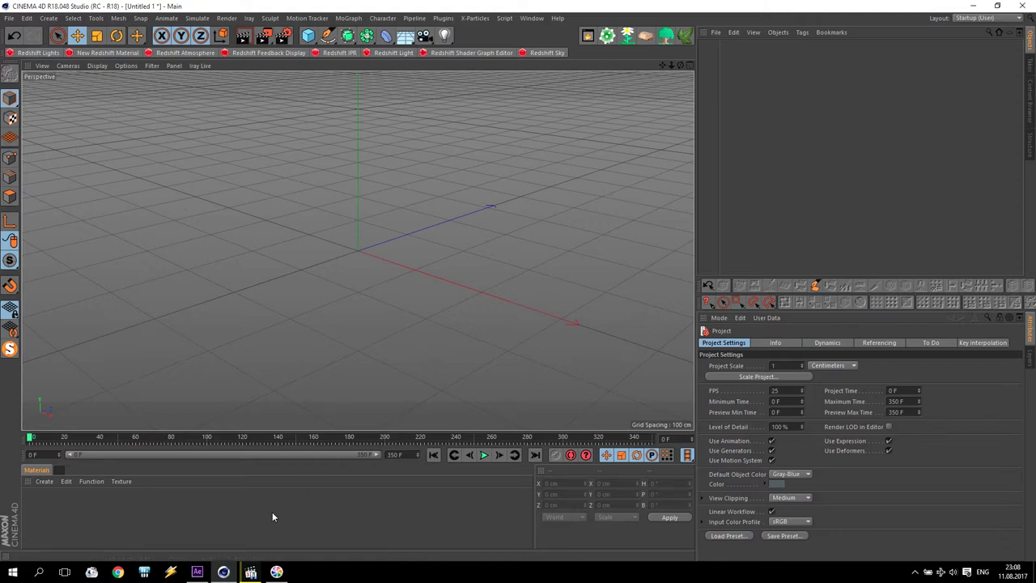
# Watch the Under Water preview video, then minimize the player.
pyautogui.click(251, 572)
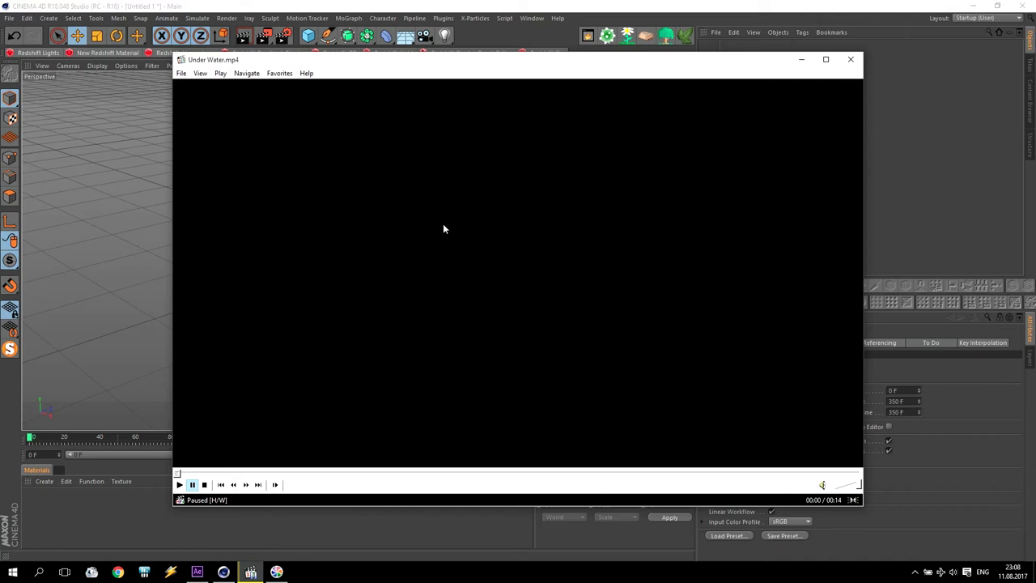
pyautogui.click(442, 229)
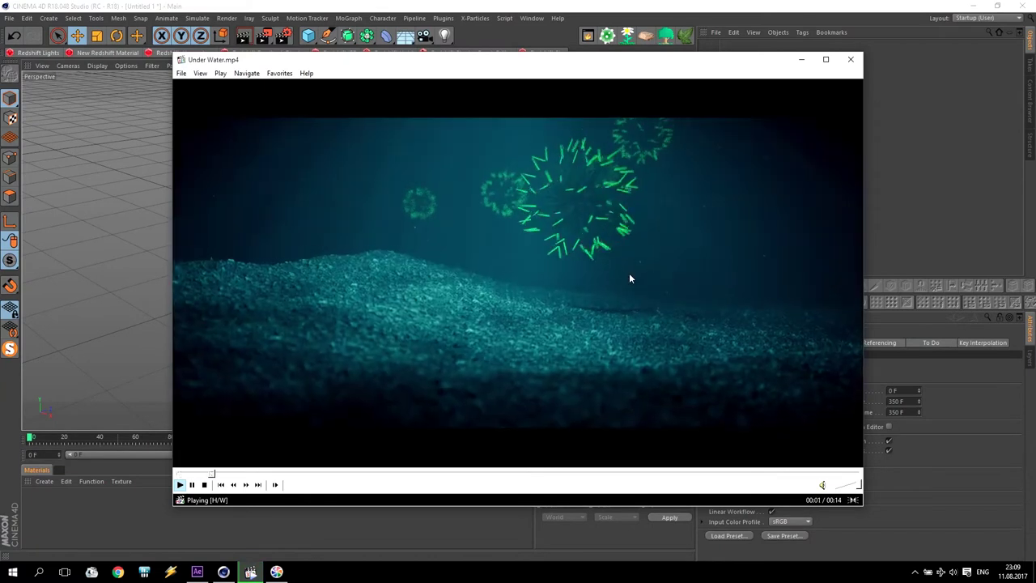
pyautogui.click(773, 132)
pyautogui.click(802, 60)
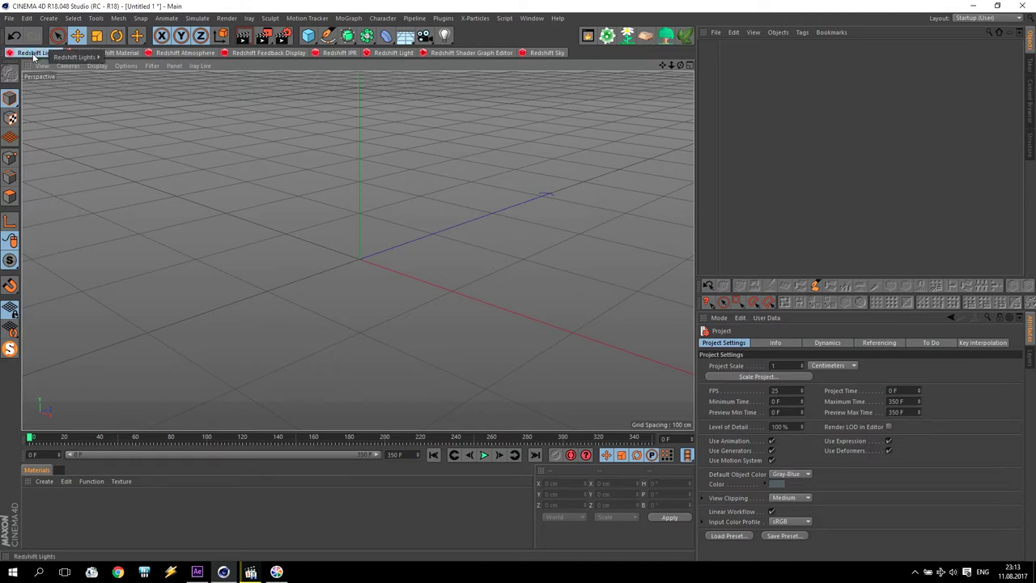
# Add an RS Spot Light pitched -90° at Y 500 cm, then open Render Settings.
pyautogui.click(134, 80)
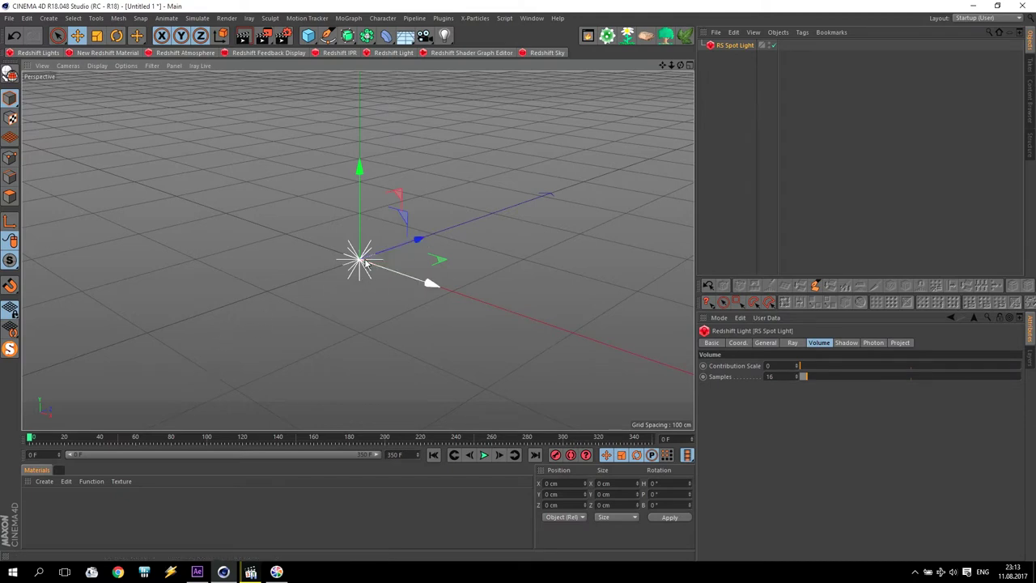
pyautogui.press('r')
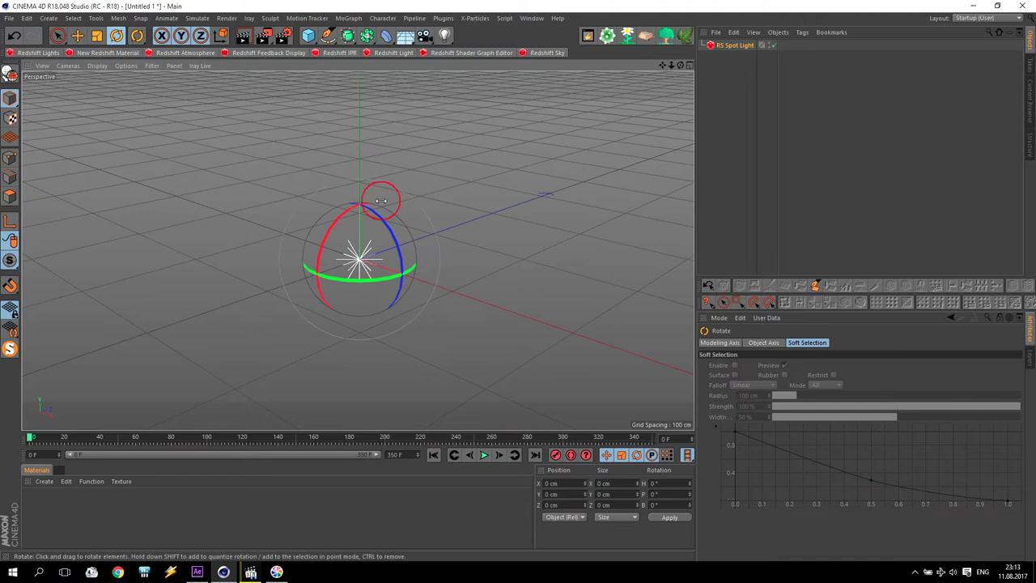
pyautogui.moveTo(330, 232); pyautogui.dragTo(393, 200)
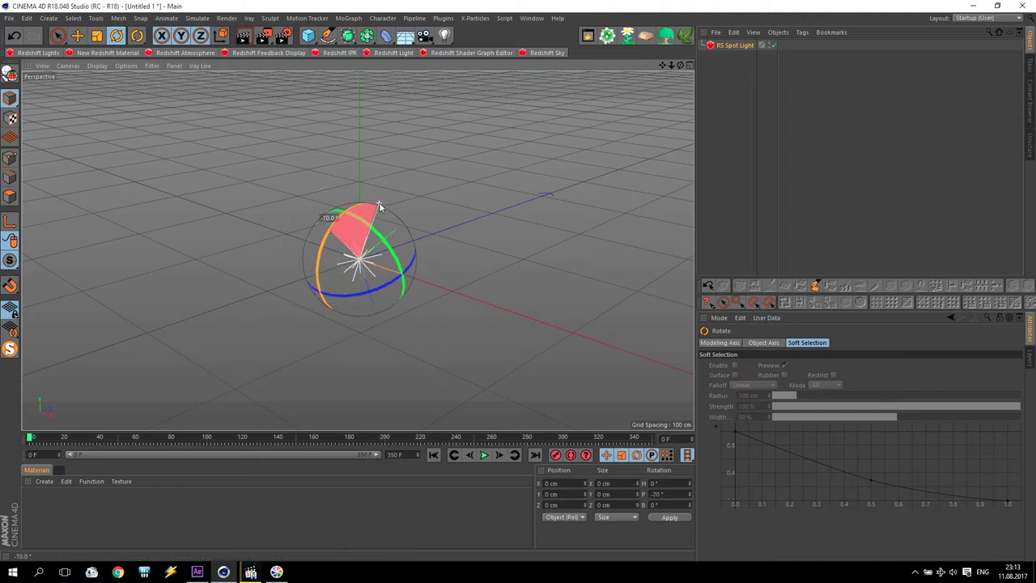
pyautogui.press('e')
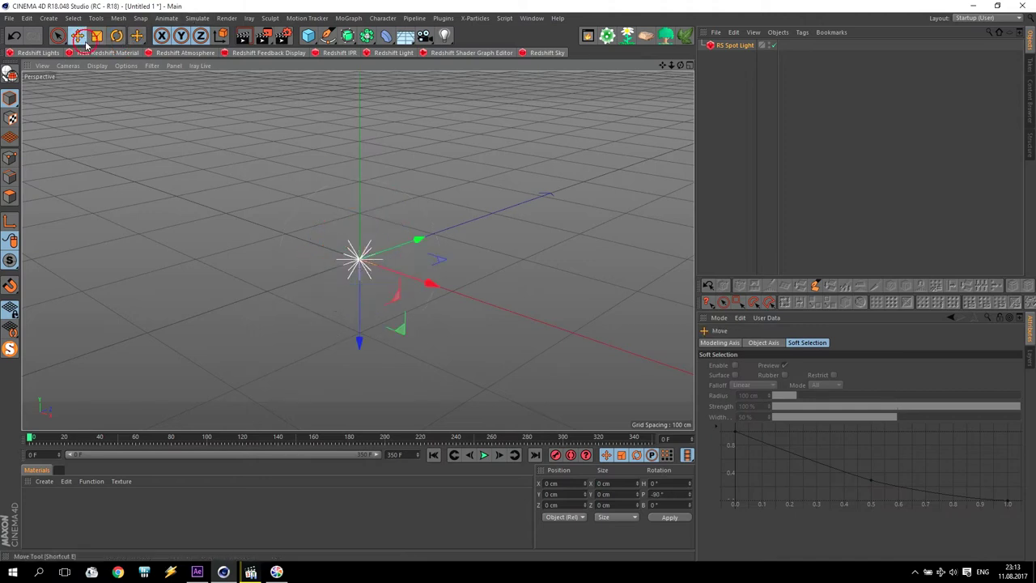
pyautogui.moveTo(362, 341); pyautogui.dragTo(359, 104)
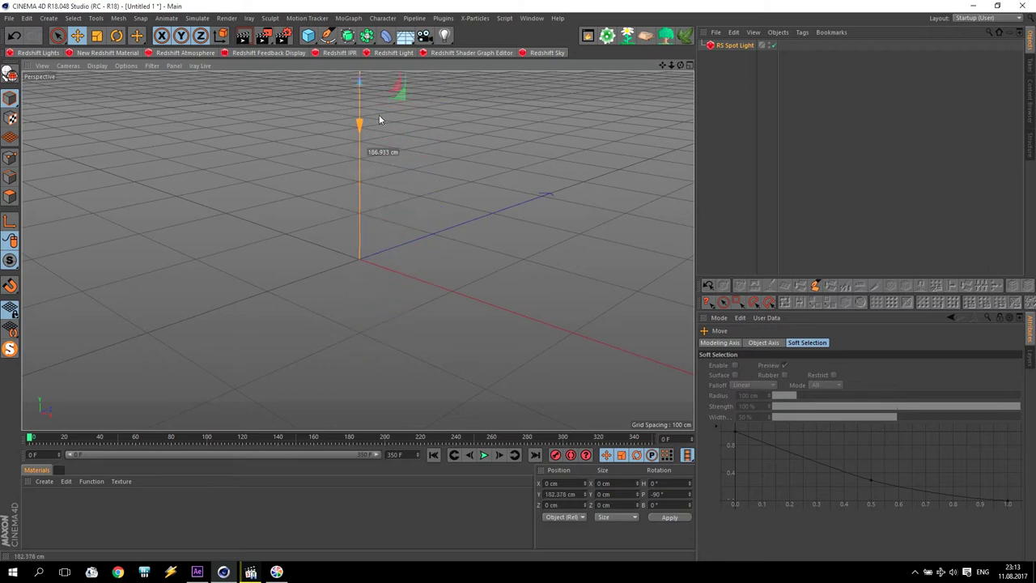
pyautogui.doubleClick(582, 494)
pyautogui.write('500')
pyautogui.press('Return')
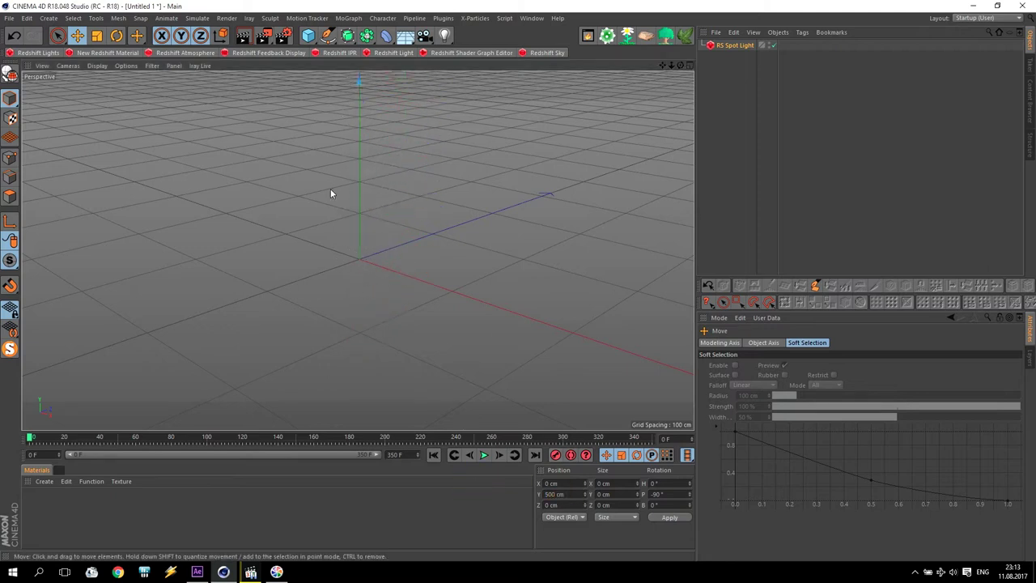
pyautogui.click(285, 37)
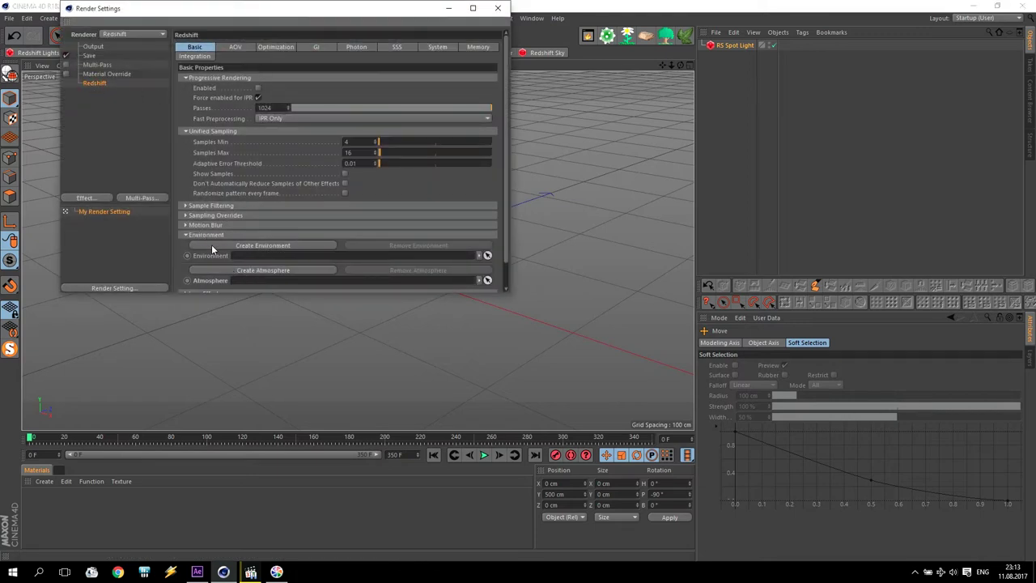
# Create a Redshift Atmosphere from the Environment settings and close Render Settings.
pyautogui.click(267, 272)
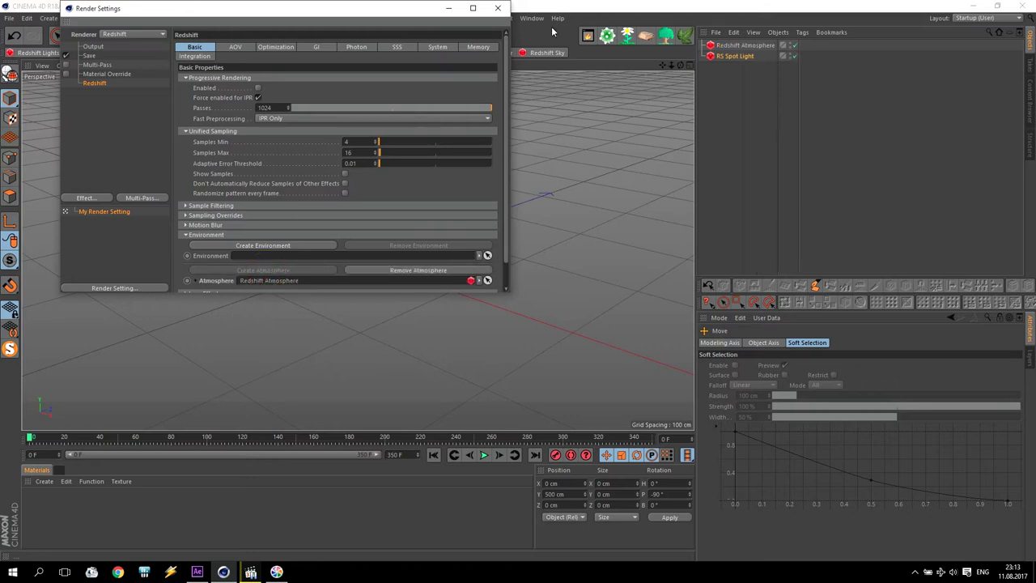
pyautogui.click(499, 10)
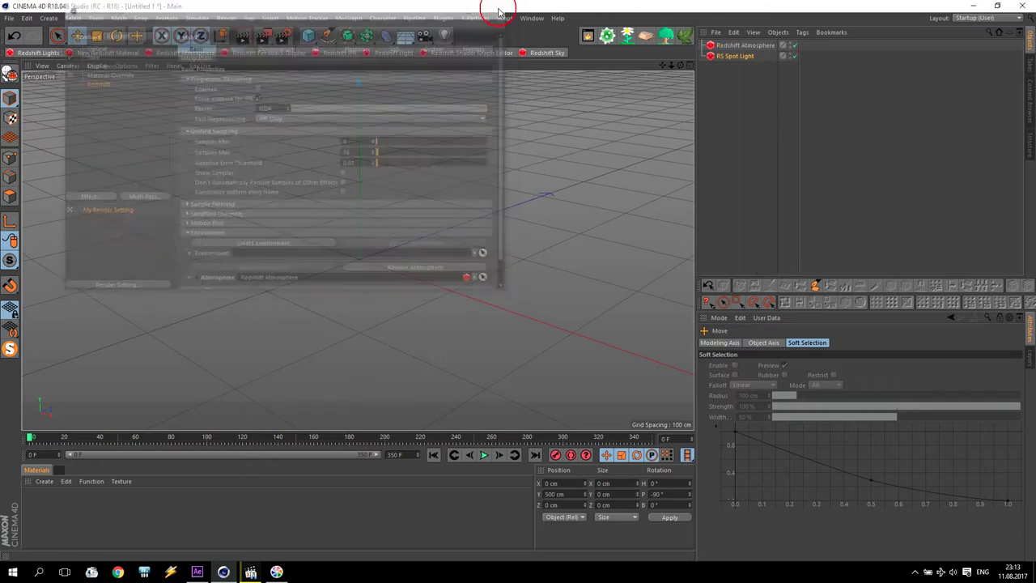
# Set the spot light's unit type to Radiant Power (W) and its cone angle to 130°.
pyautogui.click(736, 57)
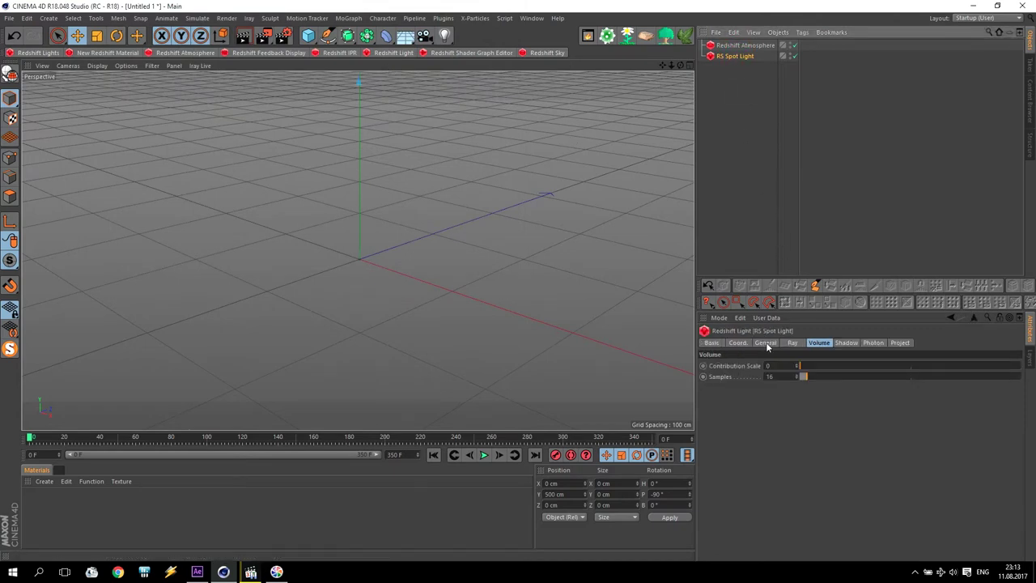
pyautogui.click(766, 343)
pyautogui.scroll(-2, 1012, 386)
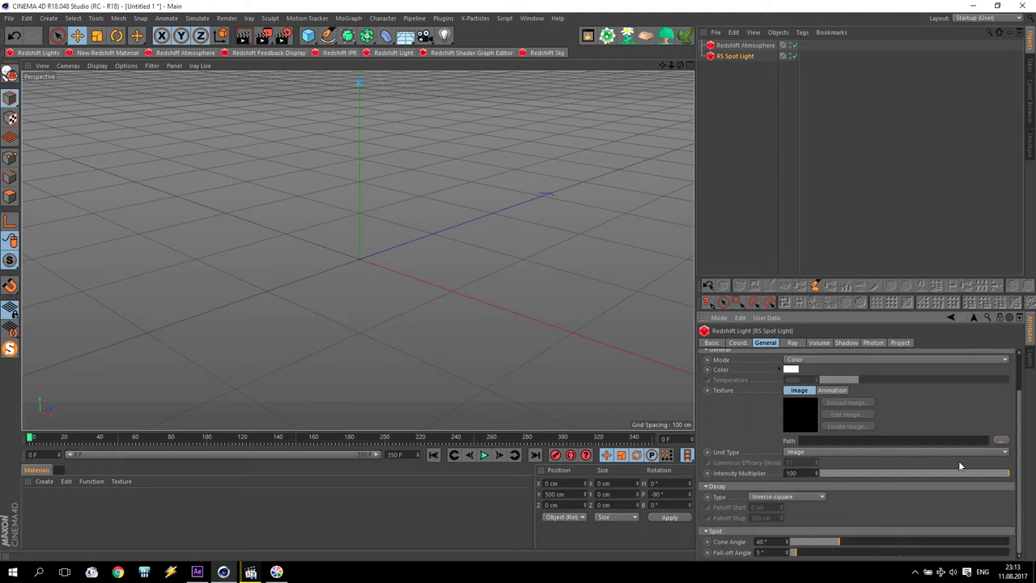
pyautogui.click(795, 452)
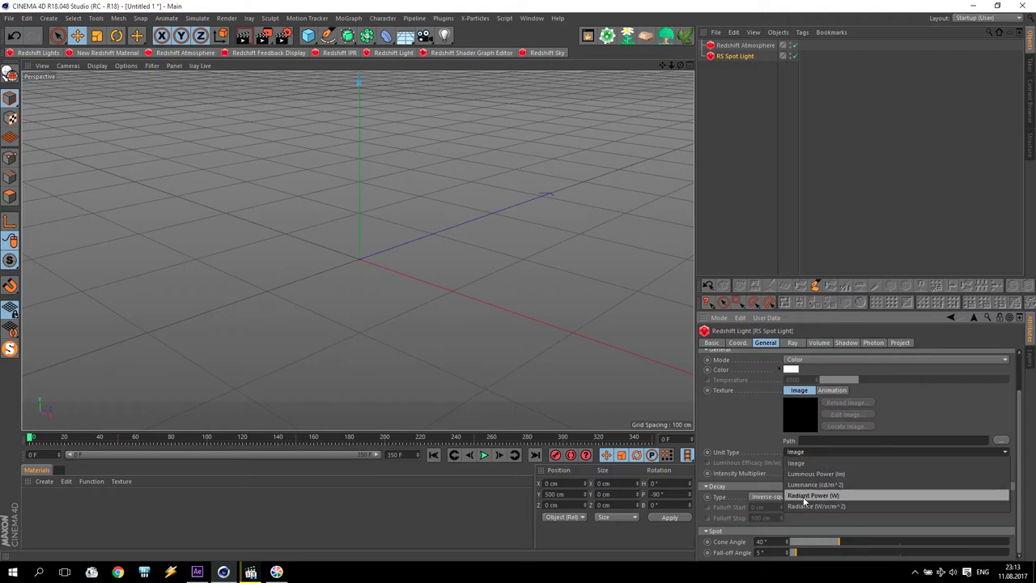
pyautogui.click(831, 496)
pyautogui.click(807, 464)
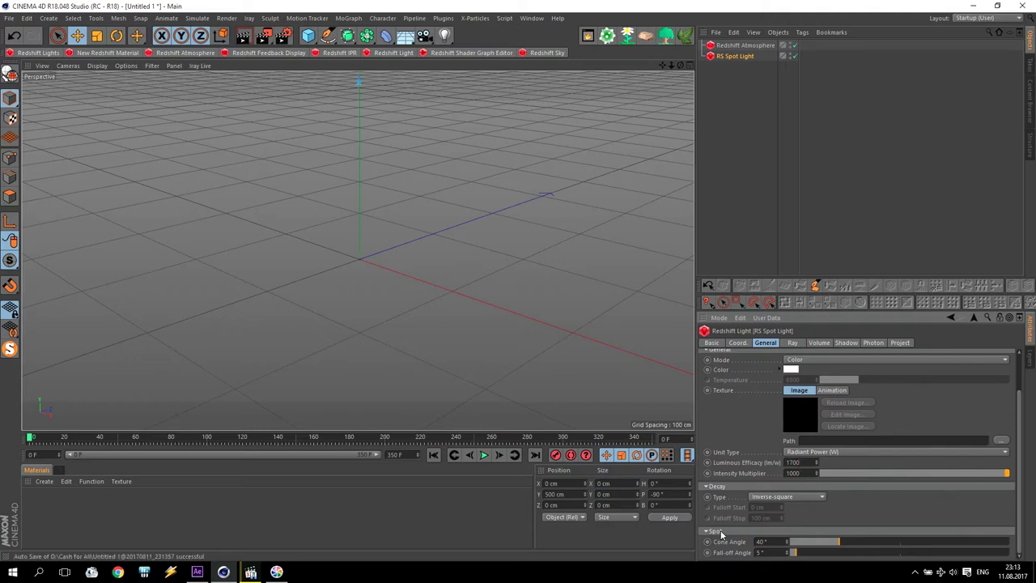
pyautogui.doubleClick(774, 542)
pyautogui.write('130')
pyautogui.press('Return')
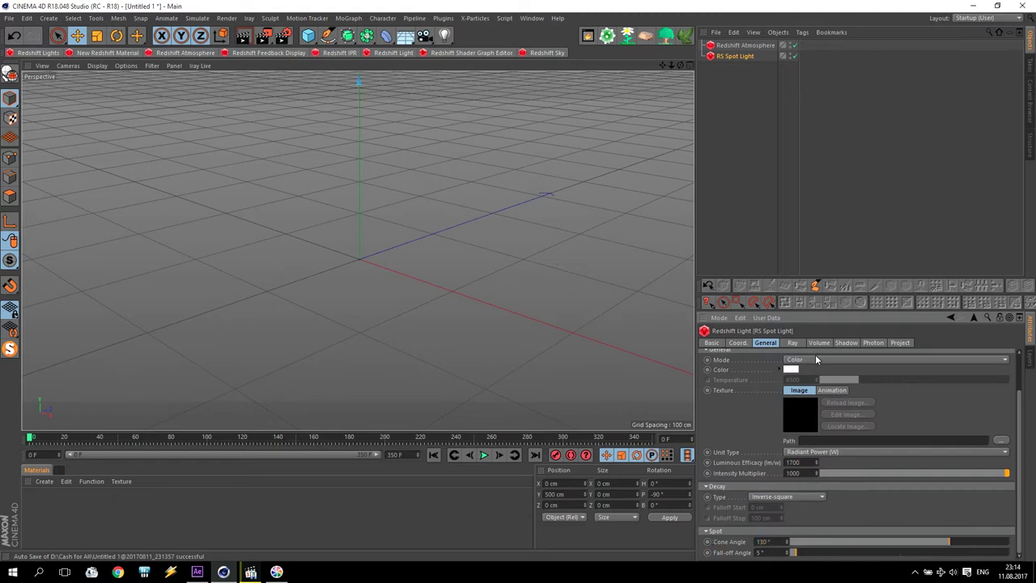
# Set the light's volume contribution to 0.01 and start a Redshift IPR render.
pyautogui.click(819, 343)
pyautogui.write('0.01')
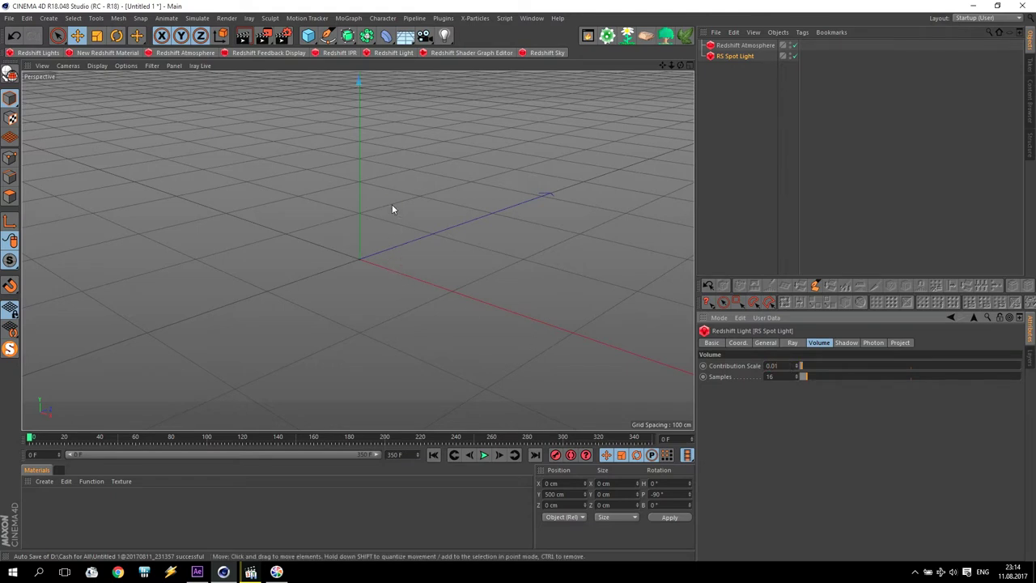
pyautogui.click(394, 213)
pyautogui.click(243, 35)
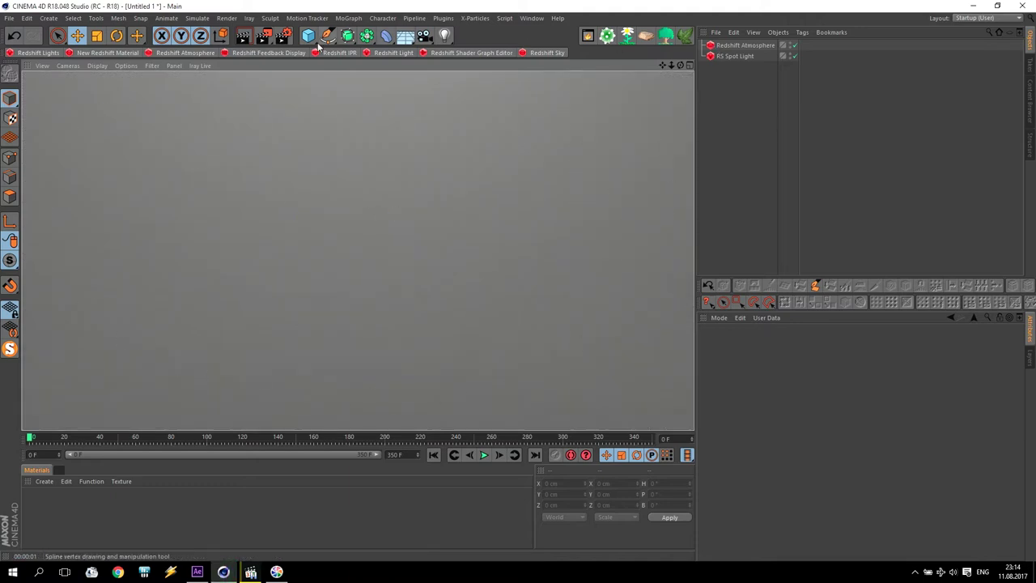
# Color the spot light teal (hue 194°, RGB 69, 159, 186) and re-render the viewport.
pyautogui.click(732, 56)
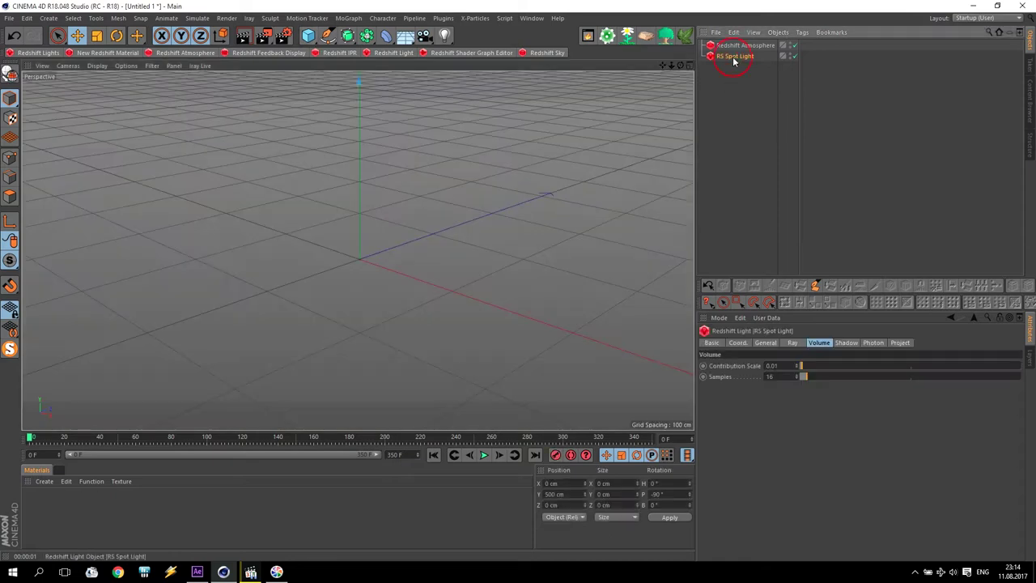
pyautogui.click(770, 343)
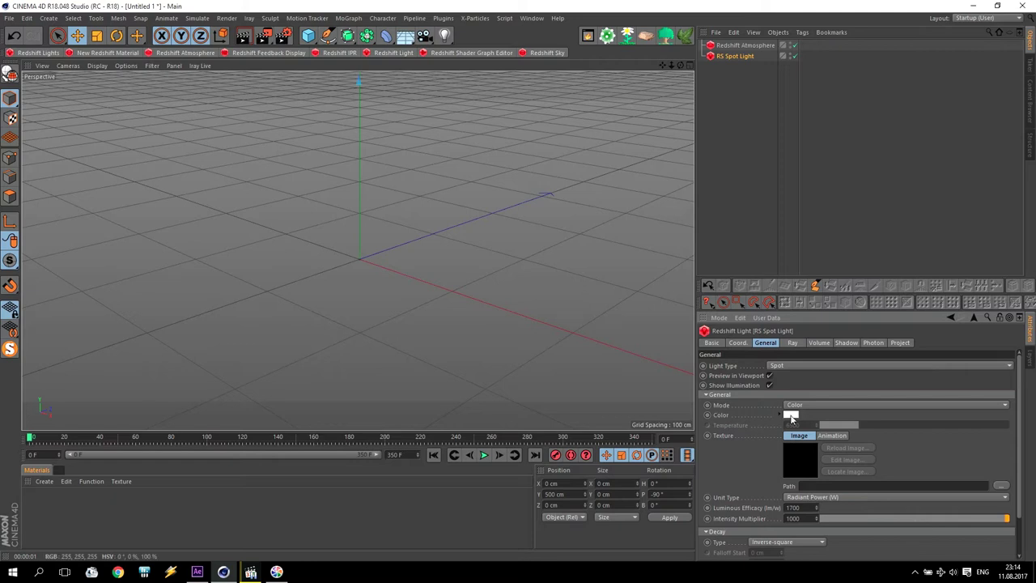
pyautogui.click(790, 414)
pyautogui.click(816, 414)
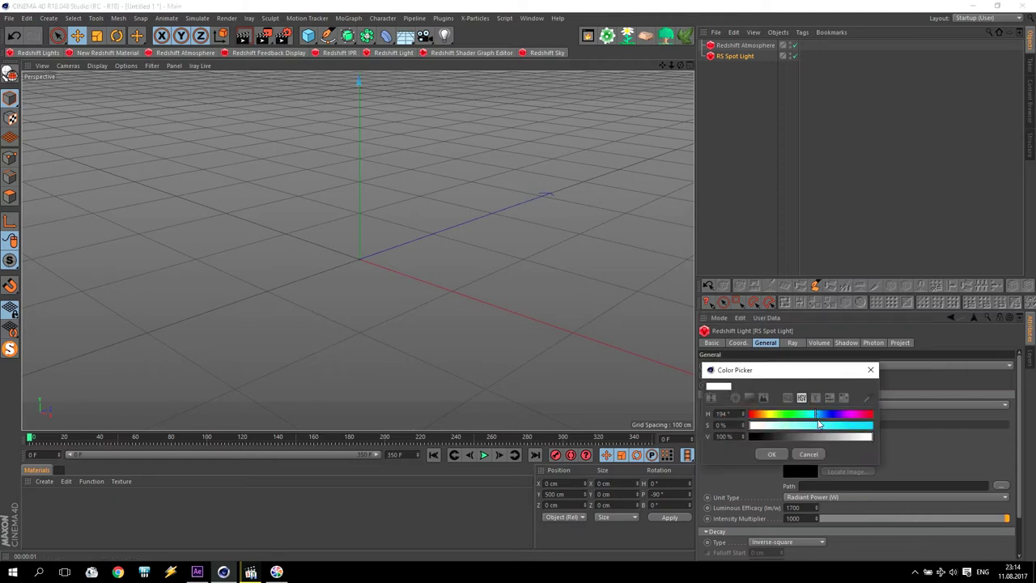
pyautogui.moveTo(835, 428); pyautogui.dragTo(909, 428)
pyautogui.click(826, 437)
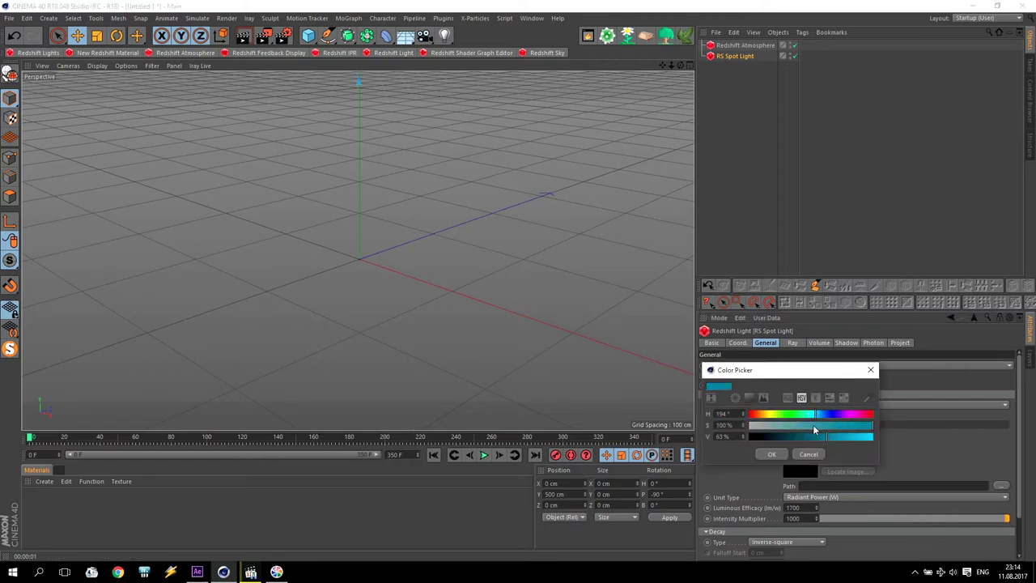
pyautogui.moveTo(833, 438)
pyautogui.mouseDown()
pyautogui.moveTo(852, 437)
pyautogui.moveTo(820, 424)
pyautogui.mouseUp()
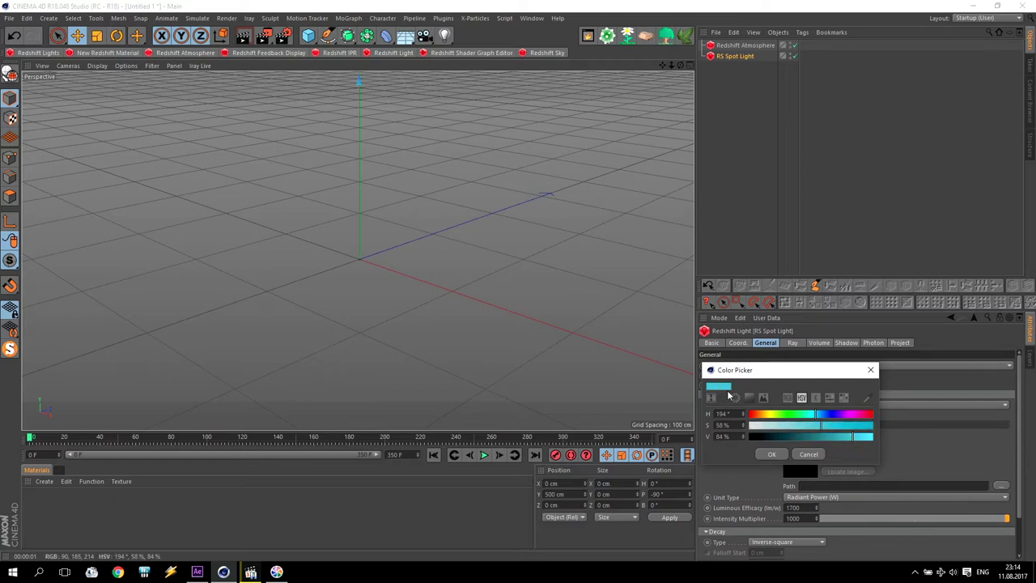
pyautogui.click(836, 435)
pyautogui.moveTo(836, 435); pyautogui.dragTo(825, 438)
pyautogui.click(775, 453)
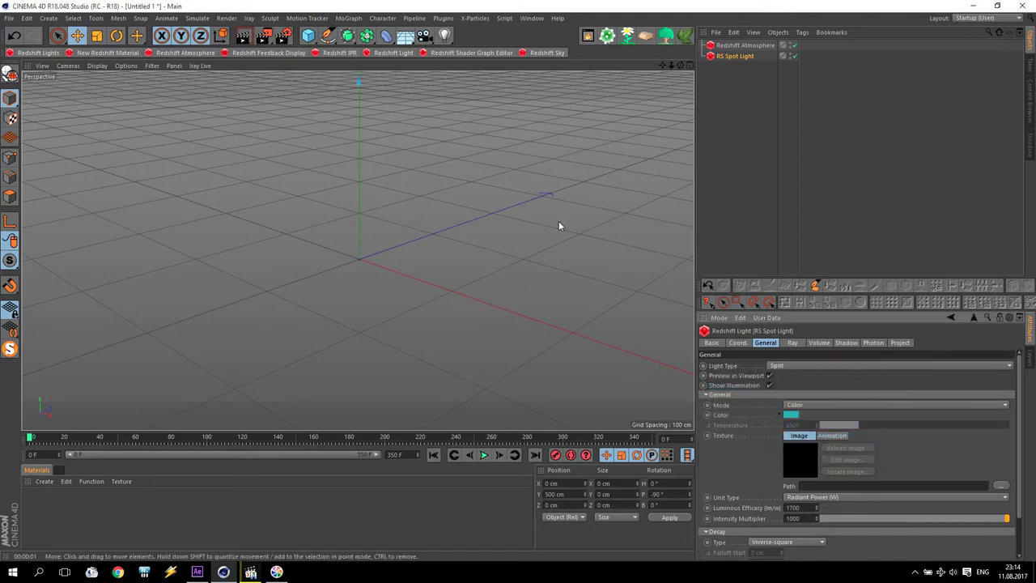
pyautogui.click(244, 40)
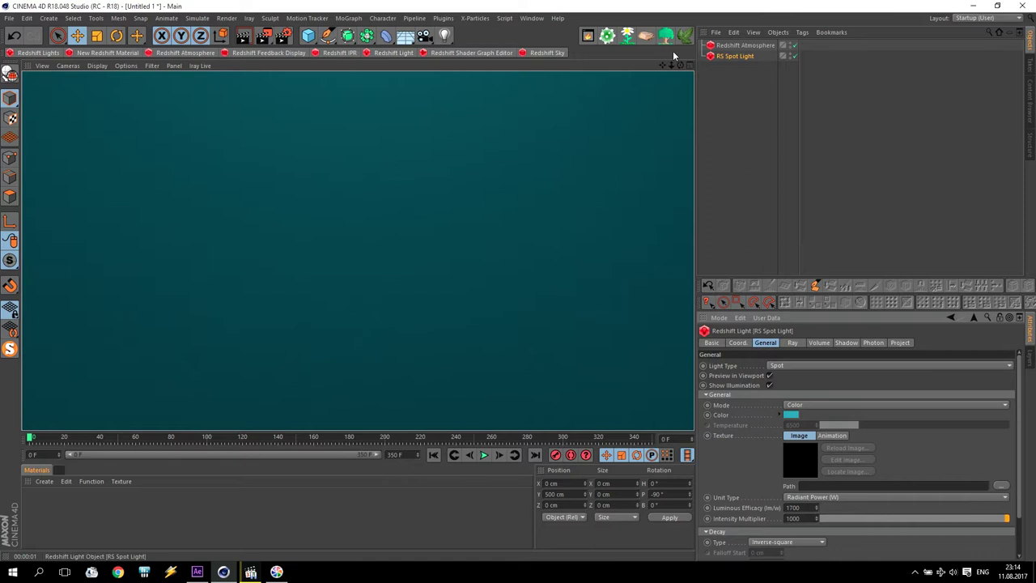
# Add a cylinder oriented -X with radius 100 cm and height 500 cm in four-view layout.
pyautogui.click(307, 37)
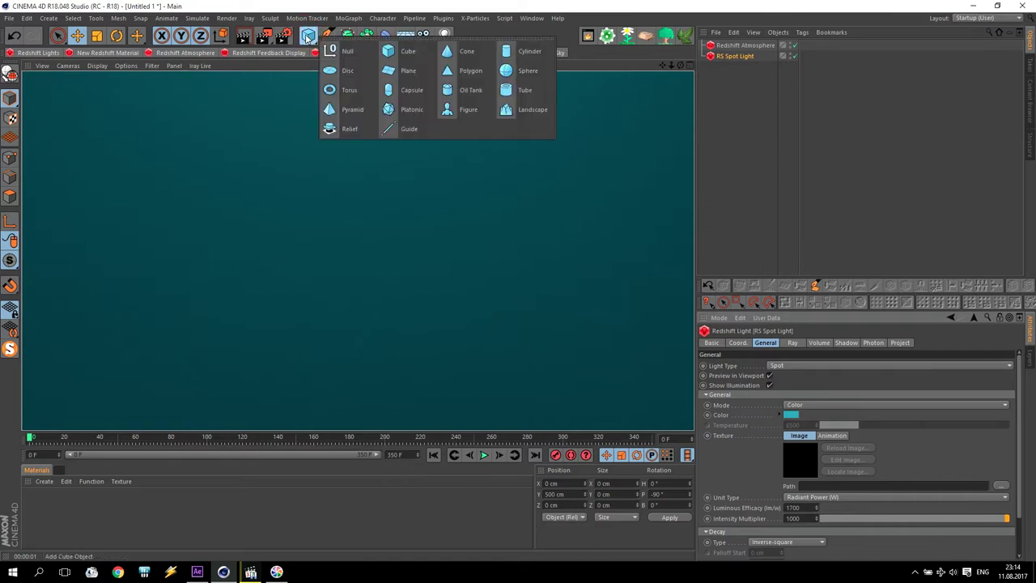
pyautogui.click(522, 55)
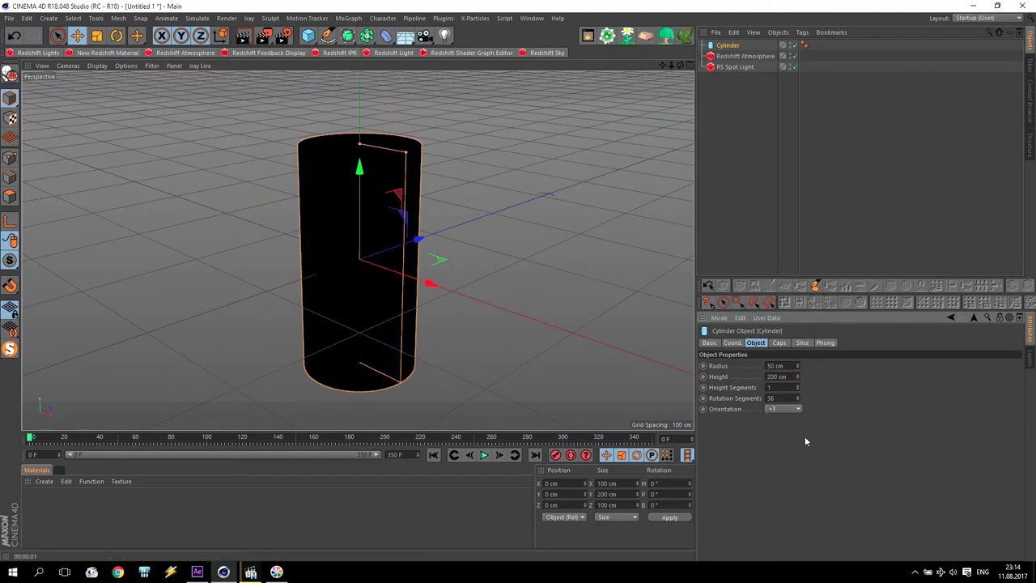
pyautogui.click(791, 411)
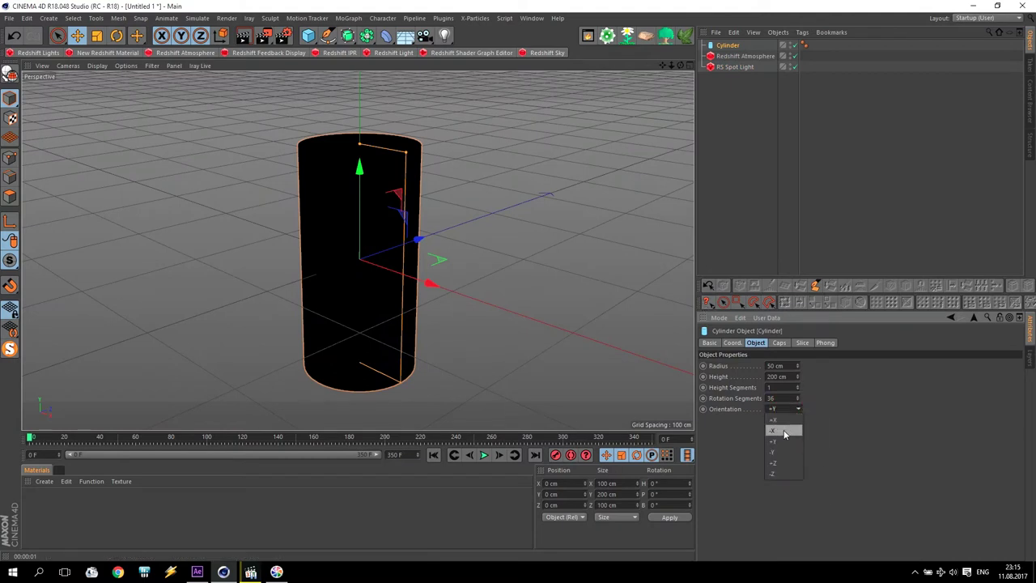
pyautogui.click(783, 431)
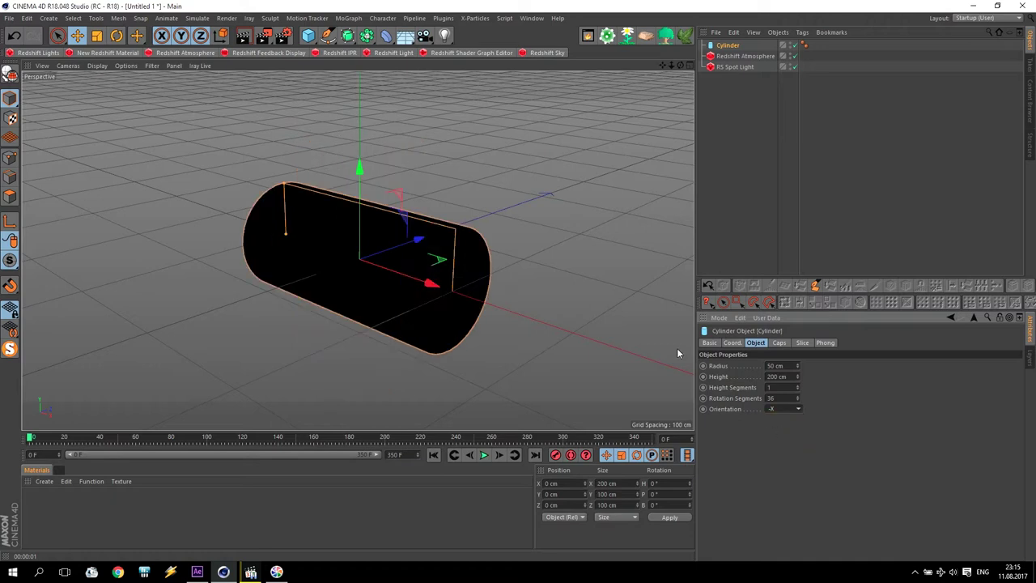
pyautogui.click(790, 366)
pyautogui.write('100')
pyautogui.press('Tab')
pyautogui.write('50')
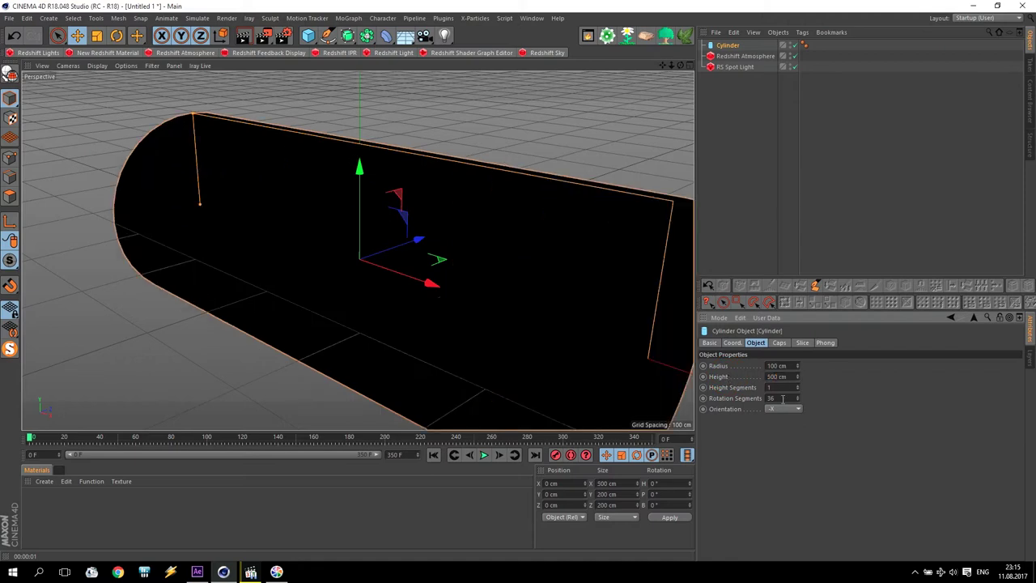
pyautogui.middleClick(490, 157)
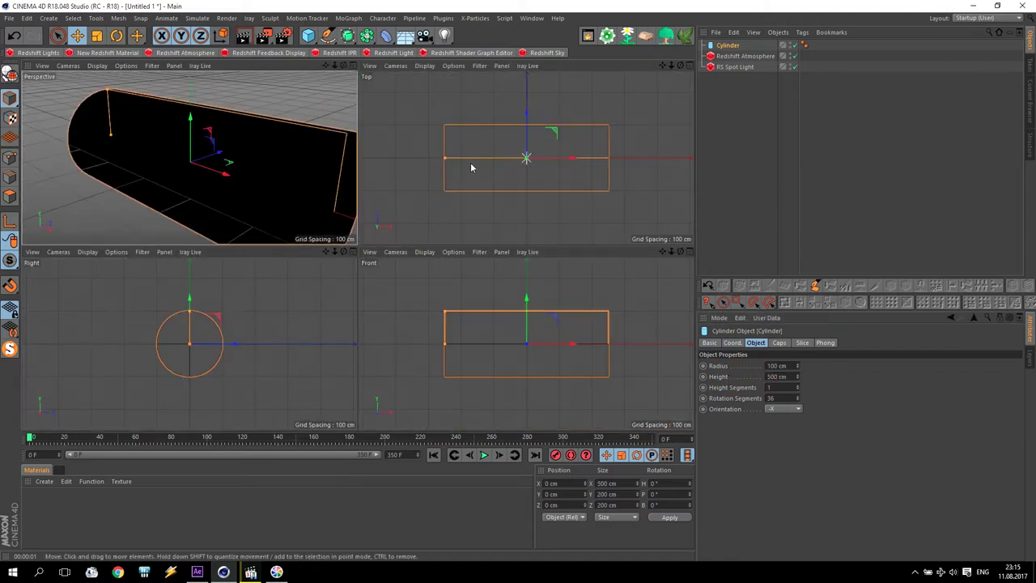
# Raise the cylinder to about Y 501 cm and maximize the Right view around it.
pyautogui.click(316, 268)
pyautogui.scroll(-2, 284, 309)
pyautogui.keyDown('alt'); pyautogui.moveTo(305, 275); pyautogui.dragTo(225, 338, button='middle'); pyautogui.keyUp('alt')
pyautogui.moveTo(226, 347); pyautogui.dragTo(234, 268)
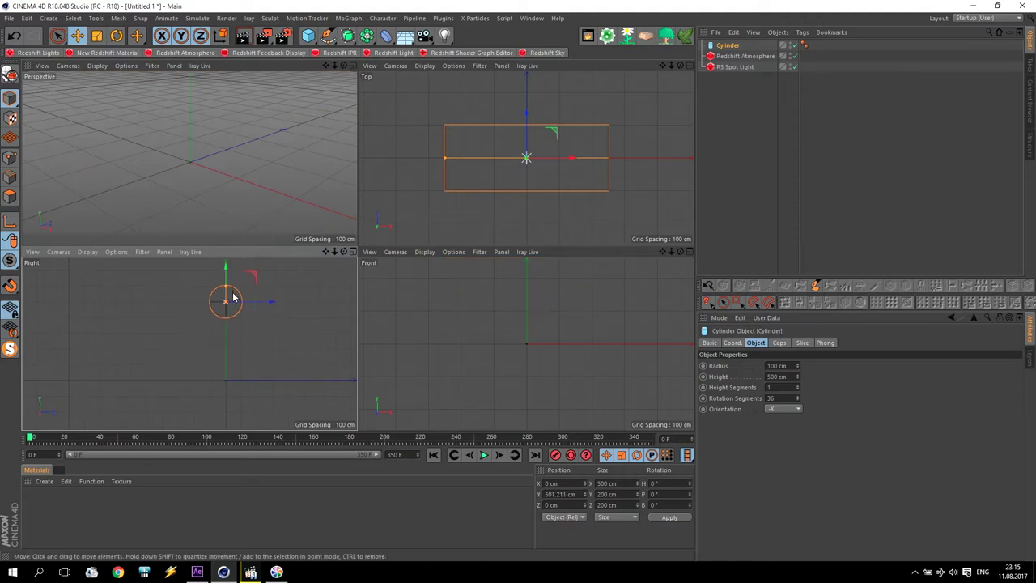
pyautogui.middleClick(239, 298)
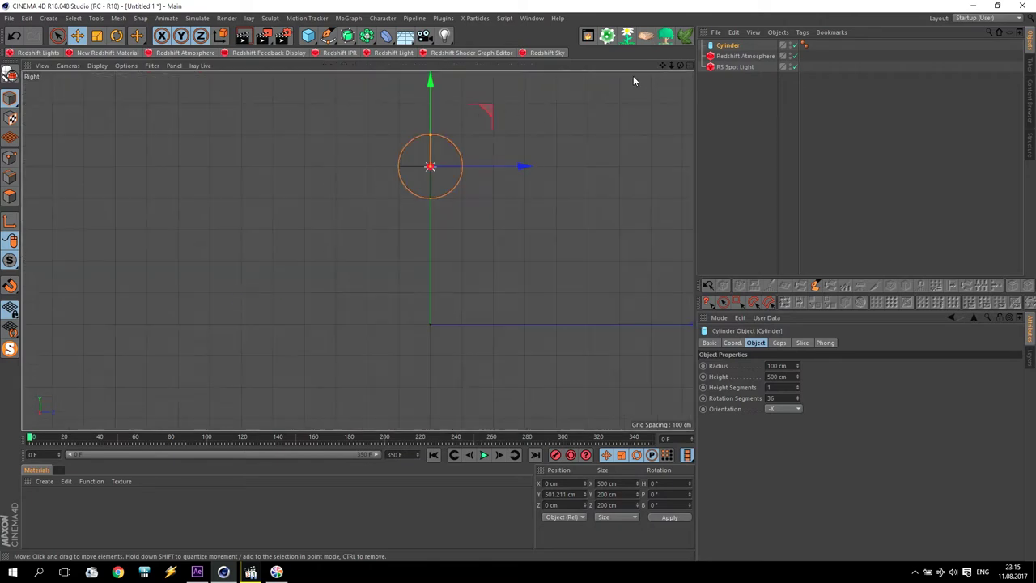
pyautogui.moveTo(662, 64); pyautogui.dragTo(358, 250)
pyautogui.scroll(2, 423, 159)
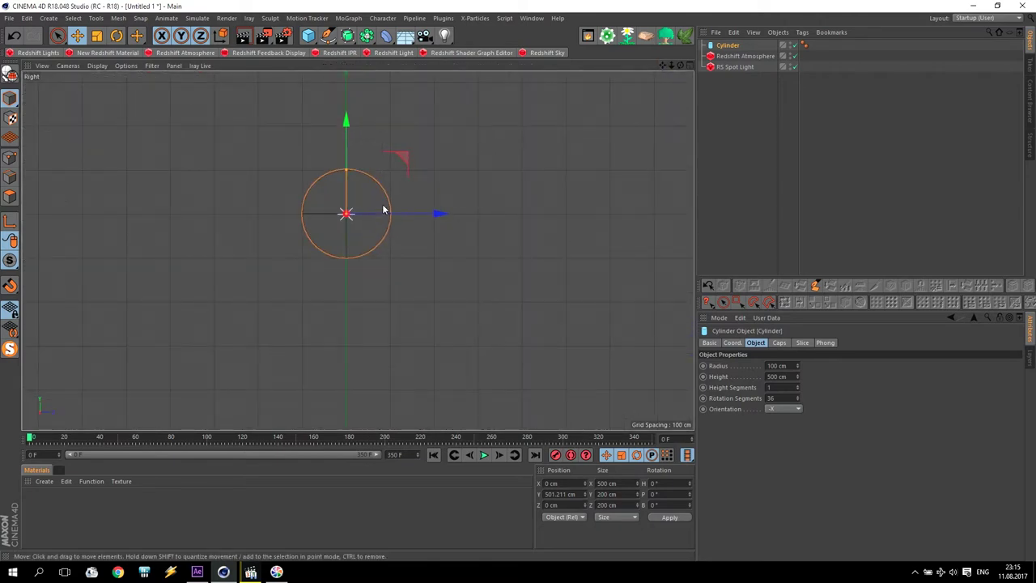
pyautogui.moveTo(358, 293); pyautogui.dragTo(358, 250)
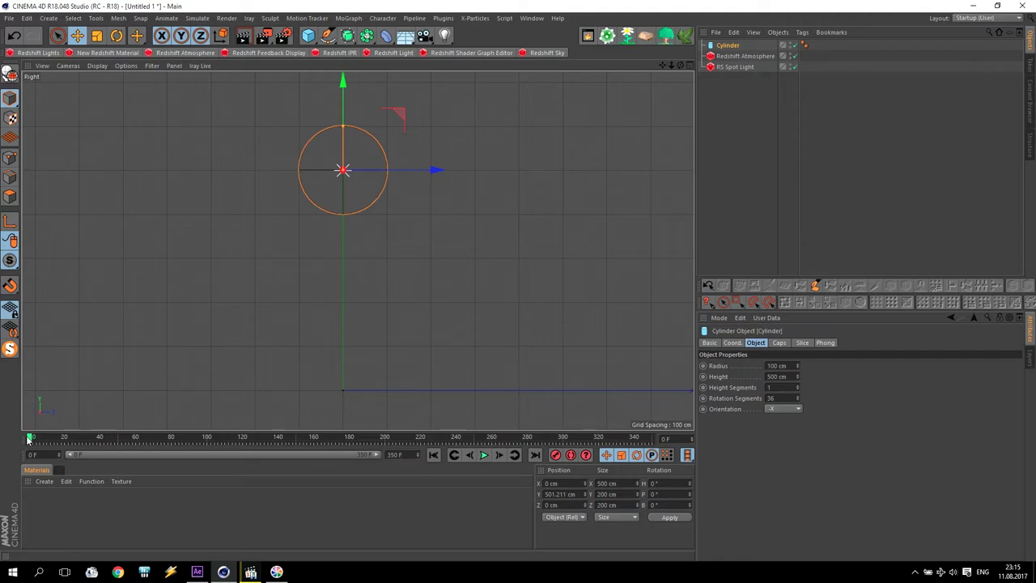
# Keyframe the cylinder's pitch at 0° on frame 0 and 360° on frame 350.
pyautogui.click(733, 343)
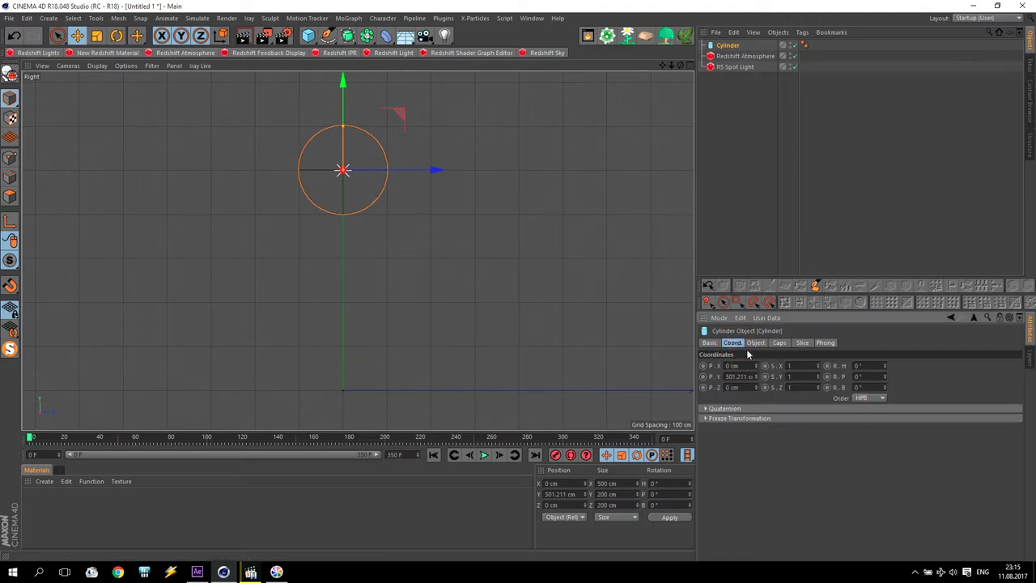
pyautogui.click(827, 377)
pyautogui.moveTo(30, 438); pyautogui.dragTo(546, 443)
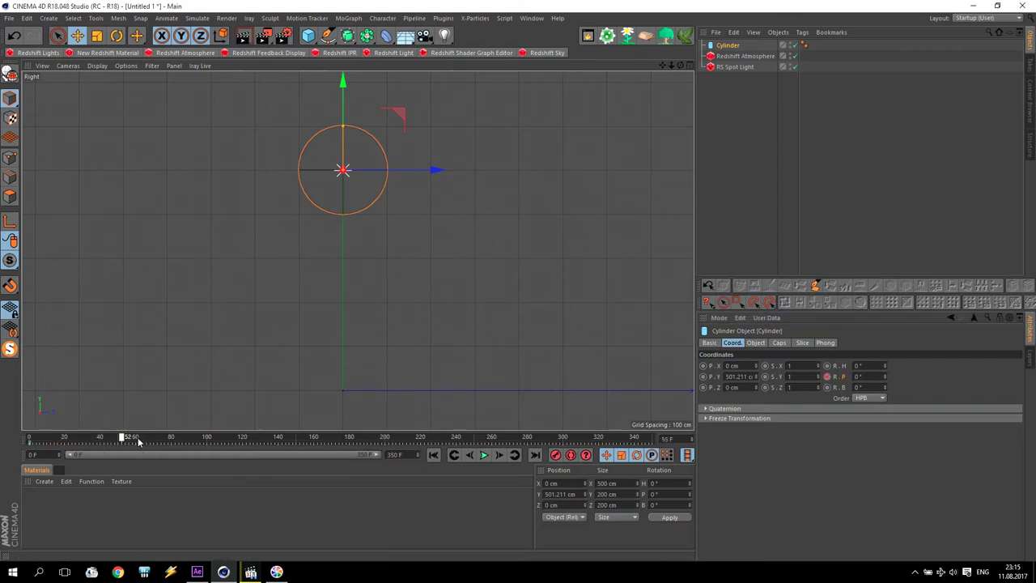
pyautogui.moveTo(652, 444); pyautogui.dragTo(658, 444)
pyautogui.click(866, 376)
pyautogui.write('360')
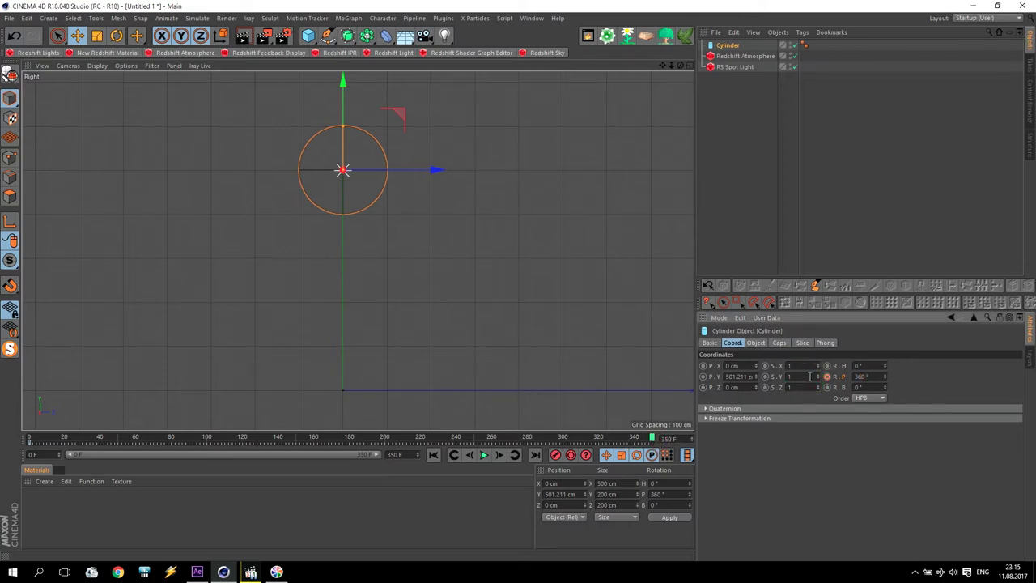
pyautogui.click(827, 377)
# Make the rotation keys Linear, preview the spin, and create a new RS Material.
pyautogui.click(30, 445)
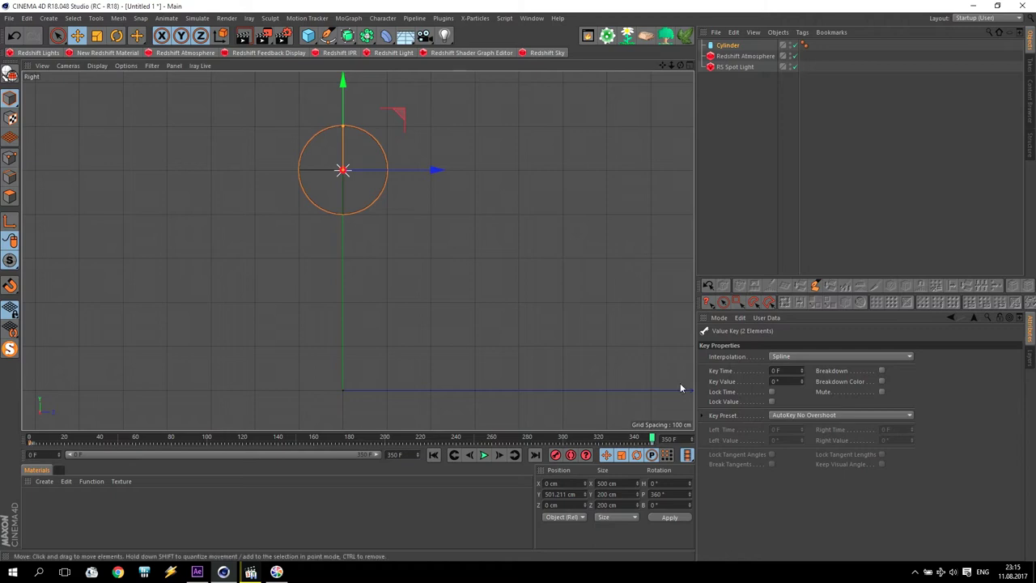
pyautogui.click(800, 357)
pyautogui.click(787, 378)
pyautogui.hotkey('ctrl', 'z')
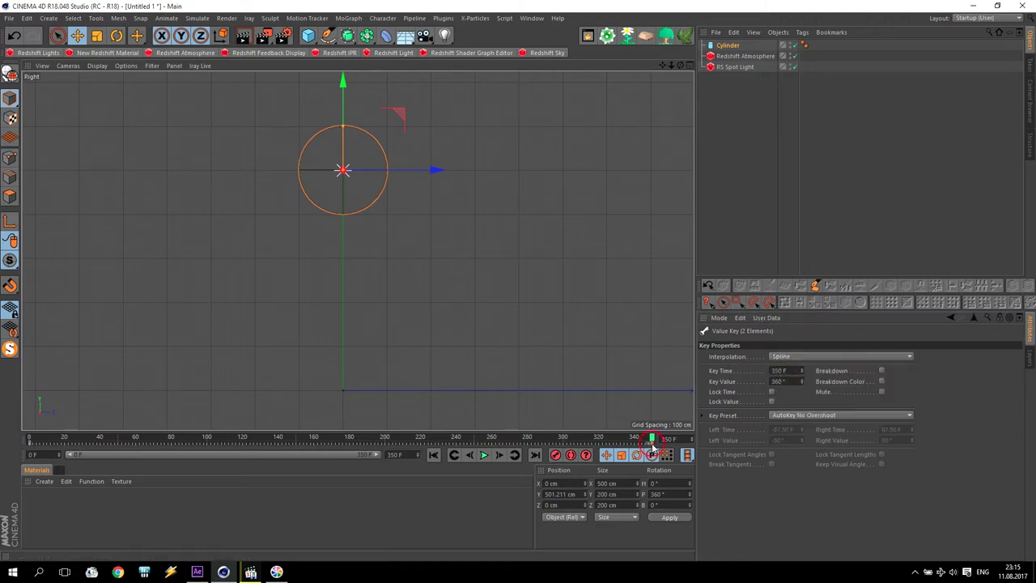
pyautogui.click(790, 358)
pyautogui.click(783, 378)
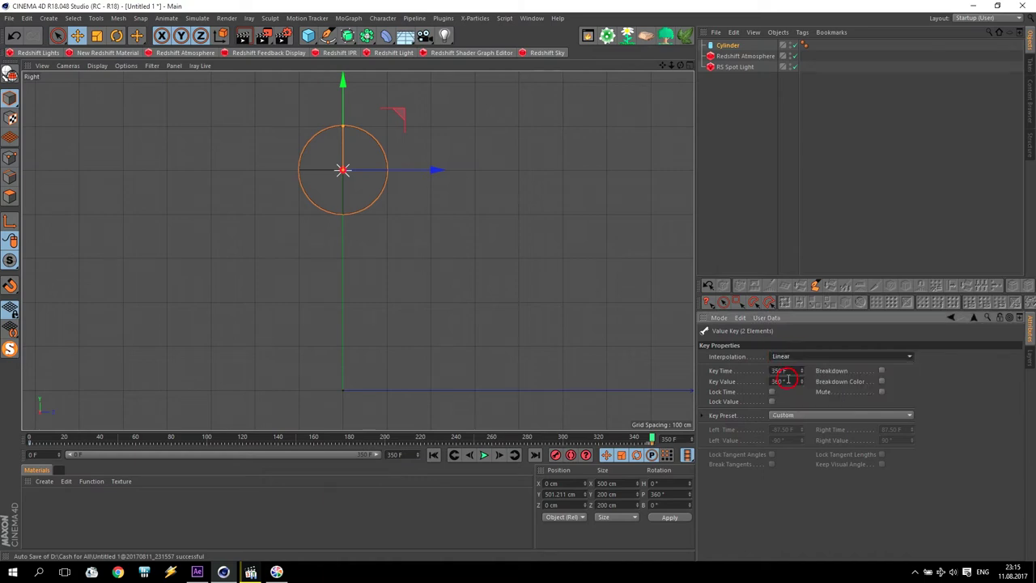
pyautogui.click(432, 456)
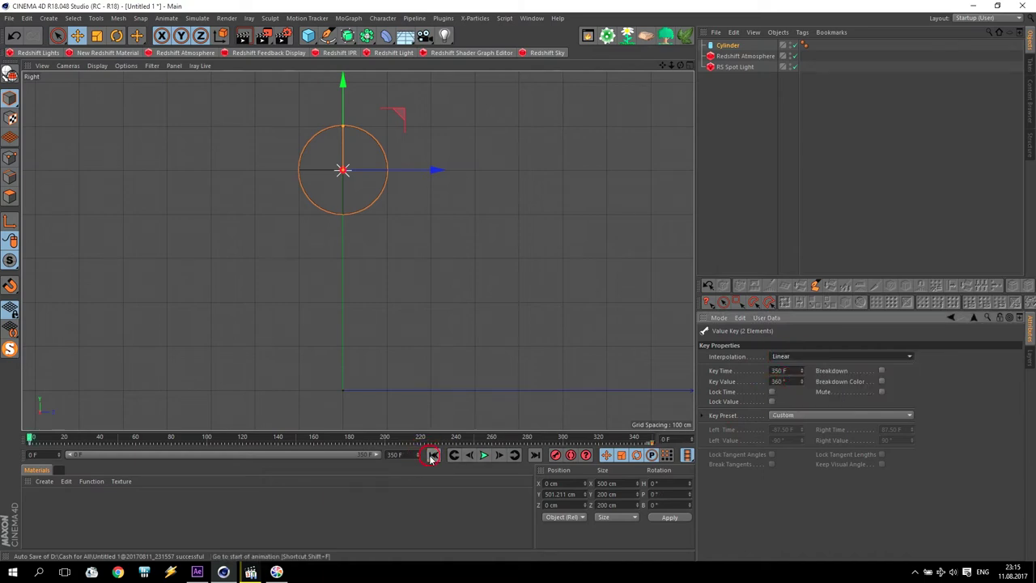
pyautogui.click(483, 455)
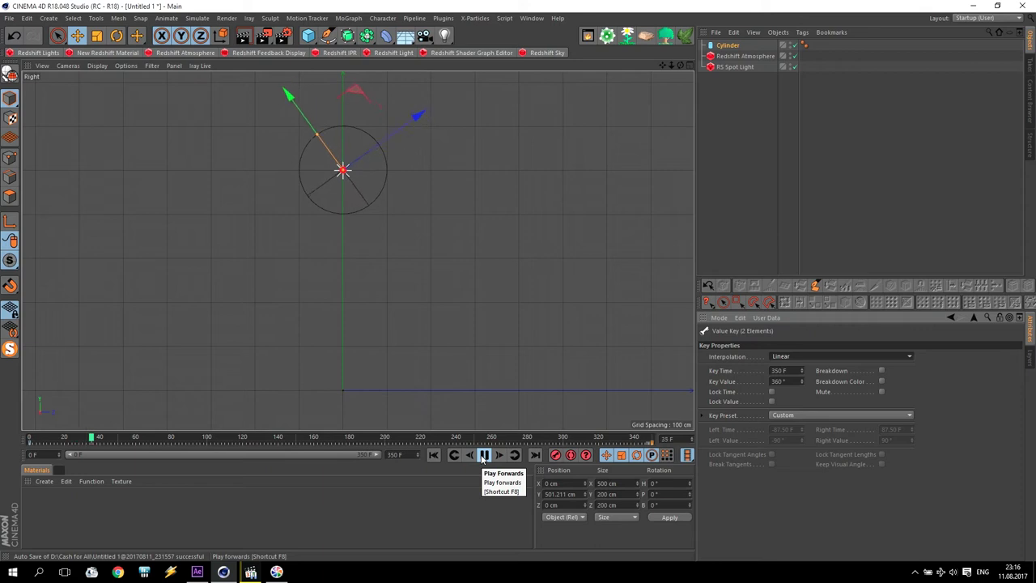
pyautogui.click(481, 456)
pyautogui.click(433, 455)
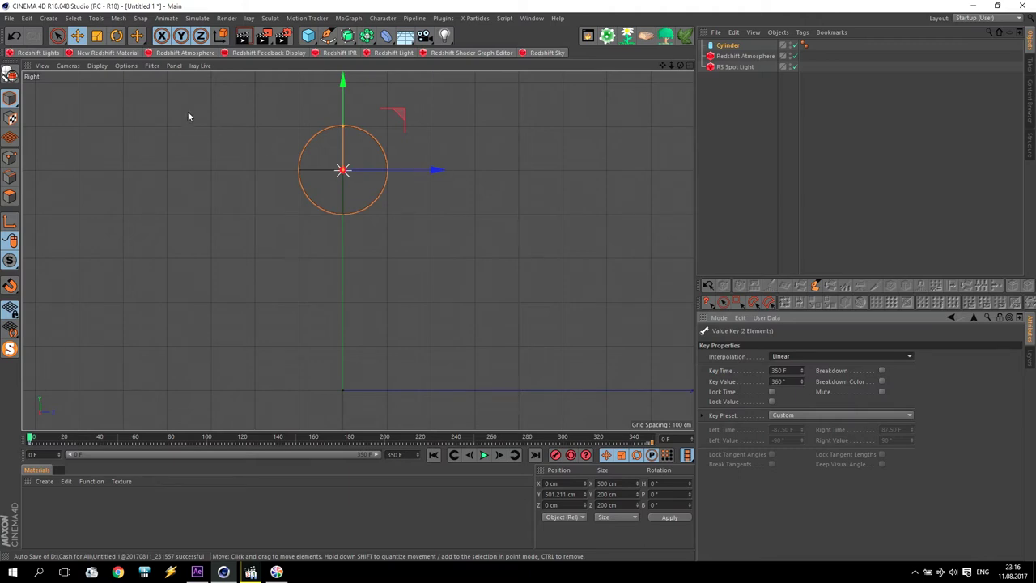
pyautogui.click(98, 55)
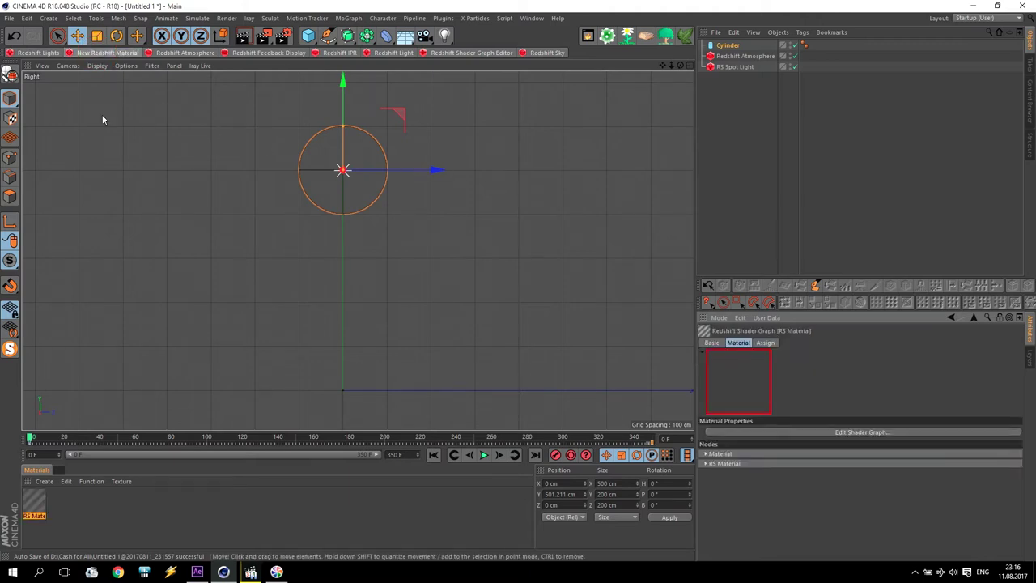
pyautogui.doubleClick(32, 503)
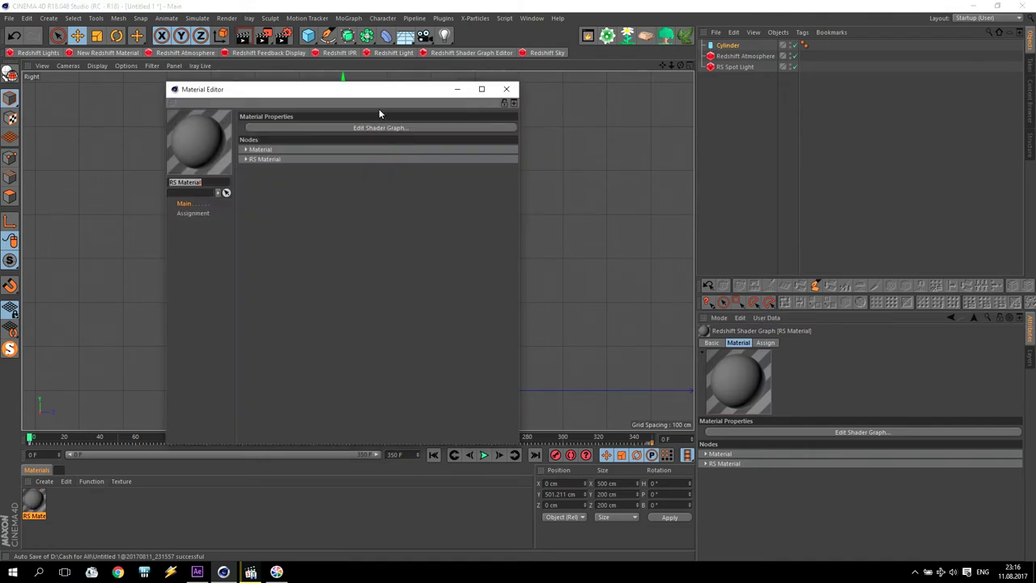
# In the maximized Shader Graph, set the RS Material's Diffuse and Reflection Weights to 0.
pyautogui.click(355, 132)
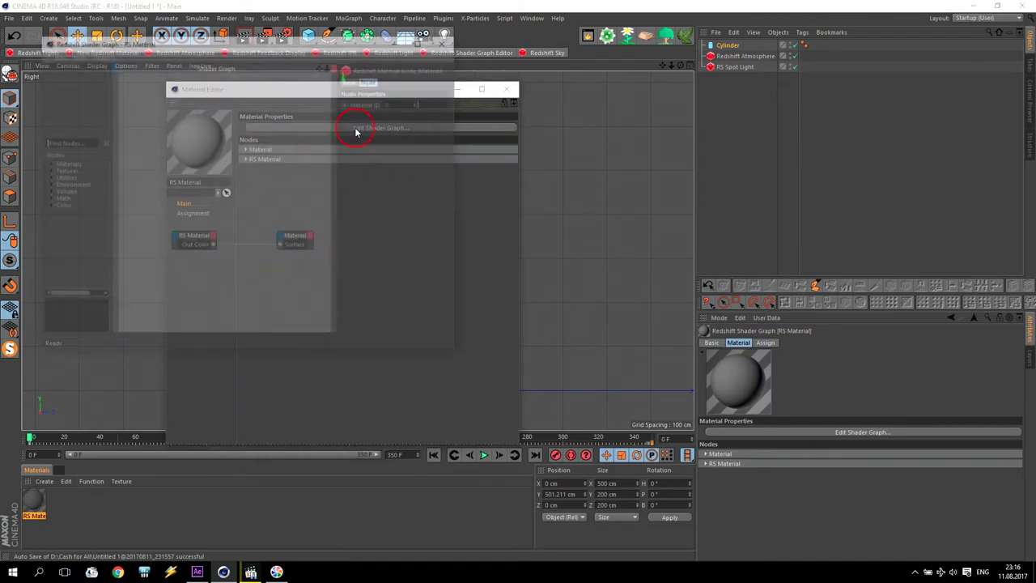
pyautogui.click(419, 38)
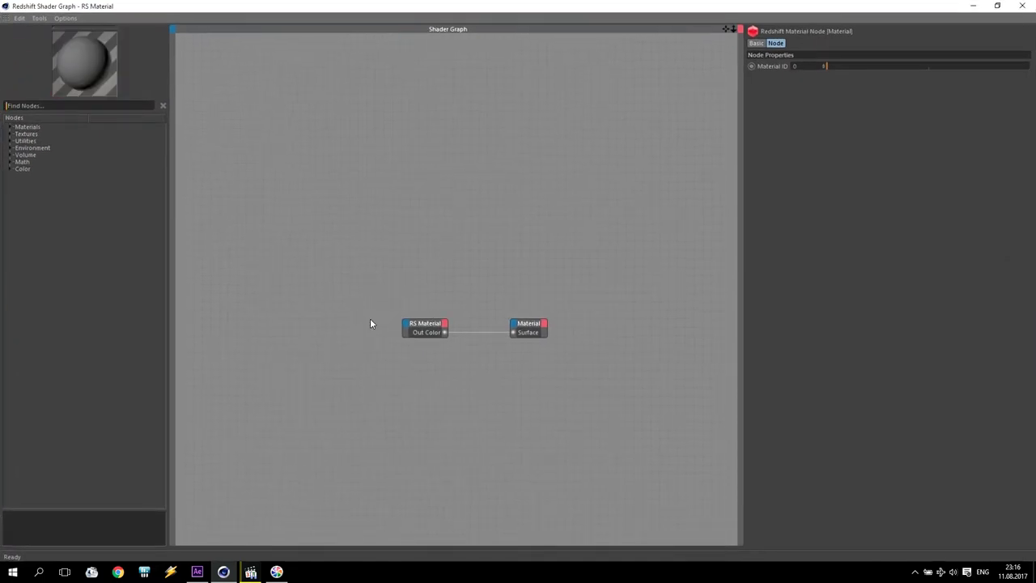
pyautogui.click(425, 326)
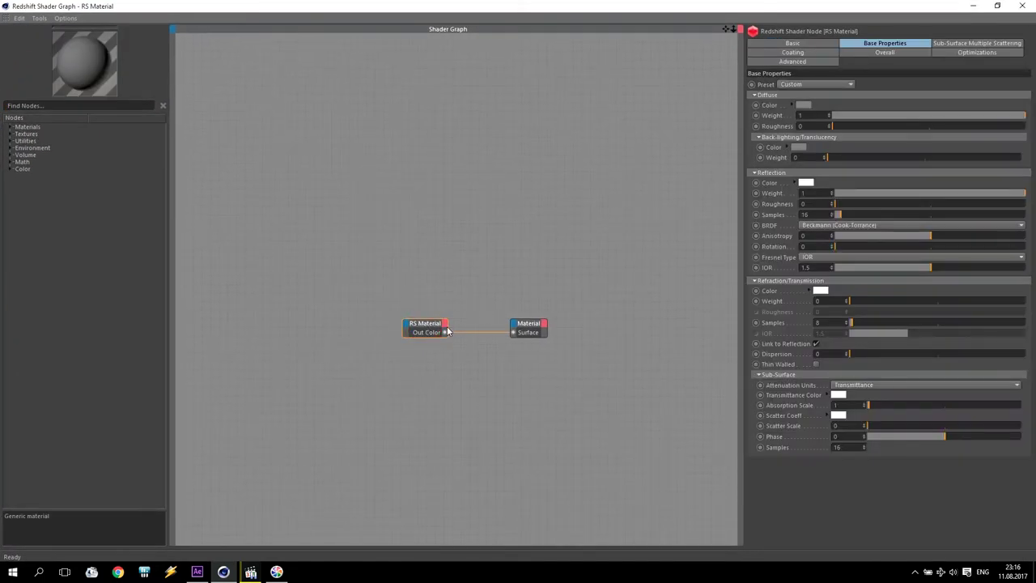
pyautogui.moveTo(895, 117); pyautogui.dragTo(834, 118)
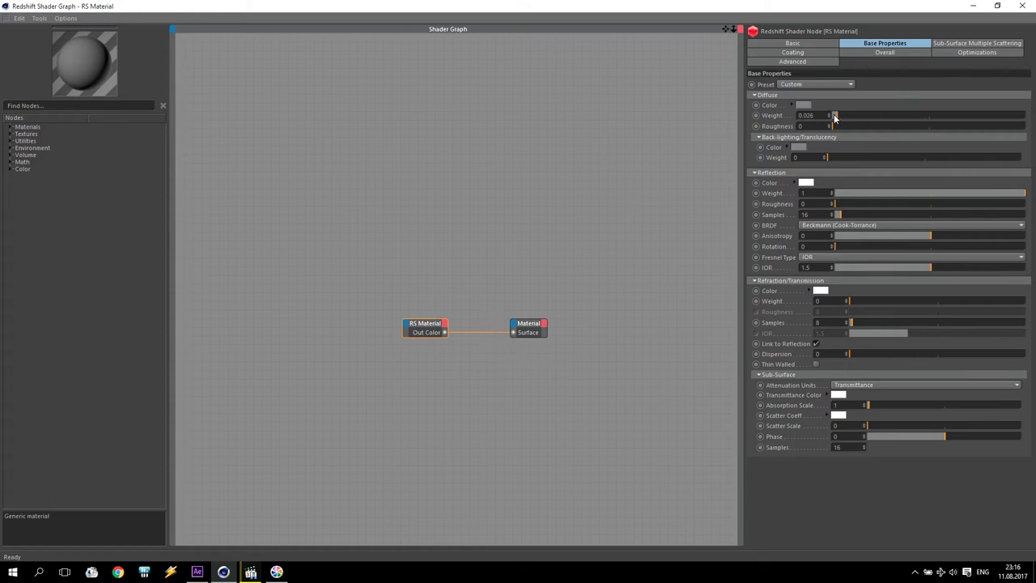
pyautogui.moveTo(874, 194); pyautogui.dragTo(779, 195)
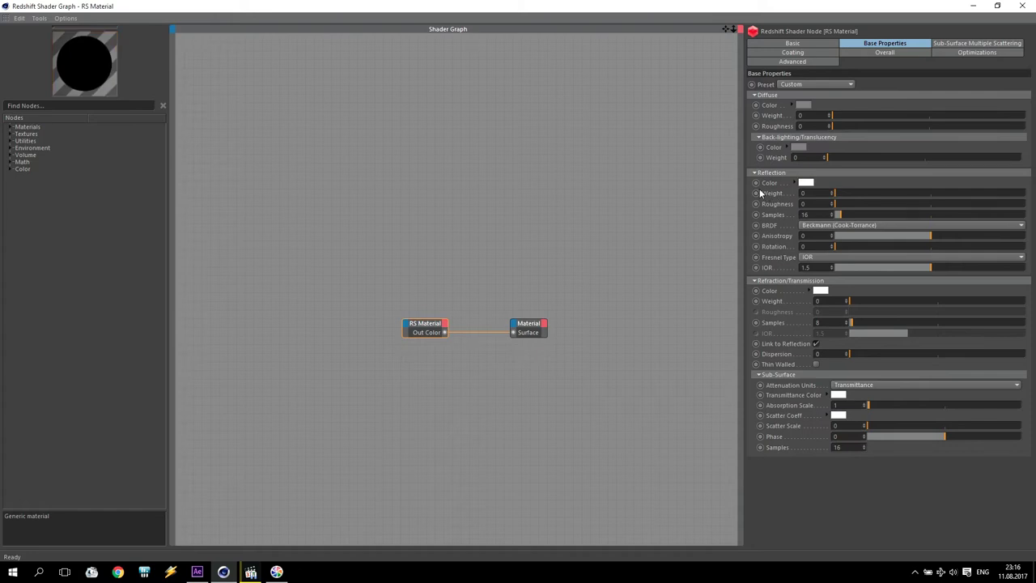
# Add an RS Noise node with Overall Scale 0.1 near the material node.
pyautogui.click(9, 134)
pyautogui.click(34, 164)
pyautogui.moveTo(37, 172); pyautogui.dragTo(281, 256)
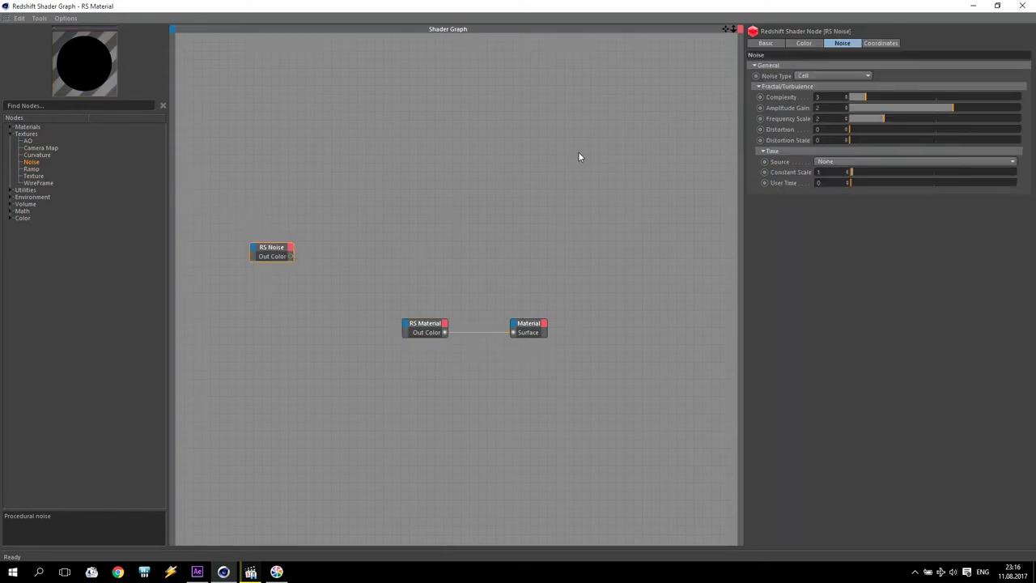
pyautogui.click(875, 42)
pyautogui.click(817, 76)
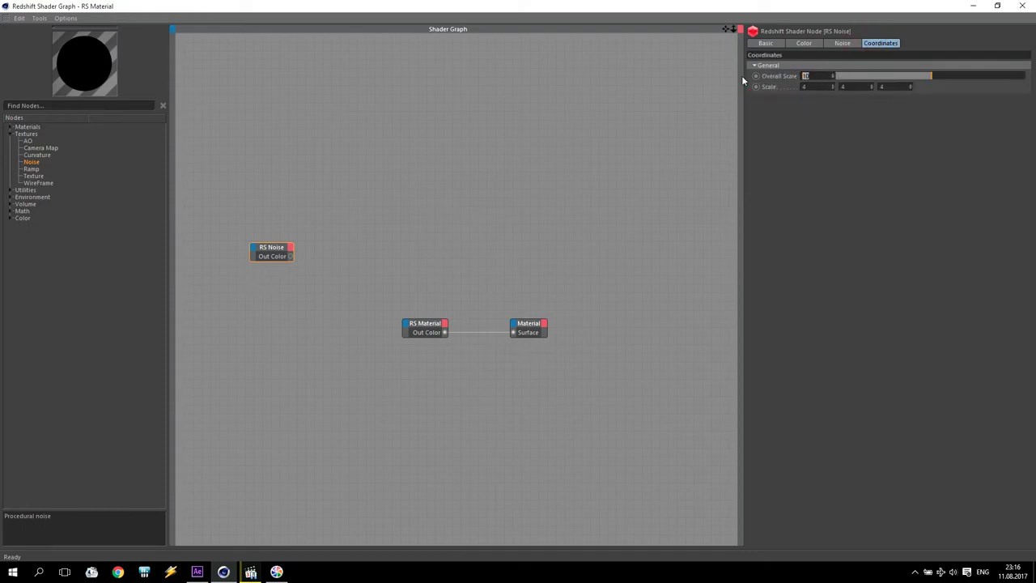
pyautogui.write('1')
pyautogui.press('Return')
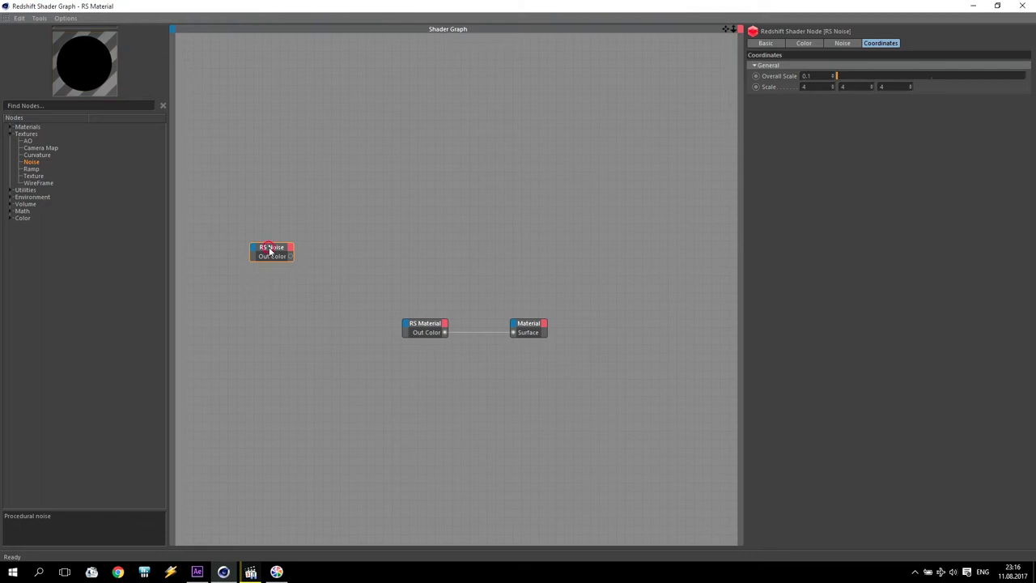
pyautogui.moveTo(266, 255); pyautogui.dragTo(307, 269)
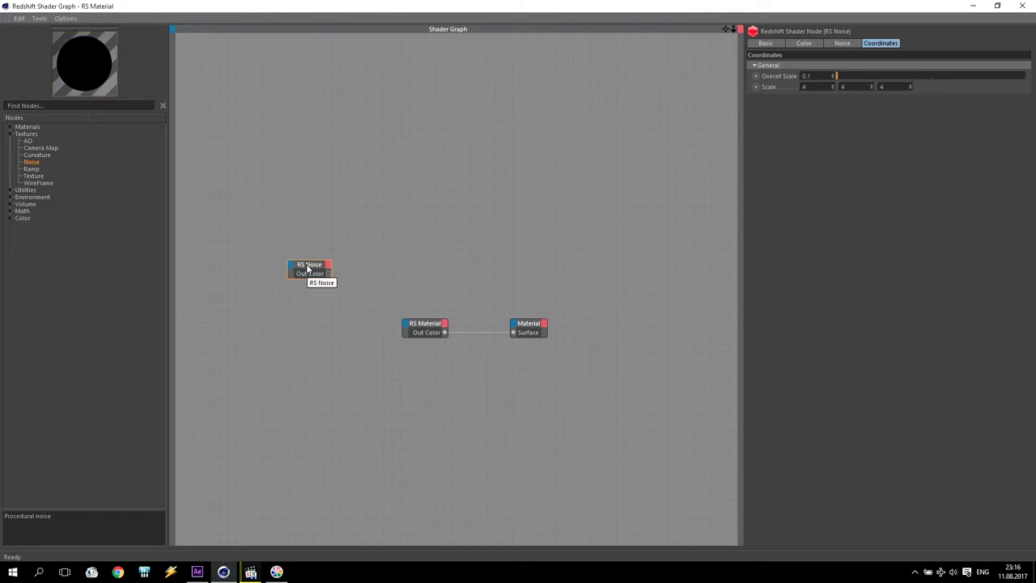
# Feed the noise into a Color Correct node with Gamma and Contrast at 0.2.
pyautogui.click(11, 219)
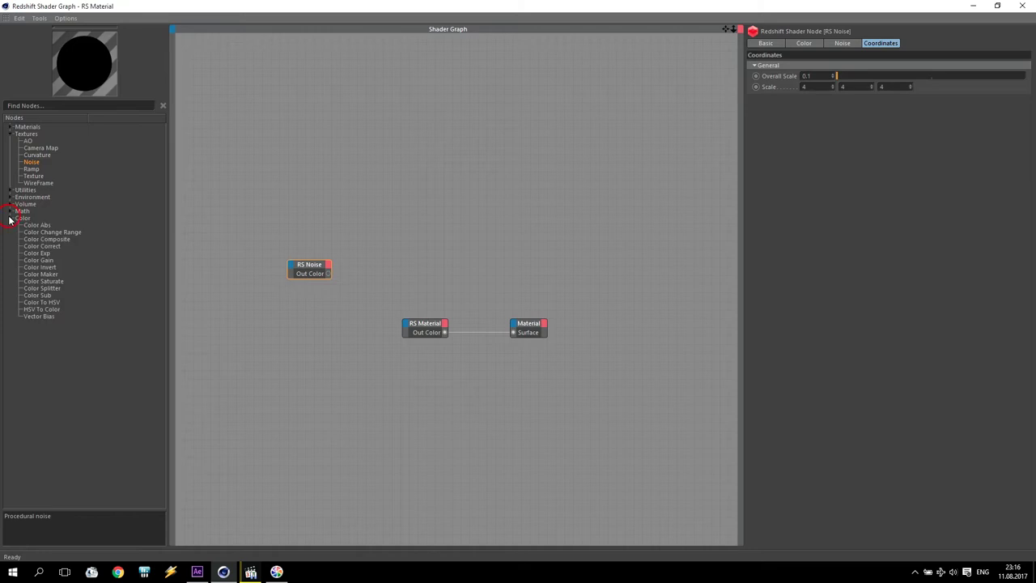
pyautogui.moveTo(42, 246); pyautogui.dragTo(386, 268)
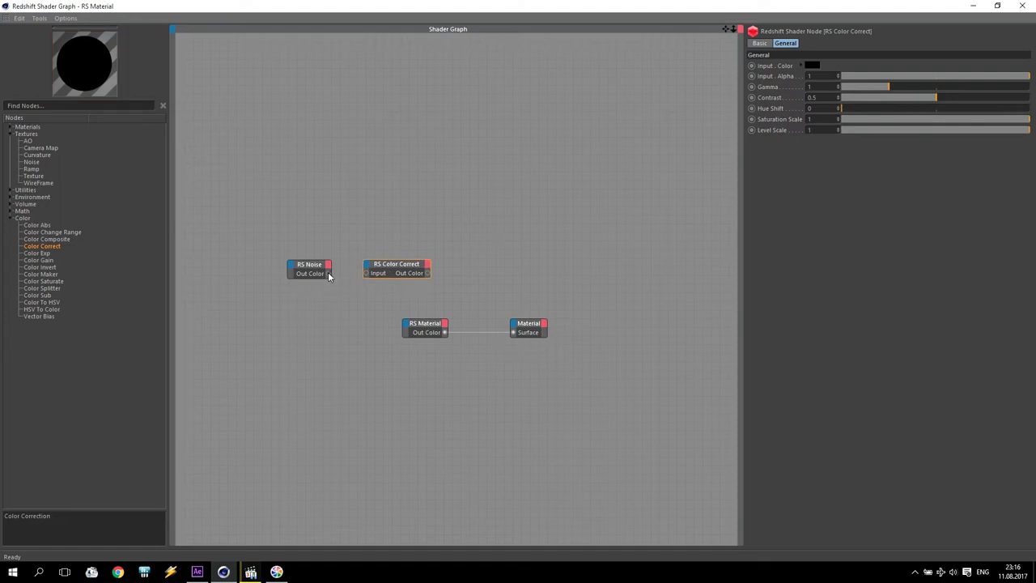
pyautogui.moveTo(332, 275)
pyautogui.mouseDown()
pyautogui.moveTo(367, 274)
pyautogui.moveTo(512, 333)
pyautogui.mouseUp()
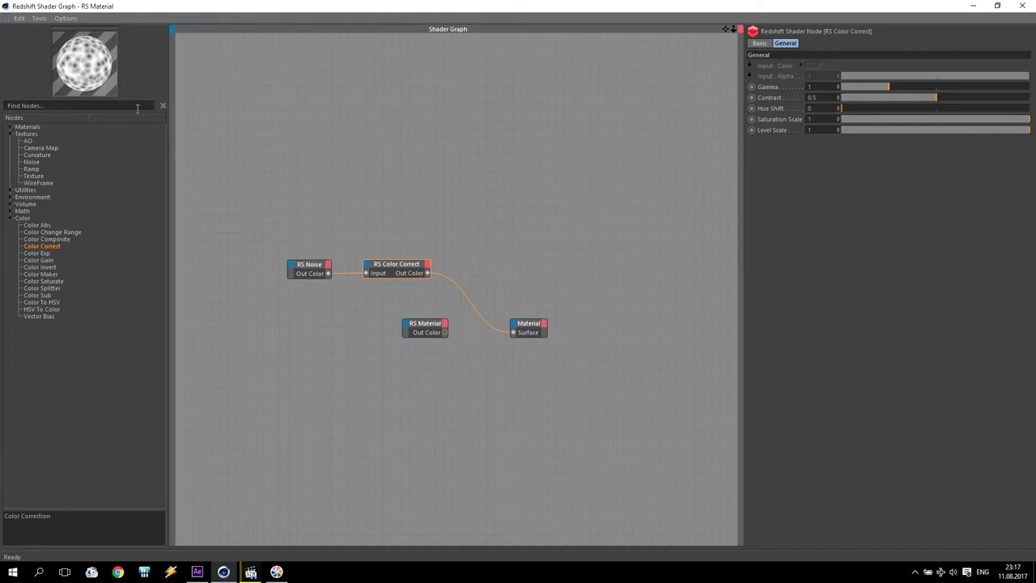
pyautogui.click(396, 263)
pyautogui.click(751, 87)
pyautogui.write('0.2')
pyautogui.click(832, 101)
pyautogui.press('Return')
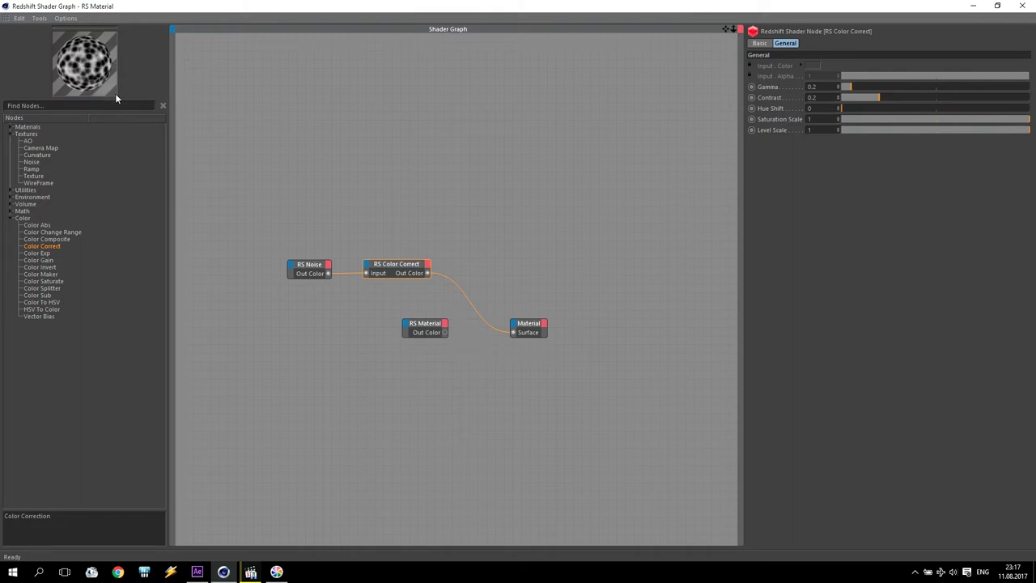
# Disconnect the Color Correct from the Material output.
pyautogui.click(374, 266)
pyautogui.click(455, 283)
pyautogui.click(428, 282)
# Wire Color Correct into RS Material's Opacity Color and RS Material into Surface, then close both editors.
pyautogui.moveTo(413, 314); pyautogui.dragTo(407, 327)
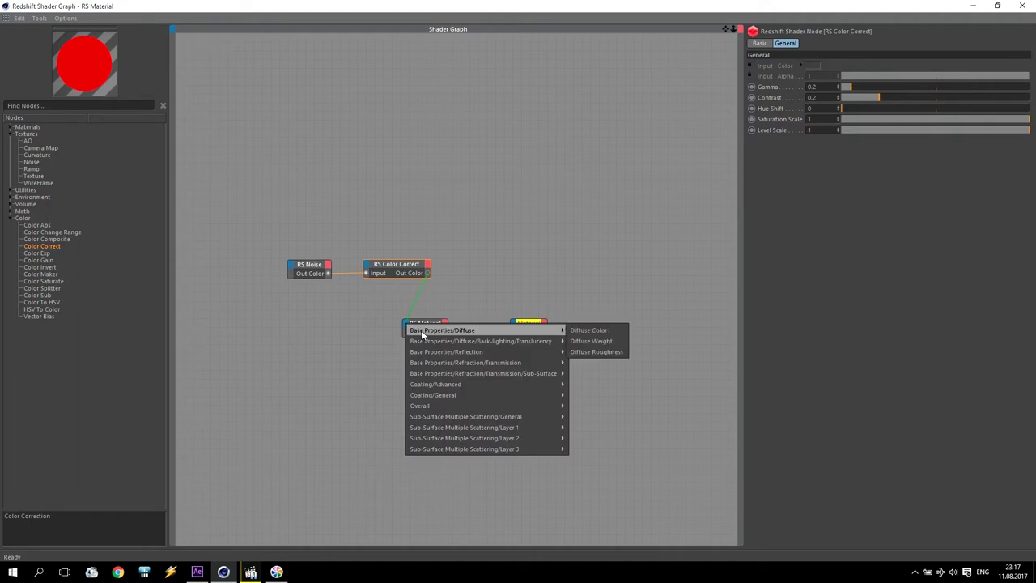
pyautogui.moveTo(485, 406)
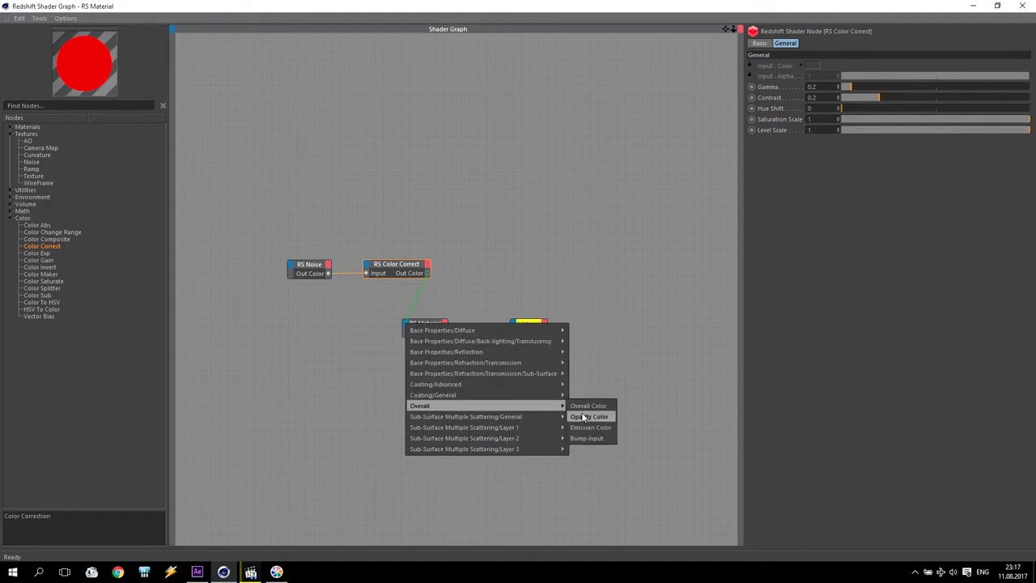
pyautogui.click(586, 417)
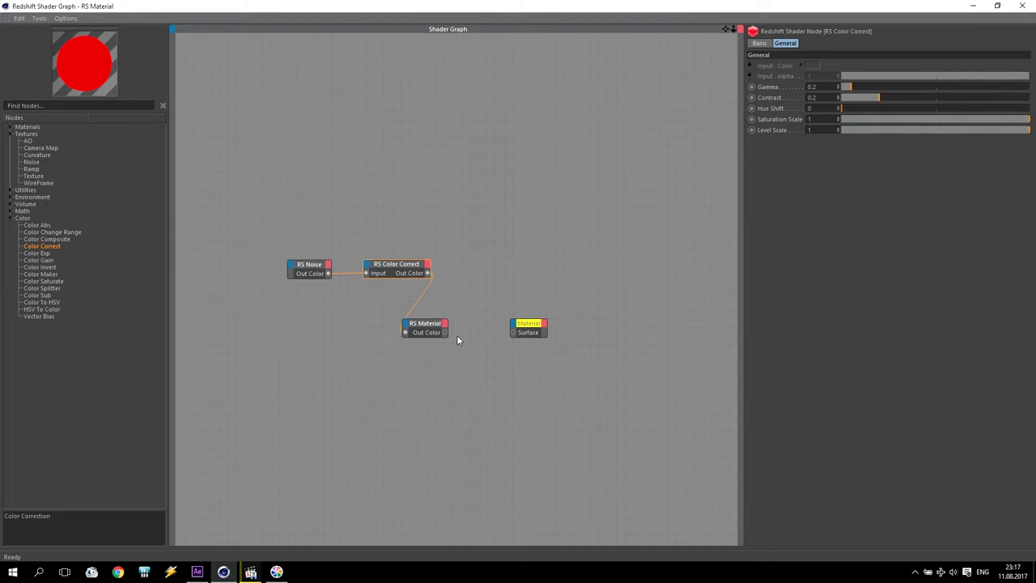
pyautogui.moveTo(444, 332); pyautogui.dragTo(513, 332)
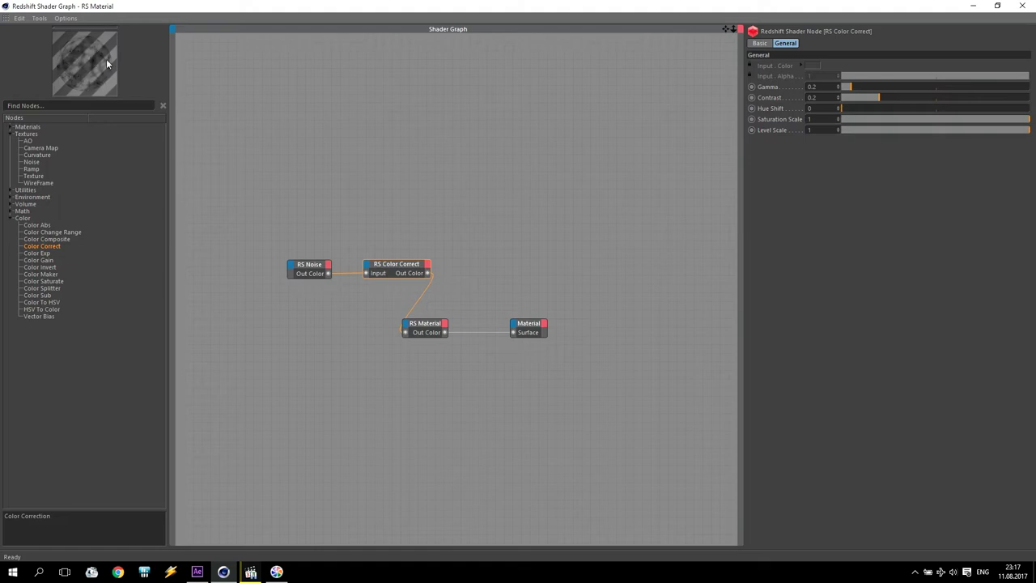
pyautogui.click(1022, 5)
pyautogui.click(506, 89)
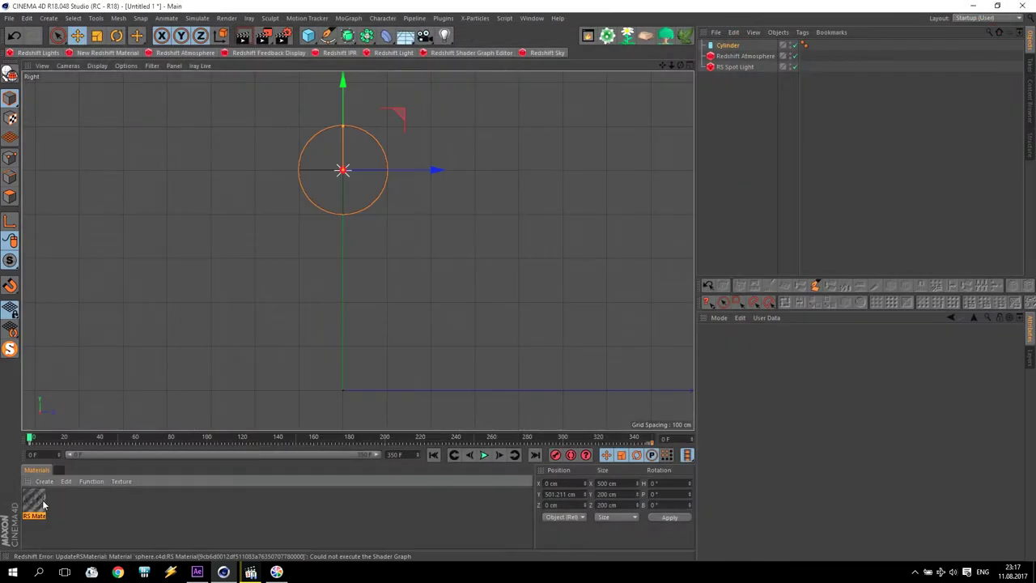
# Select the cylinder's texture tag and render the maximized Perspective view with Redshift.
pyautogui.click(812, 45)
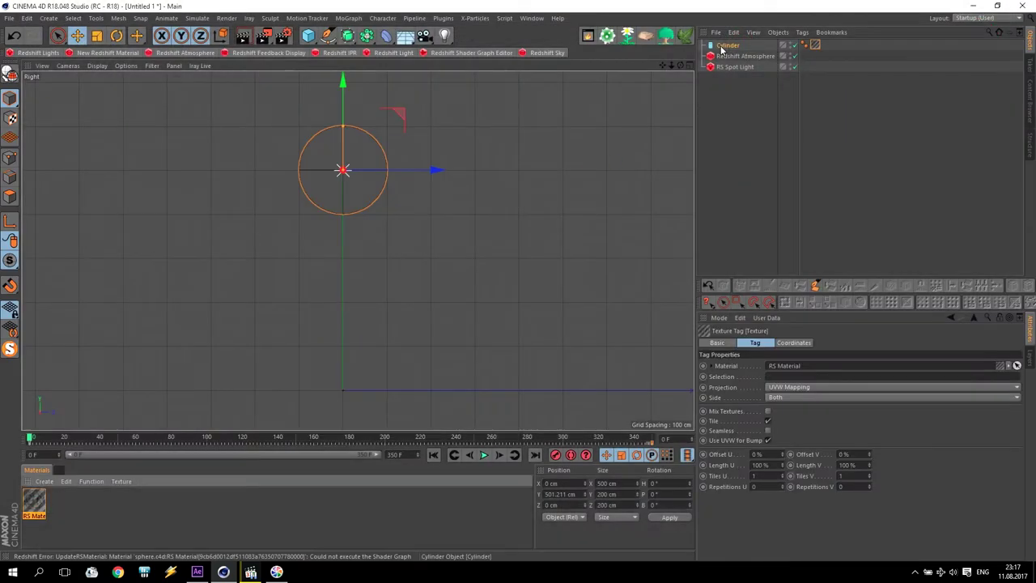
pyautogui.middleClick(456, 175)
pyautogui.middleClick(267, 175)
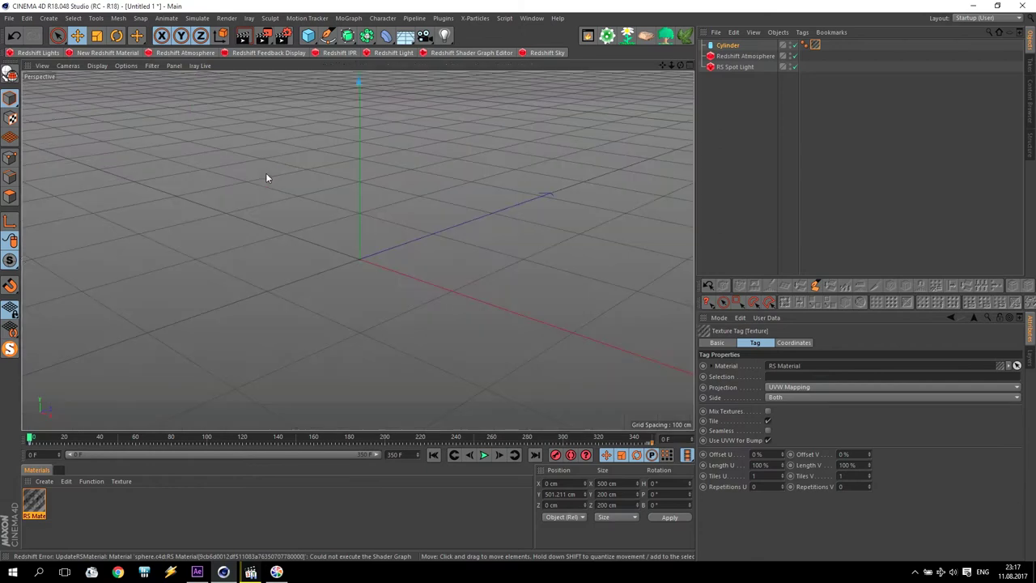
pyautogui.click(245, 36)
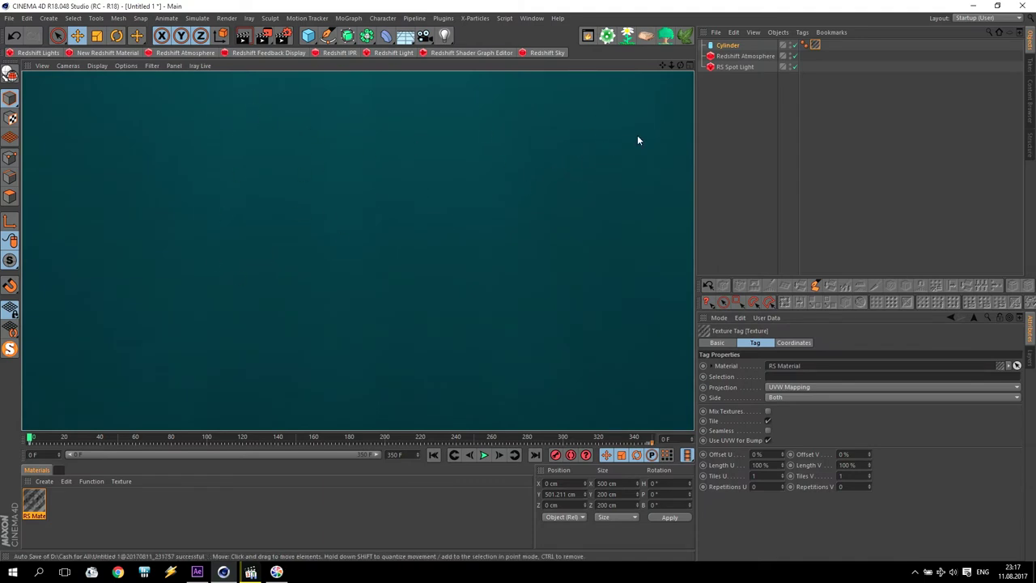
# Play and stop the timeline near frame 22, re-render, and add a Disc object.
pyautogui.click(484, 455)
pyautogui.click(483, 455)
pyautogui.click(242, 34)
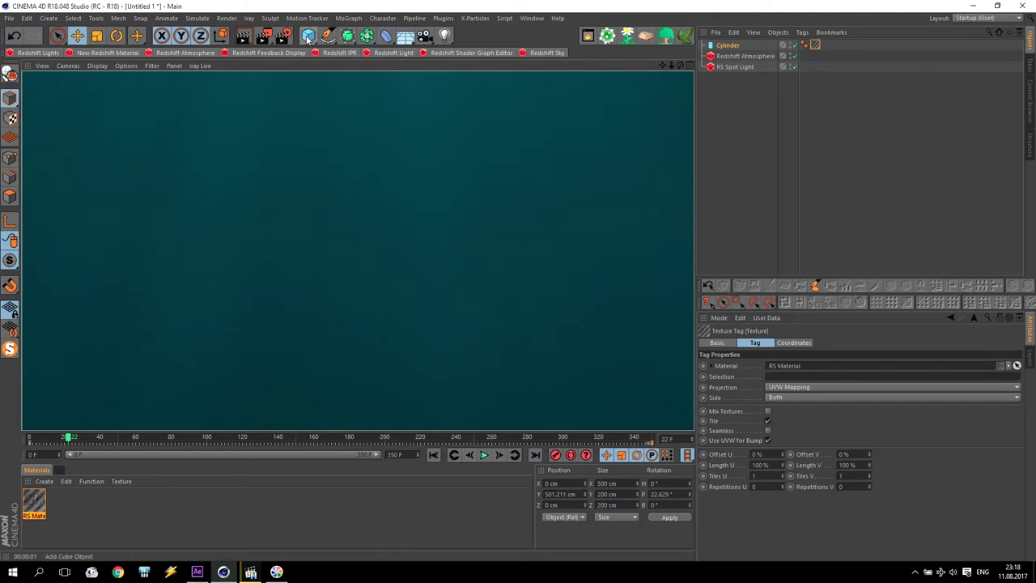
pyautogui.moveTo(308, 38); pyautogui.dragTo(344, 76)
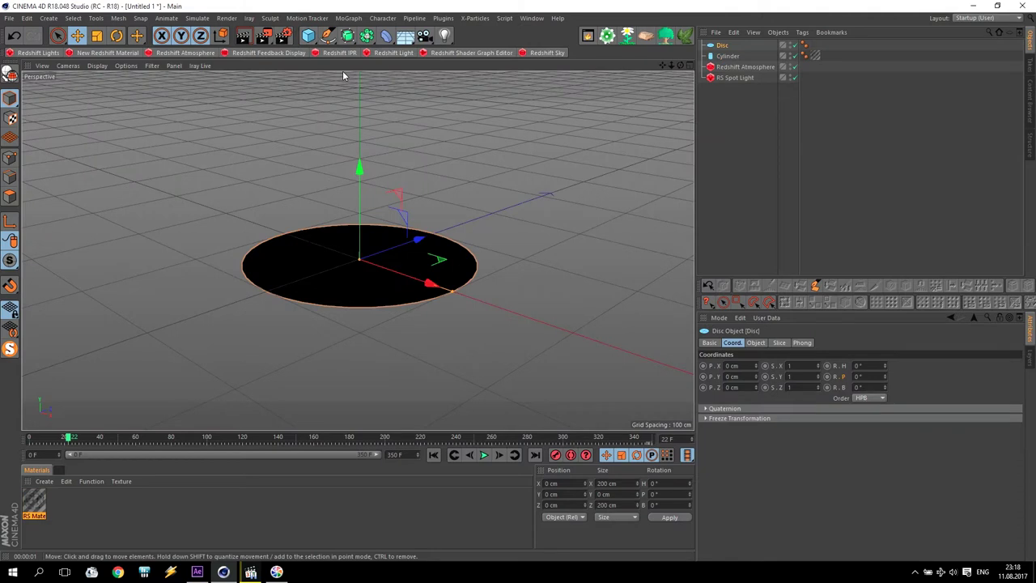
# Add a MoGraph Cloner and place the Disc inside it.
pyautogui.click(348, 18)
pyautogui.click(378, 135)
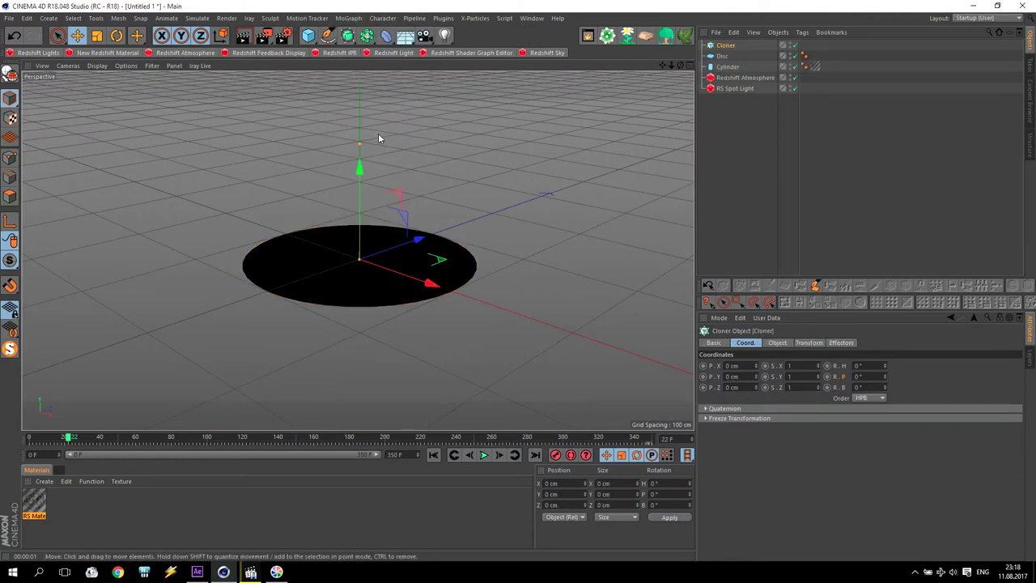
pyautogui.moveTo(727, 59); pyautogui.dragTo(729, 47)
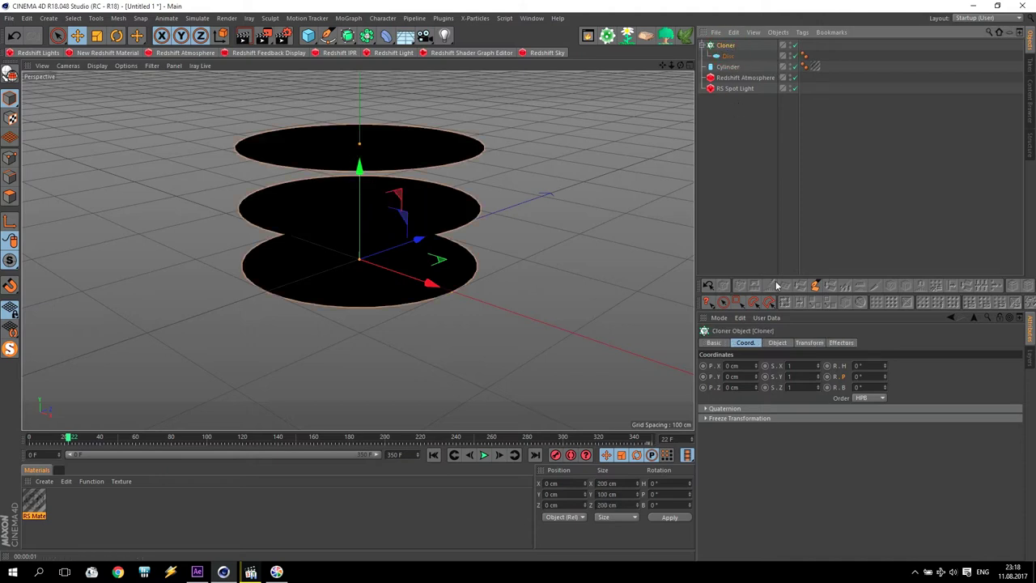
# Give the Disc a 1 cm outer radius, 1 disc segment and 12 rotation segments.
pyautogui.click(731, 56)
pyautogui.click(779, 343)
pyautogui.click(756, 342)
pyautogui.click(719, 377)
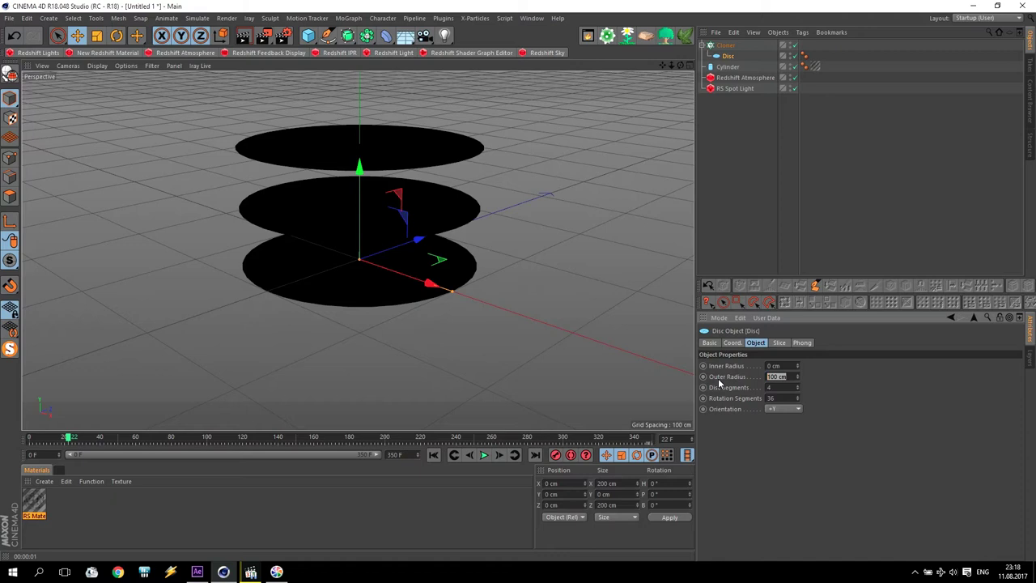
pyautogui.write('1')
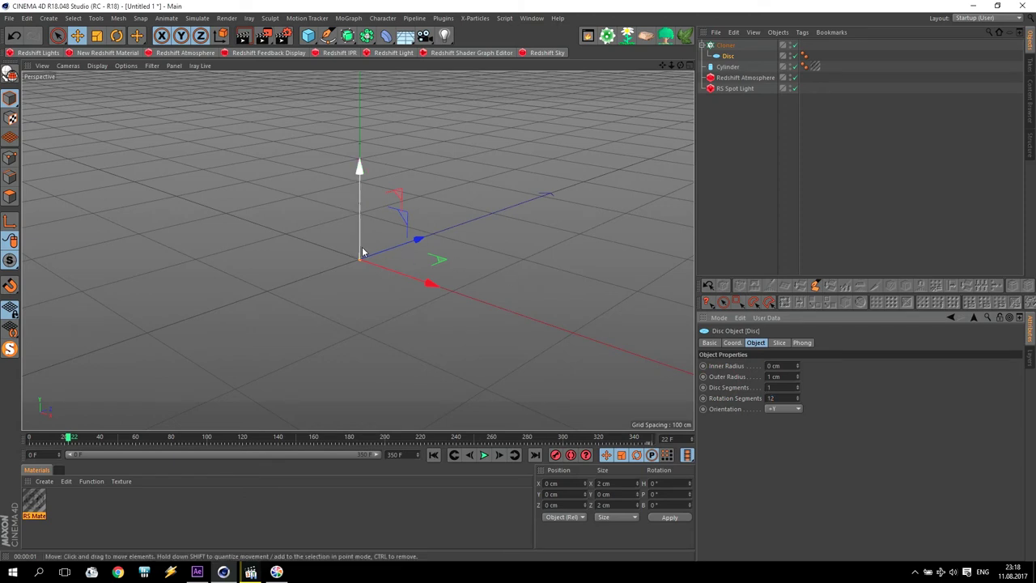
pyautogui.scroll(5, 361, 257)
pyautogui.scroll(5, 361, 264)
pyautogui.scroll(3, 361, 264)
pyautogui.scroll(3, 368, 280)
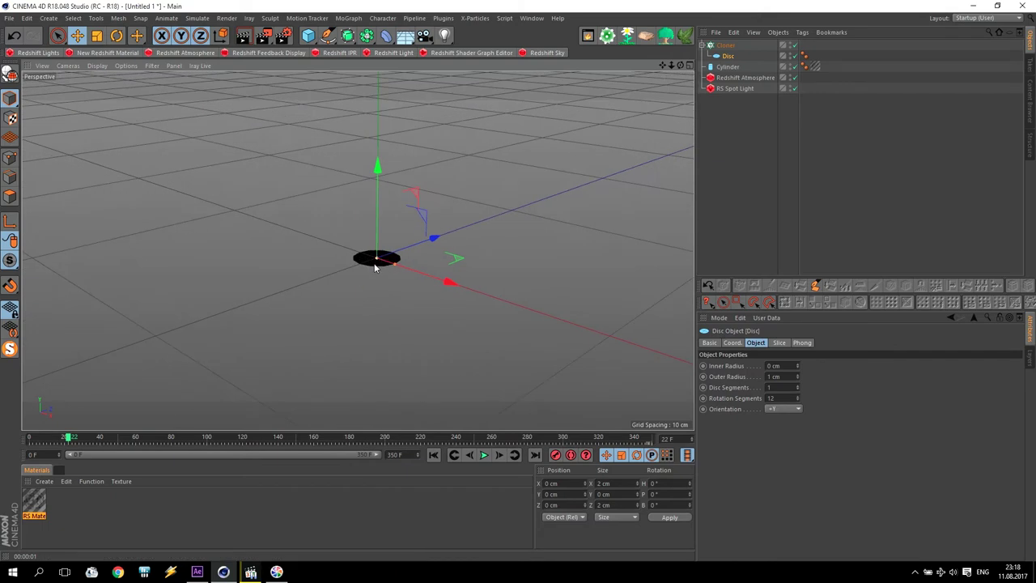
pyautogui.click(727, 46)
# Switch the Cloner to Grid Array mode with a count of 10 on each axis.
pyautogui.click(753, 366)
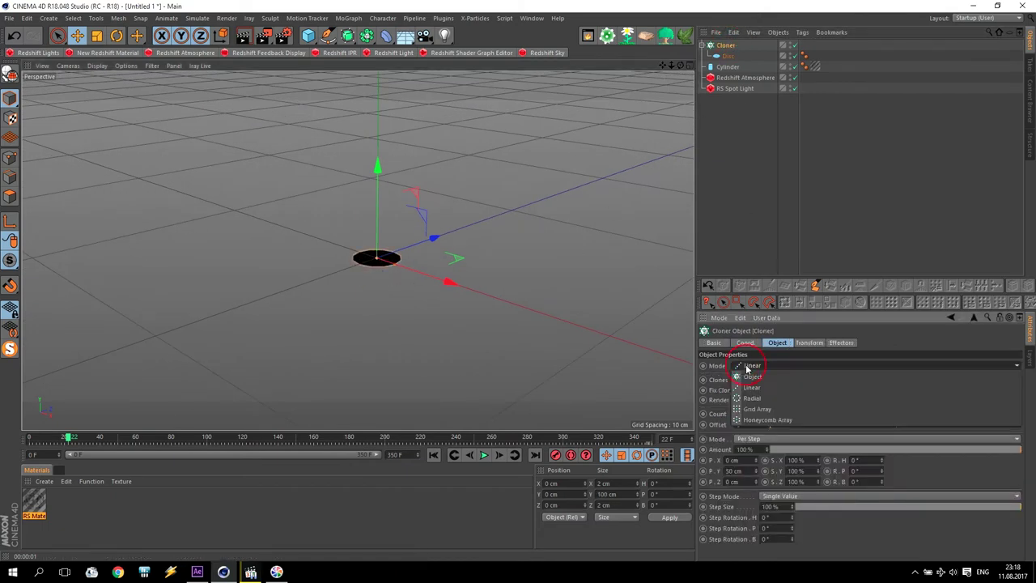
pyautogui.click(760, 409)
pyautogui.doubleClick(753, 414)
pyautogui.write('10')
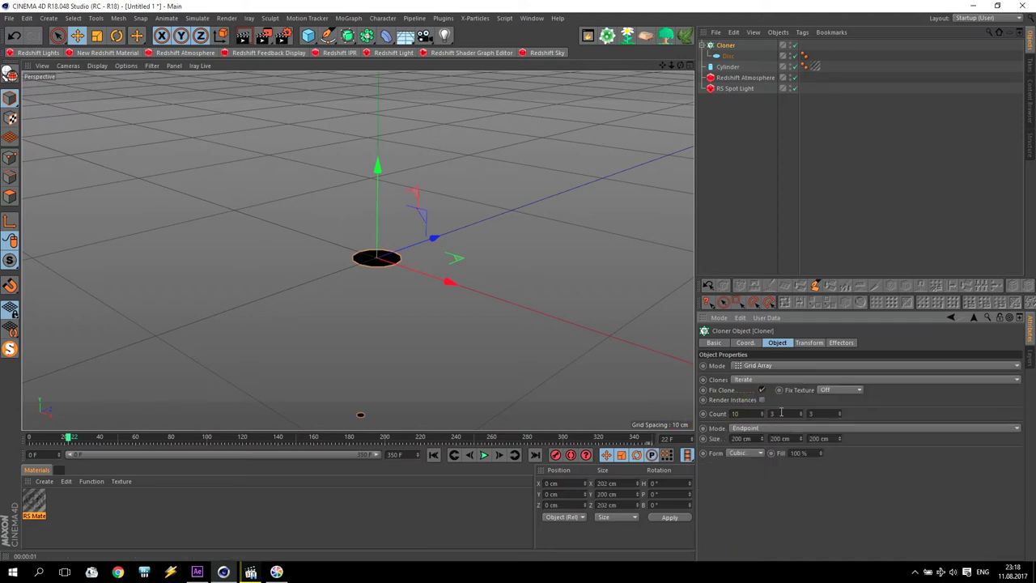
pyautogui.doubleClick(781, 413)
pyautogui.write('10')
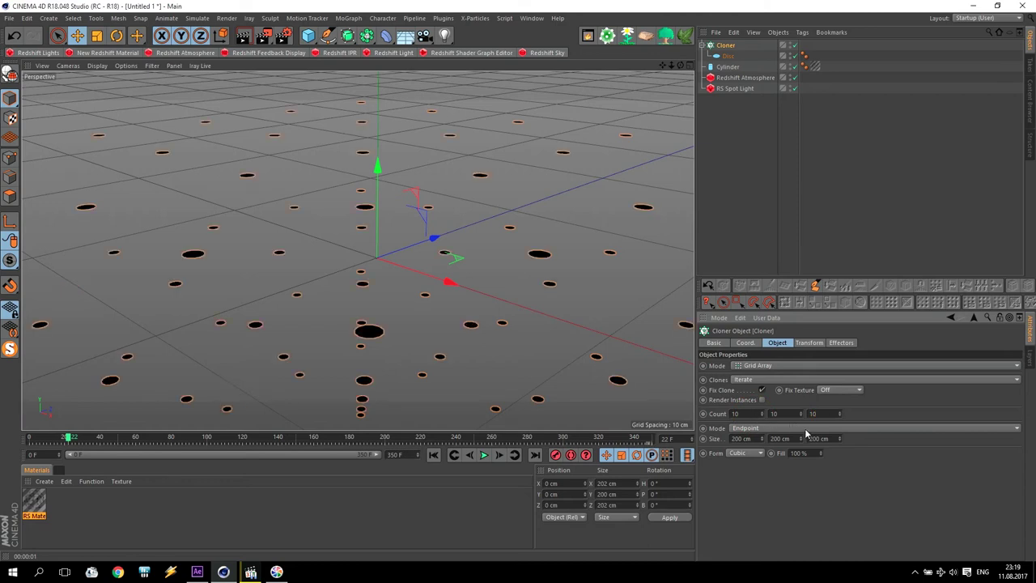
# Set the grid size to 2000 cm on X, Y and Z.
pyautogui.doubleClick(742, 438)
pyautogui.write('2000')
pyautogui.click(782, 438)
pyautogui.write('20')
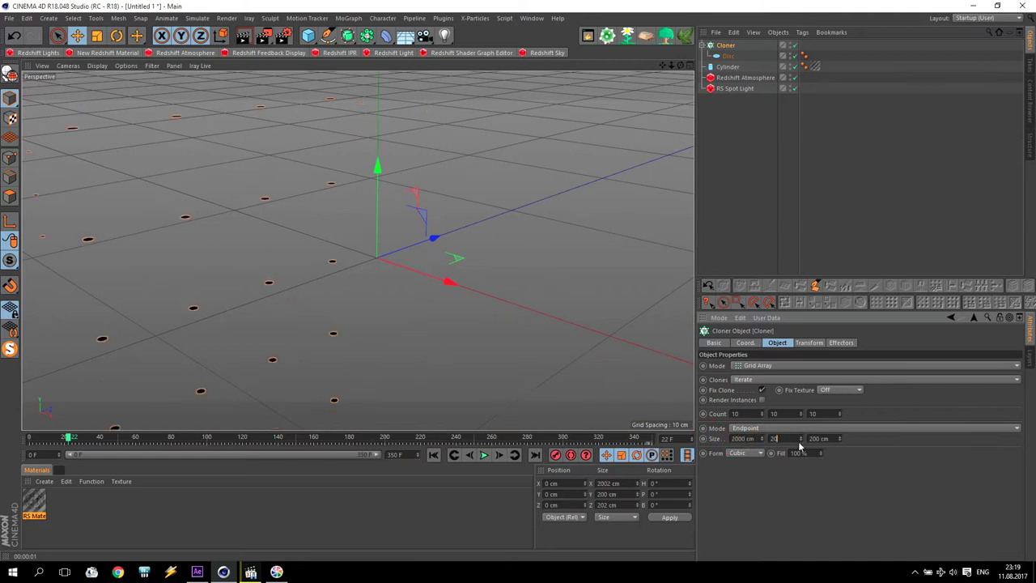
pyautogui.press('Tab')
pyautogui.write('200')
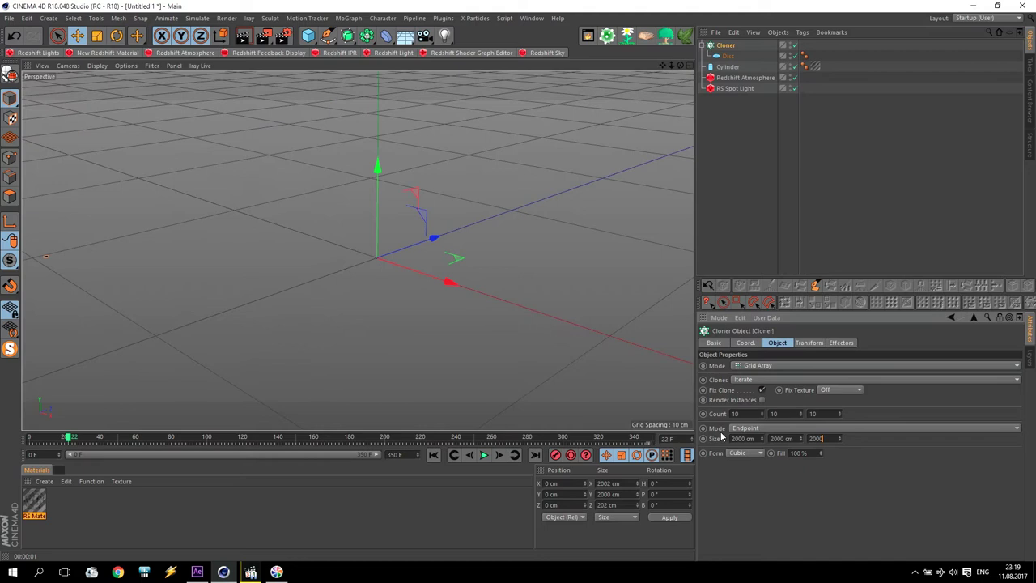
pyautogui.press('Return')
# Show the four-view layout and pan the top view to centre the clone grid.
pyautogui.scroll(-3, 464, 292)
pyautogui.scroll(-3, 462, 296)
pyautogui.scroll(-3, 474, 336)
pyautogui.scroll(-2, 475, 340)
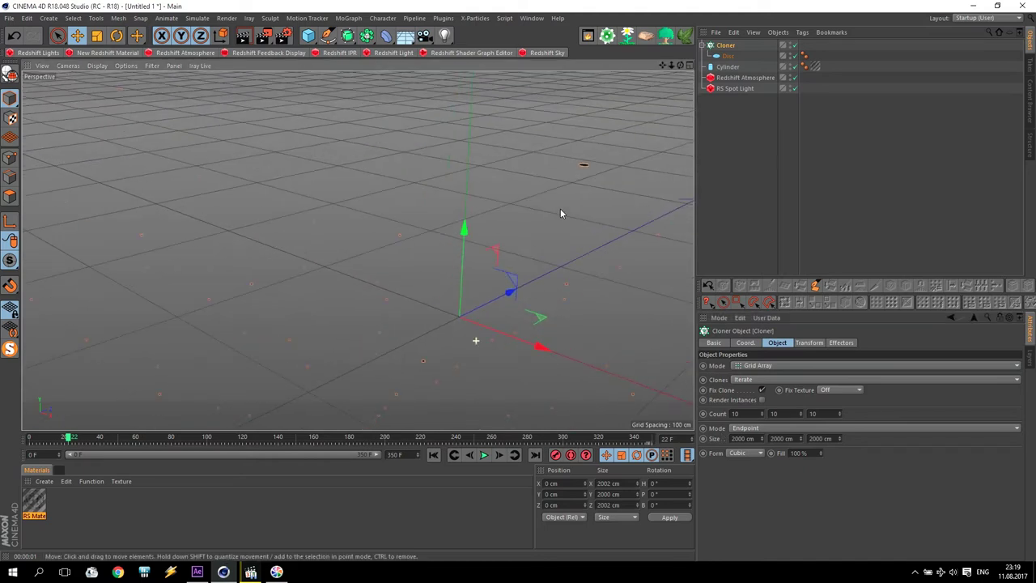
pyautogui.scroll(-2, 358, 248)
pyautogui.scroll(-2, 359, 248)
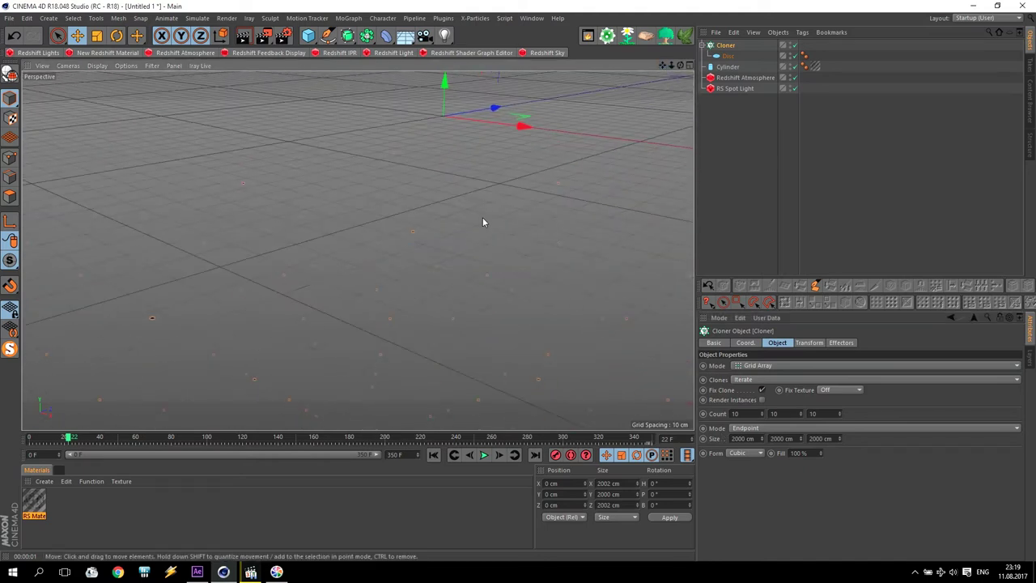
pyautogui.middleClick(483, 217)
pyautogui.scroll(-4, 469, 214)
pyautogui.scroll(-2, 469, 210)
pyautogui.scroll(-2, 469, 210)
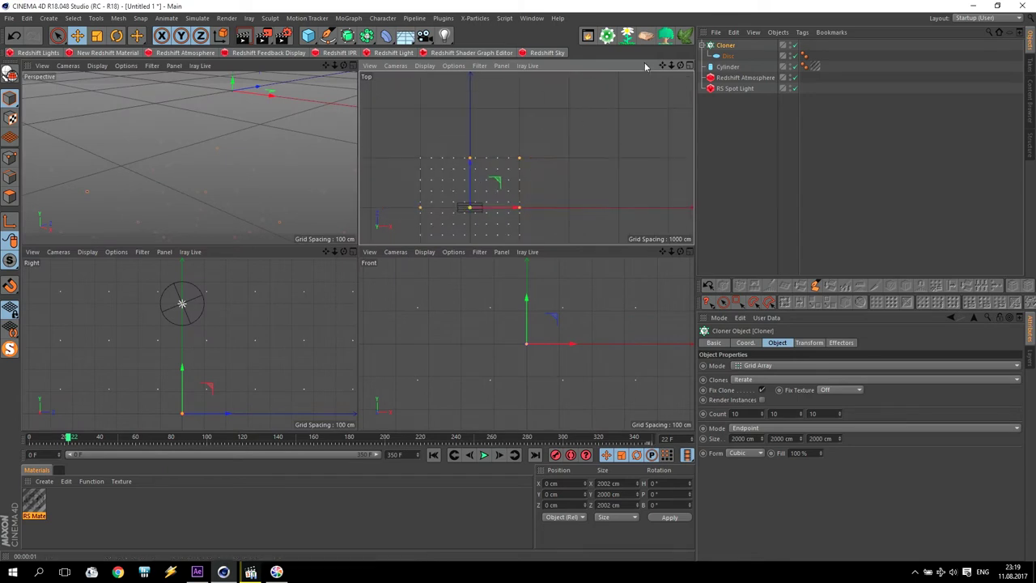
pyautogui.scroll(2, 497, 138)
pyautogui.moveTo(491, 138)
pyautogui.keyDown('alt'); pyautogui.mouseDown(button='middle')
pyautogui.moveTo(533, 136)
pyautogui.moveTo(511, 162)
pyautogui.mouseUp(button='middle'); pyautogui.keyUp('alt')
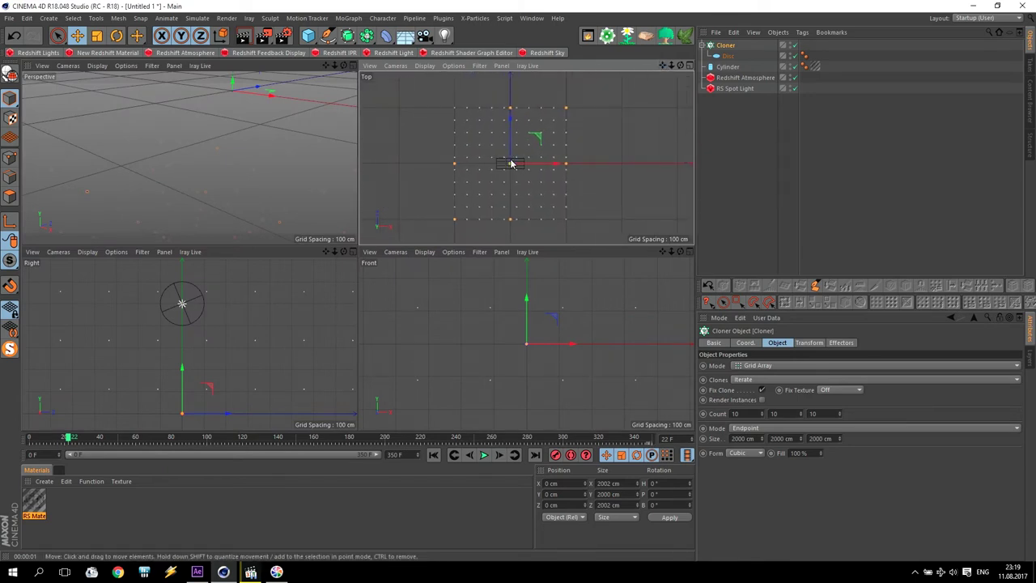
pyautogui.click(719, 46)
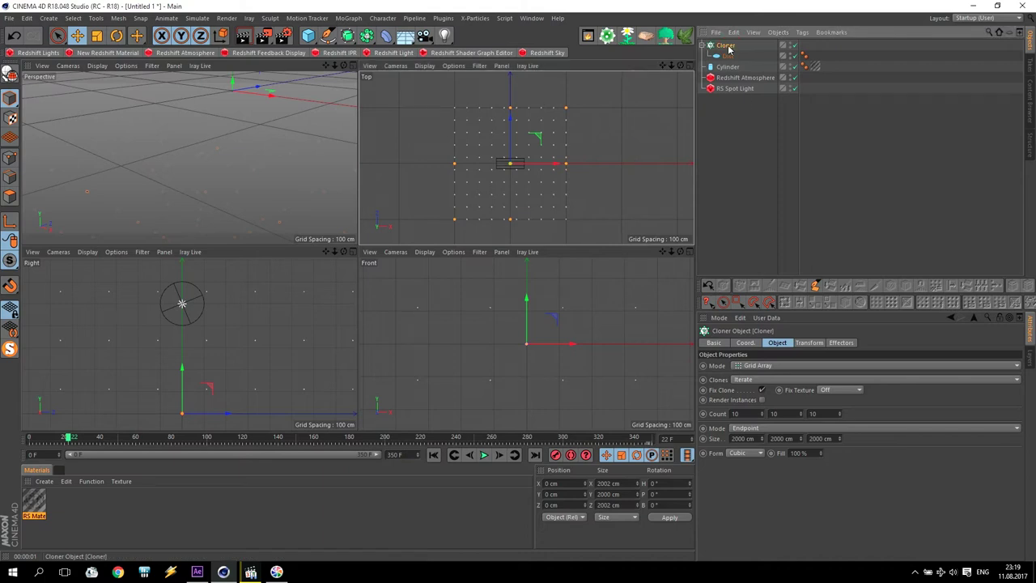
pyautogui.click(349, 18)
pyautogui.moveTo(380, 34)
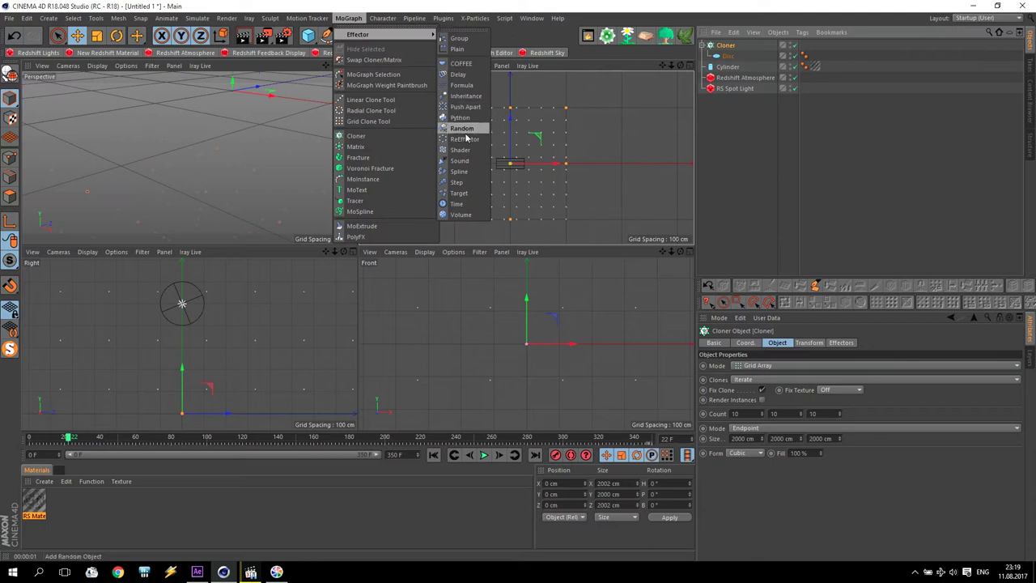
# Add a Random effector with rotation enabled and 500 cm position offset on X, Y and Z.
pyautogui.click(462, 128)
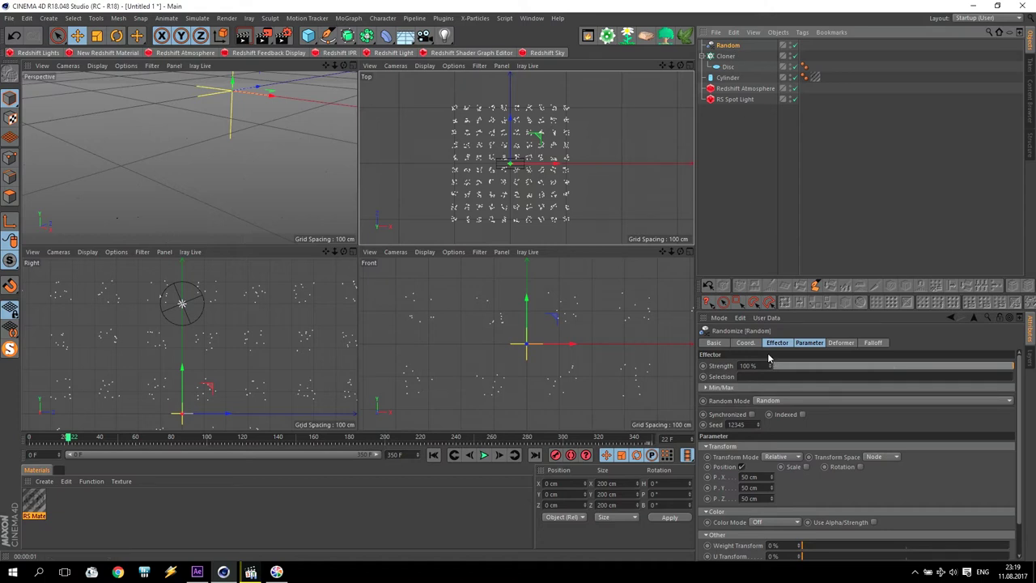
pyautogui.click(805, 344)
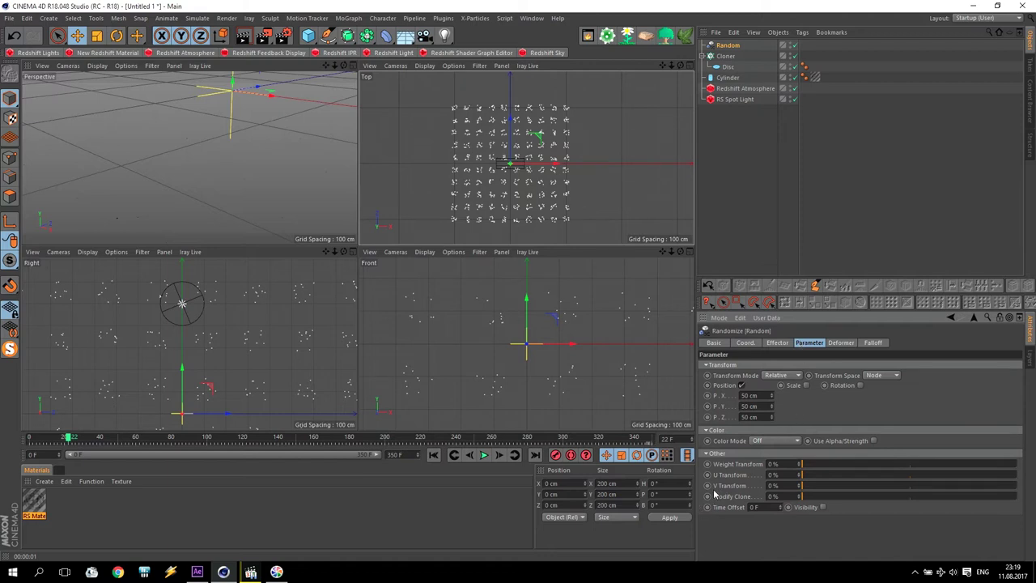
pyautogui.click(860, 385)
pyautogui.click(753, 395)
pyautogui.write('500')
pyautogui.press('Tab')
pyautogui.write('500')
pyautogui.press('Tab')
pyautogui.write('500')
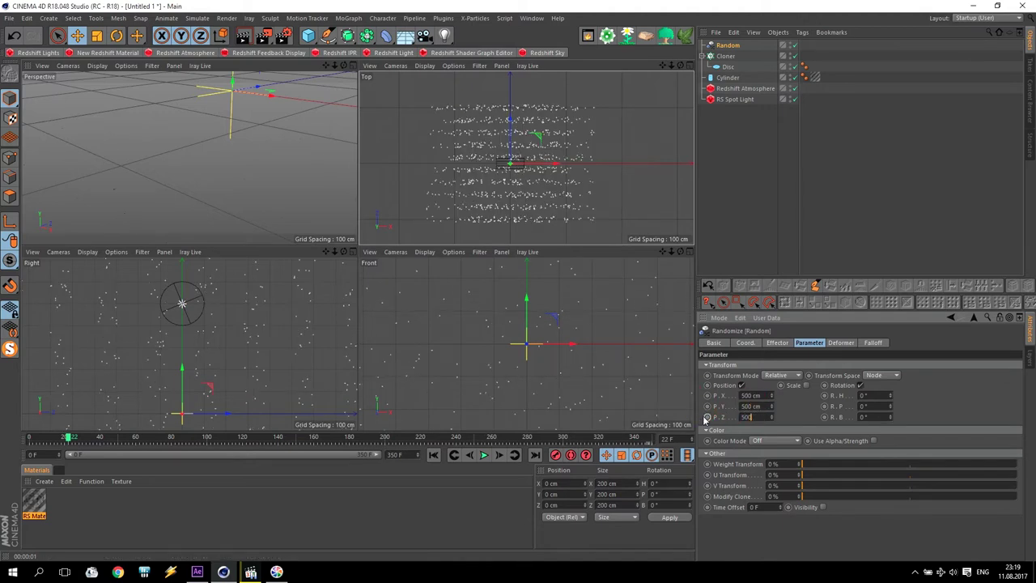
pyautogui.press('Return')
# Set the Random effector's rotation values to 1000°.
pyautogui.write('35')
pyautogui.write('0')
pyautogui.press('Tab')
pyautogui.write('1000')
pyautogui.press('Tab')
pyautogui.write('100')
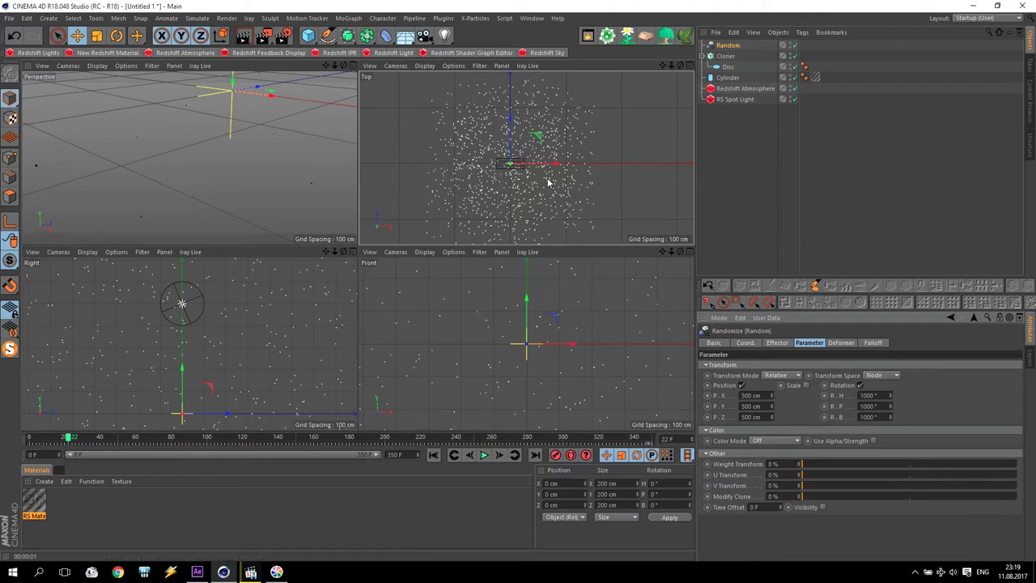
# Set the Random mode to Turbulence and preview the clone motion.
pyautogui.click(775, 343)
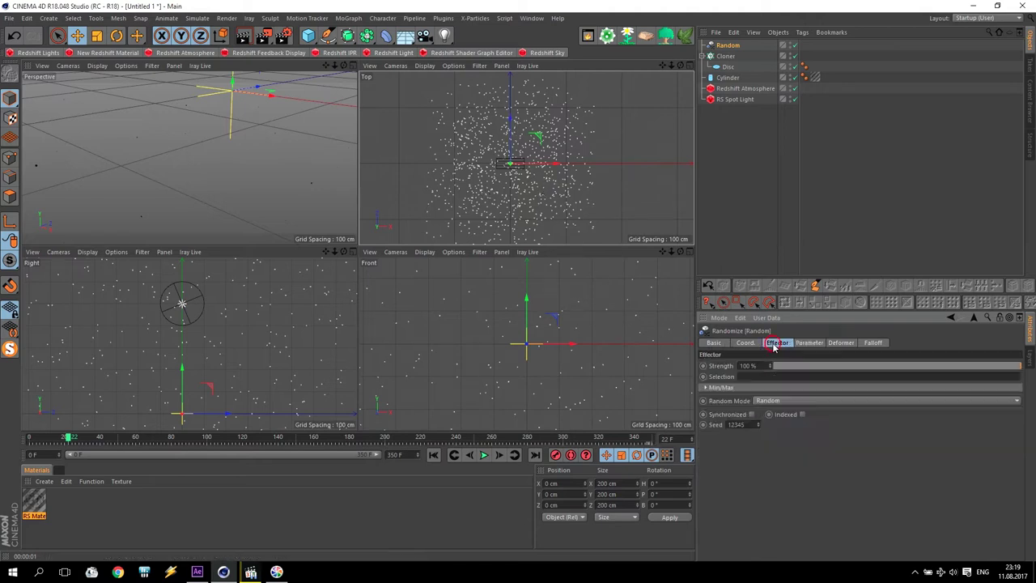
pyautogui.click(765, 403)
pyautogui.click(779, 442)
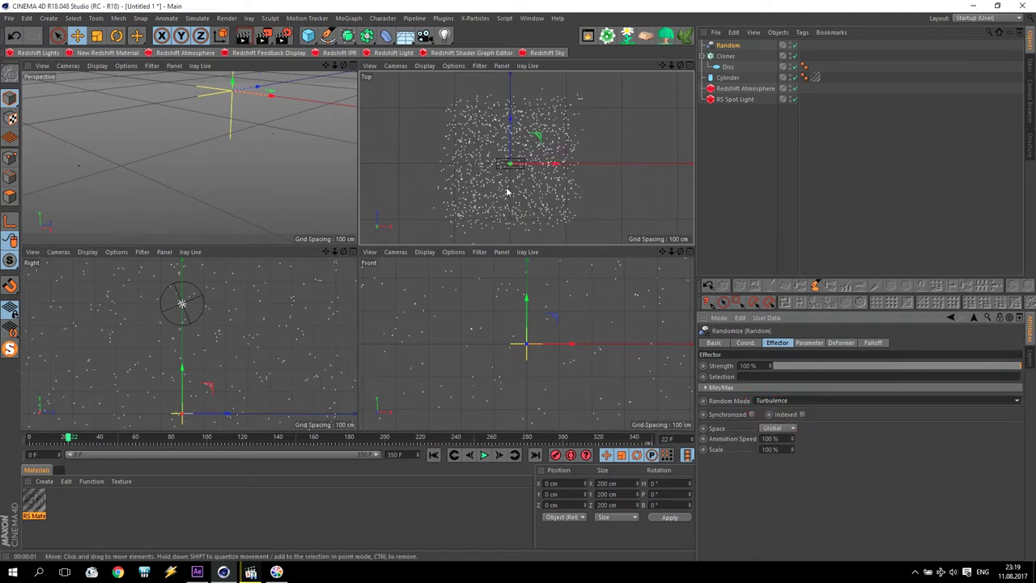
pyautogui.click(433, 455)
pyautogui.click(483, 455)
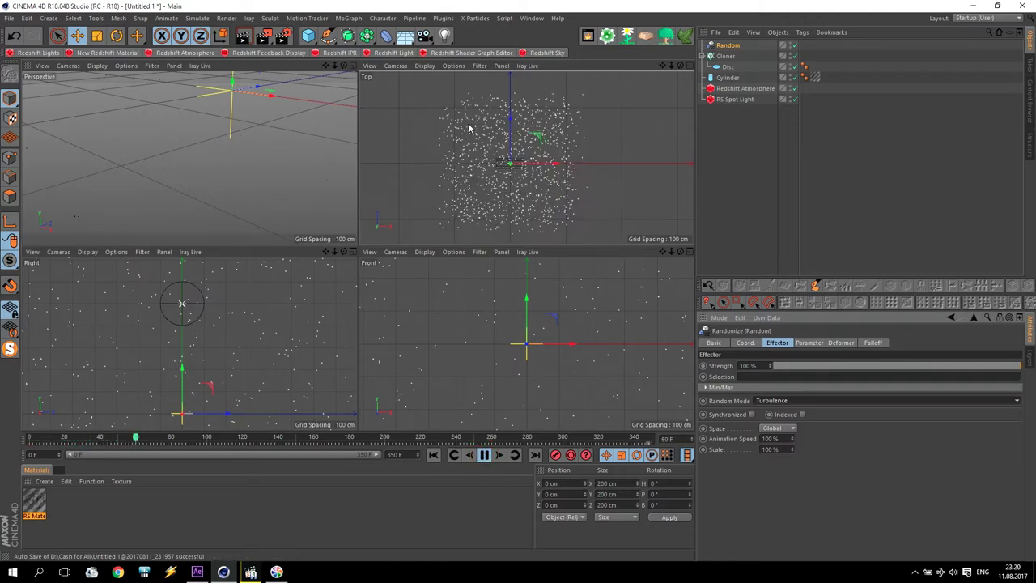
pyautogui.click(485, 455)
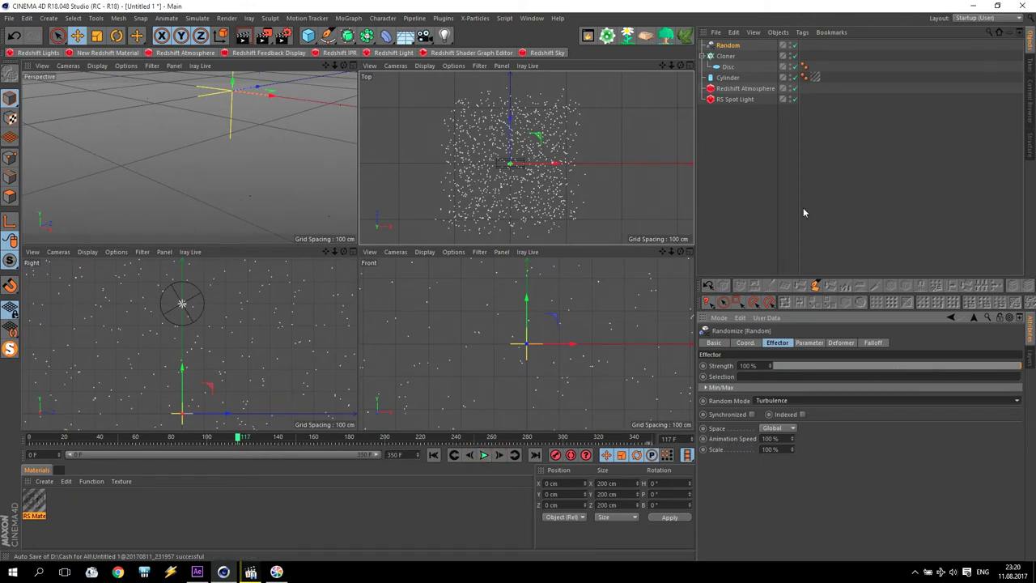
# Slow the turbulence to 5% animation speed and replay it.
pyautogui.click(786, 438)
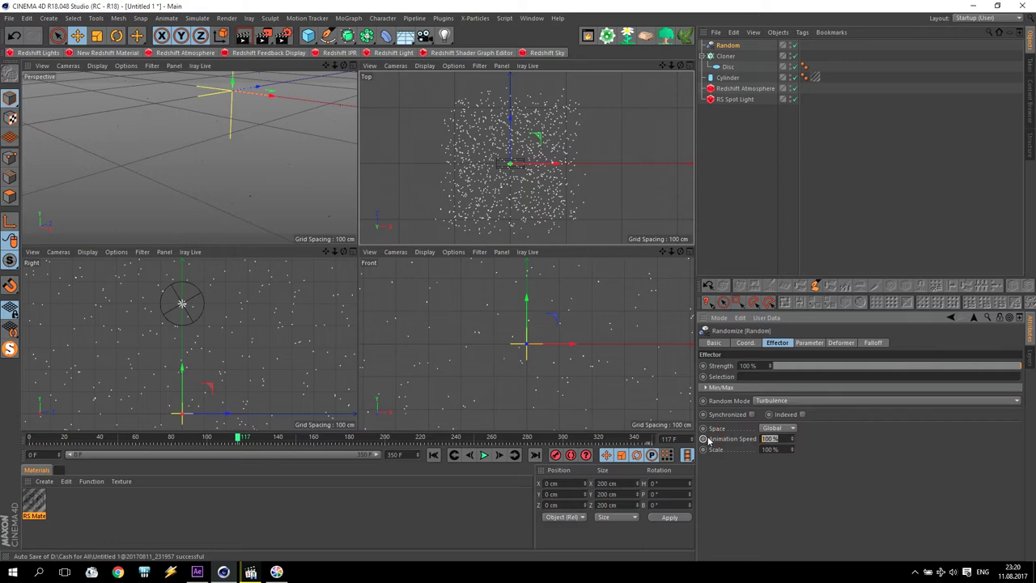
pyautogui.write('5')
pyautogui.press('Return')
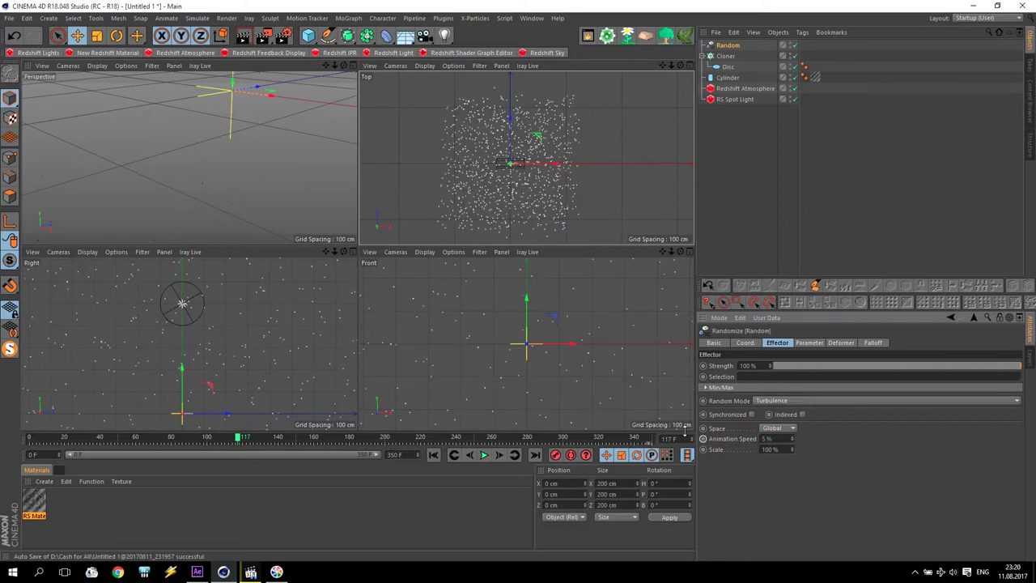
pyautogui.click(433, 455)
pyautogui.click(483, 454)
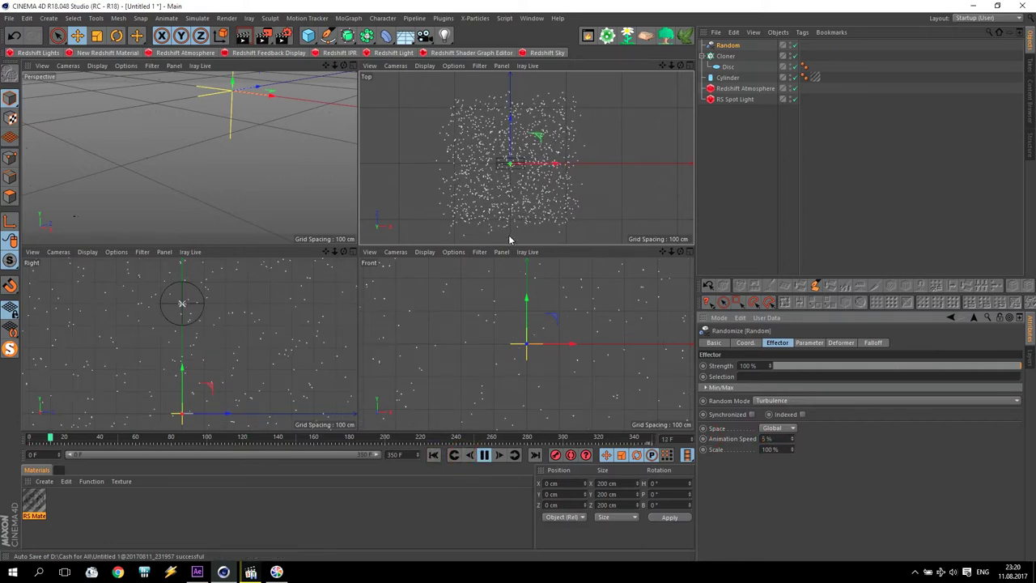
pyautogui.click(398, 301)
# Start an interactive Redshift render in the maximized Perspective view.
pyautogui.middleClick(293, 162)
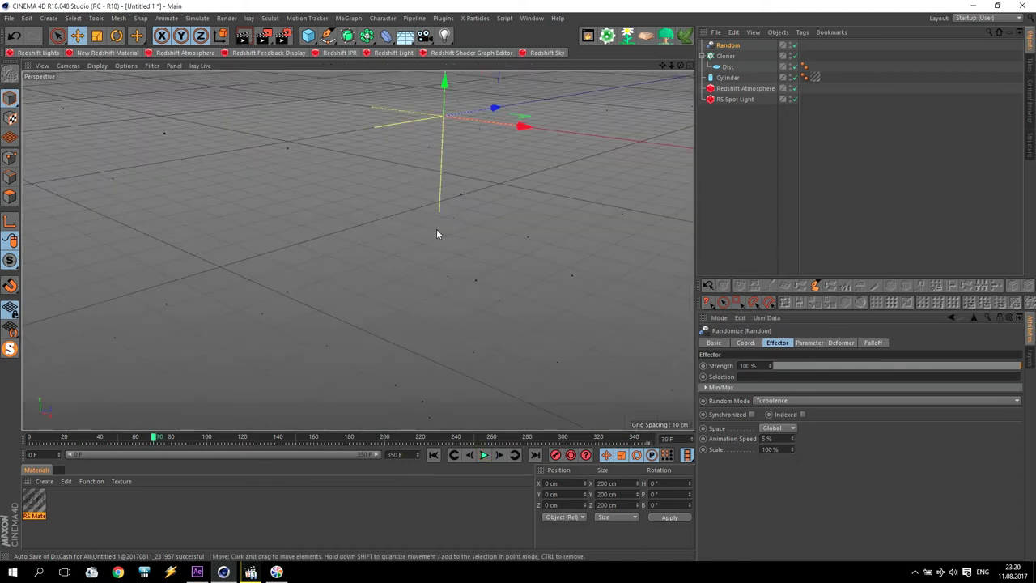
pyautogui.moveTo(406, 237)
pyautogui.keyDown('alt'); pyautogui.mouseDown()
pyautogui.moveTo(599, 89)
pyautogui.moveTo(358, 251)
pyautogui.moveTo(508, 181)
pyautogui.moveTo(541, 181)
pyautogui.moveTo(636, 78)
pyautogui.moveTo(357, 251)
pyautogui.moveTo(574, 186)
pyautogui.moveTo(386, 238)
pyautogui.moveTo(379, 259)
pyautogui.moveTo(430, 245)
pyautogui.moveTo(411, 234)
pyautogui.mouseUp(); pyautogui.keyUp('alt')
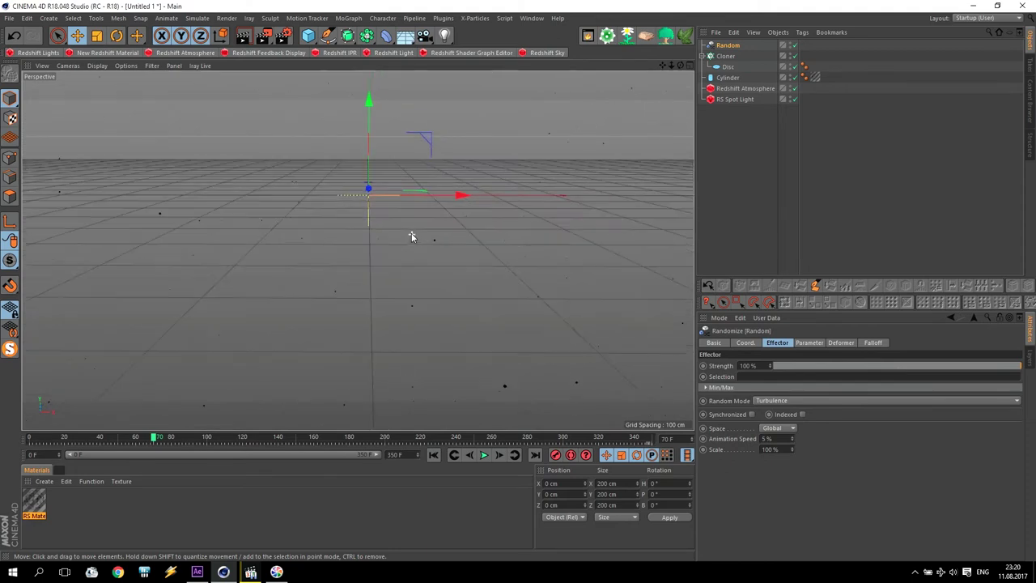
pyautogui.click(243, 36)
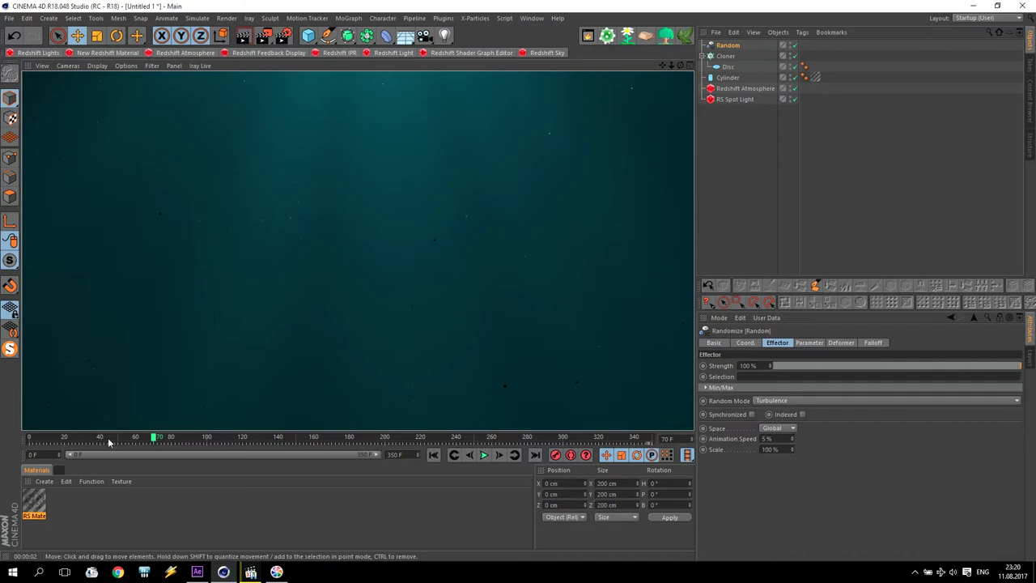
# Create an RS Incandescent material and select its node in the Shader Graph.
pyautogui.click(44, 481)
pyautogui.moveTo(58, 403)
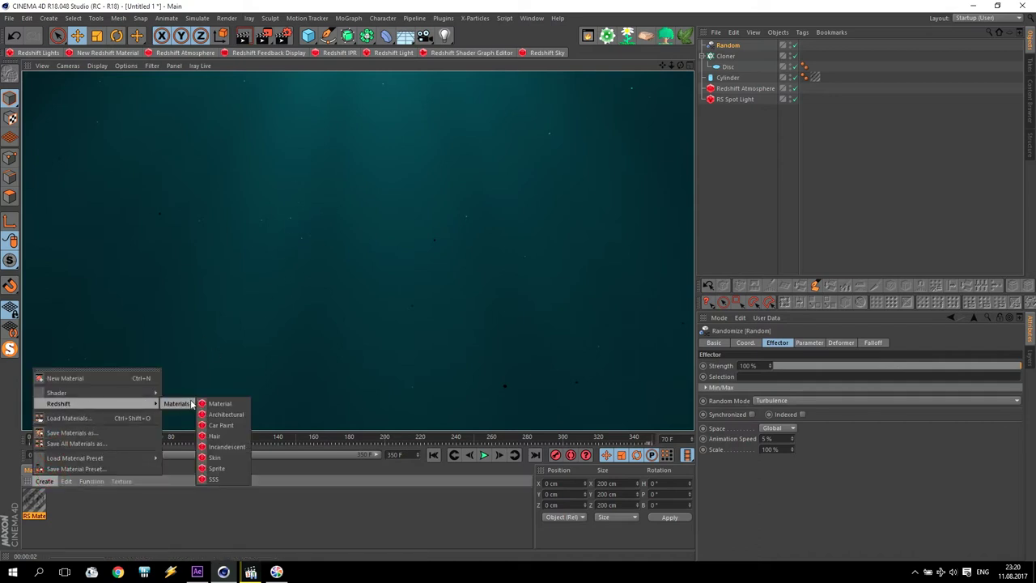
pyautogui.moveTo(176, 404)
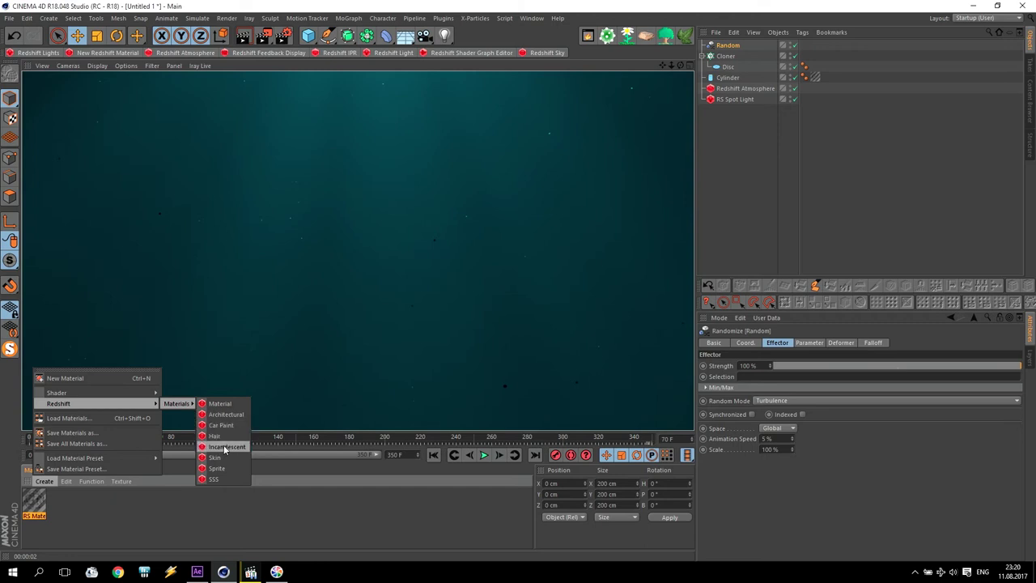
pyautogui.click(227, 448)
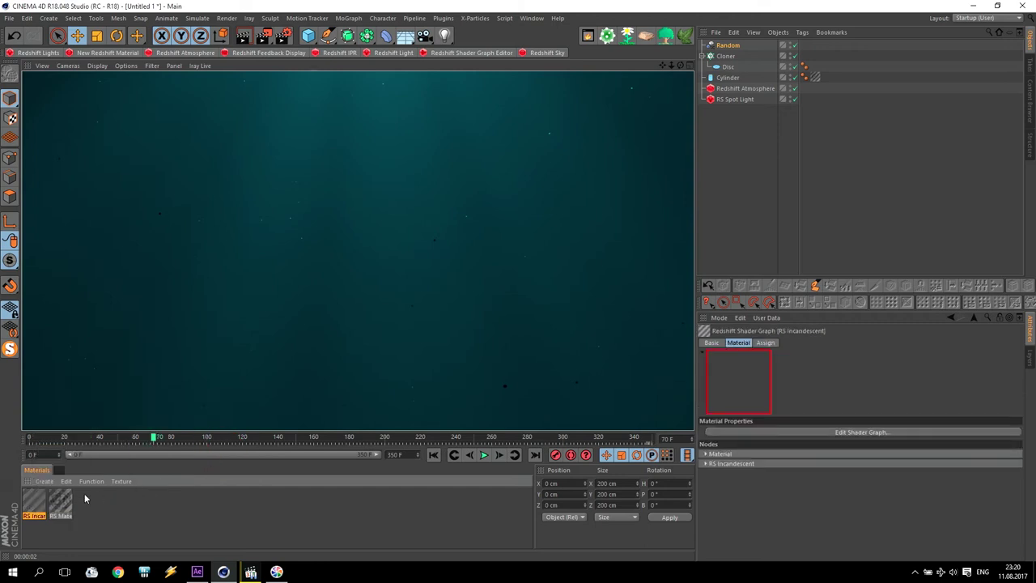
pyautogui.doubleClick(33, 502)
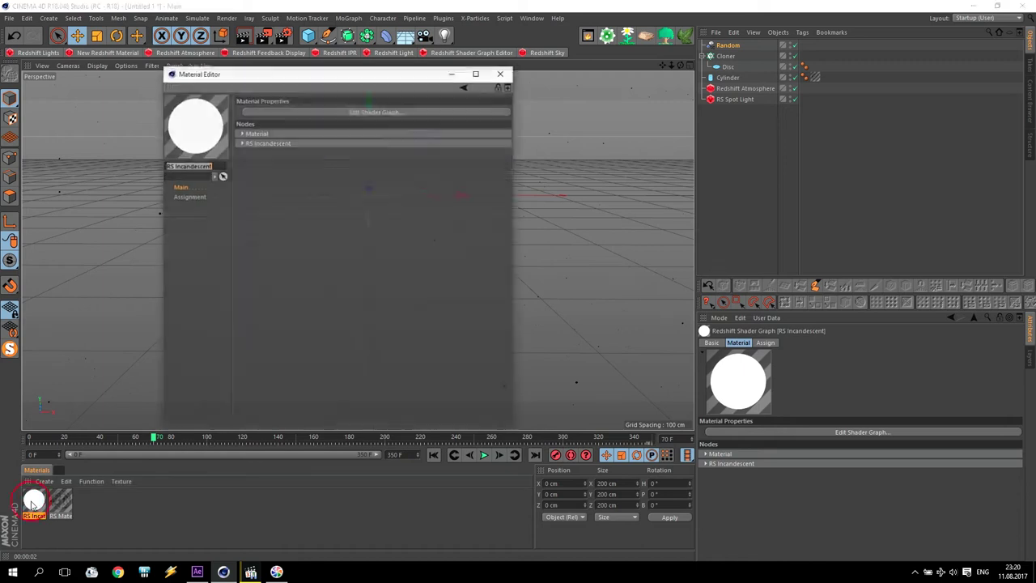
pyautogui.click(330, 111)
pyautogui.click(264, 202)
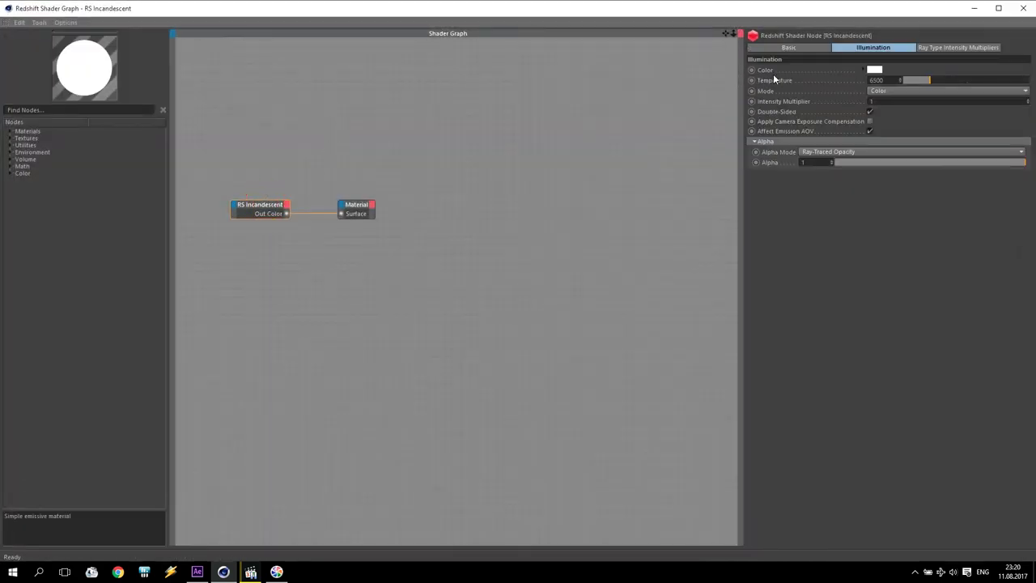
# Darken the emission colour to 31% value and apply the material to the Disc.
pyautogui.click(878, 72)
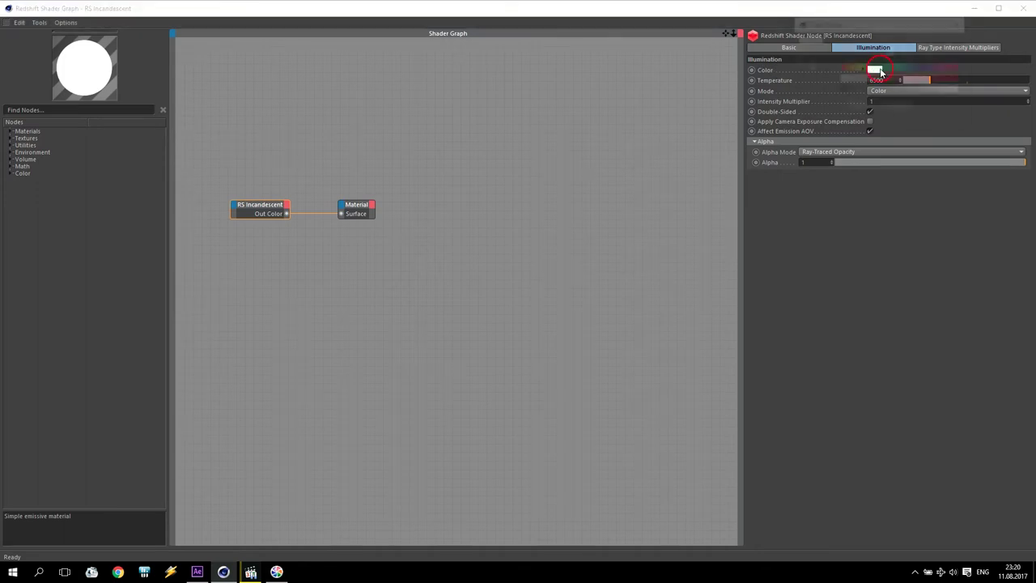
pyautogui.moveTo(908, 91); pyautogui.dragTo(871, 90)
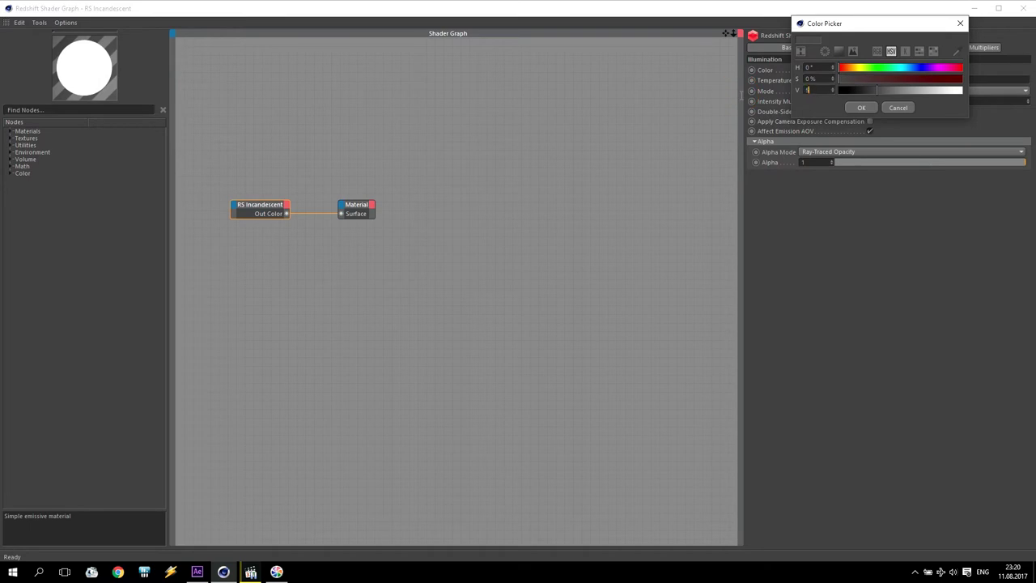
pyautogui.press('Return')
pyautogui.click(1022, 8)
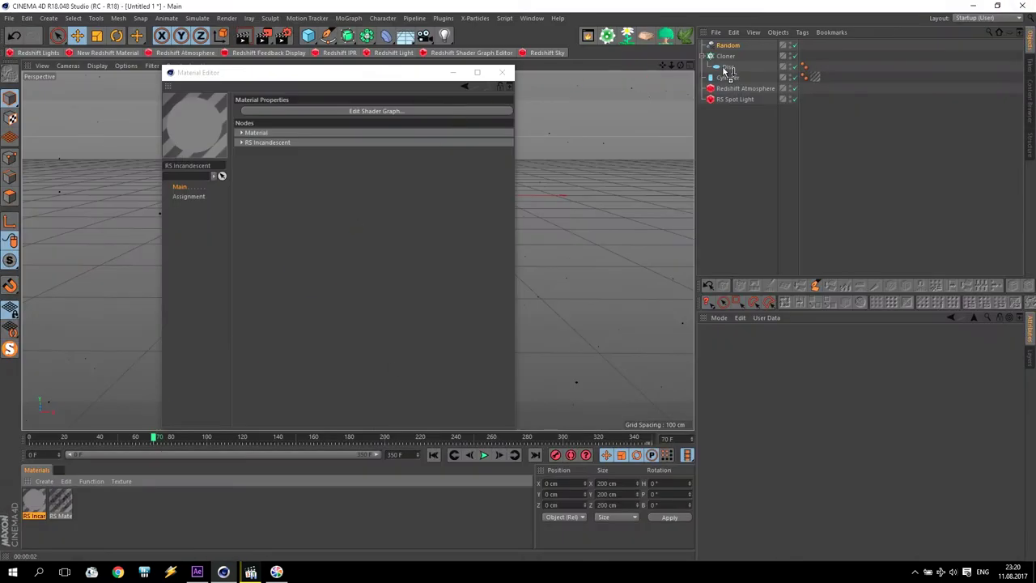
pyautogui.moveTo(30, 505); pyautogui.dragTo(729, 67)
pyautogui.click(501, 73)
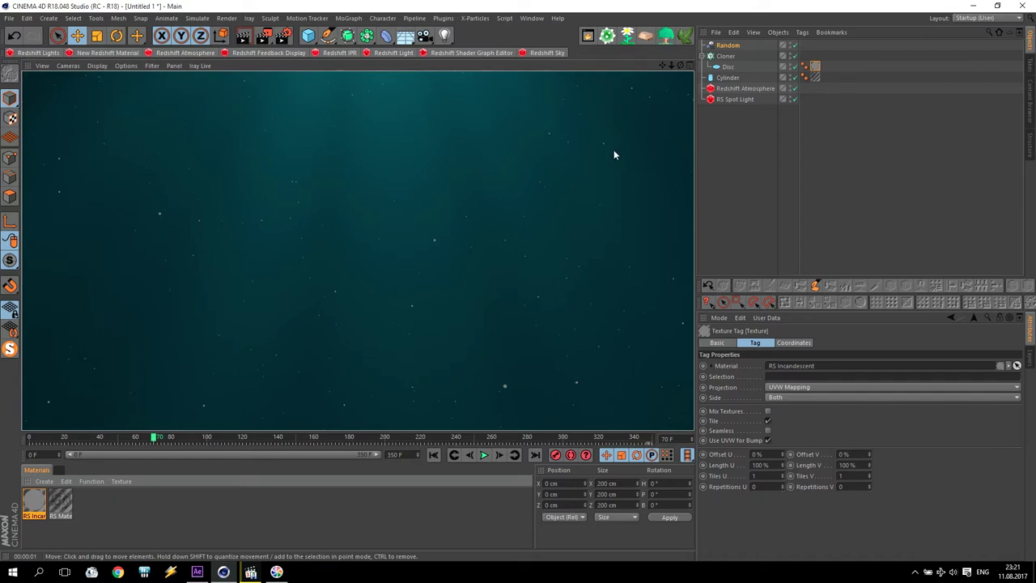
# In Render Settings, tick Motion Blur Enabled with shutter start 0.1 and shutter end 0.9.
pyautogui.click(283, 35)
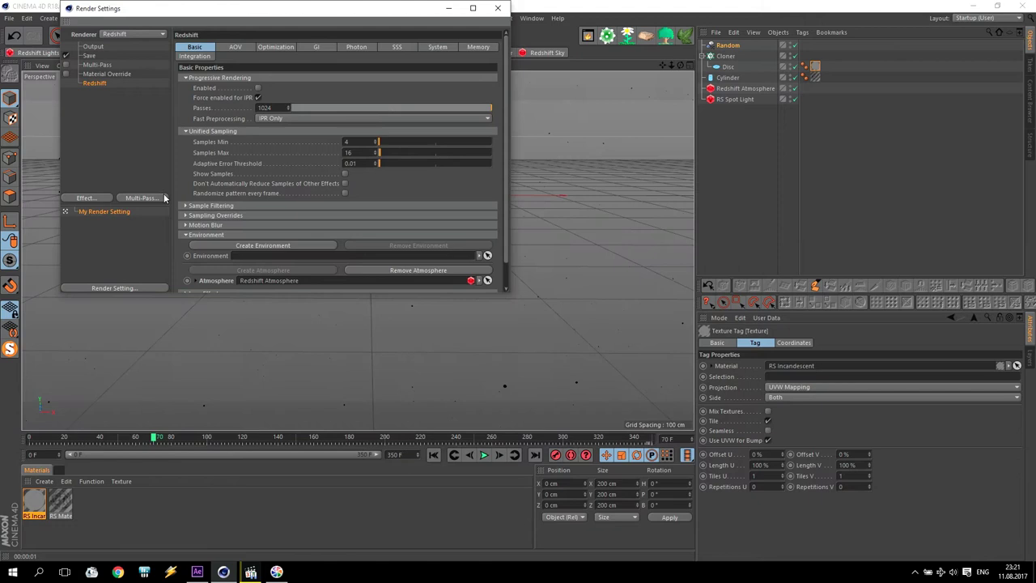
pyautogui.click(186, 226)
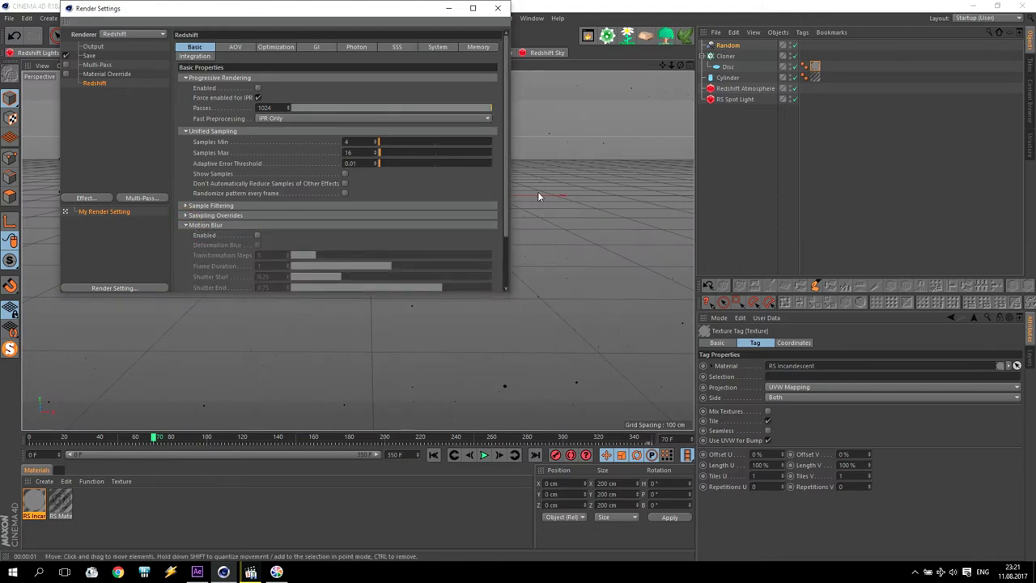
pyautogui.click(257, 235)
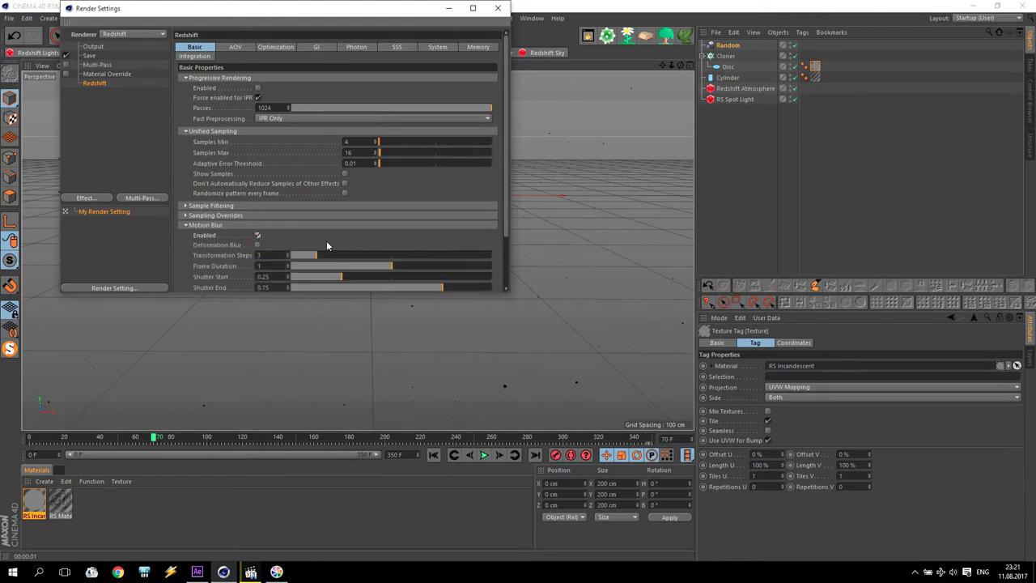
pyautogui.scroll(-3, 505, 177)
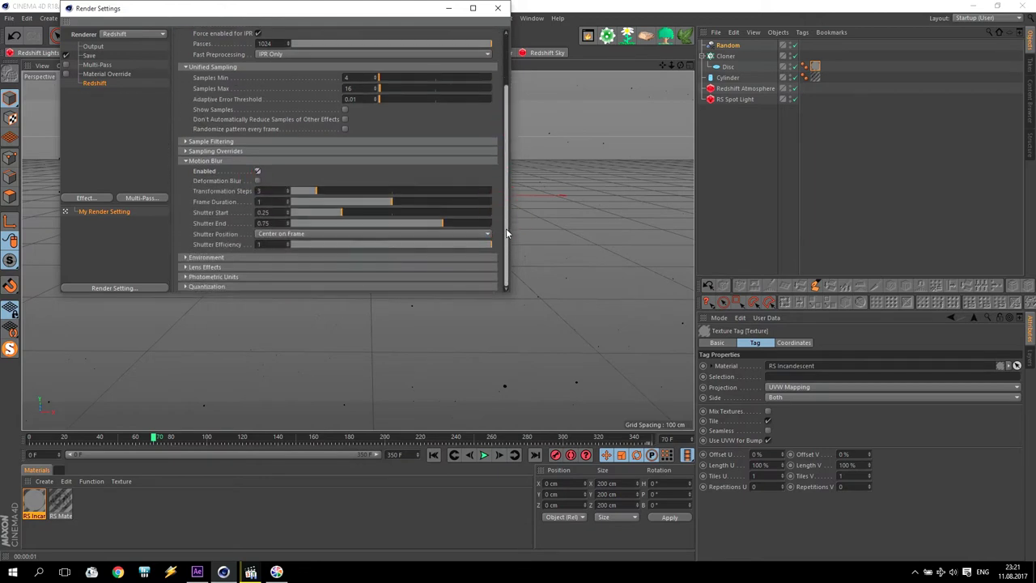
pyautogui.doubleClick(263, 212)
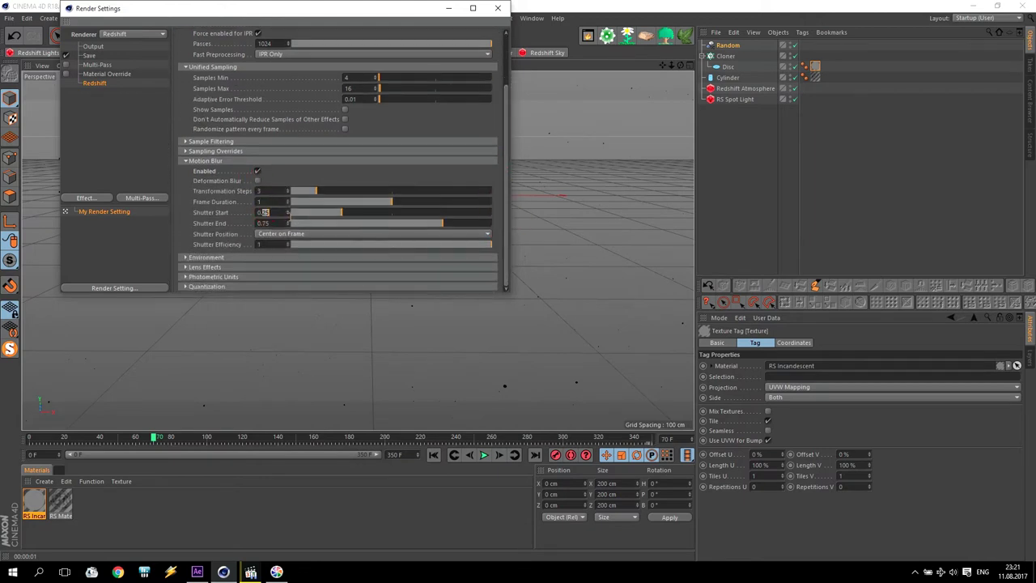
pyautogui.doubleClick(263, 224)
pyautogui.doubleClick(272, 199)
pyautogui.click(497, 8)
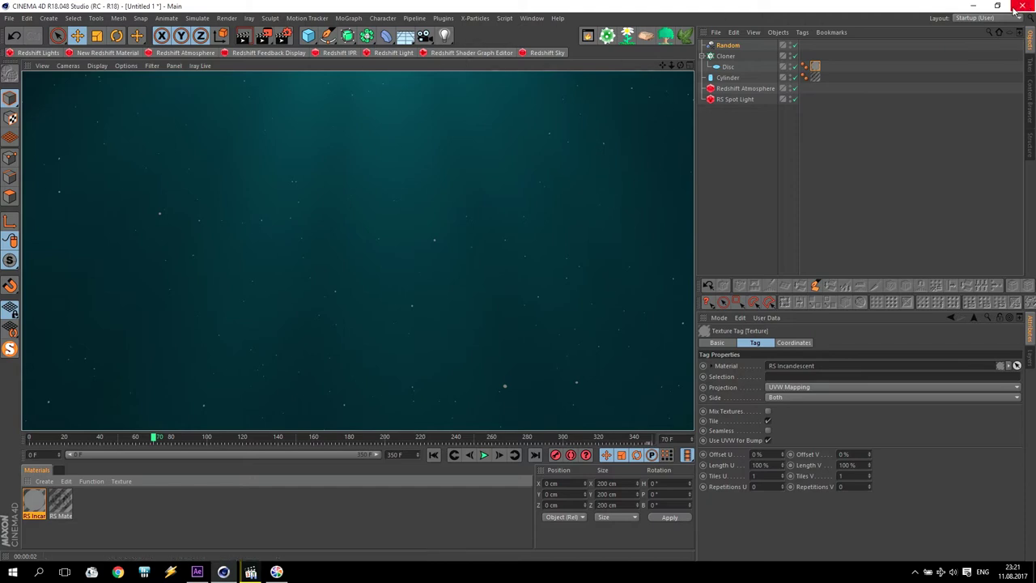
# Stop the render, add a Motion Camera Setup, and delete its Path Spline.
pyautogui.click(533, 172)
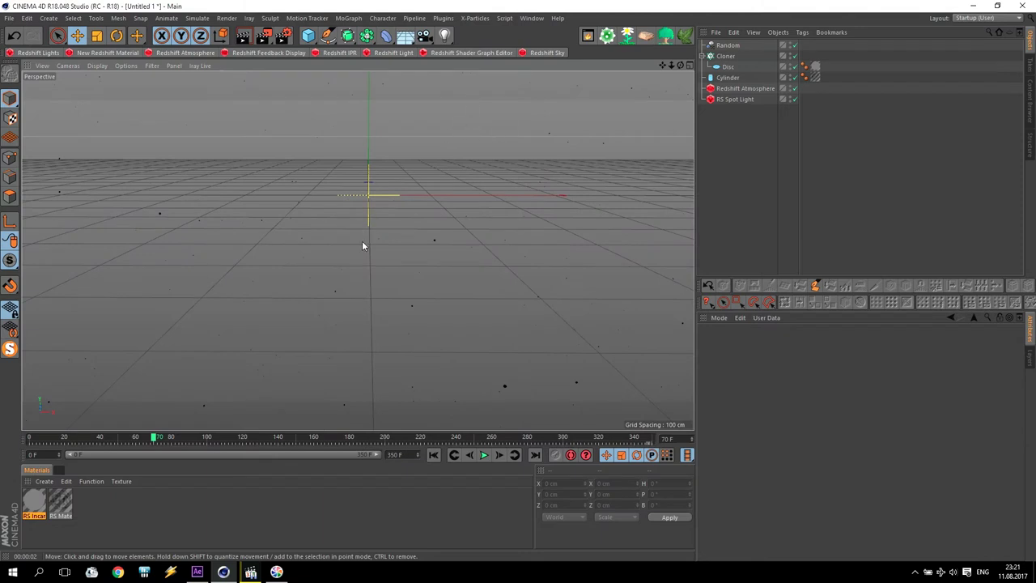
pyautogui.click(424, 36)
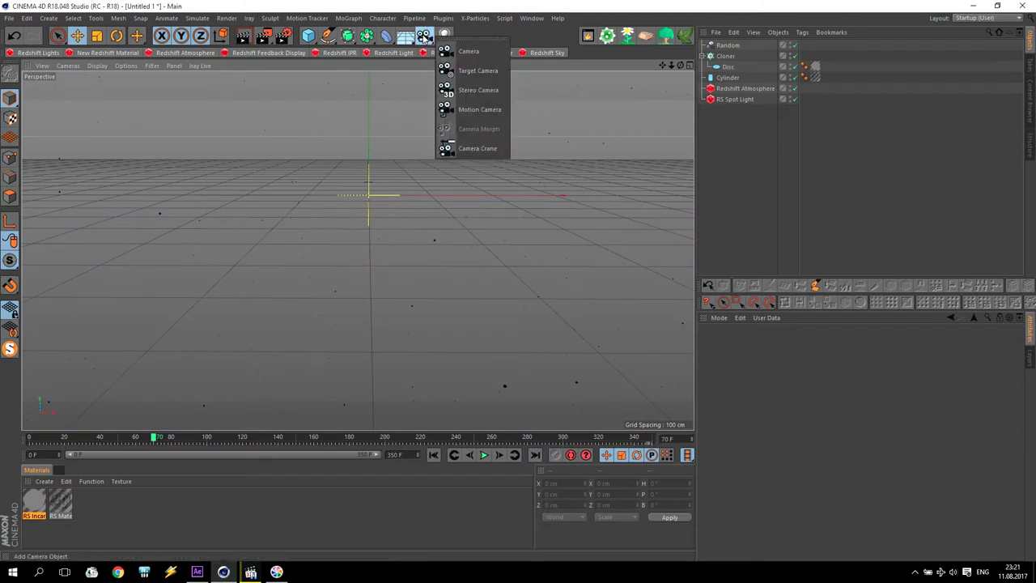
pyautogui.click(476, 111)
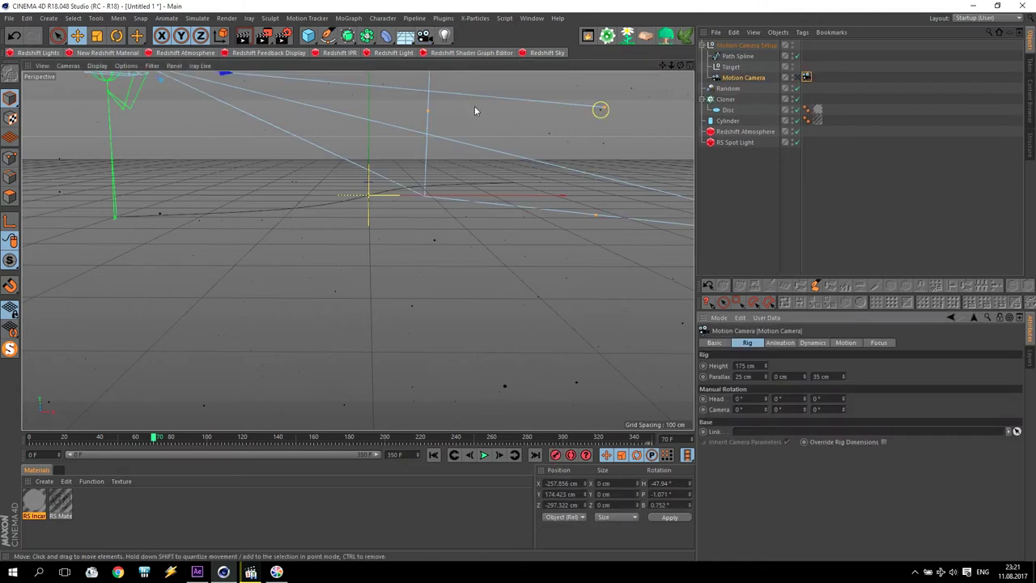
pyautogui.click(735, 57)
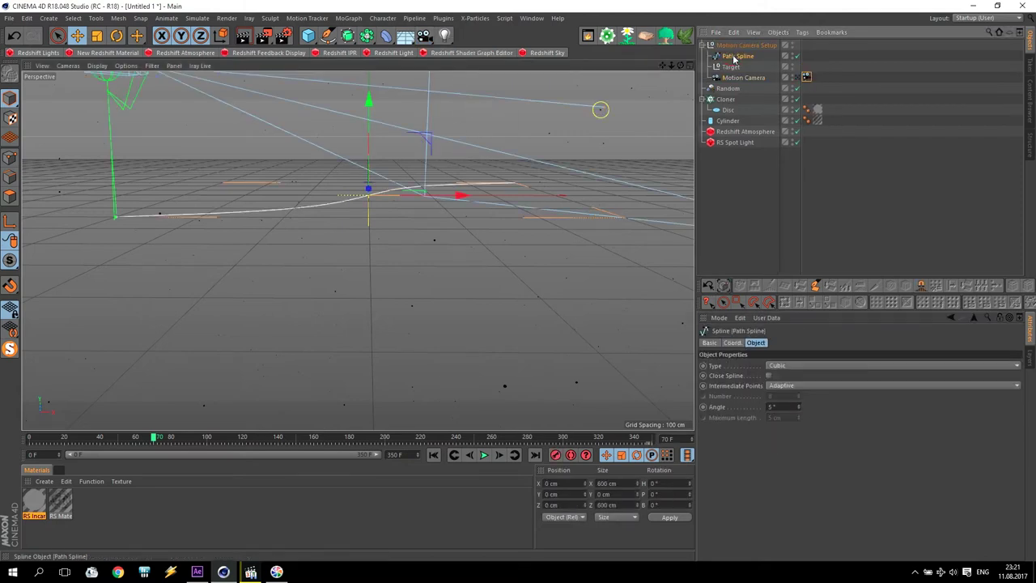
pyautogui.press('Delete')
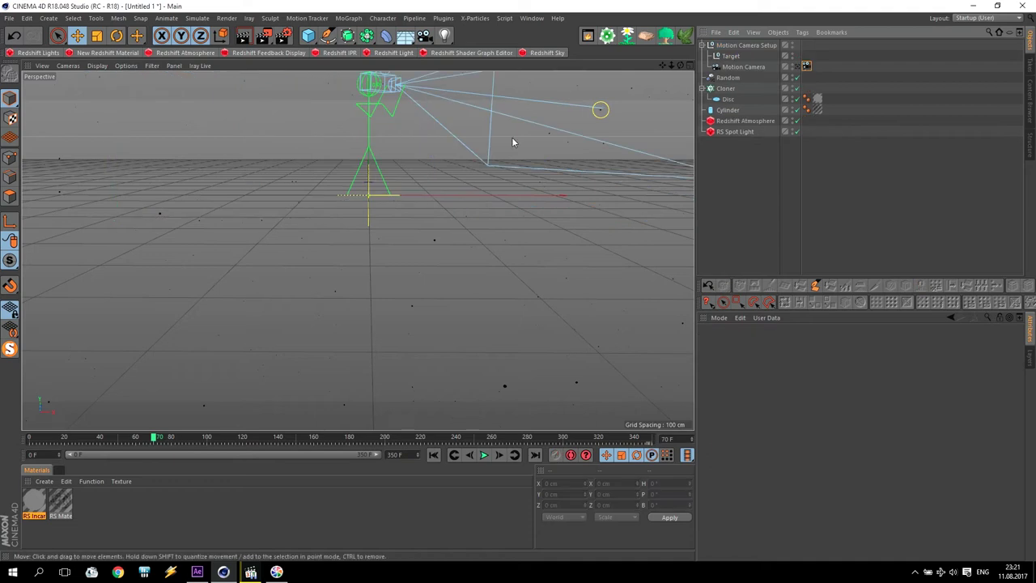
# In the Top view, turn the camera rig about 50° and move it back along Z.
pyautogui.middleClick(515, 143)
pyautogui.middleClick(498, 173)
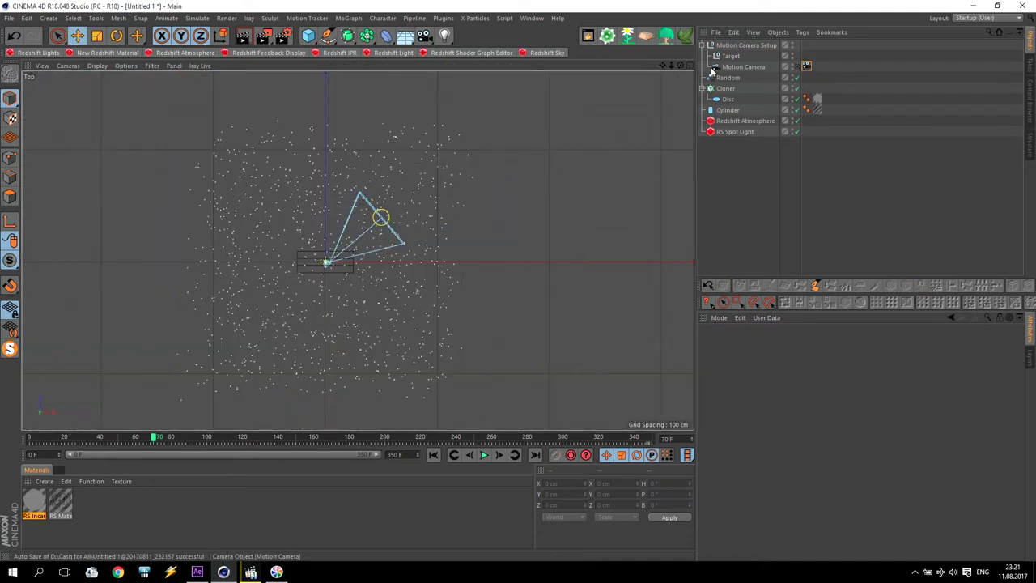
pyautogui.click(732, 45)
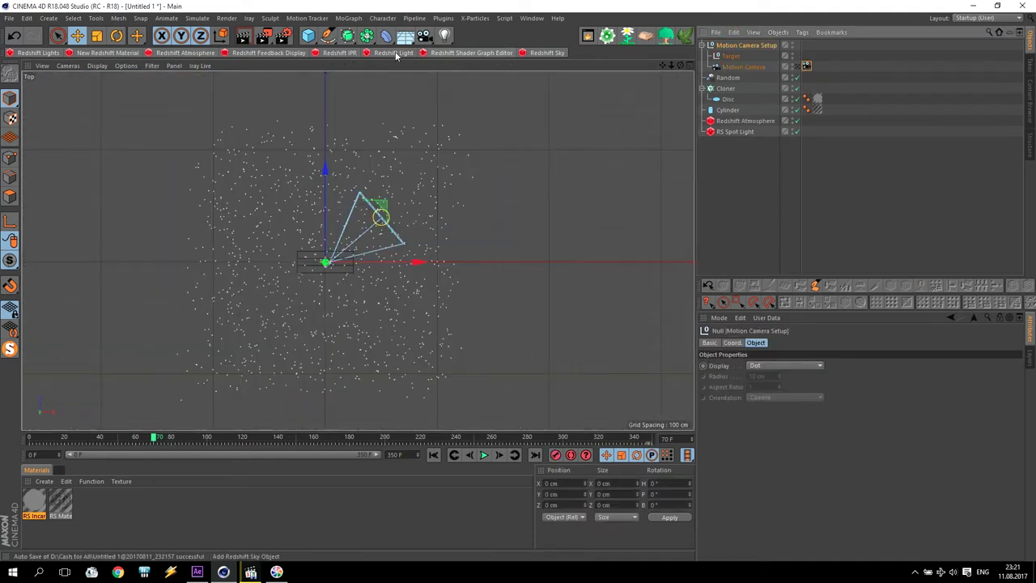
pyautogui.click(117, 35)
pyautogui.moveTo(363, 223); pyautogui.dragTo(328, 190)
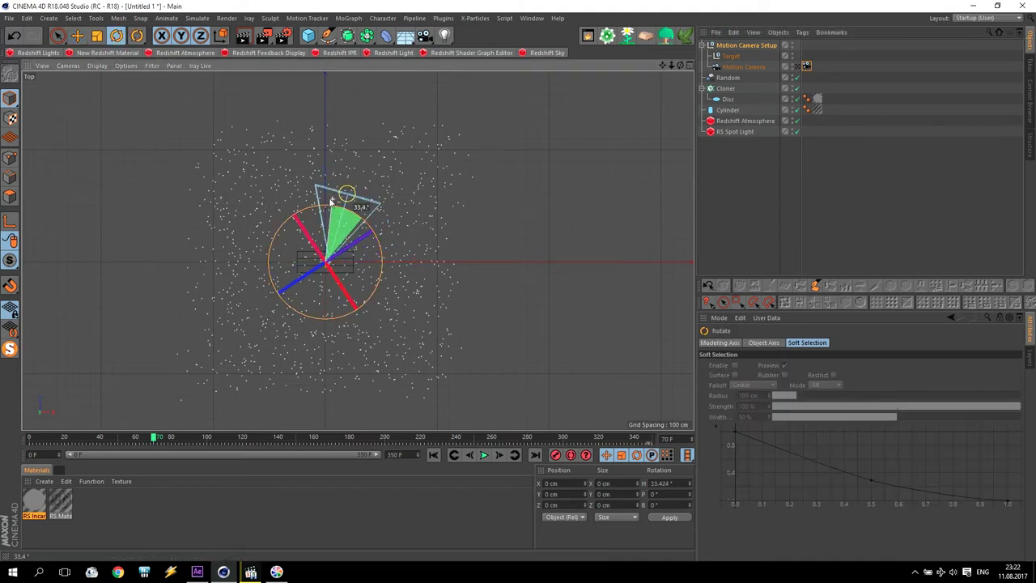
pyautogui.click(77, 35)
pyautogui.moveTo(317, 201); pyautogui.dragTo(313, 300)
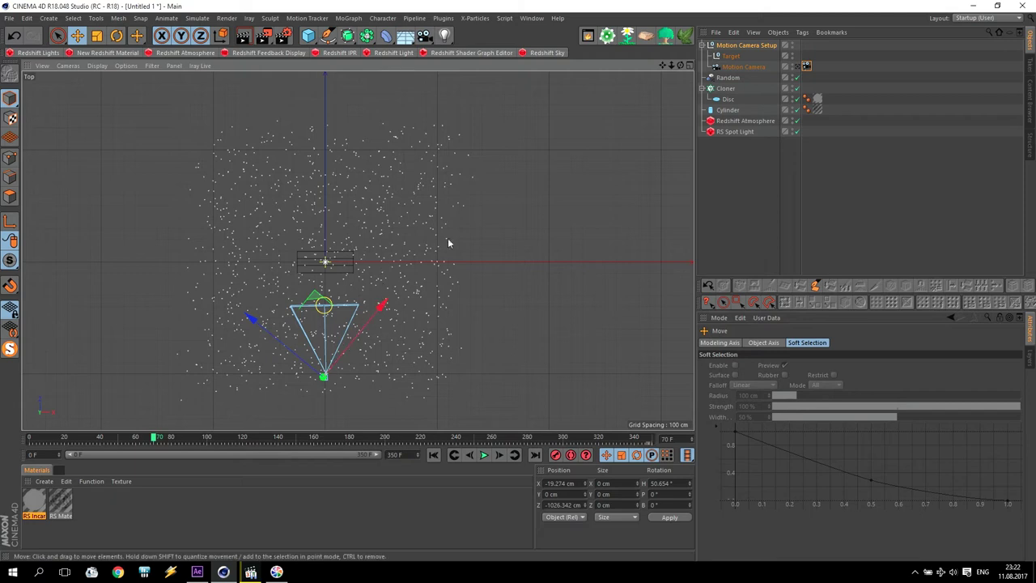
# Look through the Motion Camera and tilt its manual rotation to -6°.
pyautogui.middleClick(402, 176)
pyautogui.middleClick(219, 143)
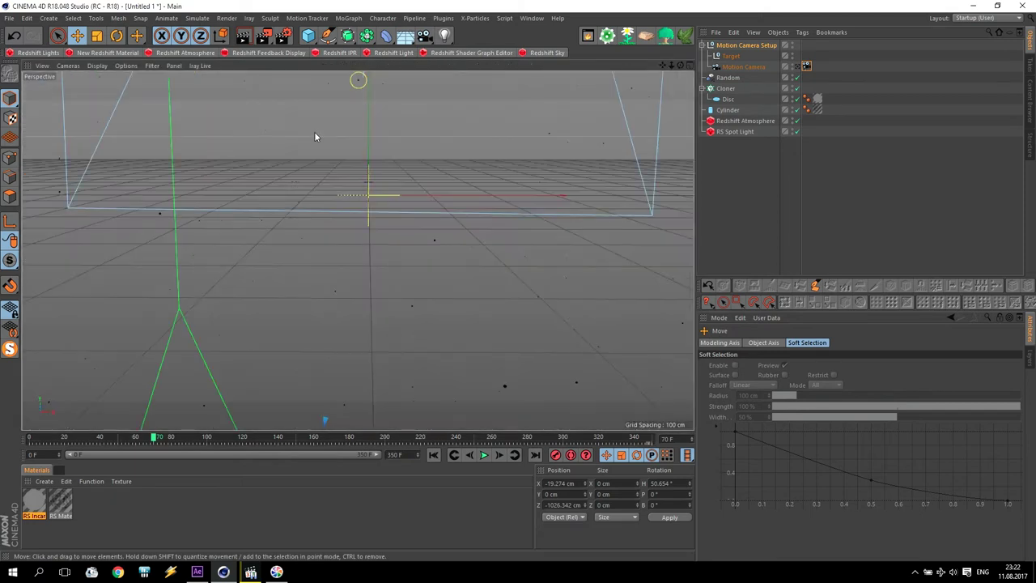
pyautogui.click(803, 64)
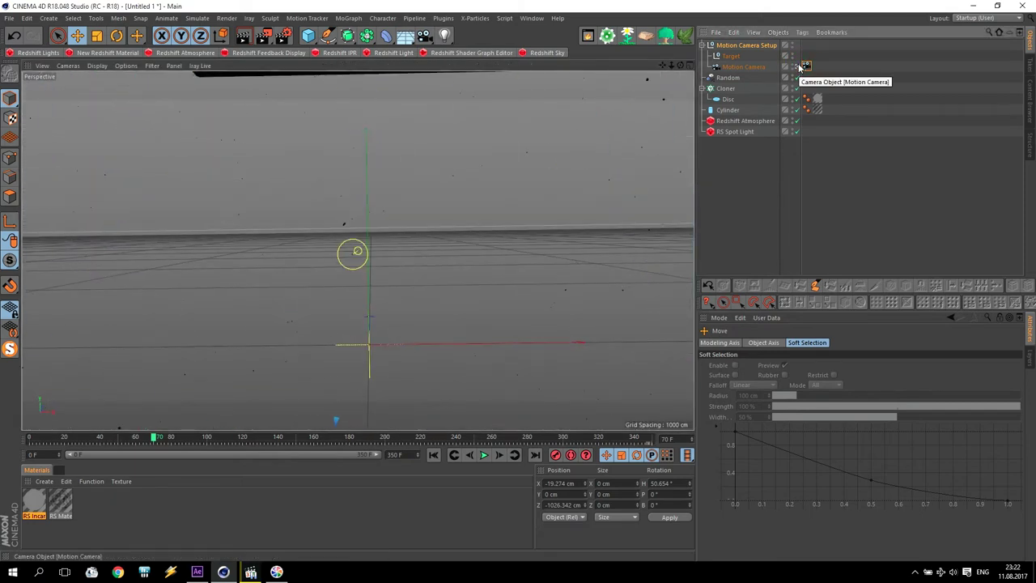
pyautogui.middleClick(576, 199)
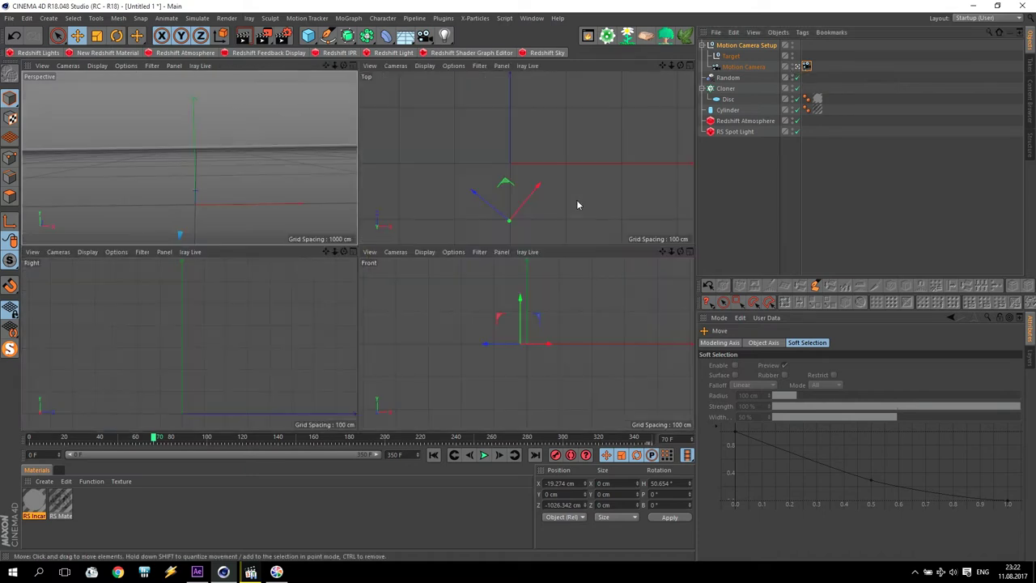
pyautogui.click(745, 67)
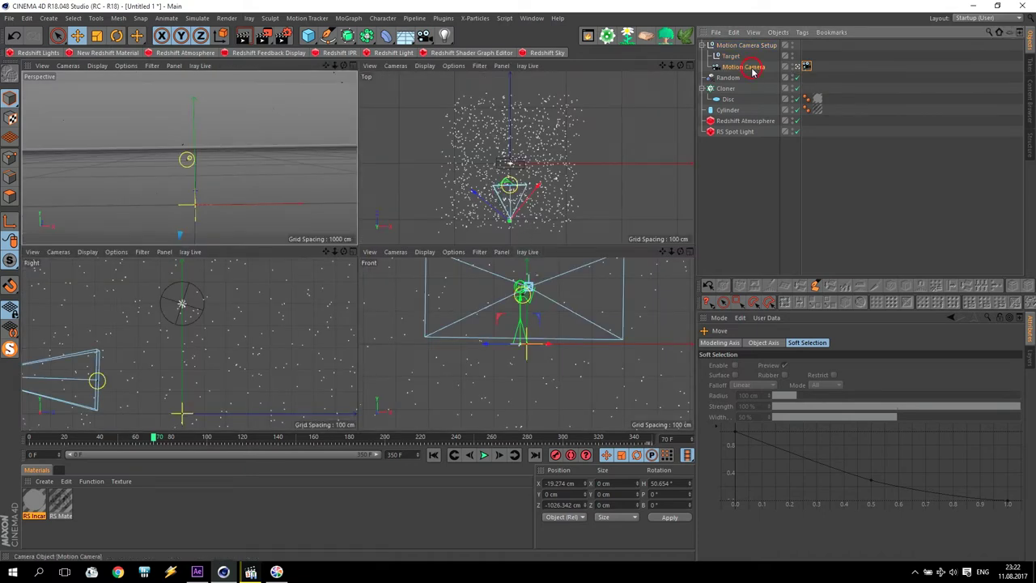
pyautogui.click(769, 352)
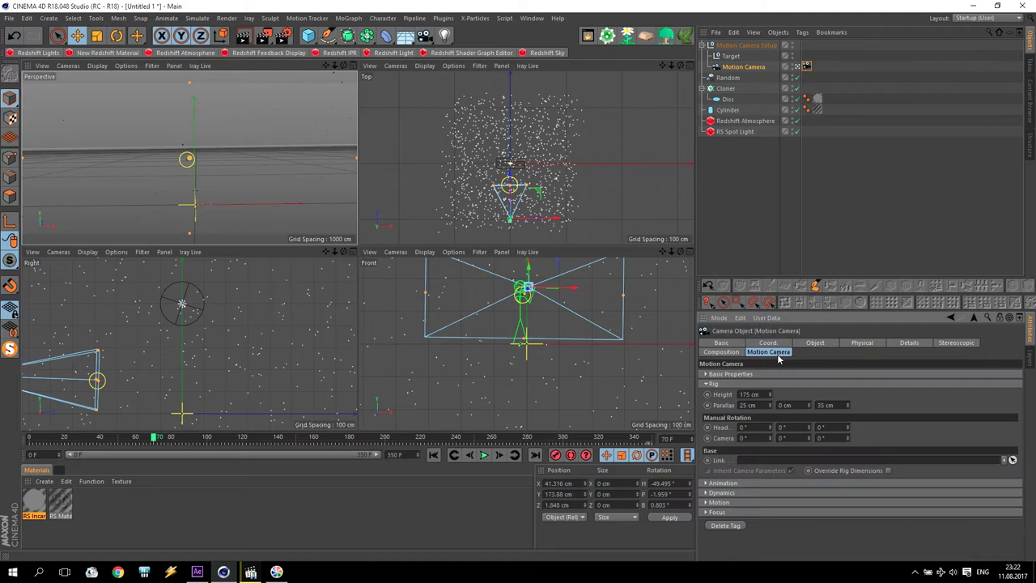
pyautogui.moveTo(808, 439); pyautogui.dragTo(807, 462)
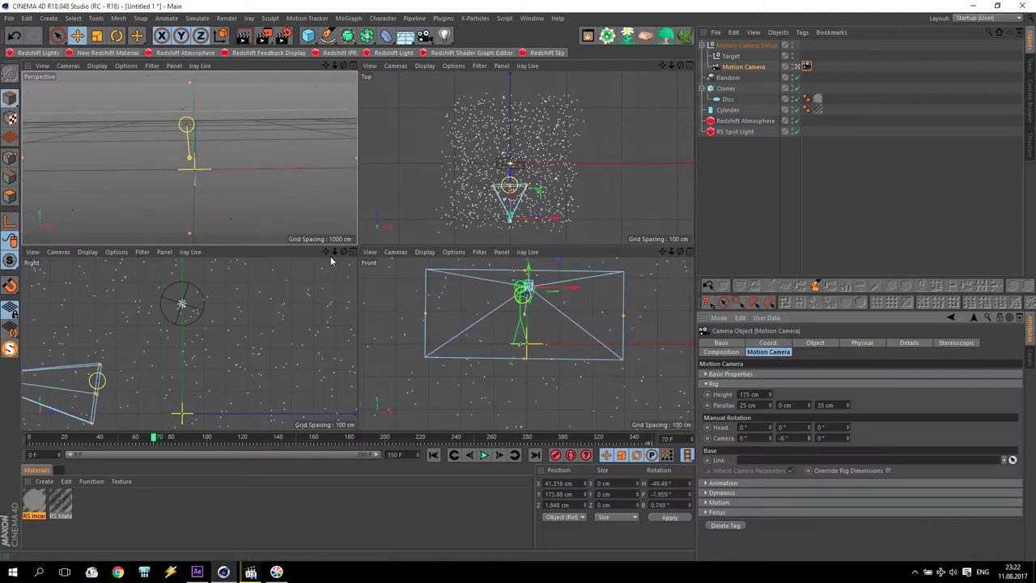
pyautogui.middleClick(266, 181)
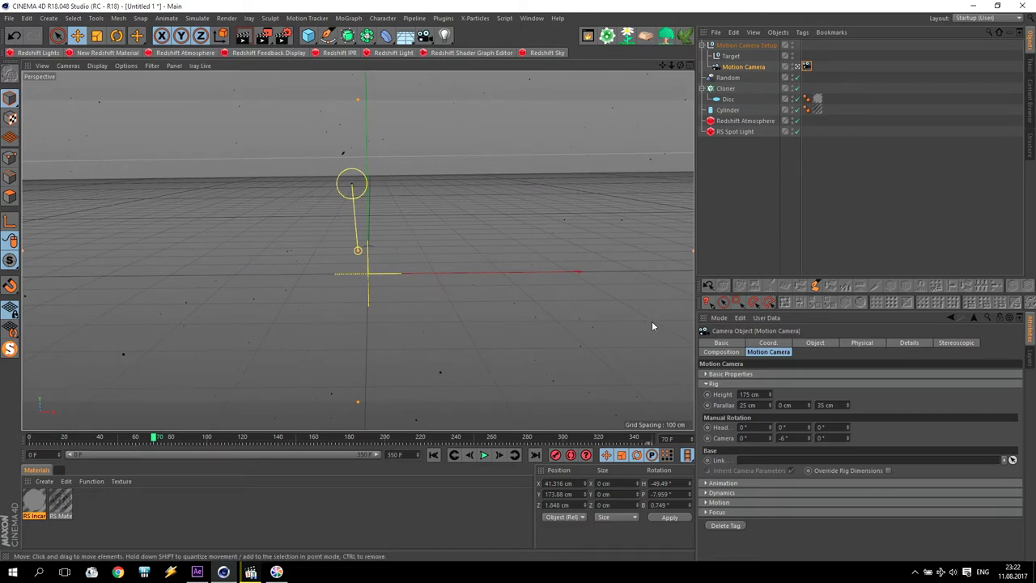
# Add a Landscape object, removing a stray cube, and set its height to 500 cm.
pyautogui.click(308, 36)
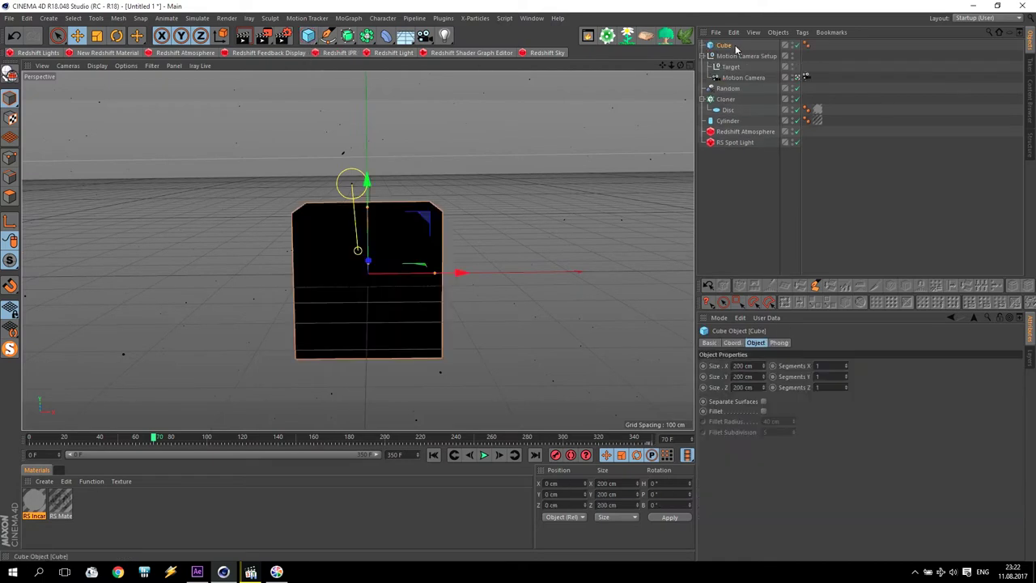
pyautogui.press('Delete')
pyautogui.moveTo(308, 36); pyautogui.dragTo(527, 118)
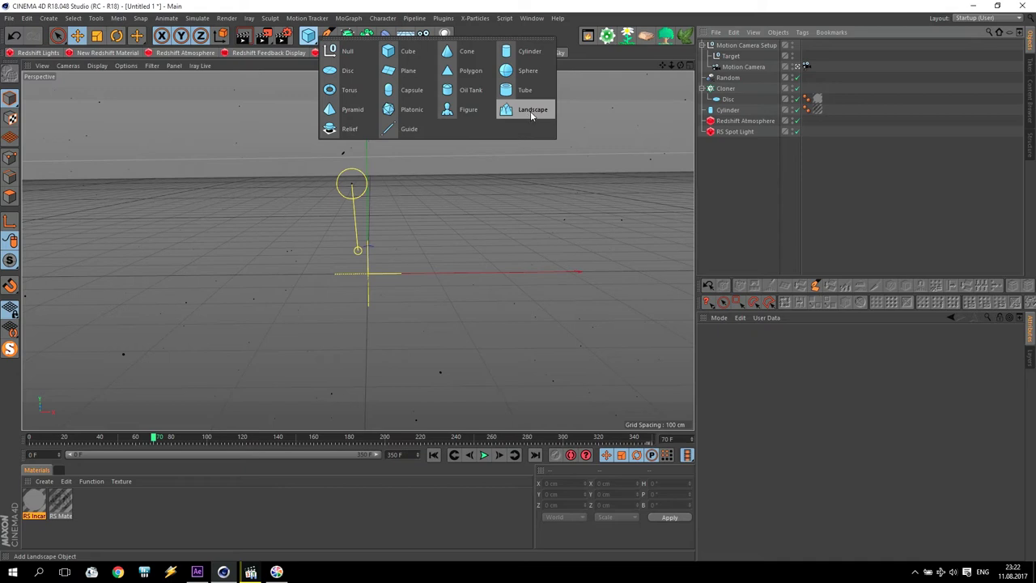
pyautogui.click(532, 116)
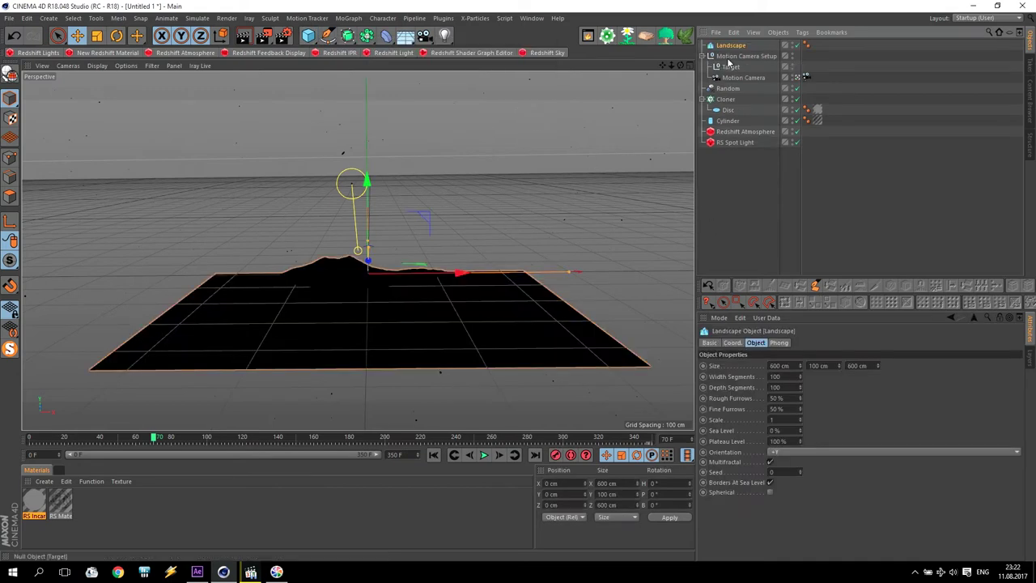
pyautogui.moveTo(836, 366); pyautogui.dragTo(738, 374)
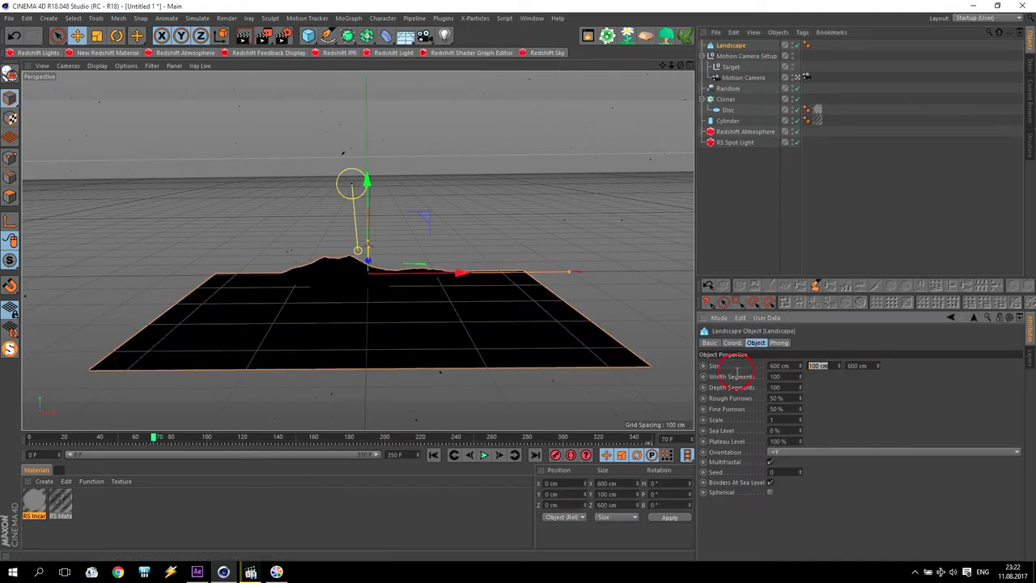
pyautogui.write('500')
pyautogui.press('Return')
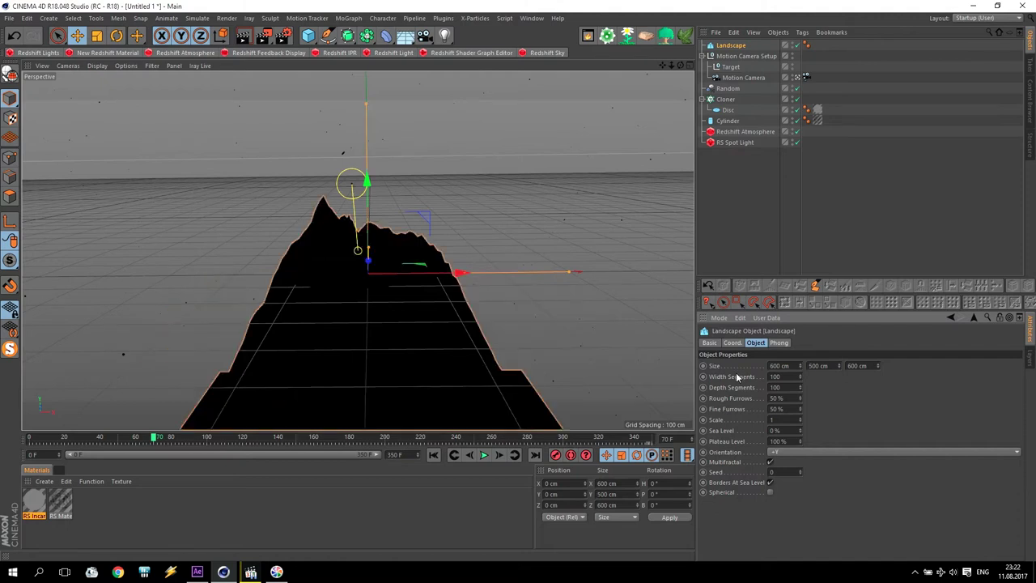
# Set the Landscape to 5000 cm on X and Z with 200 width and depth segments.
pyautogui.doubleClick(791, 366)
pyautogui.write('5000')
pyautogui.doubleClick(864, 366)
pyautogui.write('50')
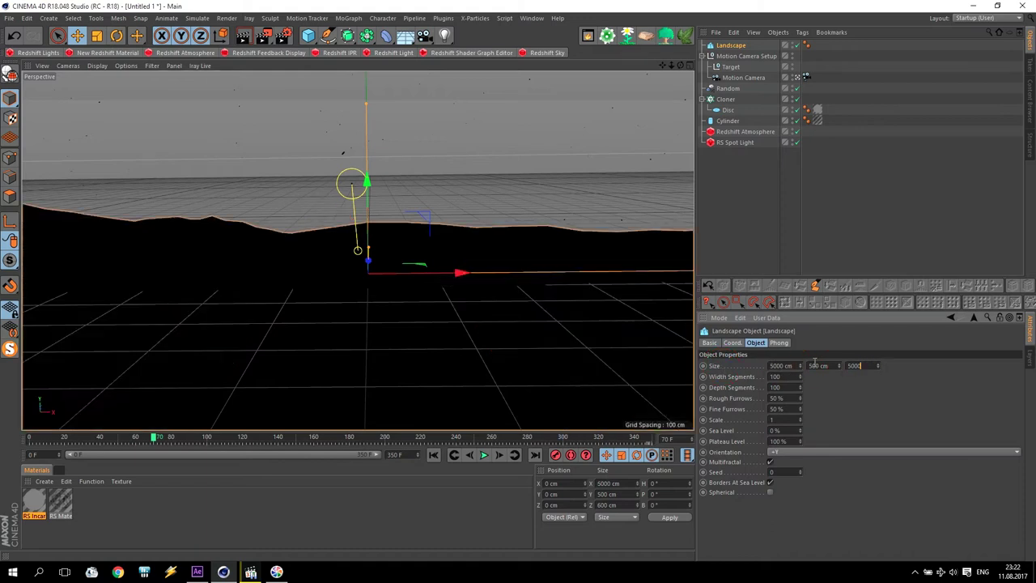
pyautogui.press('Return')
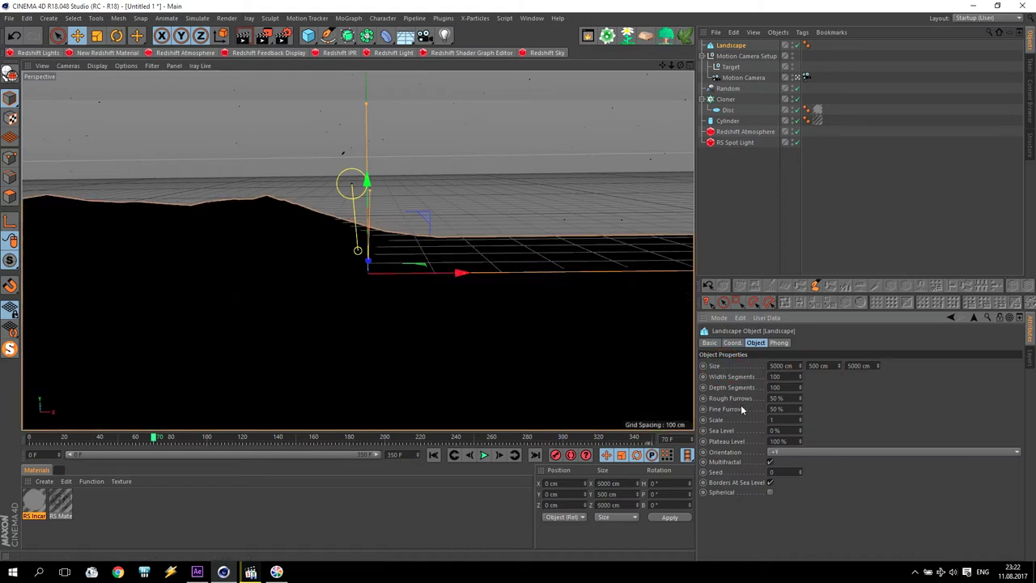
pyautogui.doubleClick(786, 376)
pyautogui.write('200')
pyautogui.press('Tab')
pyautogui.write('20')
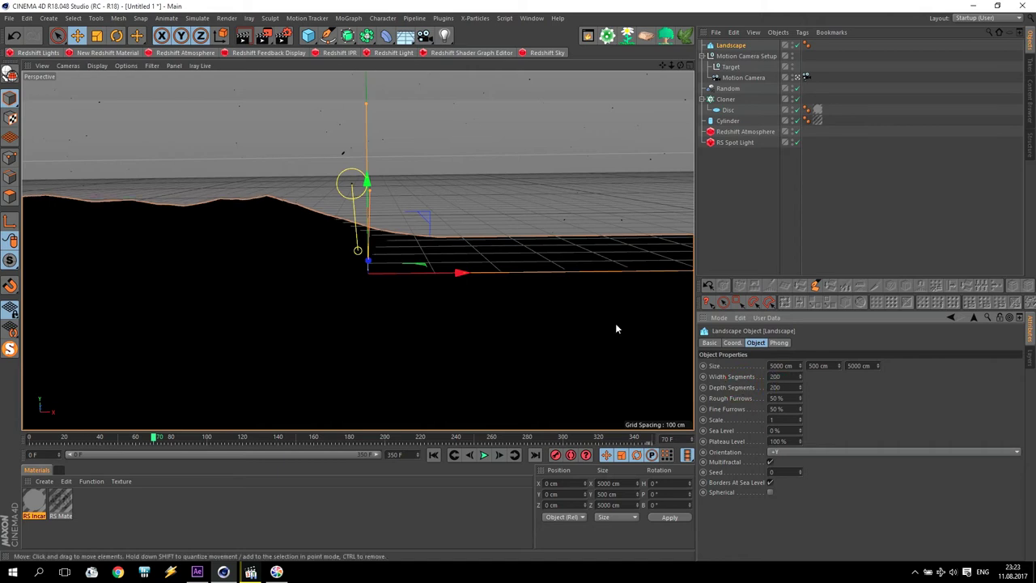
# Slide the Landscape to about 766 cm along Z in the Top view and re-render.
pyautogui.middleClick(615, 323)
pyautogui.middleClick(502, 208)
pyautogui.scroll(-5, 502, 208)
pyautogui.moveTo(343, 203)
pyautogui.mouseDown()
pyautogui.moveTo(341, 143)
pyautogui.moveTo(340, 178)
pyautogui.mouseUp()
pyautogui.middleClick(340, 178)
pyautogui.middleClick(299, 165)
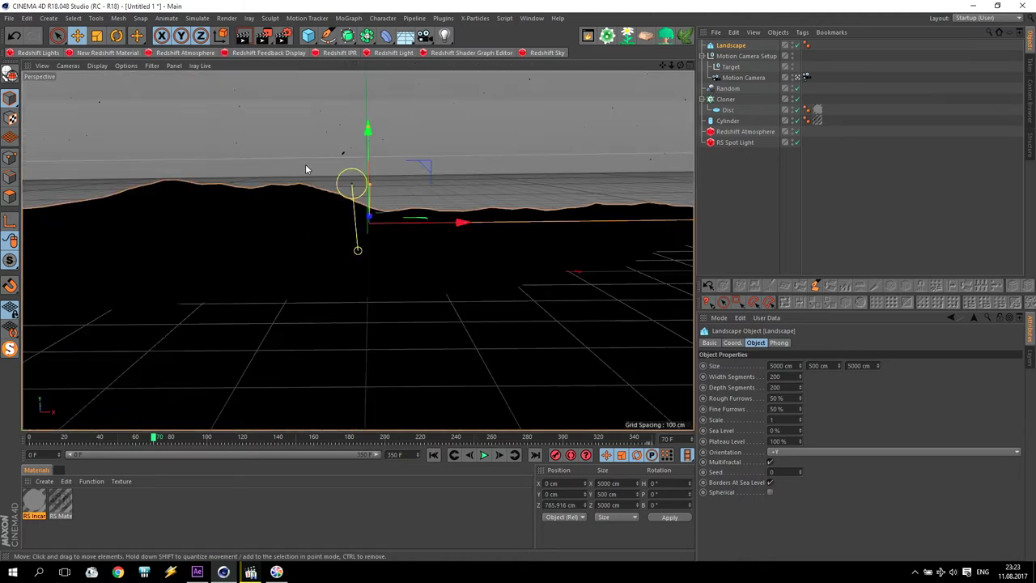
pyautogui.click(243, 35)
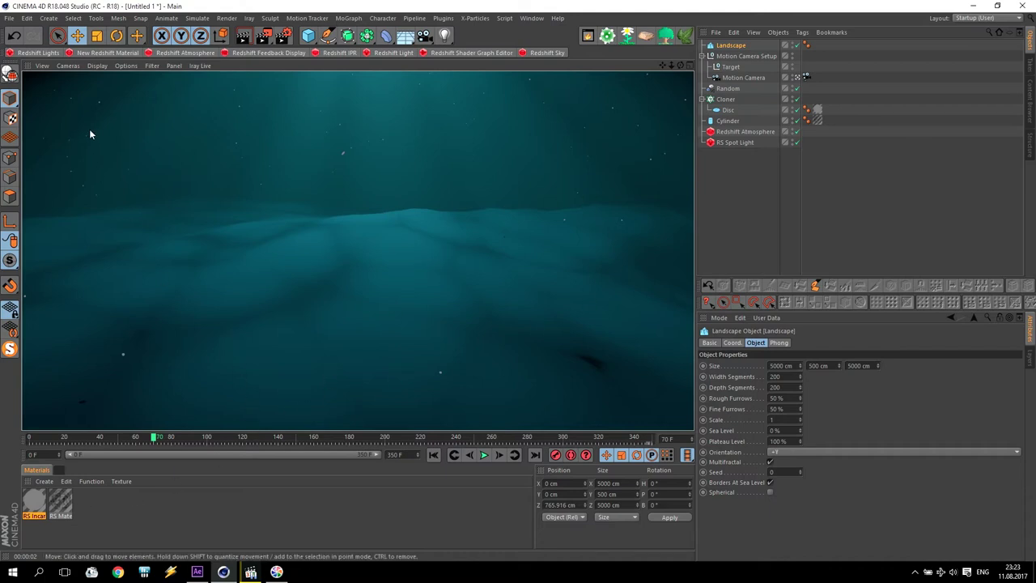
# Create a new Redshift material, RS Material.1, and open it in the Redshift Shader Graph.
pyautogui.click(107, 53)
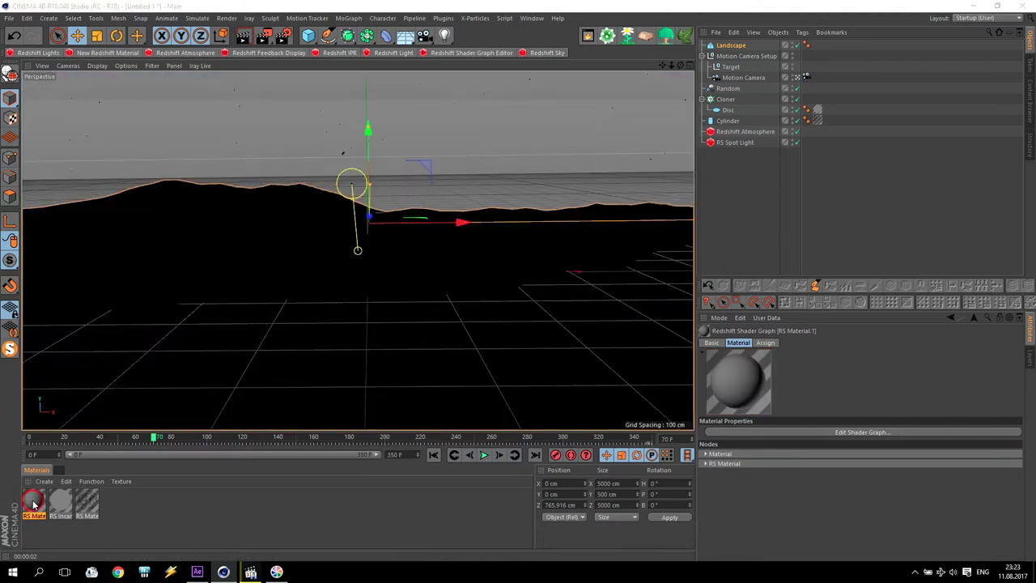
pyautogui.doubleClick(34, 504)
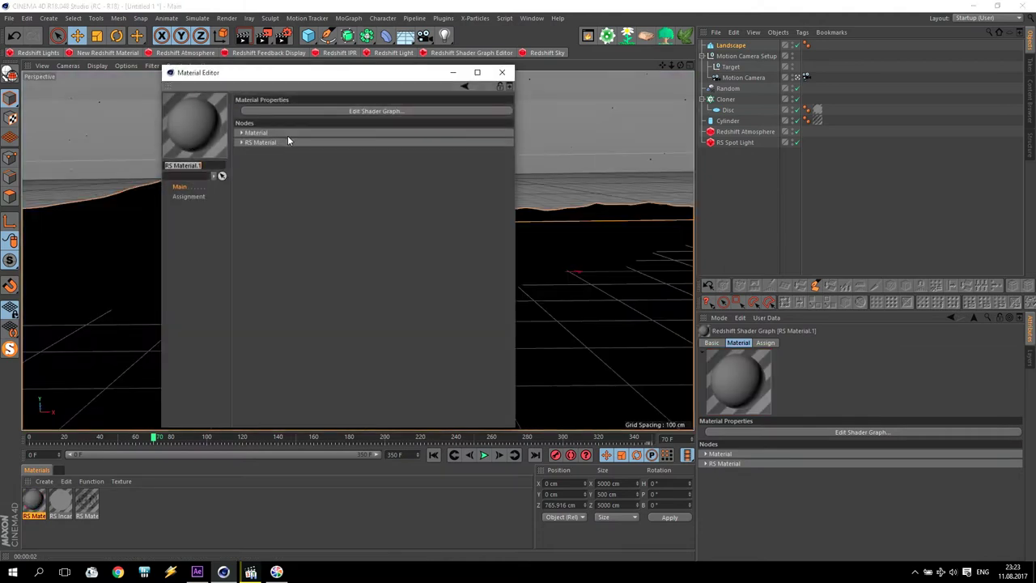
pyautogui.click(377, 110)
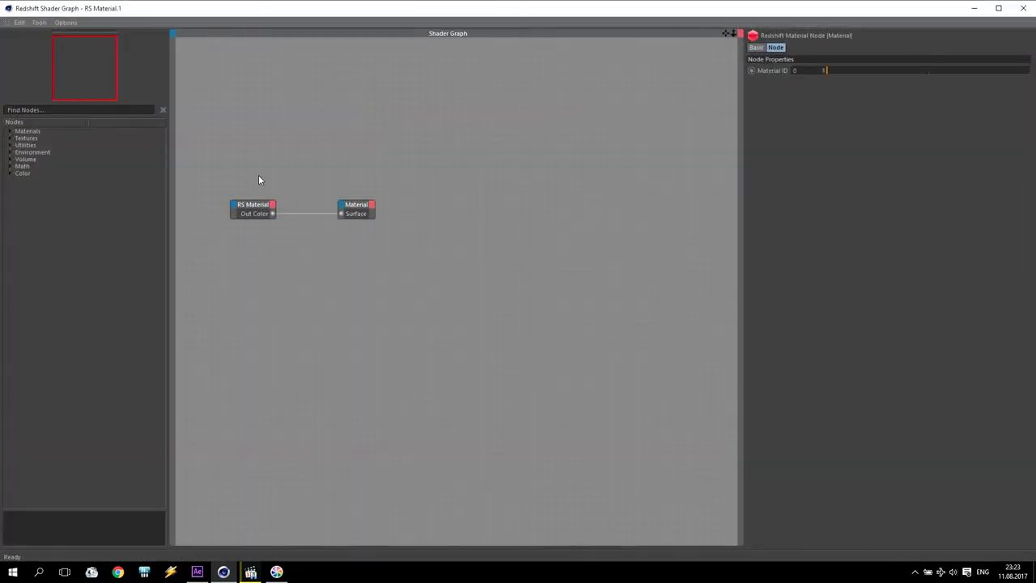
# Add an RS Texture node to RS Material.1's shader graph.
pyautogui.click(257, 208)
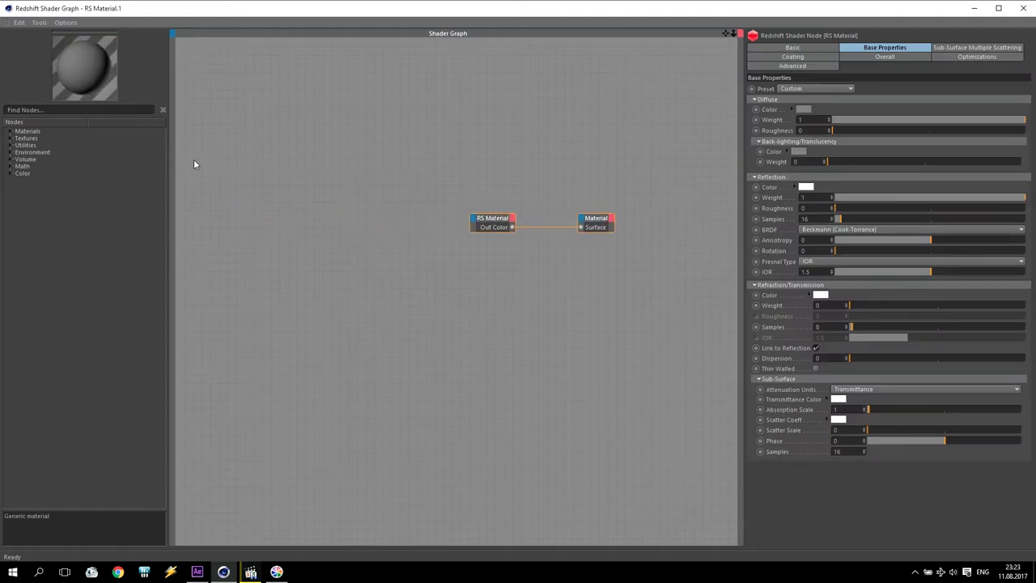
pyautogui.click(10, 138)
pyautogui.click(34, 180)
pyautogui.moveTo(36, 185); pyautogui.dragTo(293, 152)
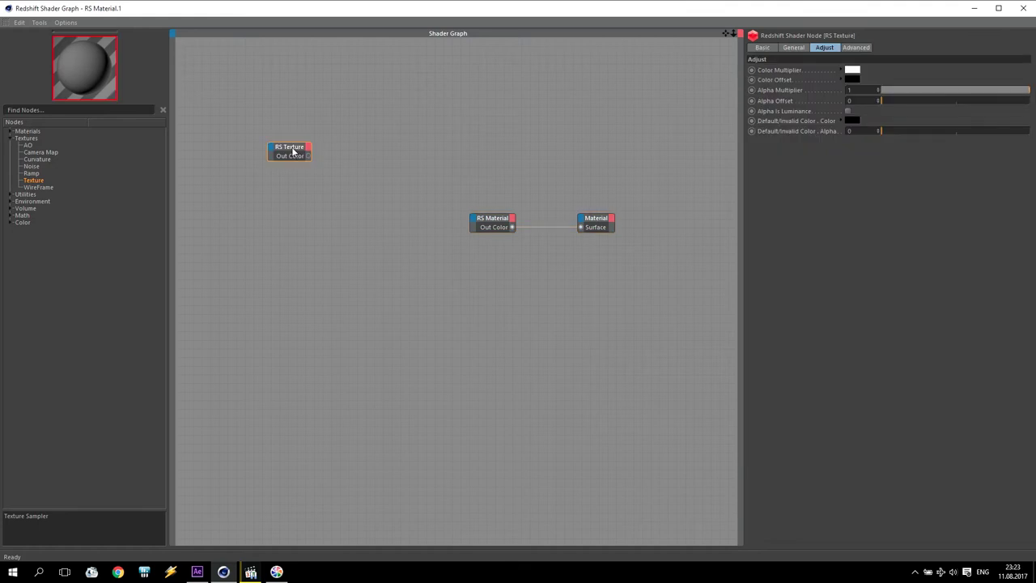
pyautogui.click(293, 152)
# Load asphalt_35.jpg from the Desktop into the texture and wire it to RS Material's Diffuse Color.
pyautogui.click(792, 48)
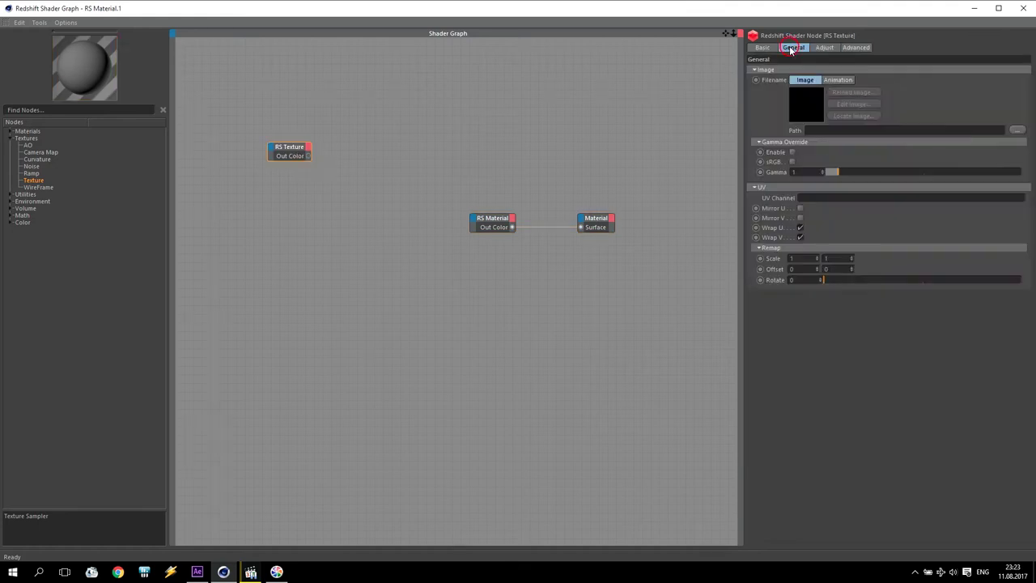
pyautogui.click(1017, 129)
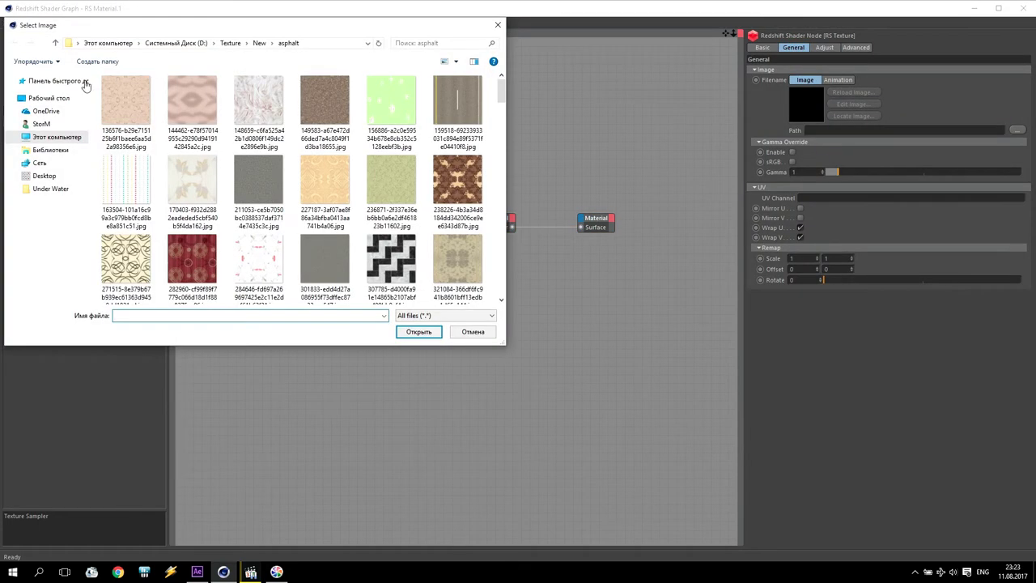
pyautogui.click(42, 99)
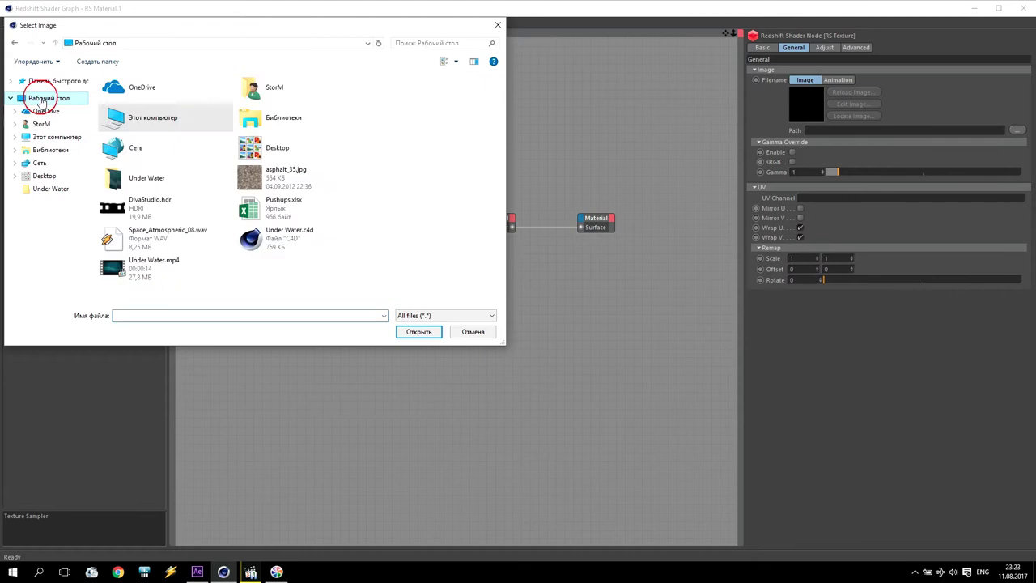
pyautogui.click(267, 183)
pyautogui.click(418, 332)
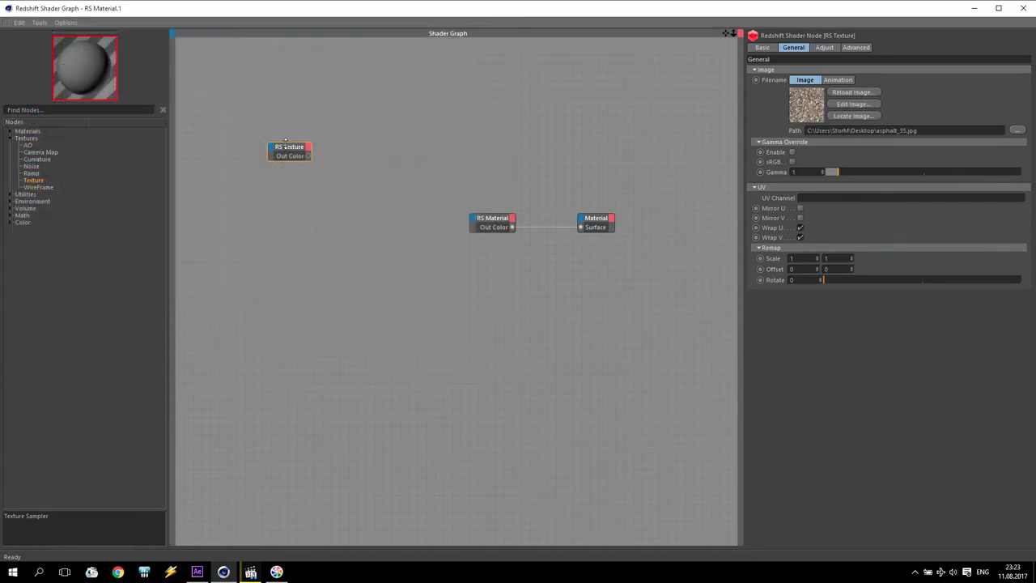
pyautogui.moveTo(295, 154)
pyautogui.mouseDown()
pyautogui.moveTo(348, 192)
pyautogui.moveTo(475, 223)
pyautogui.mouseUp()
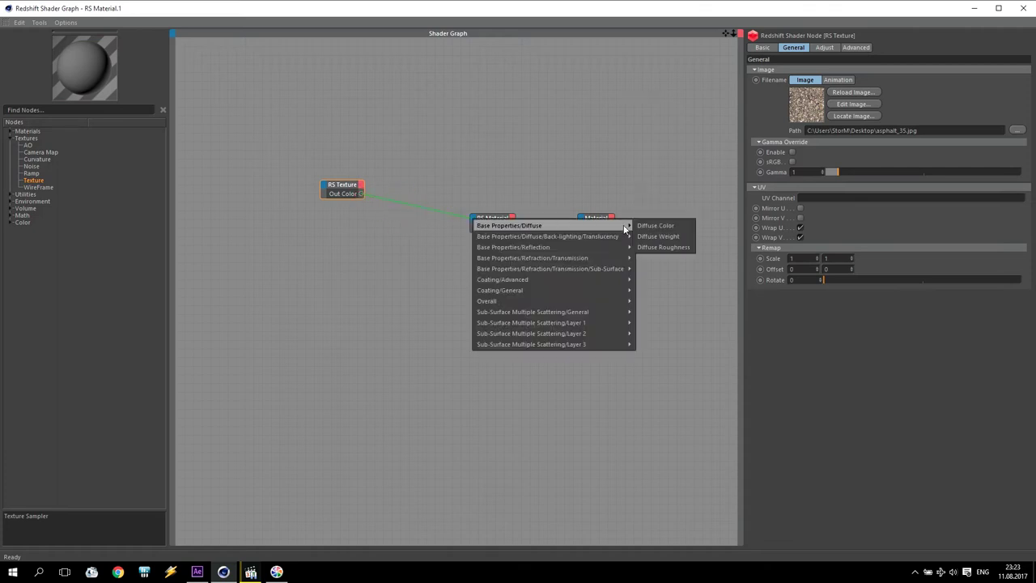
pyautogui.click(653, 224)
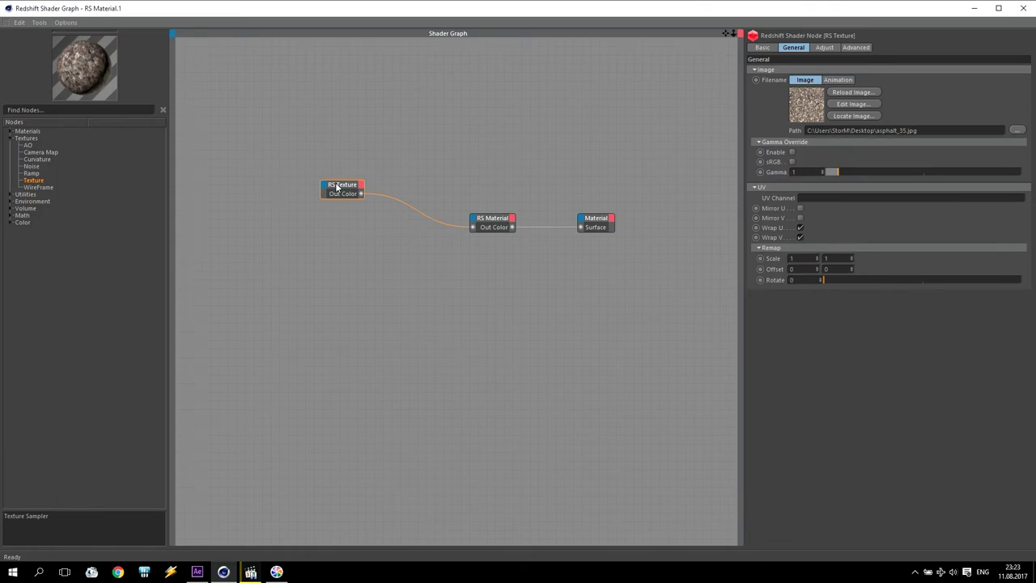
# Duplicate the RS Texture node to make a second texture below it.
pyautogui.moveTo(337, 187)
pyautogui.mouseDown()
pyautogui.moveTo(327, 172)
pyautogui.moveTo(335, 159)
pyautogui.mouseUp()
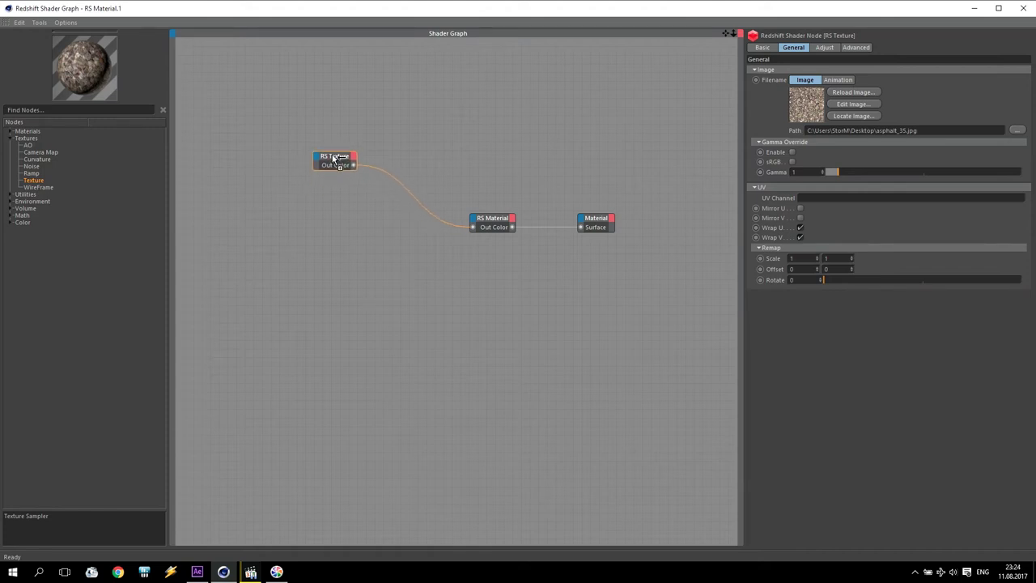
pyautogui.moveTo(334, 159)
pyautogui.keyDown('ctrl'); pyautogui.mouseDown()
pyautogui.moveTo(324, 212)
pyautogui.moveTo(331, 204)
pyautogui.moveTo(287, 229)
pyautogui.mouseUp(); pyautogui.keyUp('ctrl')
pyautogui.click(331, 206)
pyautogui.click(332, 172)
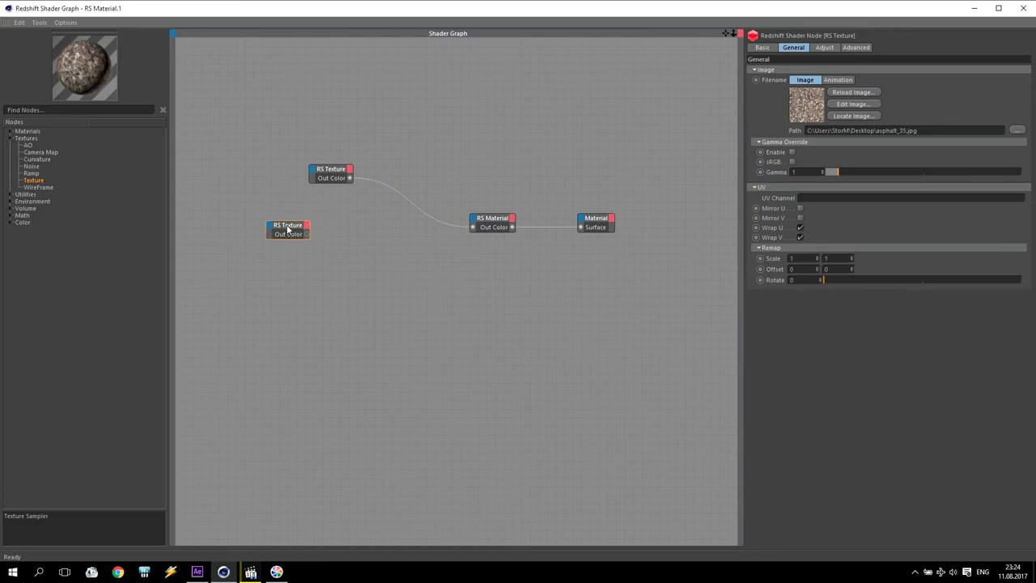
# Add an RS Bump Map node from Utilities and arrange it beside the second texture.
pyautogui.click(10, 195)
pyautogui.click(31, 209)
pyautogui.moveTo(31, 211); pyautogui.dragTo(395, 230)
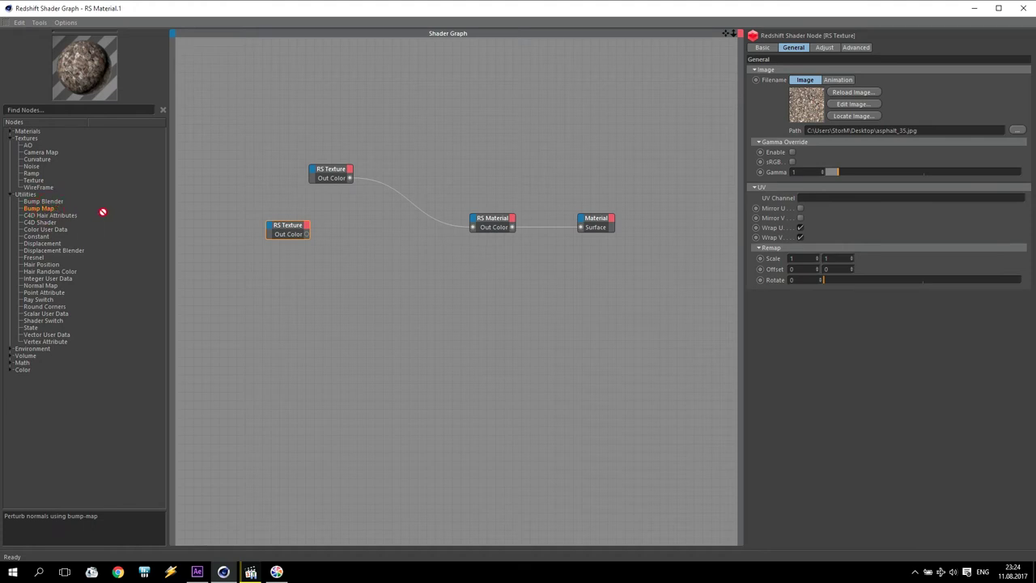
pyautogui.click(398, 232)
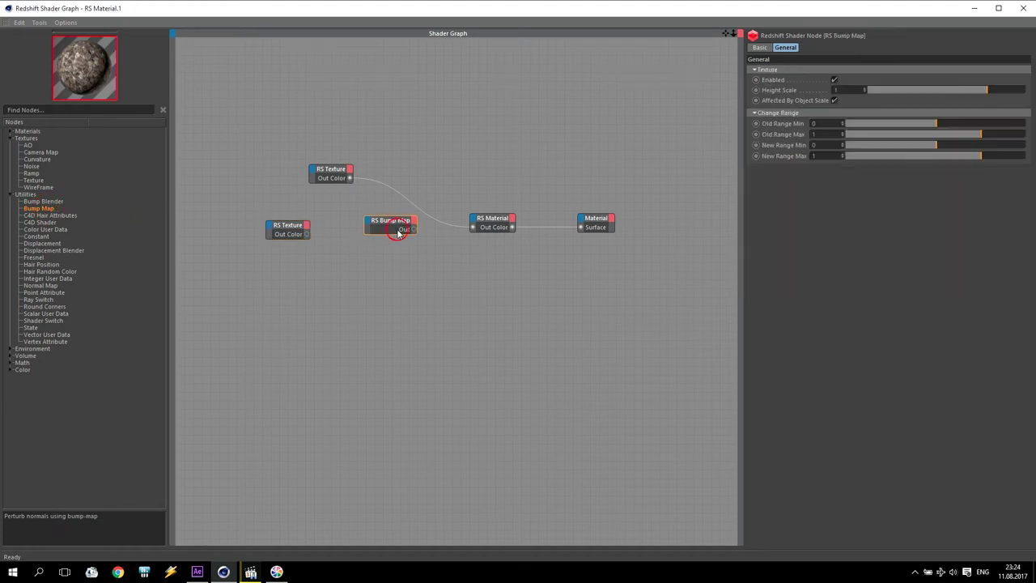
pyautogui.moveTo(388, 225); pyautogui.dragTo(390, 251)
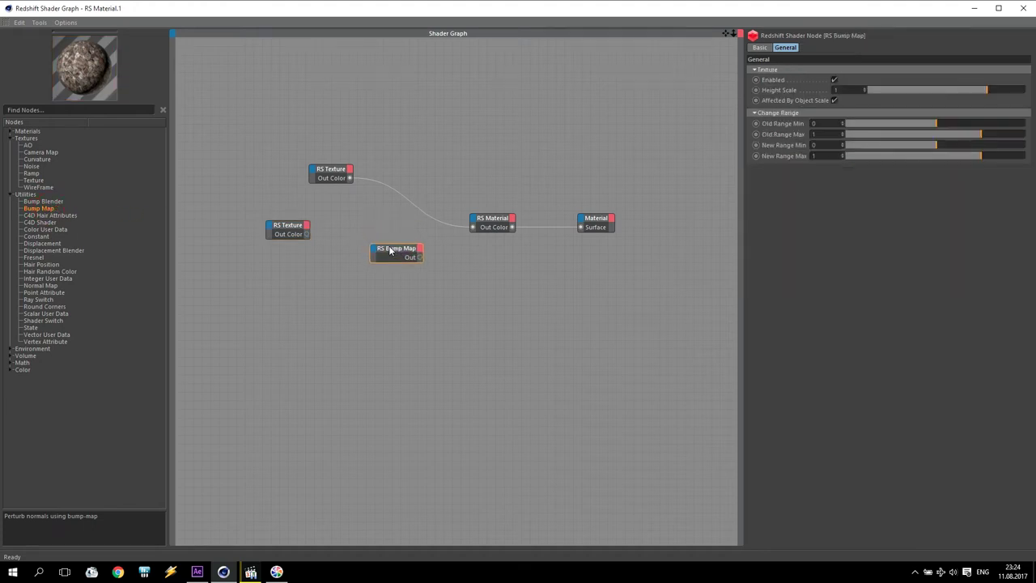
pyautogui.click(285, 229)
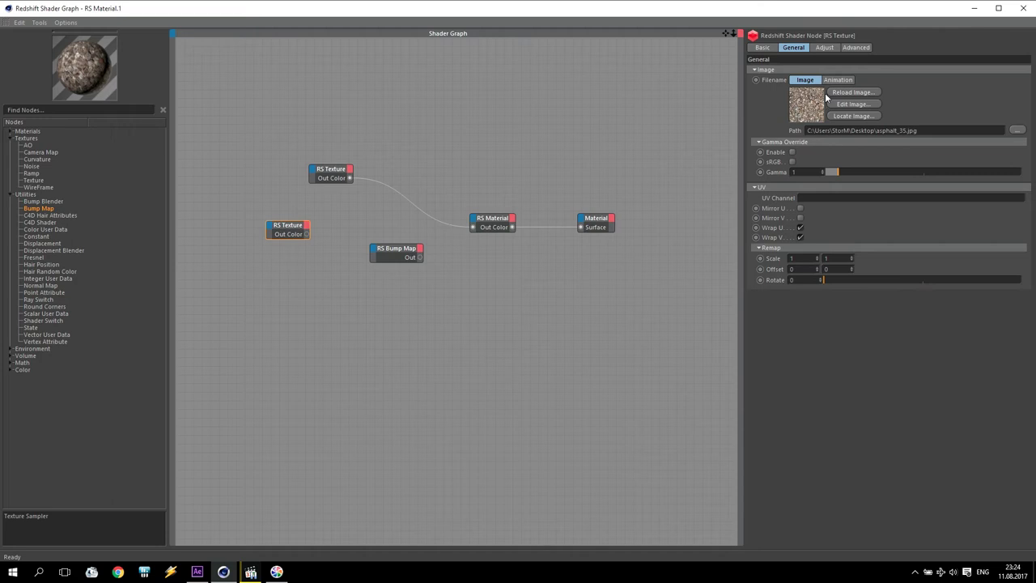
pyautogui.moveTo(292, 230); pyautogui.dragTo(246, 238)
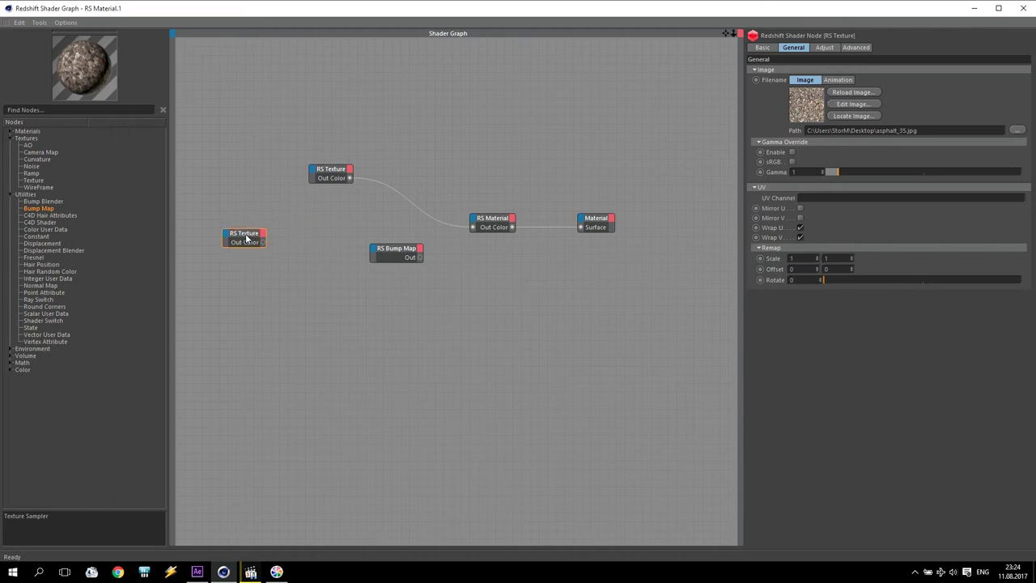
# Add an RS Color Correct node after the second texture and wire it to the Material surface.
pyautogui.click(18, 372)
pyautogui.moveTo(41, 397); pyautogui.dragTo(295, 255)
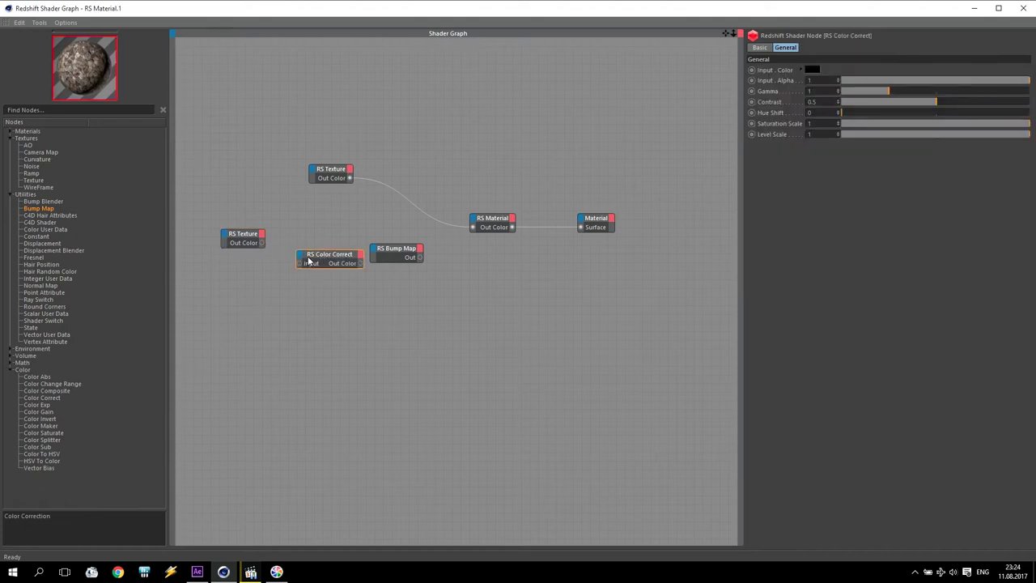
pyautogui.moveTo(318, 260)
pyautogui.mouseDown()
pyautogui.moveTo(303, 239)
pyautogui.moveTo(285, 244)
pyautogui.moveTo(311, 239)
pyautogui.mouseUp()
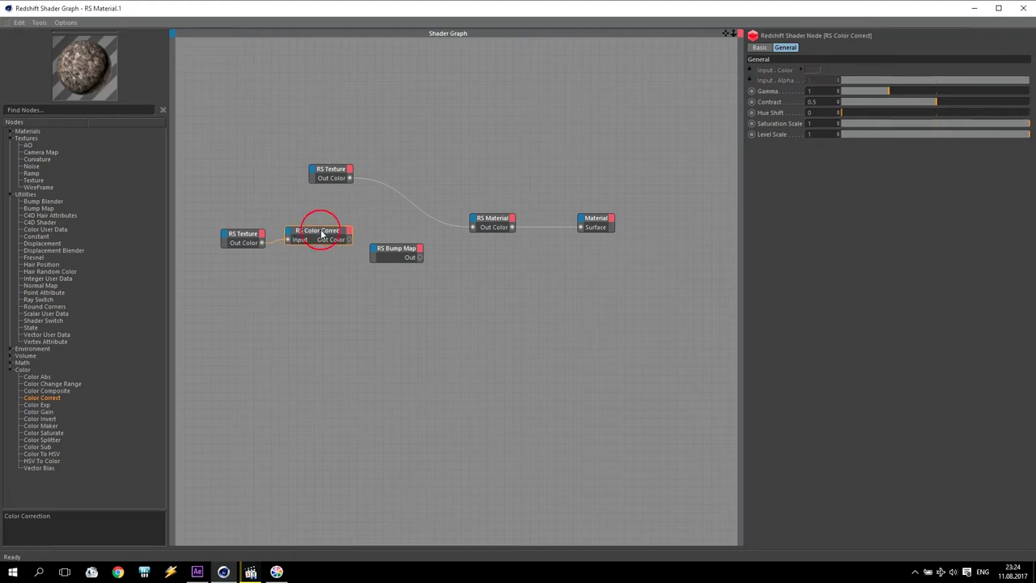
pyautogui.moveTo(381, 251); pyautogui.dragTo(424, 290)
pyautogui.moveTo(345, 243); pyautogui.dragTo(581, 229)
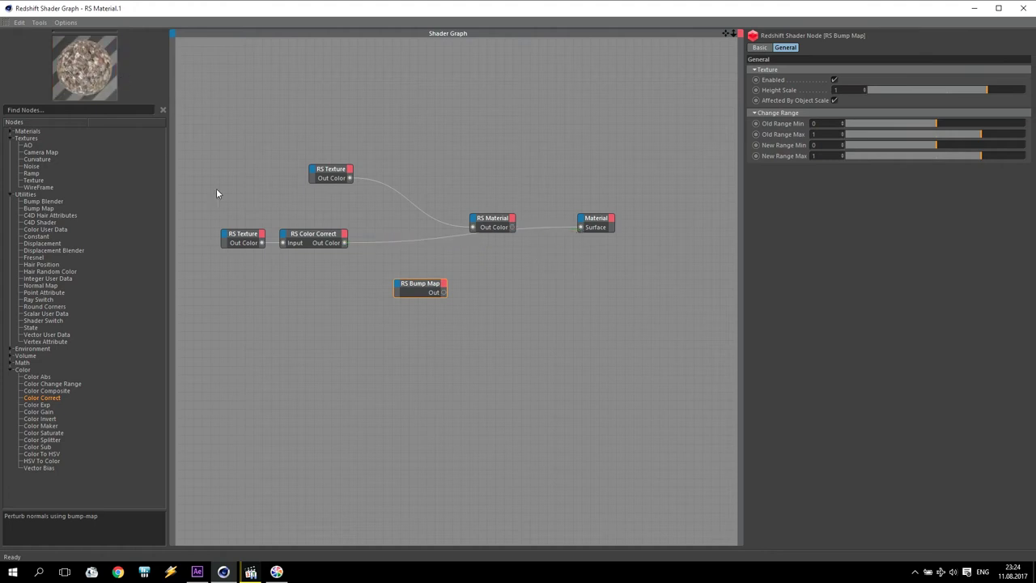
# Set Color Correct's Saturation Scale to 0 and feed it into the Bump Map input.
pyautogui.click(308, 238)
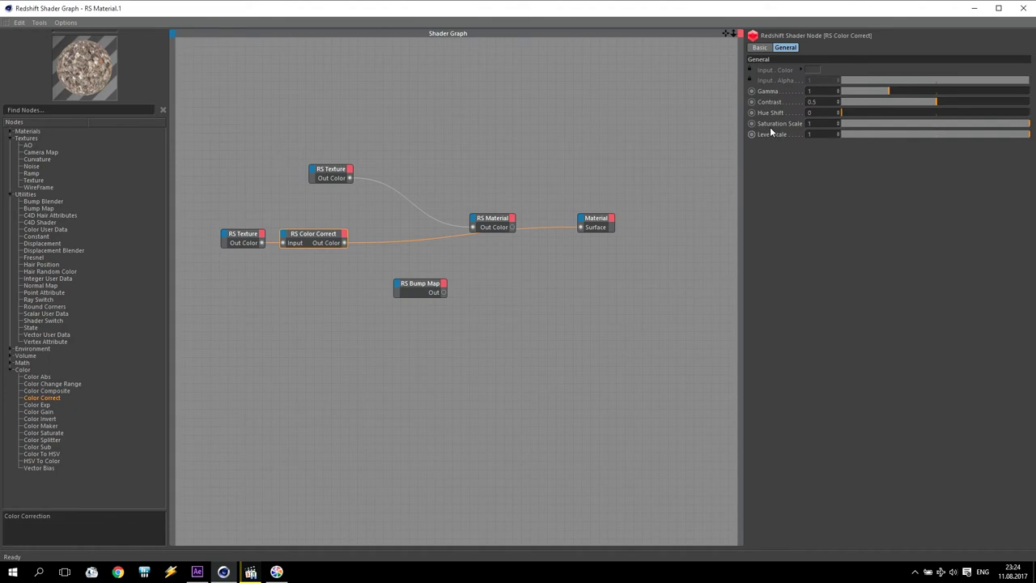
pyautogui.moveTo(981, 125); pyautogui.dragTo(770, 121)
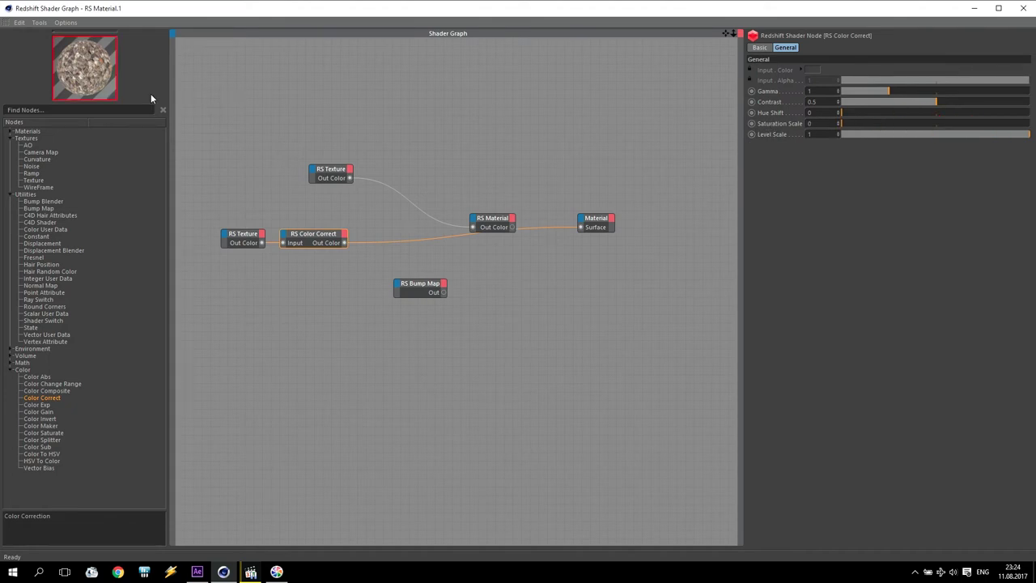
pyautogui.moveTo(313, 234)
pyautogui.mouseDown()
pyautogui.moveTo(341, 240)
pyautogui.moveTo(405, 287)
pyautogui.mouseUp()
pyautogui.click(443, 292)
# Wire Bump Map Out to RS Material's Bump Input, RS Material to the Surface, and close the graph.
pyautogui.moveTo(555, 225); pyautogui.dragTo(539, 238)
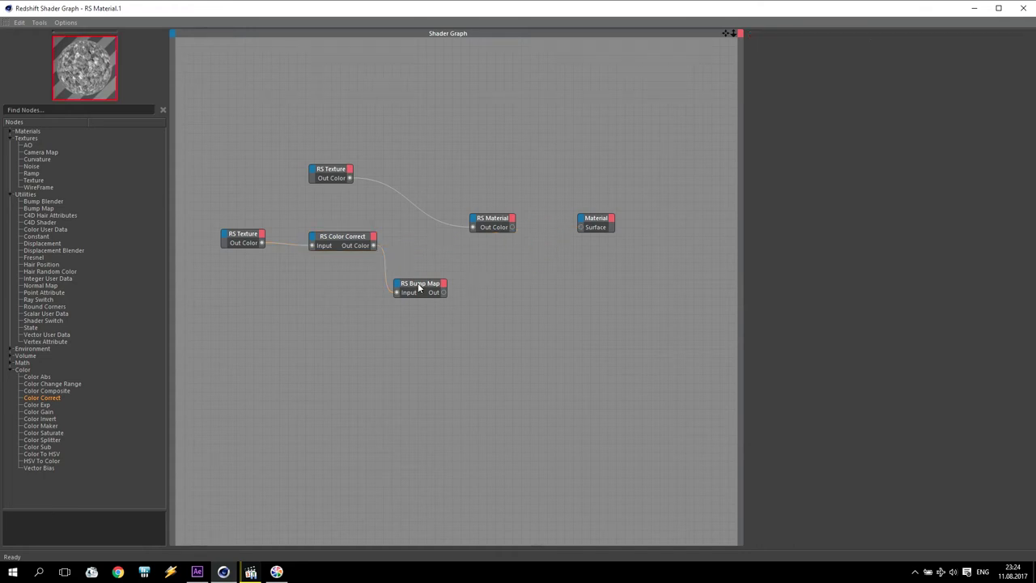
pyautogui.moveTo(419, 286)
pyautogui.mouseDown()
pyautogui.moveTo(419, 257)
pyautogui.moveTo(456, 268)
pyautogui.moveTo(474, 221)
pyautogui.mouseUp()
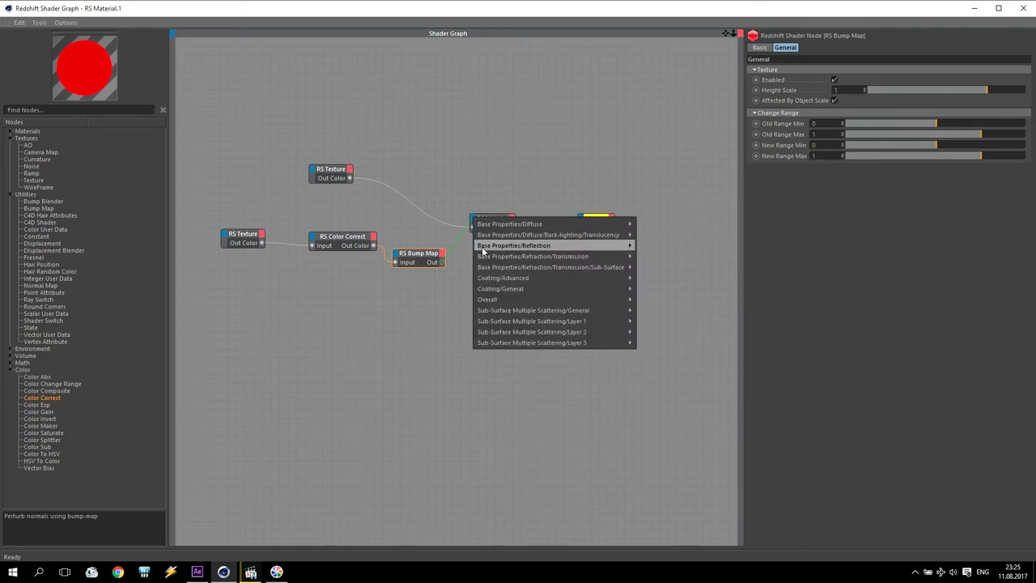
pyautogui.moveTo(518, 300)
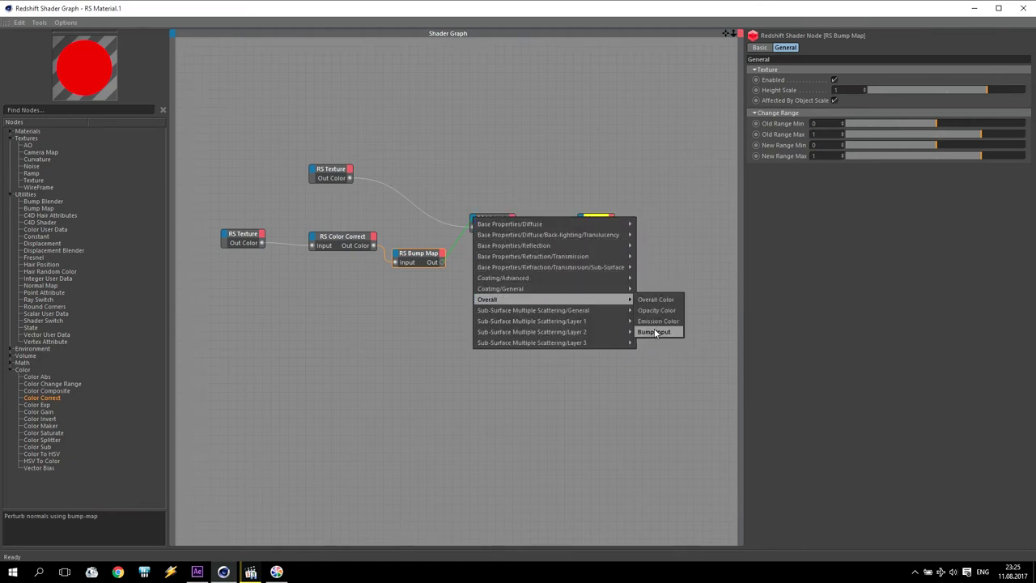
pyautogui.click(655, 332)
pyautogui.click(494, 232)
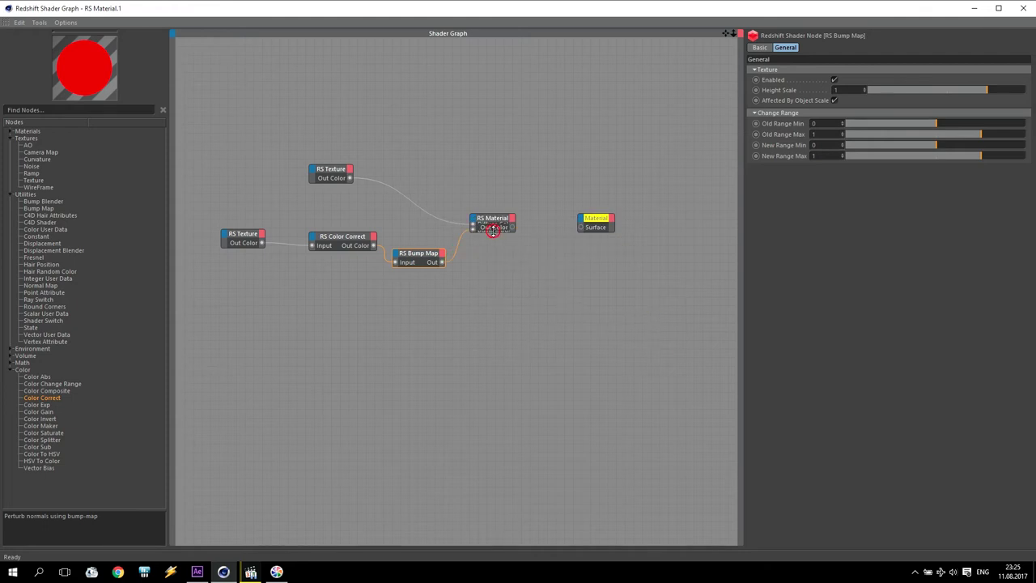
pyautogui.moveTo(513, 245); pyautogui.dragTo(581, 227)
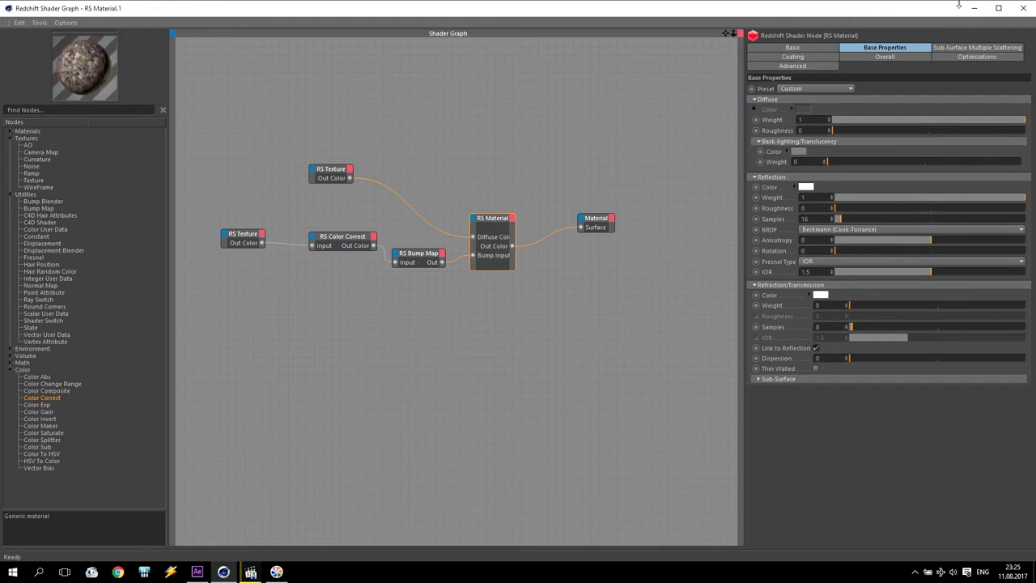
pyautogui.click(1023, 7)
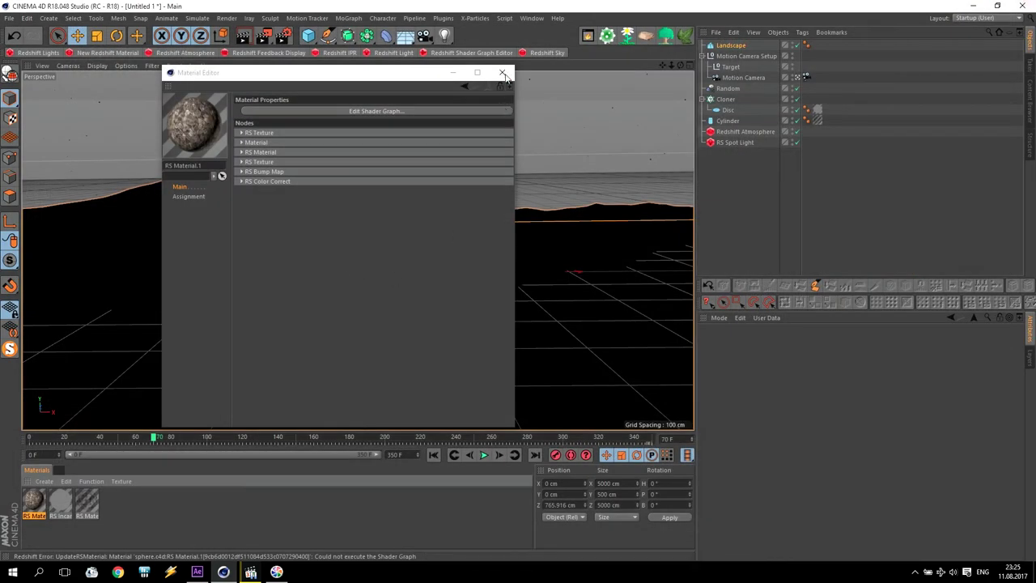
# Apply RS Material.1 to the Landscape with Cubic projection, then reopen its Shader Graph.
pyautogui.click(503, 73)
pyautogui.moveTo(35, 497); pyautogui.dragTo(161, 229)
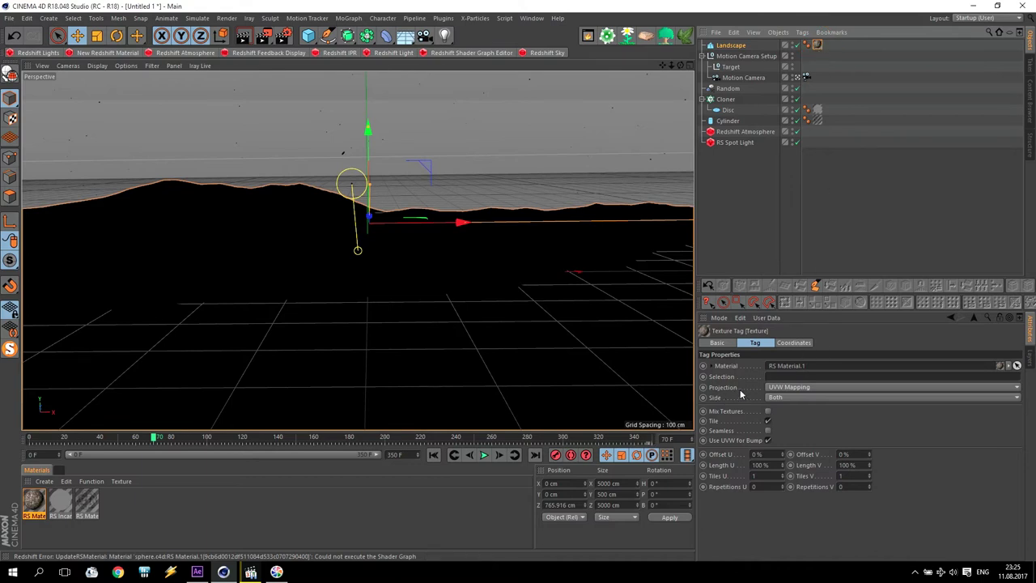
pyautogui.click(790, 387)
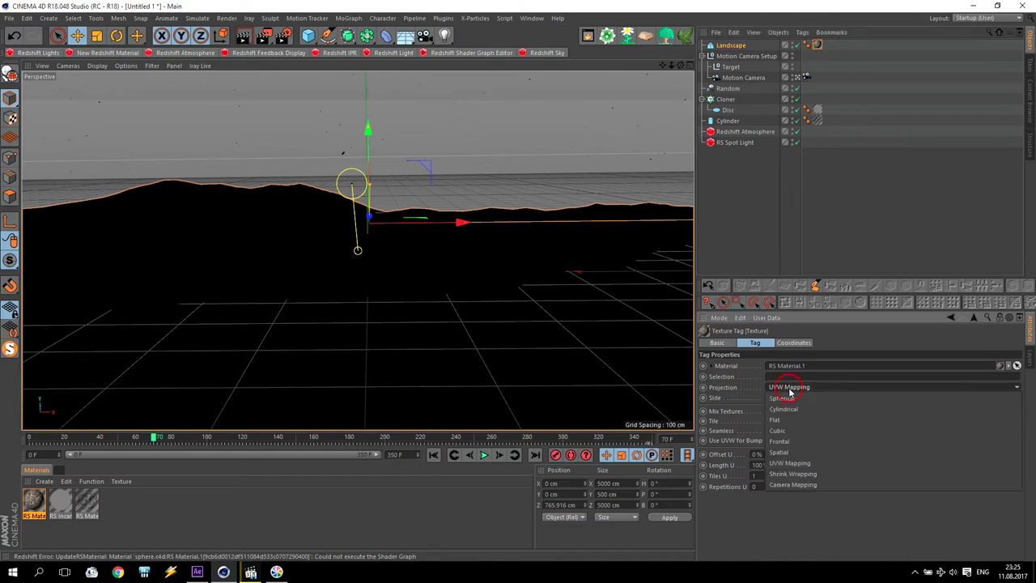
pyautogui.click(782, 428)
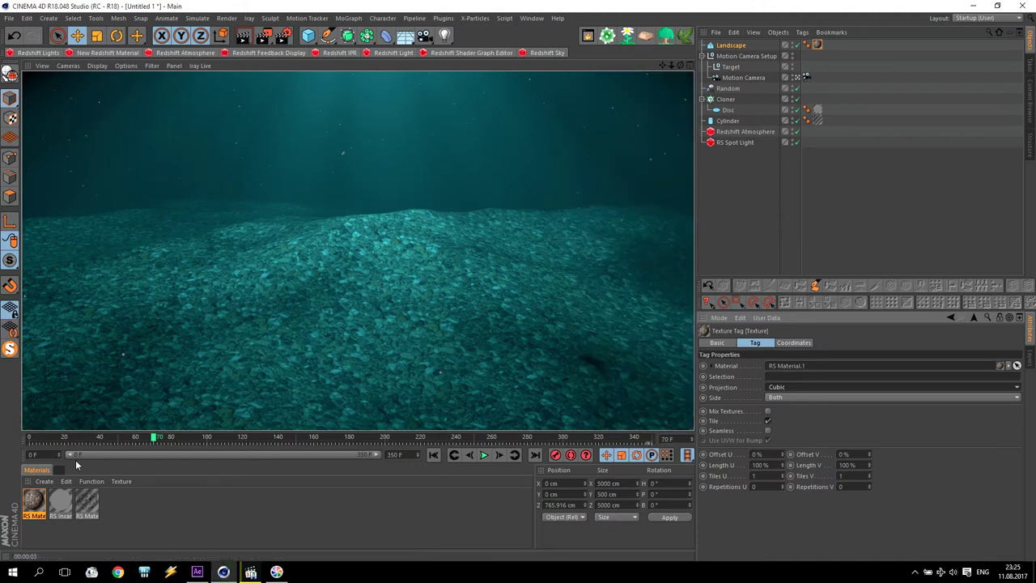
pyautogui.doubleClick(33, 500)
pyautogui.click(332, 110)
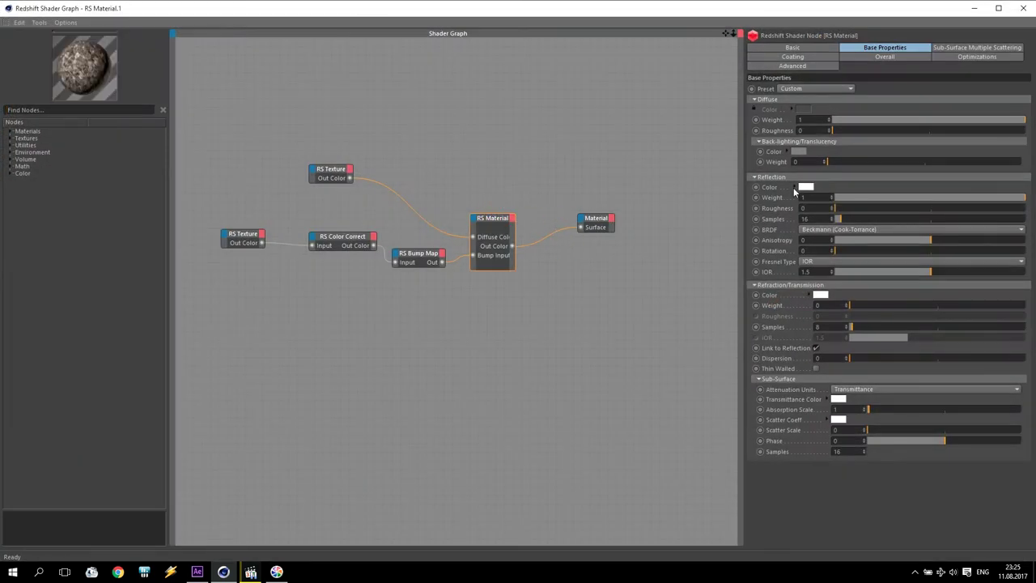
# Set RS Material.1's Reflection Weight to 0 and close the Shader Graph and Material Editor.
pyautogui.moveTo(885, 202); pyautogui.dragTo(834, 199)
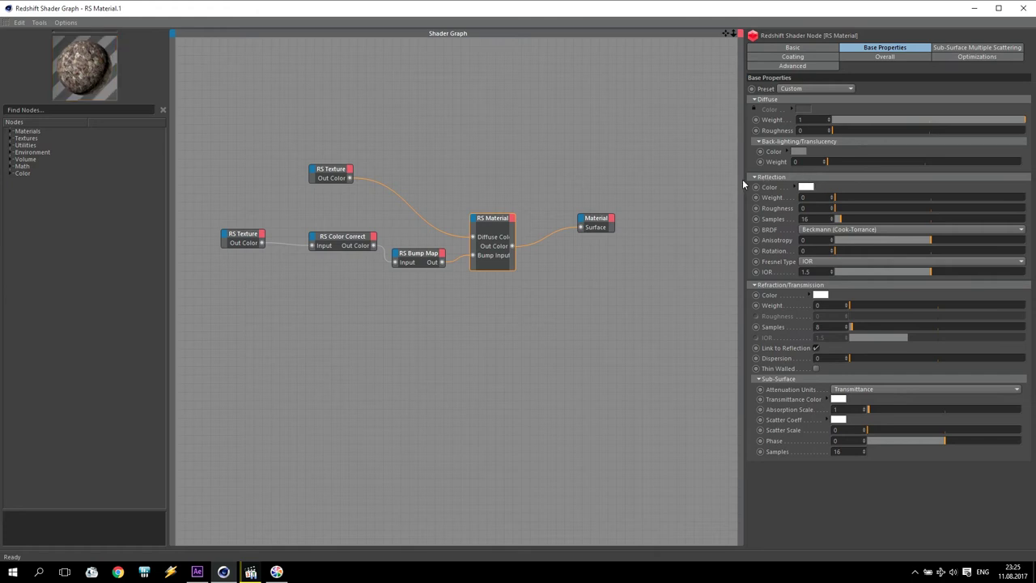
pyautogui.click(1022, 8)
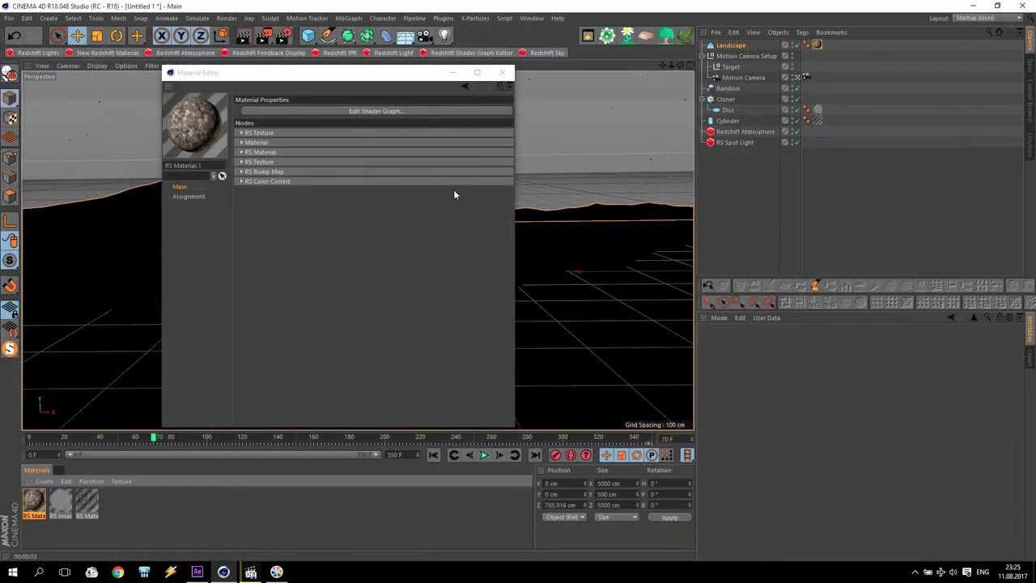
pyautogui.click(502, 71)
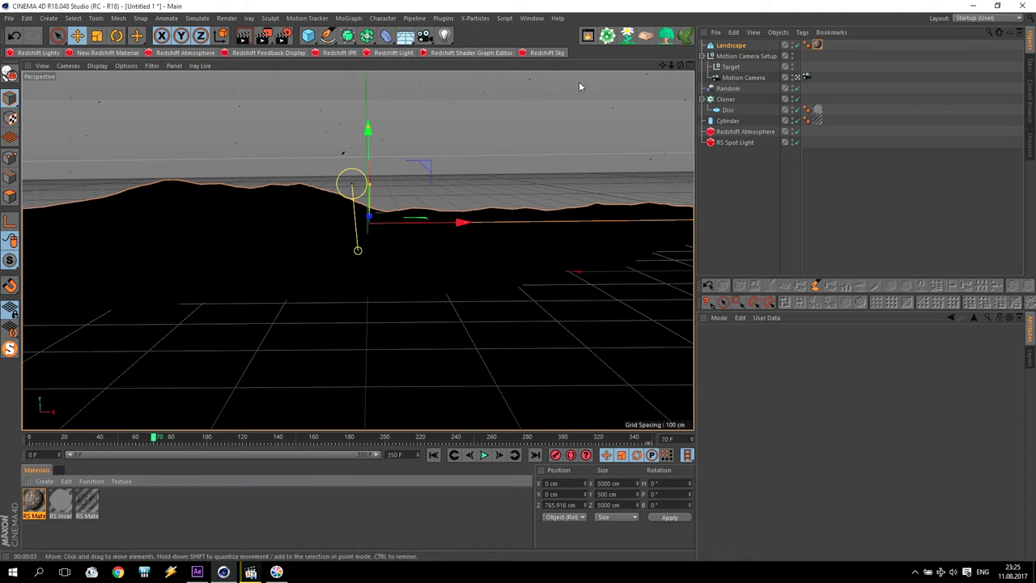
# Add a Redshift Mesh tag to the Landscape object.
pyautogui.click(727, 47)
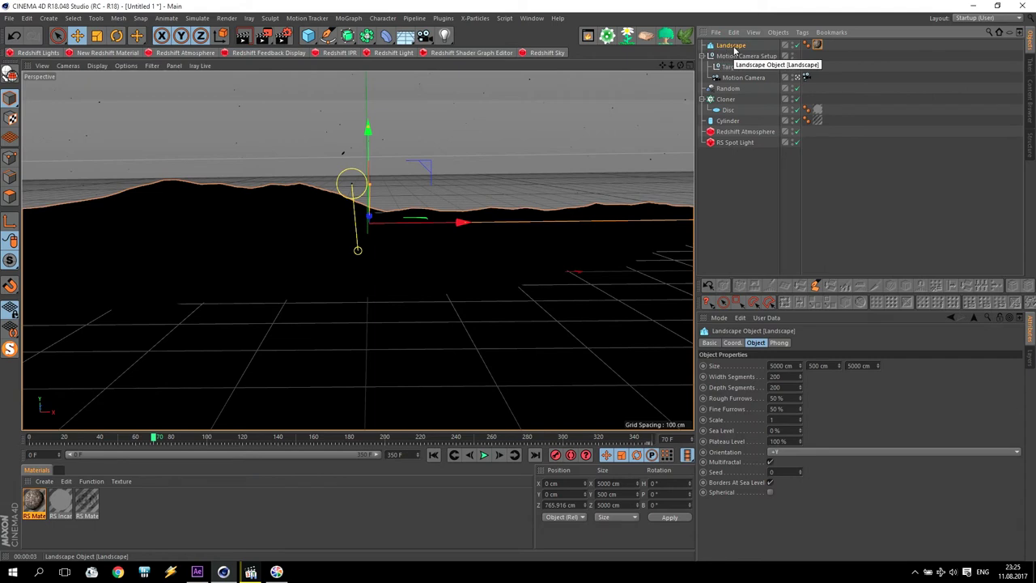
pyautogui.click(802, 32)
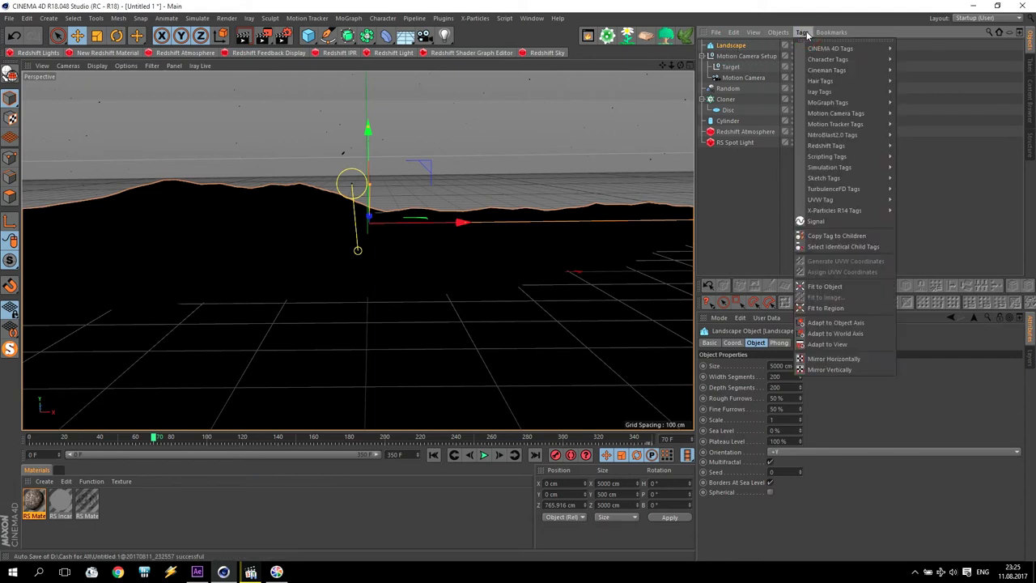
pyautogui.moveTo(826, 146)
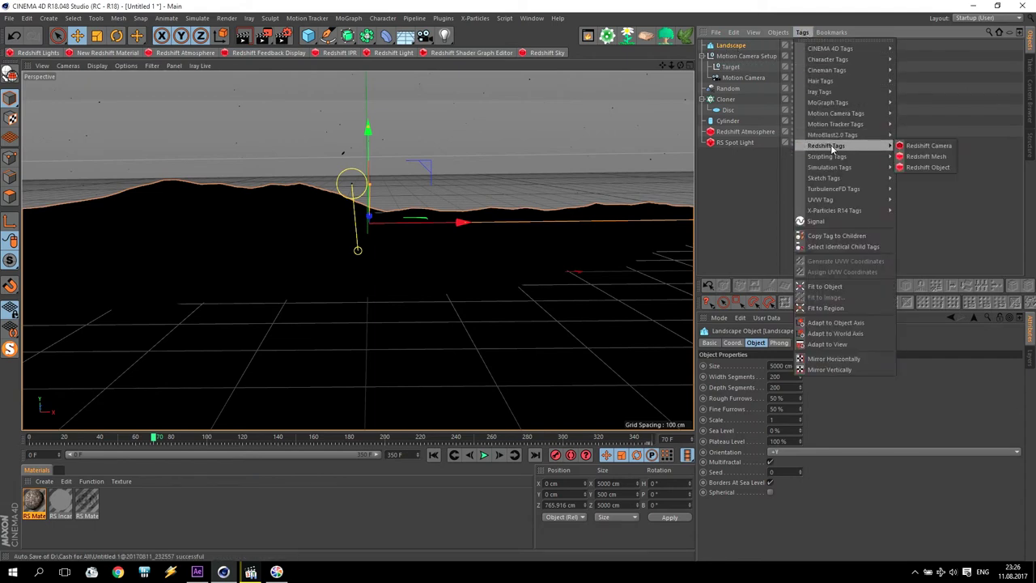
pyautogui.click(941, 159)
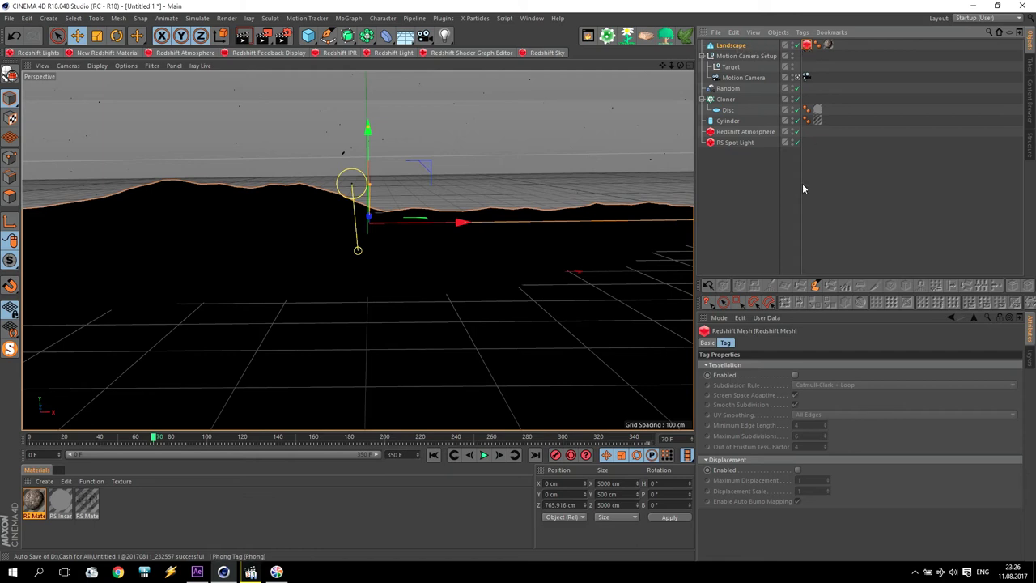
# Enable tessellation and displacement, with Maximum Displacement and Displacement Scale both 10.
pyautogui.click(794, 375)
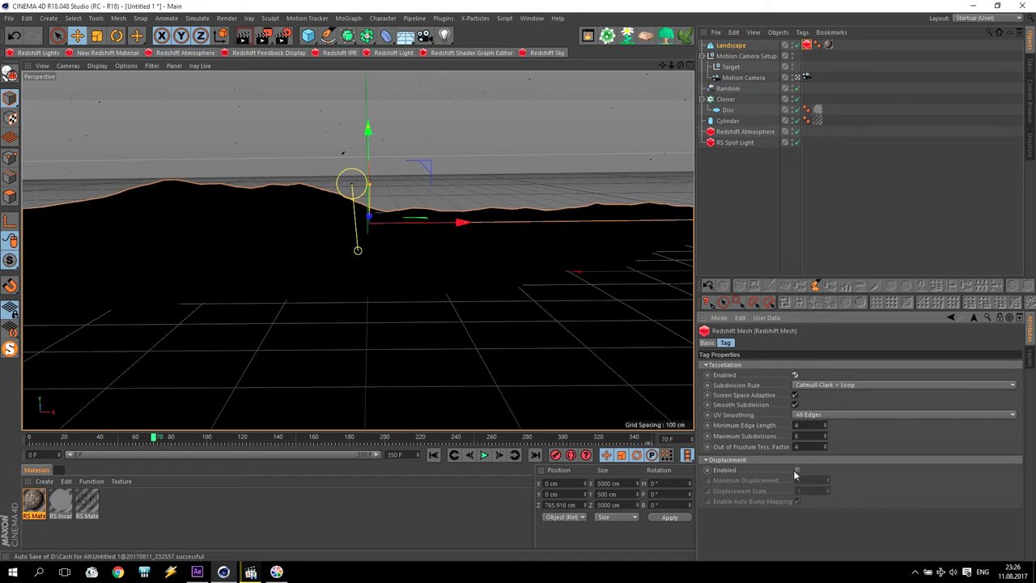
pyautogui.click(797, 471)
pyautogui.click(807, 479)
pyautogui.write('10')
pyautogui.press('Tab')
pyautogui.write('10')
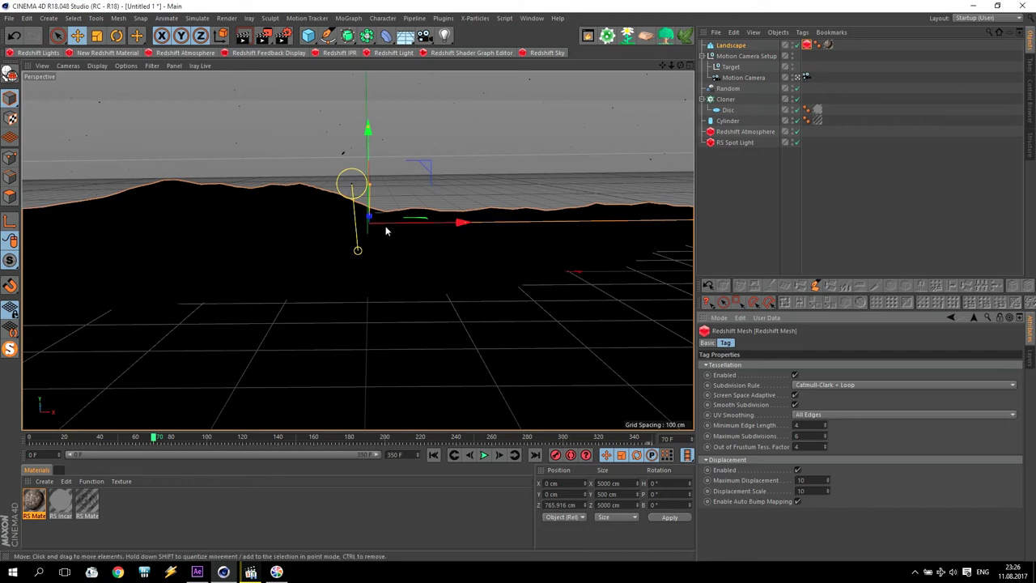
pyautogui.doubleClick(34, 502)
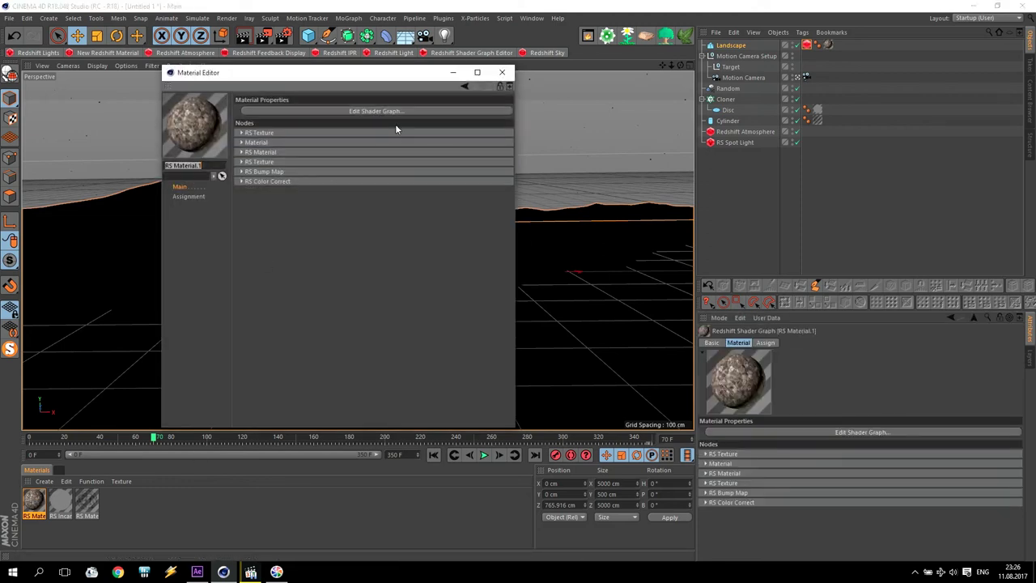
# Add an RS Displacement node fed by Color Correct's Out Color into its Tex Map.
pyautogui.click(391, 111)
pyautogui.click(242, 236)
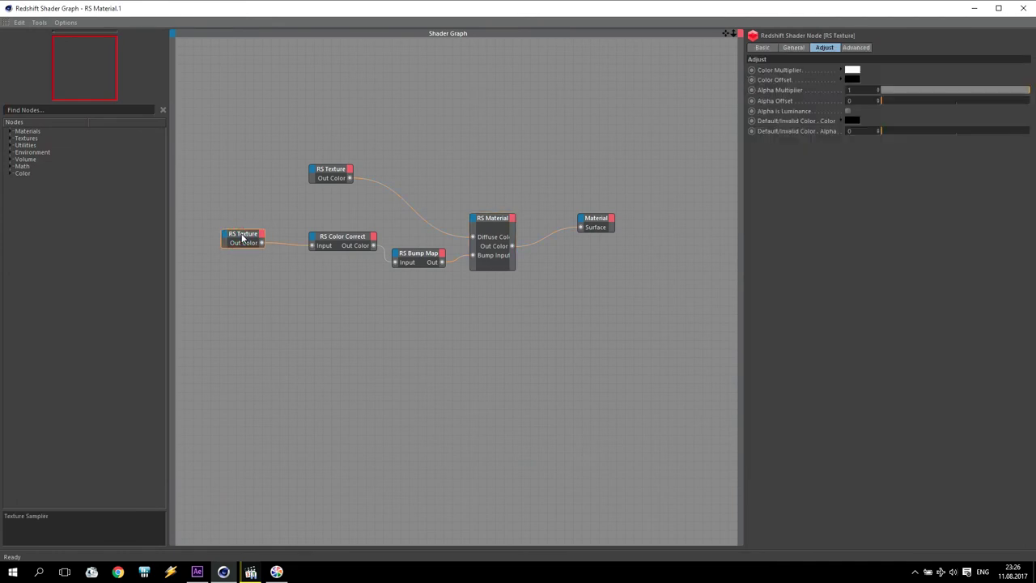
pyautogui.moveTo(339, 236); pyautogui.dragTo(310, 236)
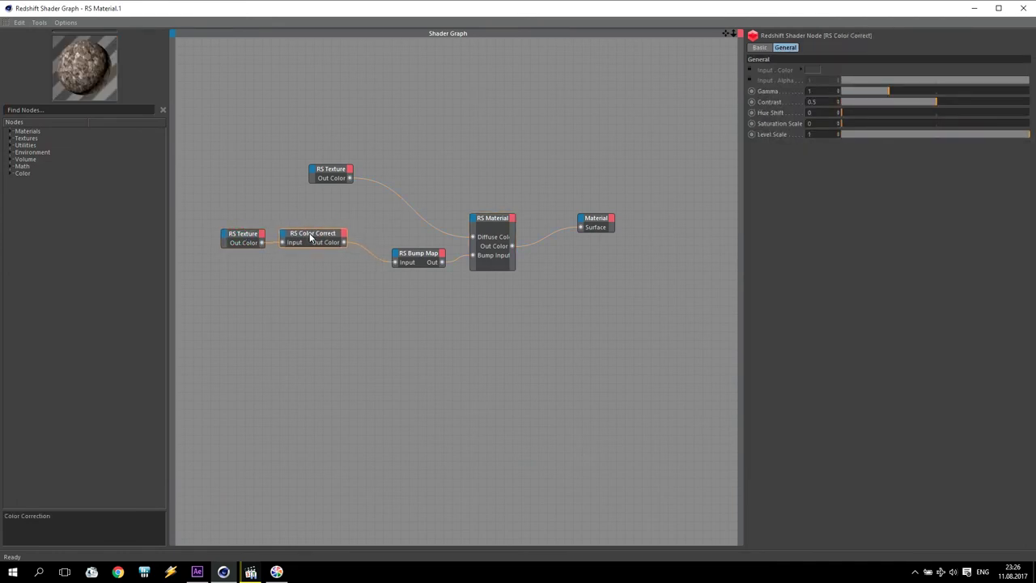
pyautogui.click(10, 146)
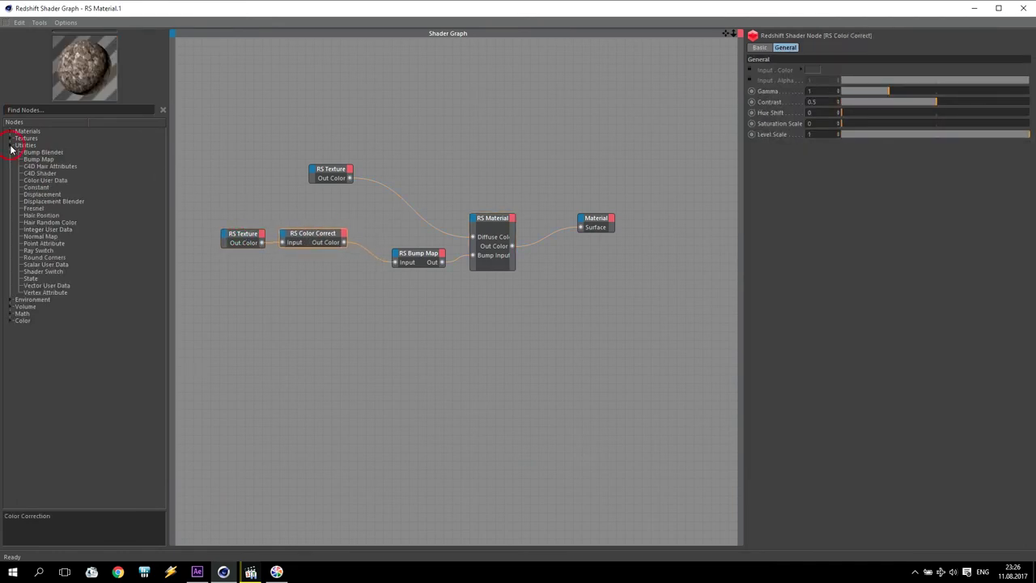
pyautogui.moveTo(43, 196)
pyautogui.mouseDown()
pyautogui.moveTo(445, 322)
pyautogui.moveTo(412, 303)
pyautogui.mouseUp()
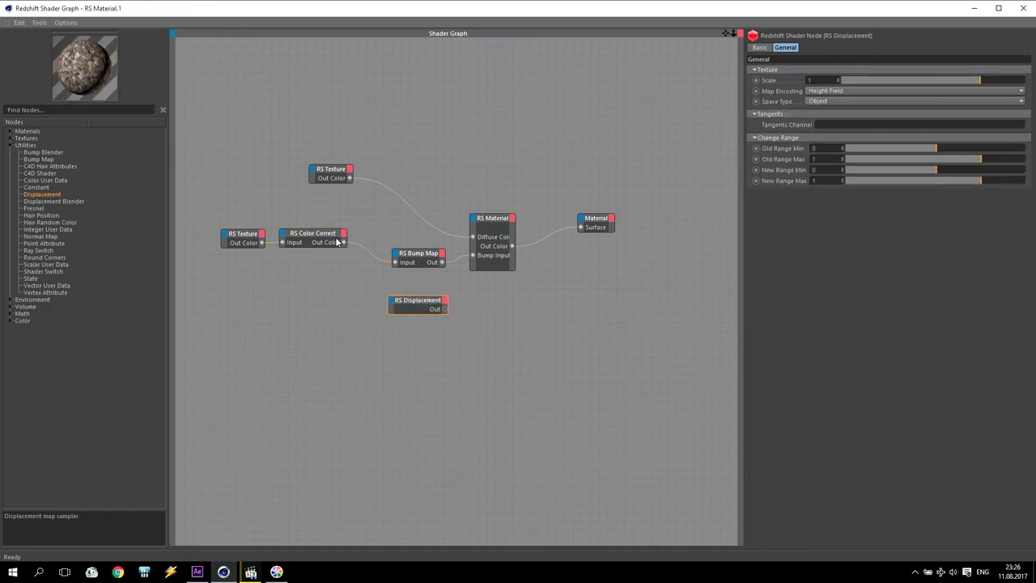
pyautogui.moveTo(344, 242); pyautogui.dragTo(389, 303)
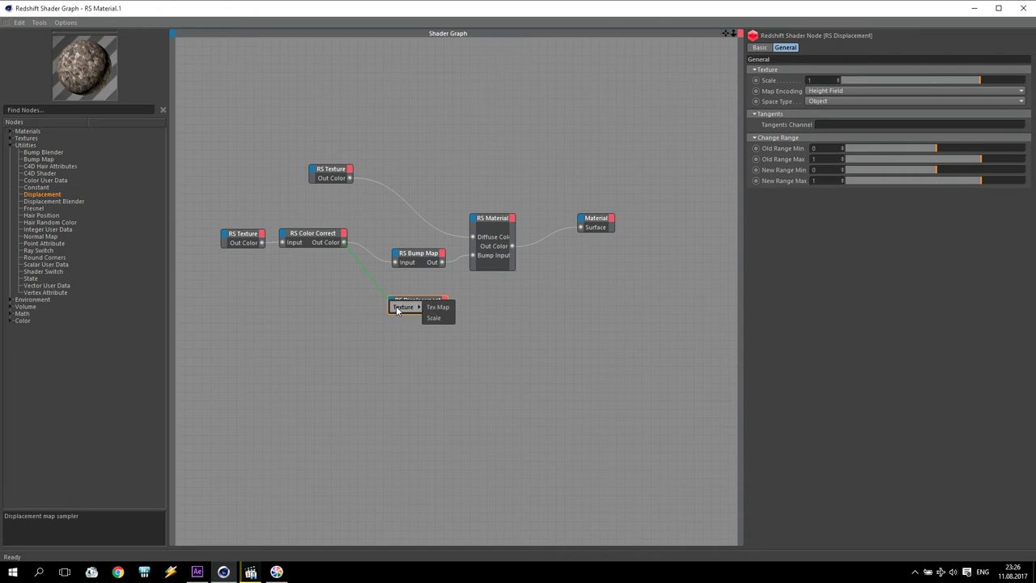
pyautogui.click(438, 308)
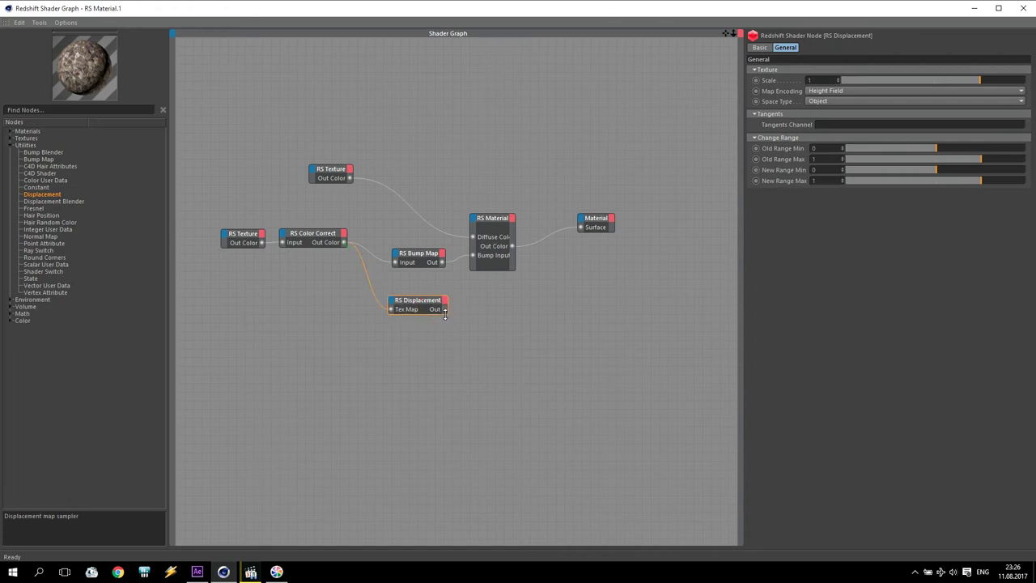
pyautogui.moveTo(400, 304); pyautogui.dragTo(401, 328)
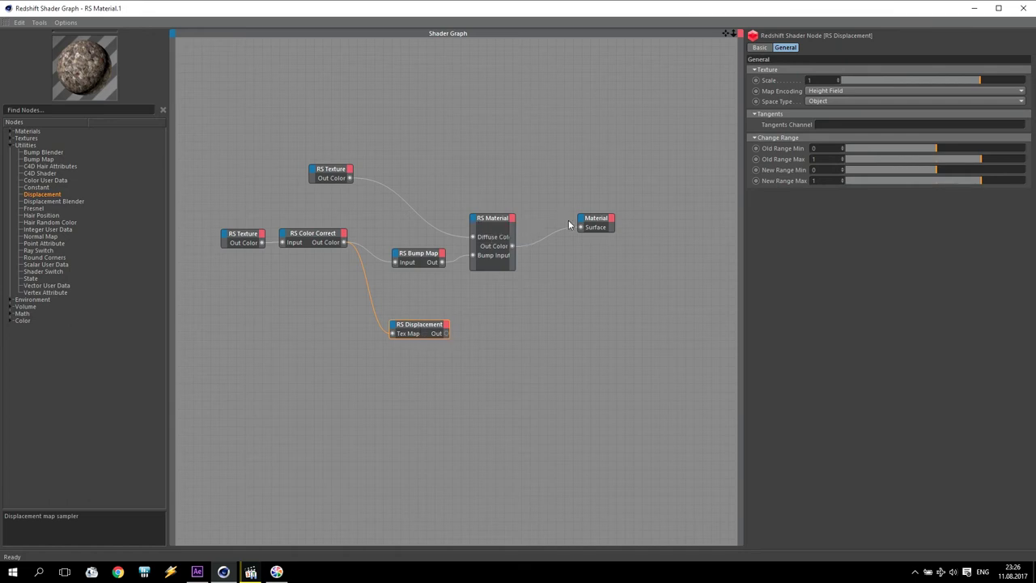
# Plug the RS Displacement output into the Material's Displacement input and close the graph.
pyautogui.click(596, 220)
pyautogui.moveTo(447, 333); pyautogui.dragTo(581, 224)
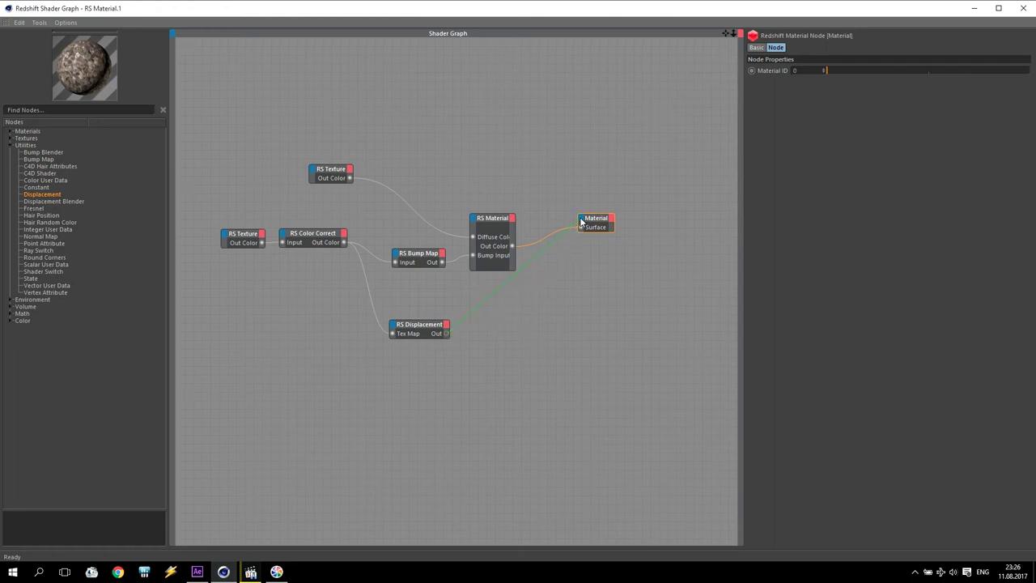
pyautogui.moveTo(583, 221); pyautogui.dragTo(583, 220)
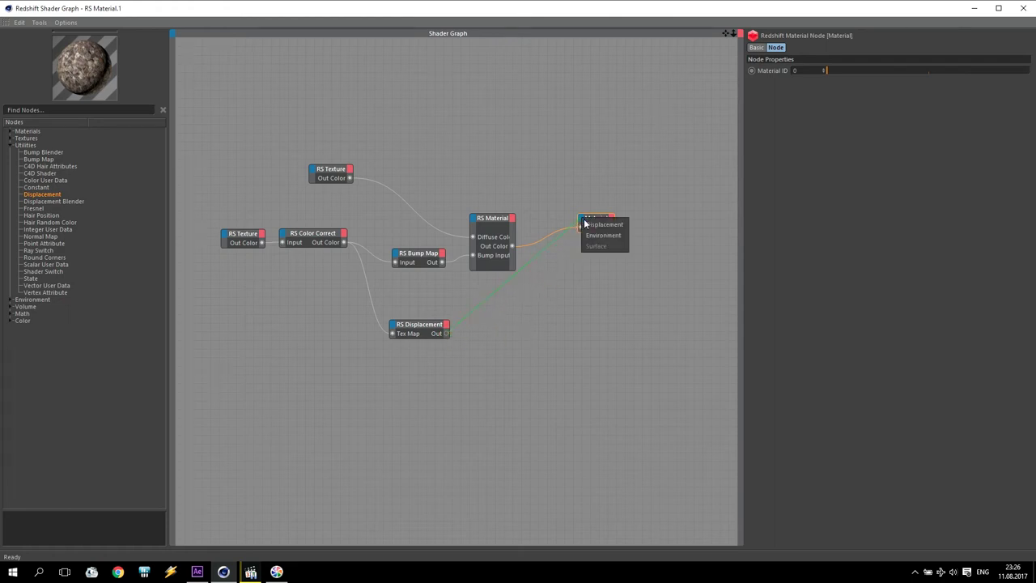
pyautogui.click(589, 224)
pyautogui.click(593, 230)
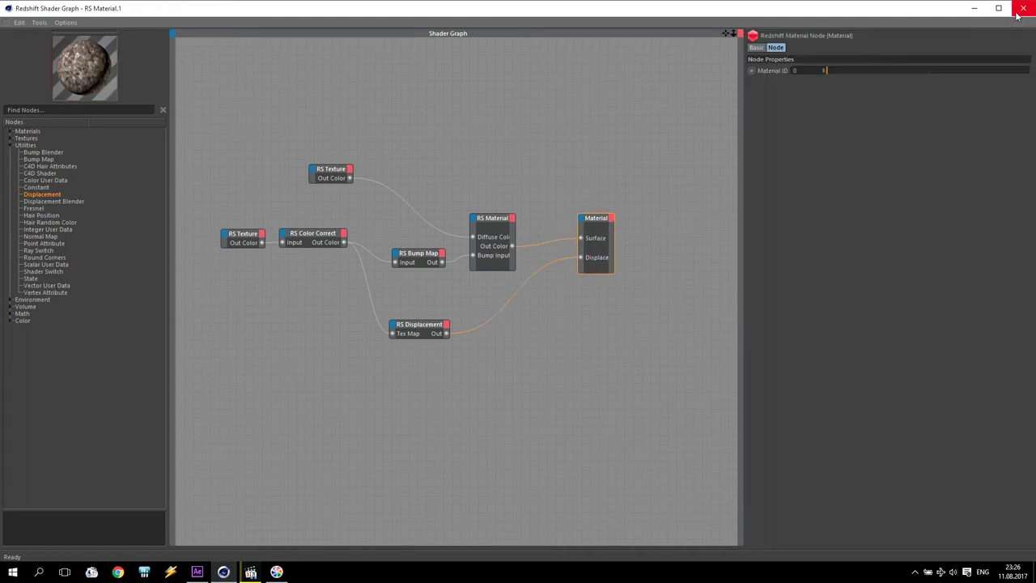
pyautogui.moveTo(203, 141); pyautogui.dragTo(603, 412)
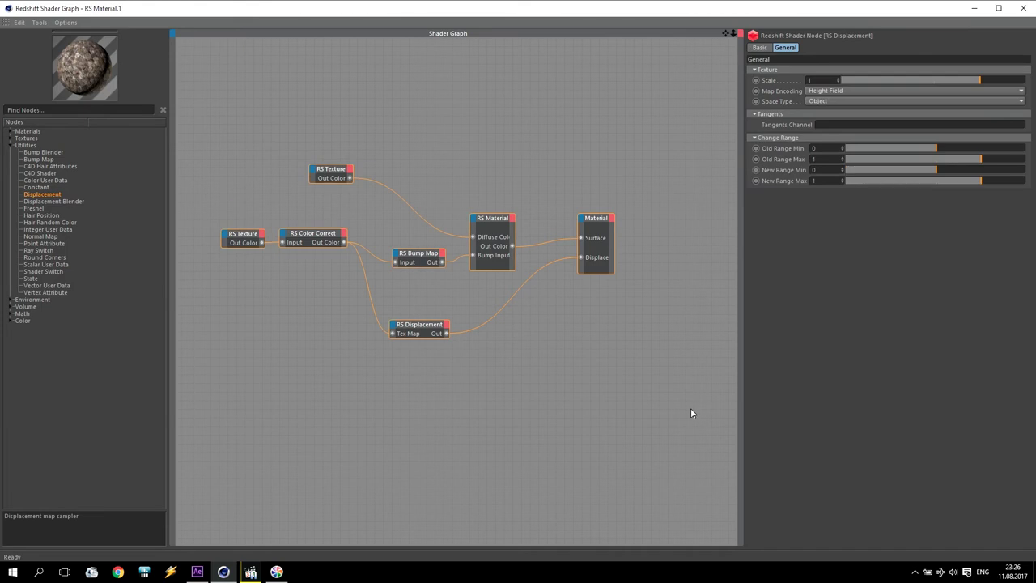
pyautogui.click(1021, 11)
# Render the viewport and add a Redshift Camera tag to the Motion Camera.
pyautogui.click(507, 72)
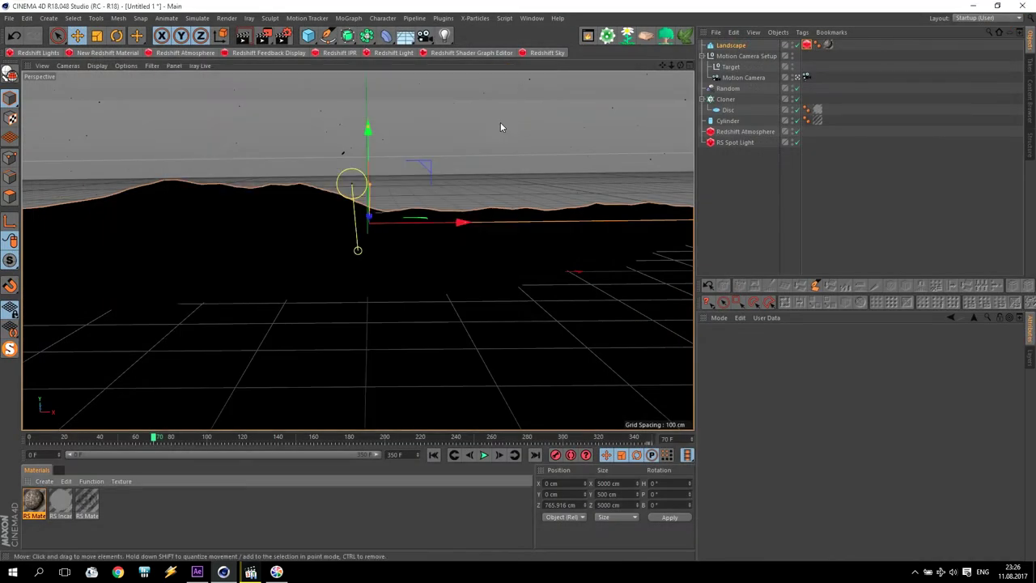
pyautogui.hotkey('ctrl', 'r')
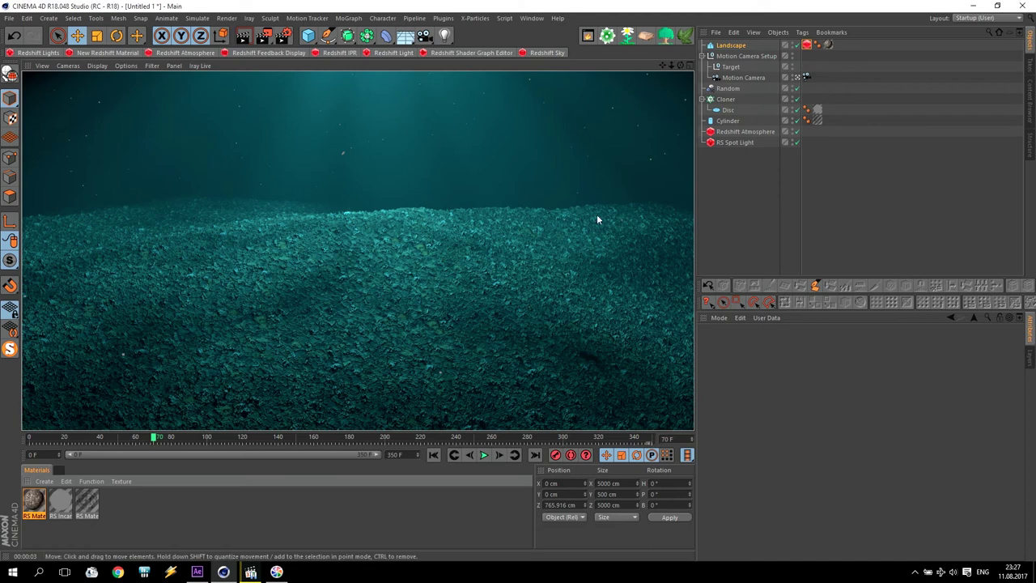
pyautogui.click(738, 78)
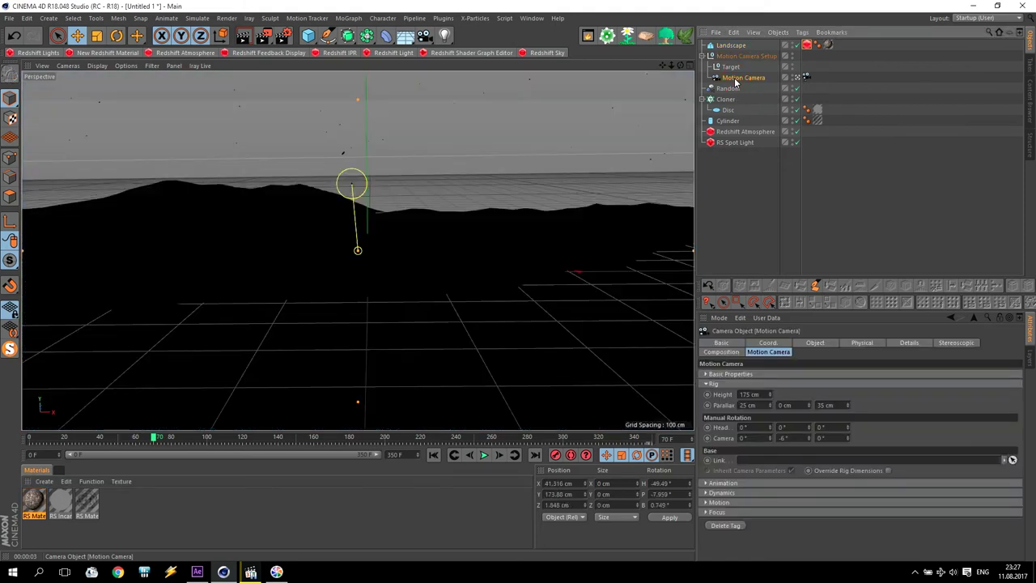
pyautogui.click(800, 33)
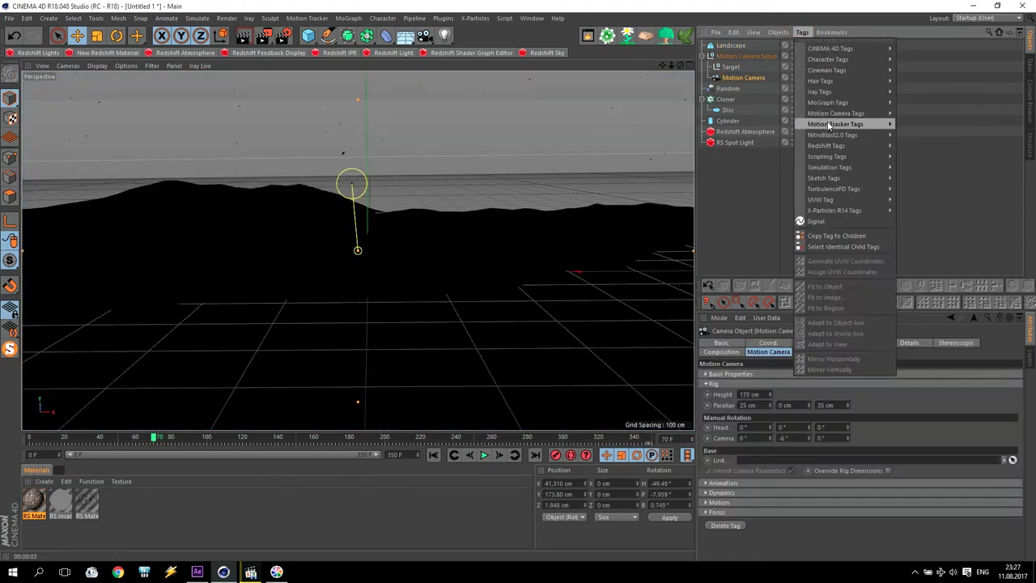
pyautogui.moveTo(826, 146)
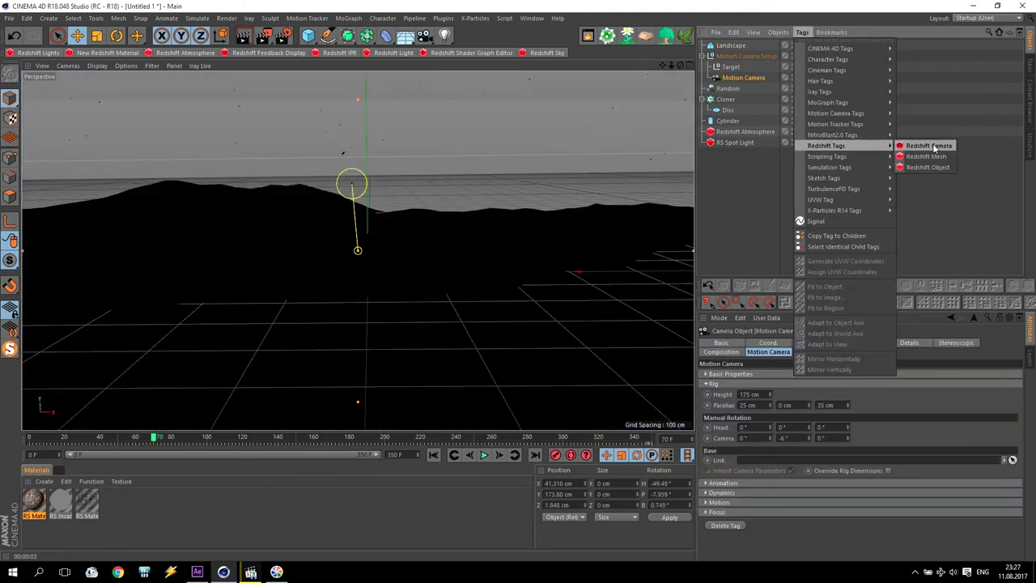
pyautogui.click(929, 146)
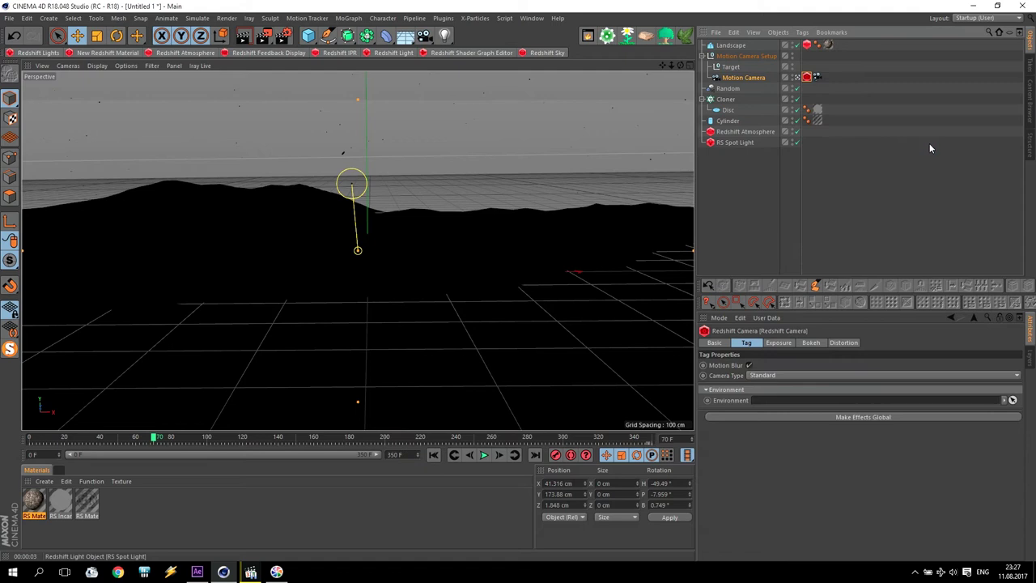
# Enable bokeh with a CoC Radius of 5, preview the blurred render, then stop it.
pyautogui.click(811, 343)
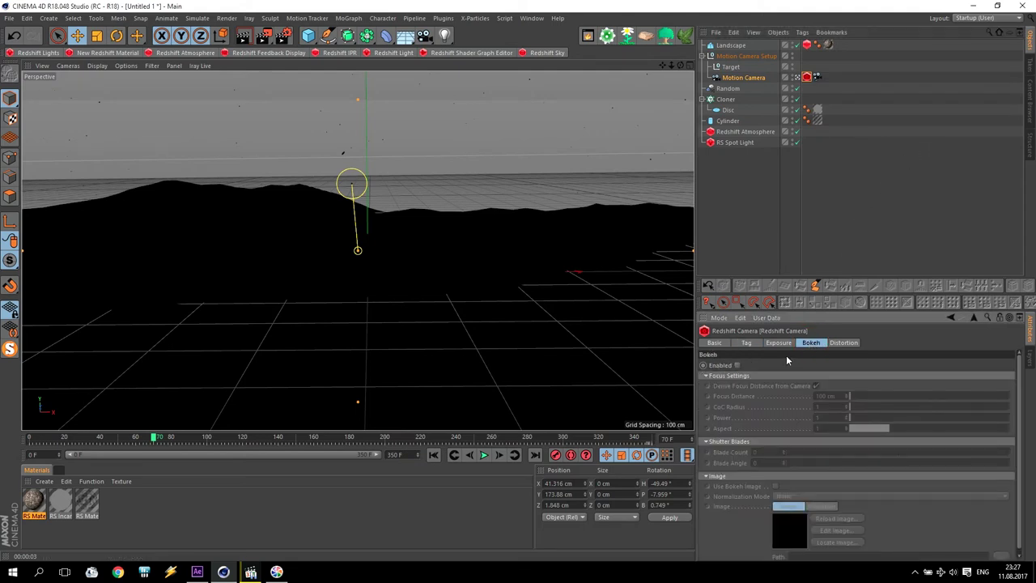
pyautogui.click(737, 366)
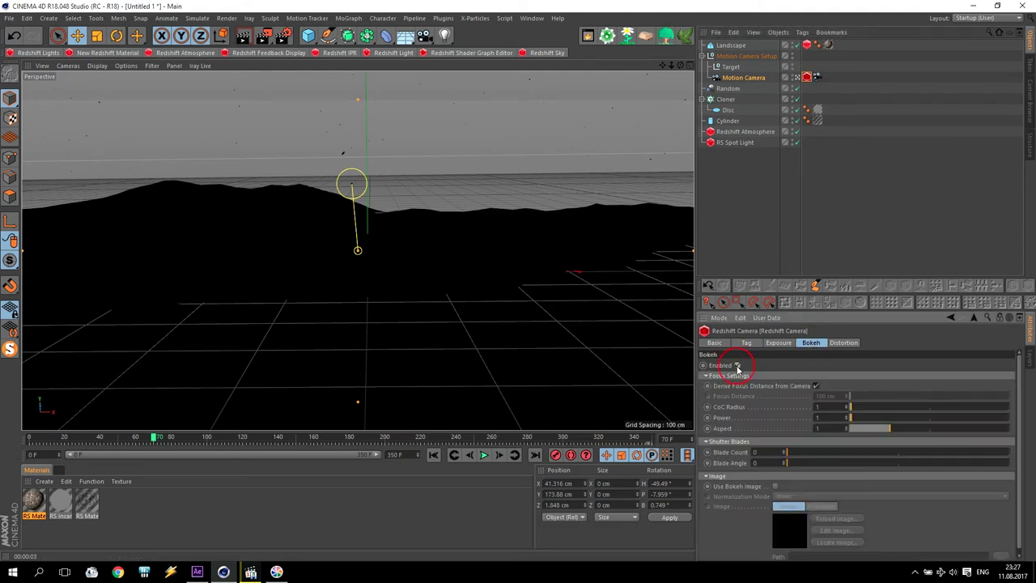
pyautogui.click(784, 408)
pyautogui.hotkey('ctrl', 'r')
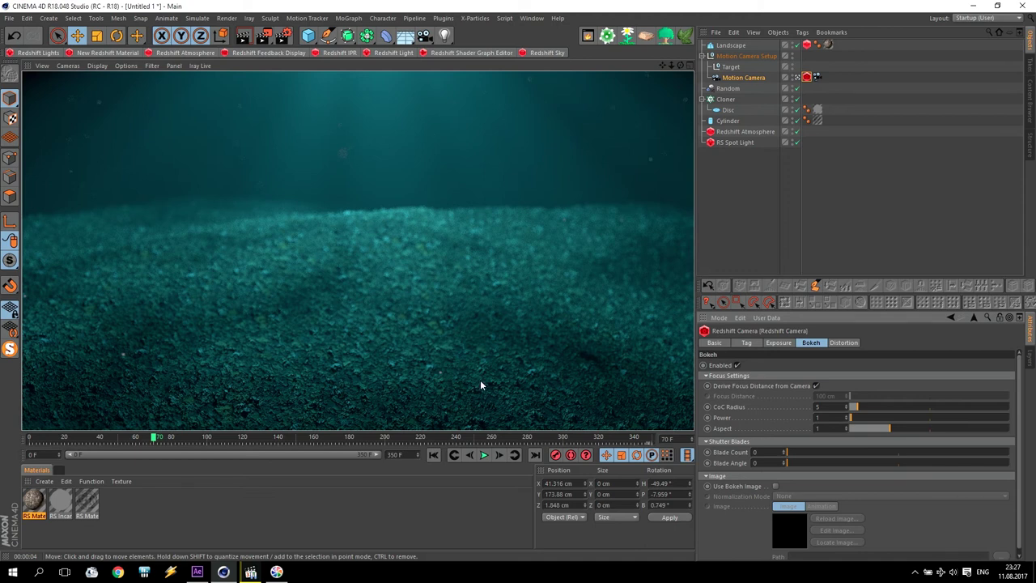
pyautogui.click(569, 156)
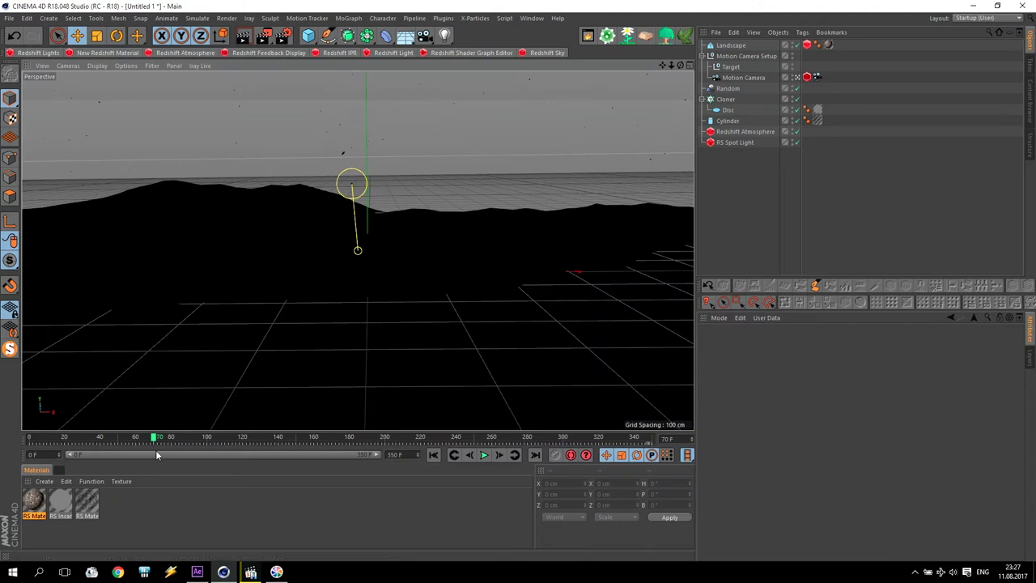
# Rewind to frame 0, play the Under Water.mp4 preview, pause at 00:07, and close the player.
pyautogui.moveTo(154, 439); pyautogui.dragTo(1, 446)
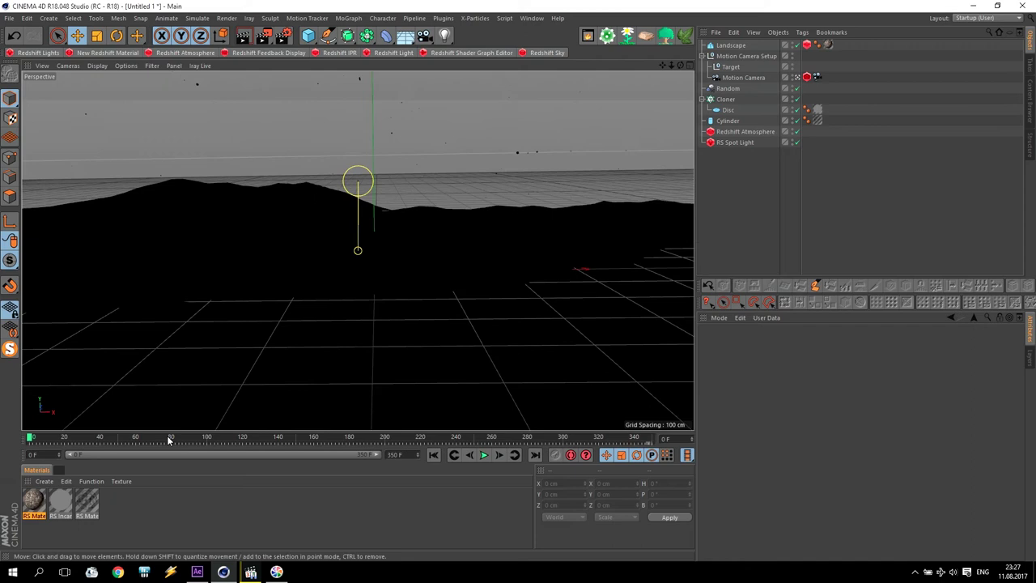
pyautogui.click(250, 571)
pyautogui.press('space')
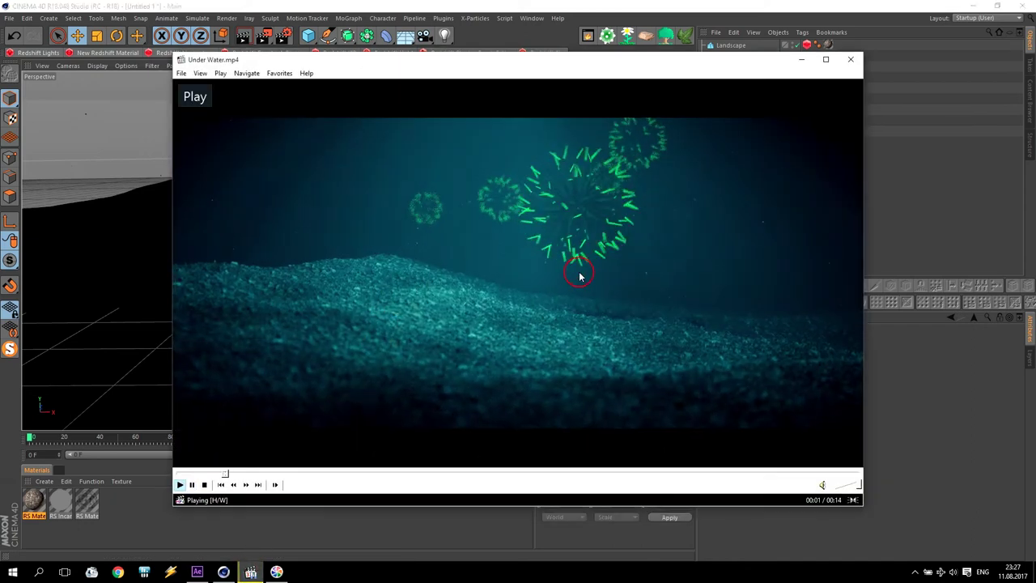
pyautogui.press('space')
pyautogui.press('space')
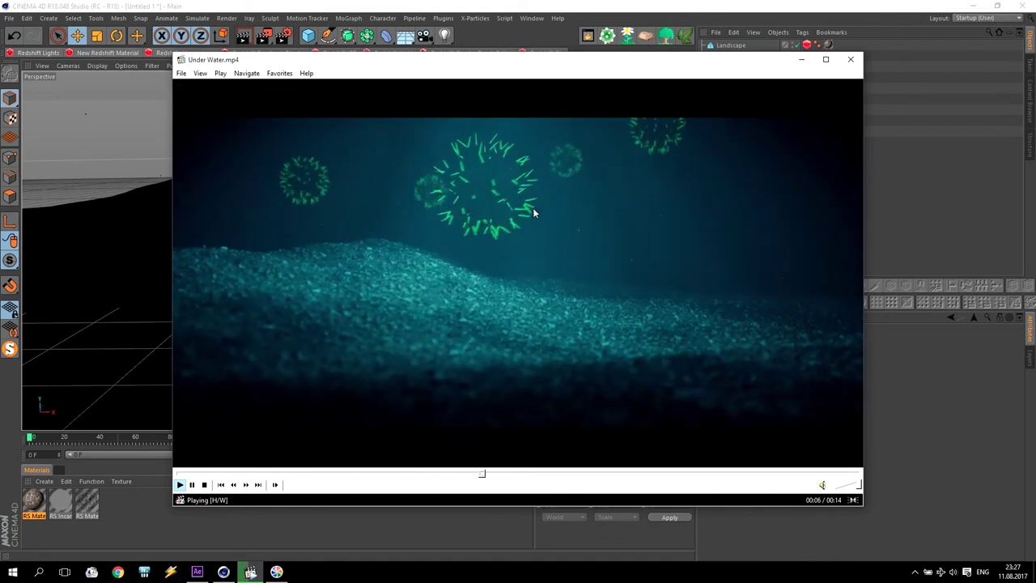
pyautogui.press('space')
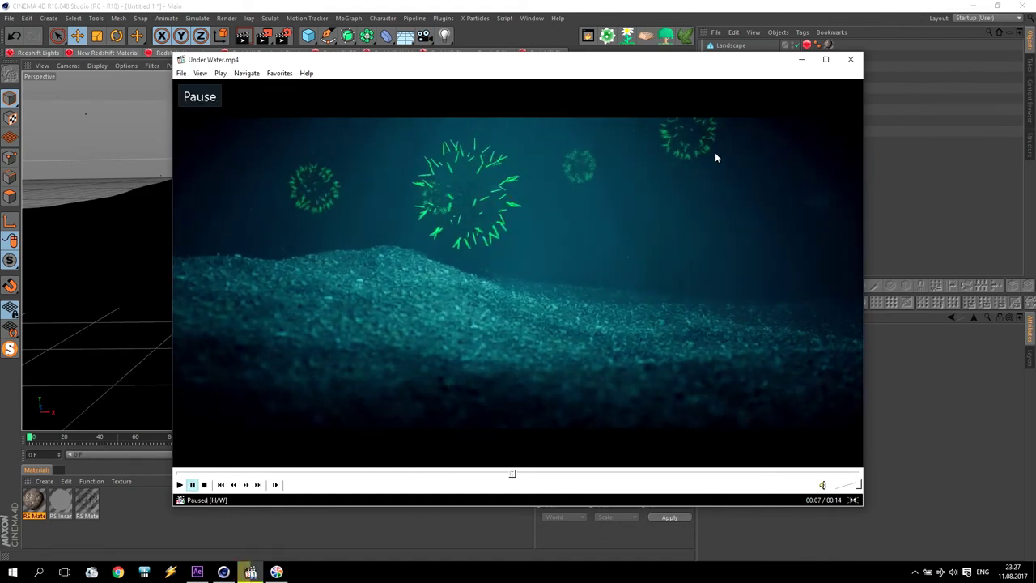
pyautogui.click(851, 60)
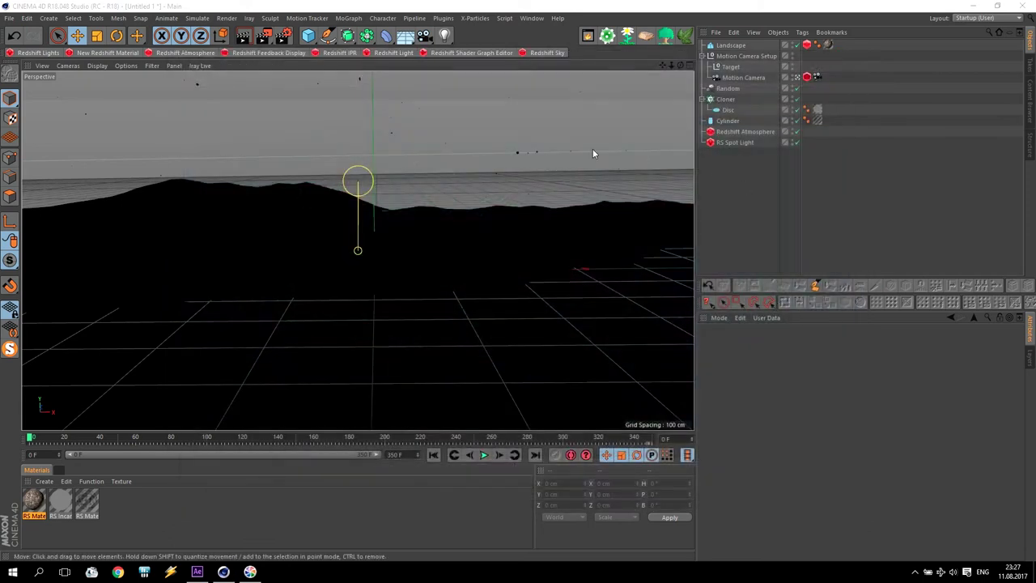
# Add a Sphere primitive and move it up above the landscape horizon.
pyautogui.click(309, 39)
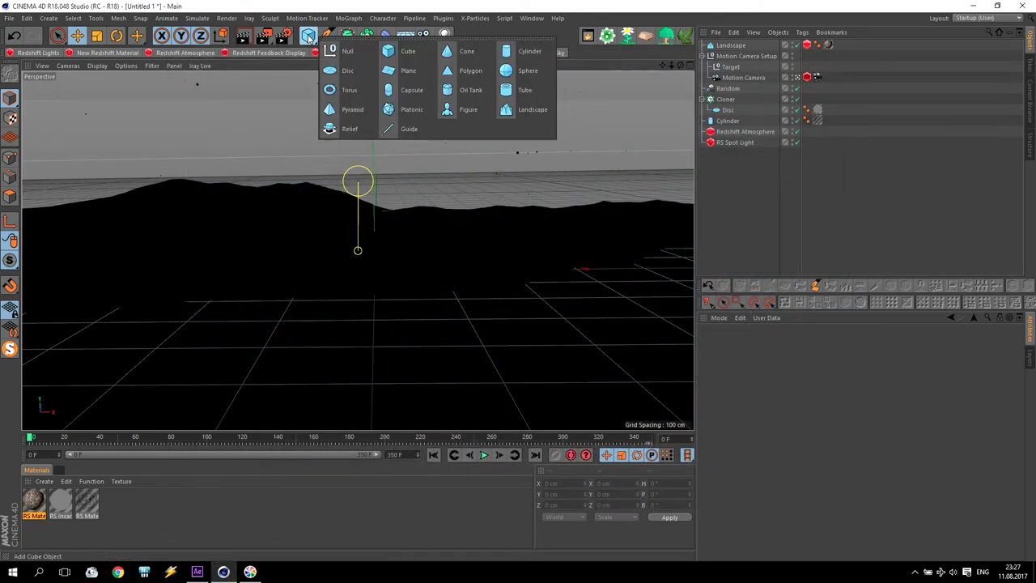
pyautogui.click(518, 72)
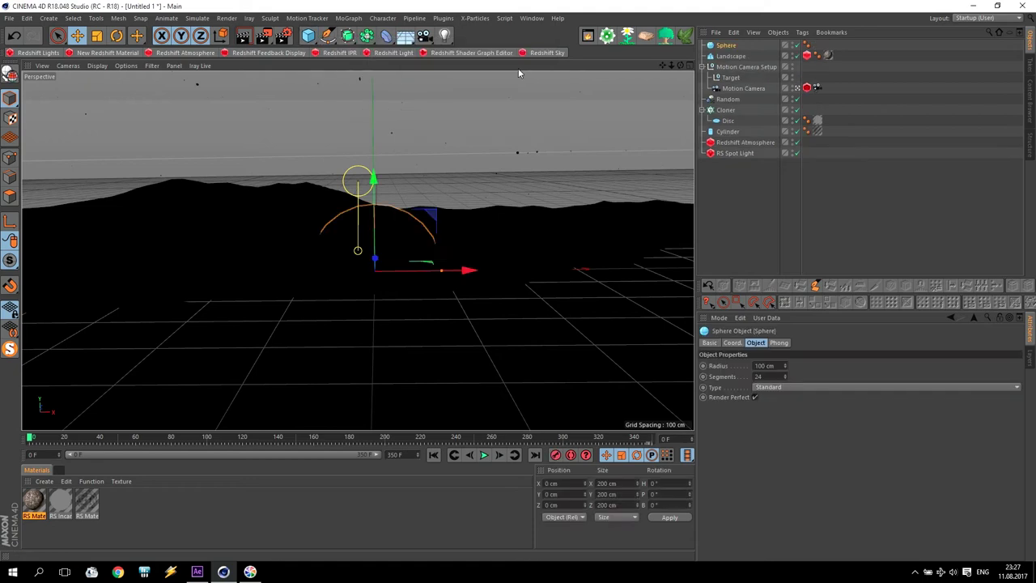
pyautogui.moveTo(374, 257)
pyautogui.mouseDown()
pyautogui.moveTo(374, 174)
pyautogui.moveTo(392, 166)
pyautogui.mouseUp()
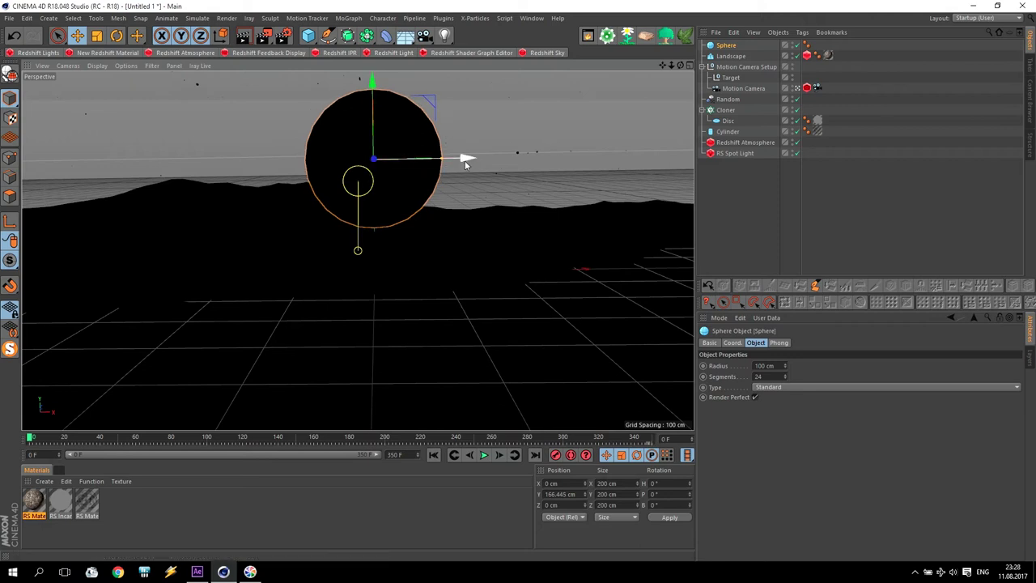
pyautogui.moveTo(463, 157); pyautogui.dragTo(548, 157)
pyautogui.moveTo(447, 158); pyautogui.dragTo(459, 159)
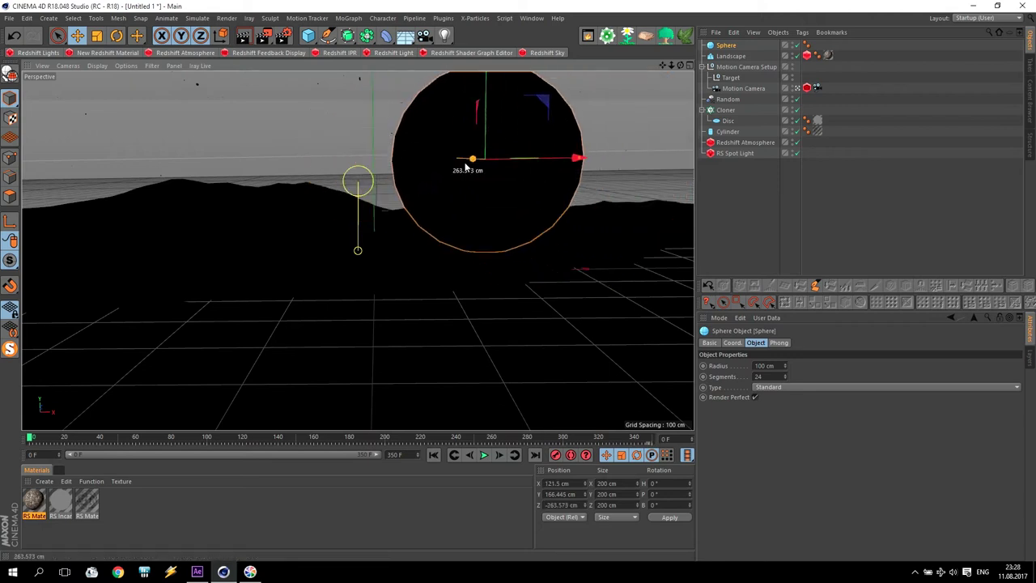
# Give the sphere a 25 cm radius, Icosahedron type and 10 segments, then nudge it into place.
pyautogui.doubleClick(769, 365)
pyautogui.write('25')
pyautogui.press('Return')
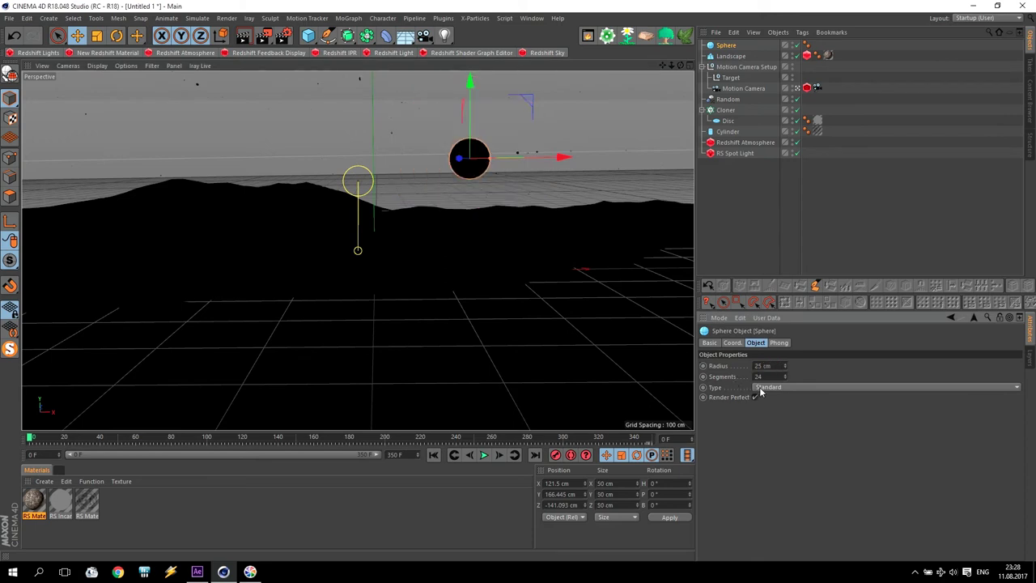
pyautogui.click(761, 389)
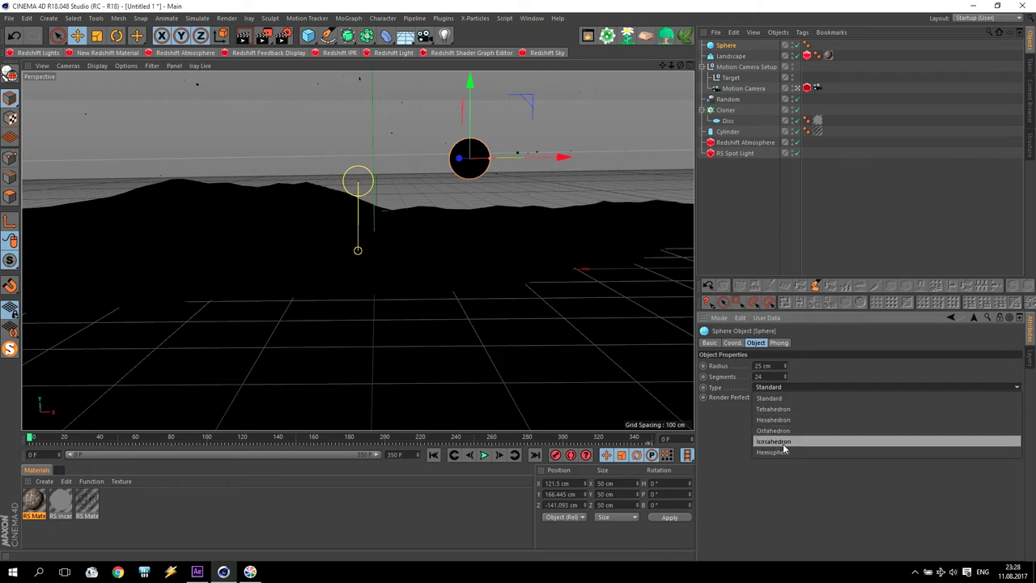
pyautogui.click(774, 441)
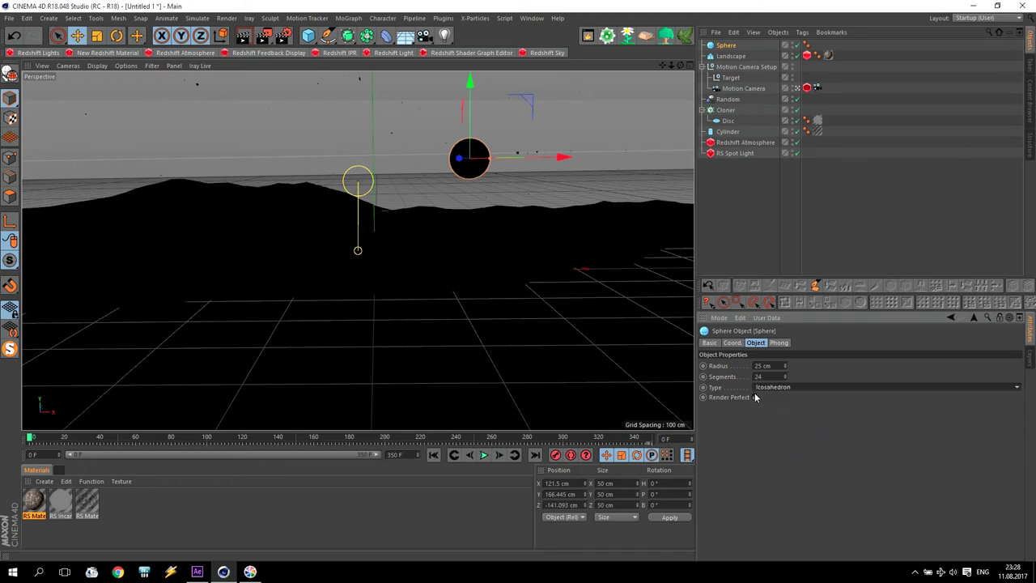
pyautogui.click(739, 372)
pyautogui.write('10')
pyautogui.press('Return')
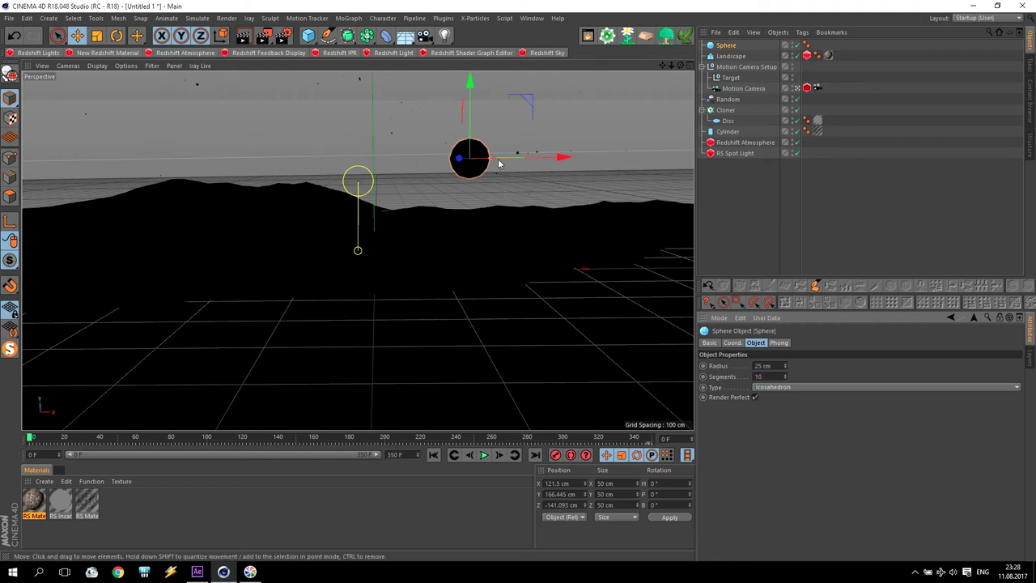
pyautogui.moveTo(461, 162)
pyautogui.mouseDown()
pyautogui.moveTo(525, 166)
pyautogui.moveTo(459, 166)
pyautogui.mouseUp()
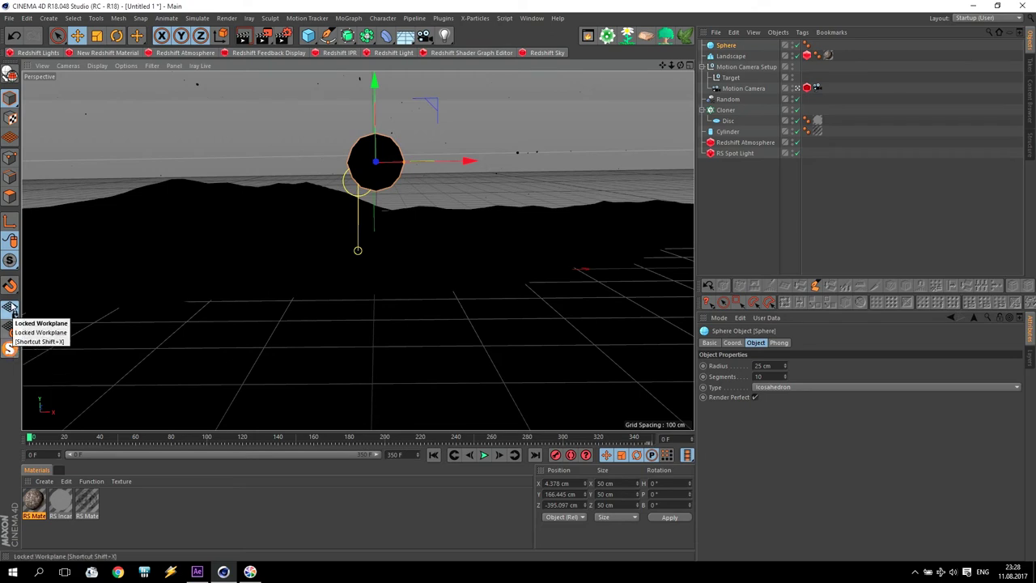
# Isolate the sphere in the viewport and lower it on Y to 112.522 cm.
pyautogui.click(10, 260)
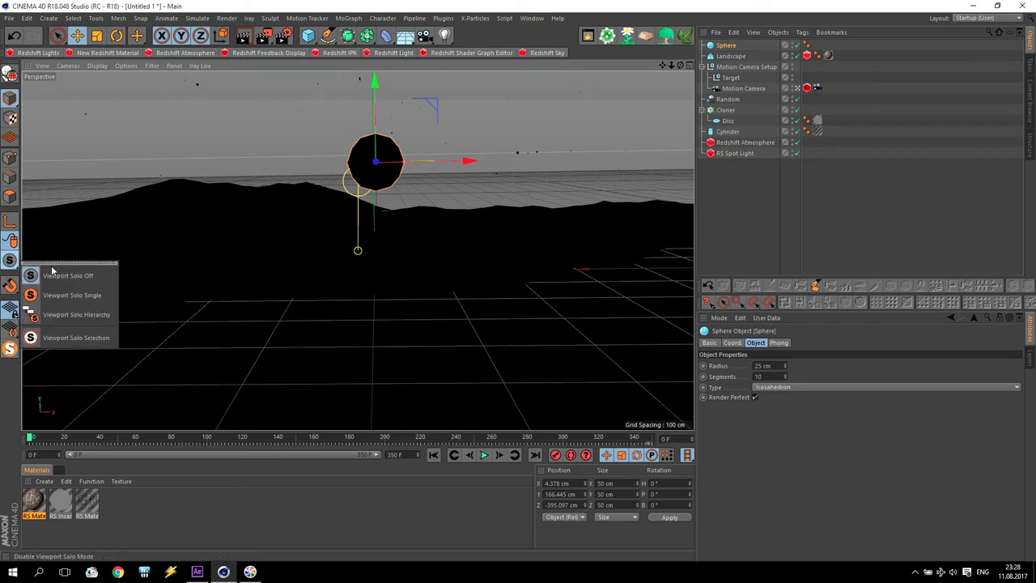
pyautogui.click(90, 297)
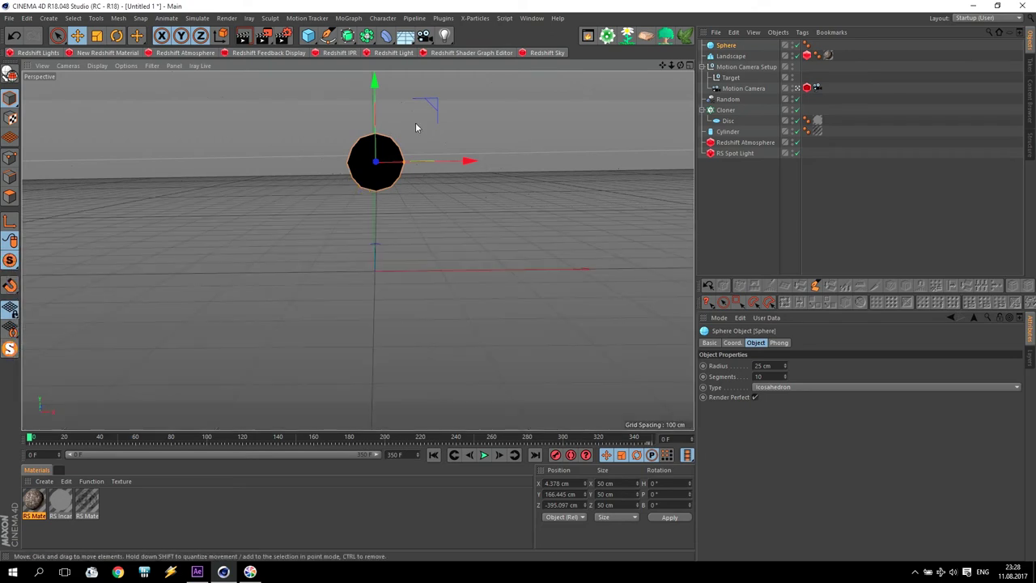
pyautogui.moveTo(375, 84)
pyautogui.mouseDown()
pyautogui.moveTo(390, 221)
pyautogui.moveTo(389, 149)
pyautogui.mouseUp()
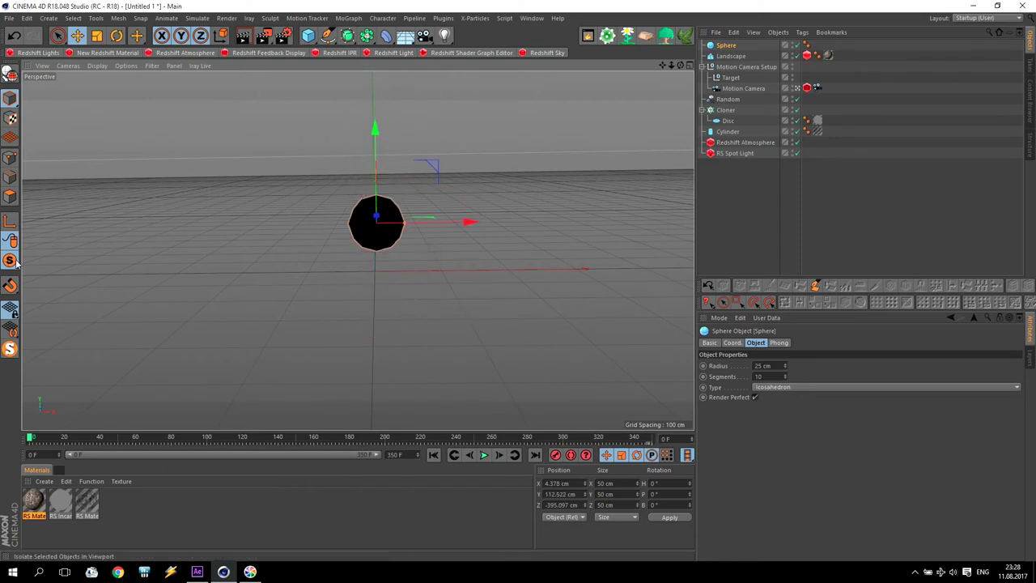
pyautogui.moveTo(10, 260); pyautogui.dragTo(67, 272)
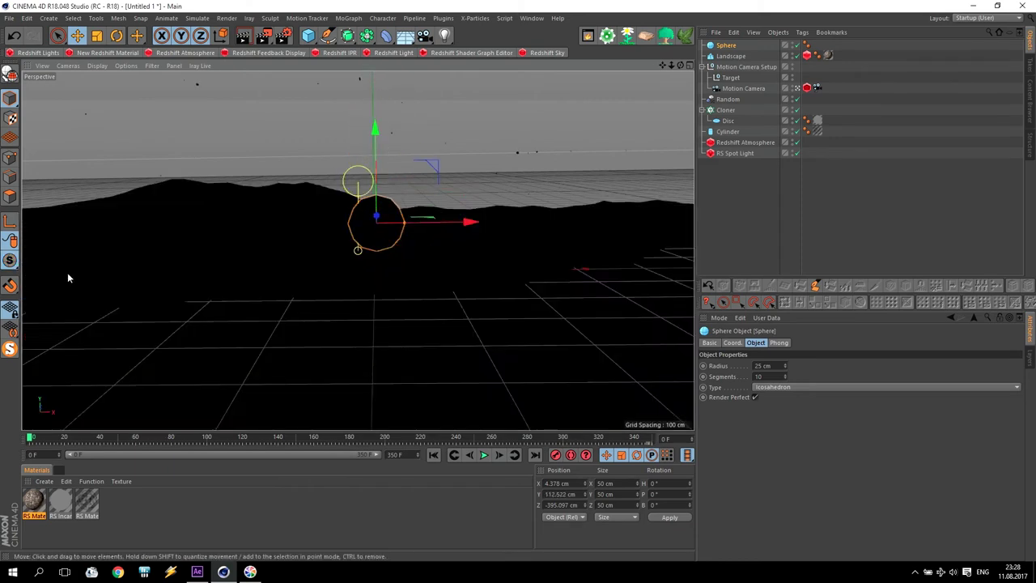
pyautogui.click(8, 350)
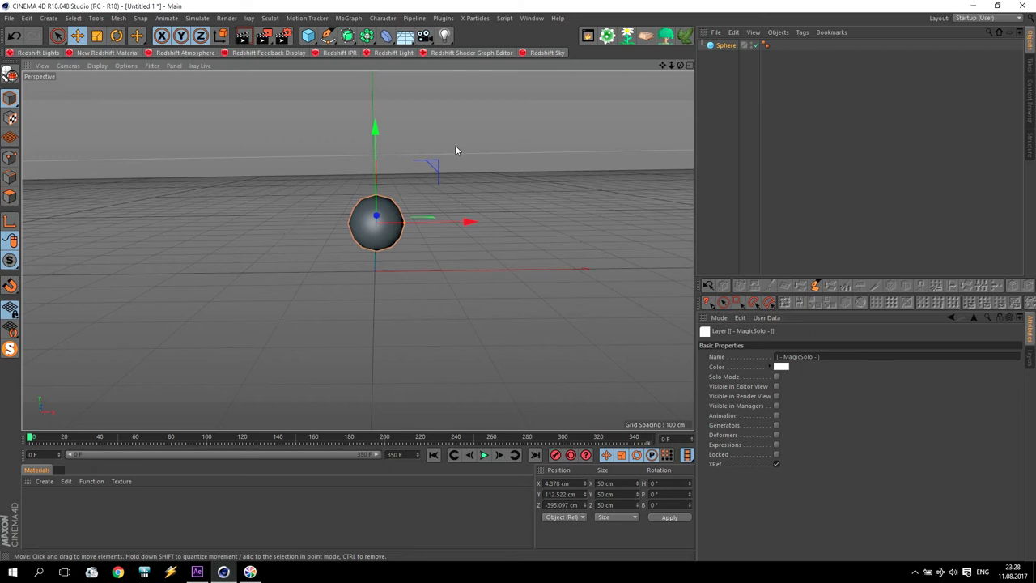
pyautogui.click(11, 348)
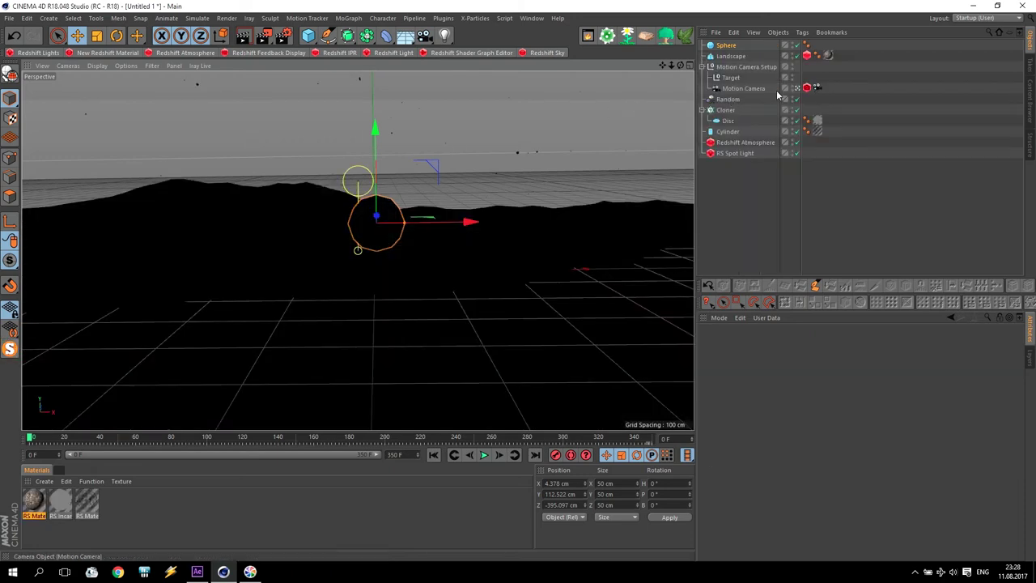
# Check the Motion Camera view, then MagicSolo the sphere and zoom in on it.
pyautogui.click(741, 88)
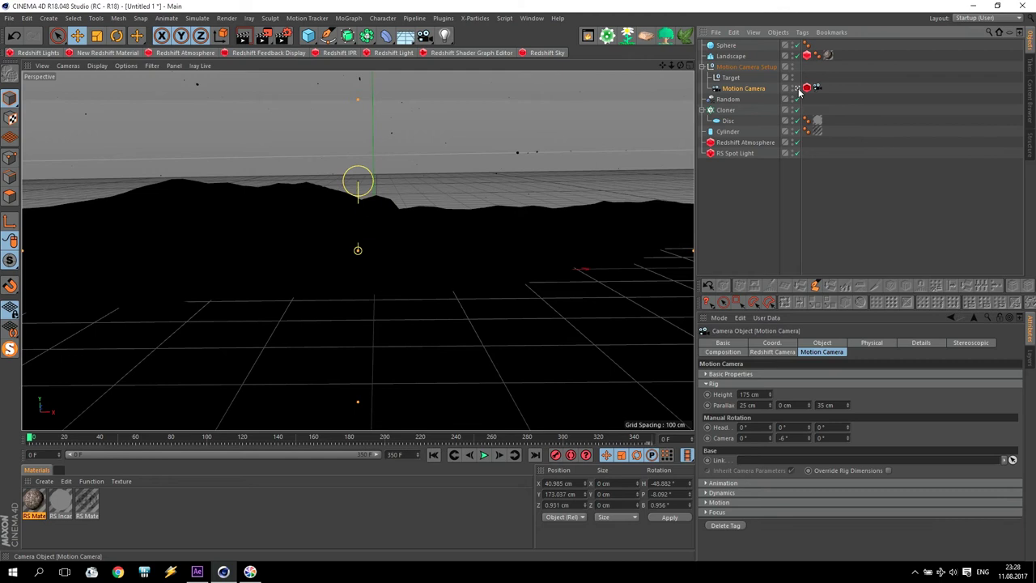
pyautogui.click(798, 88)
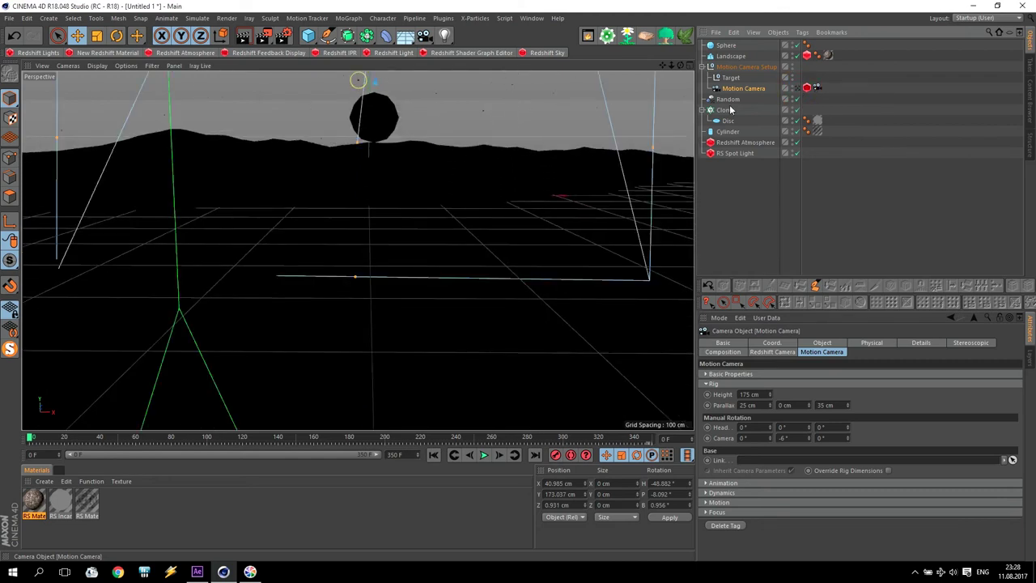
pyautogui.click(733, 45)
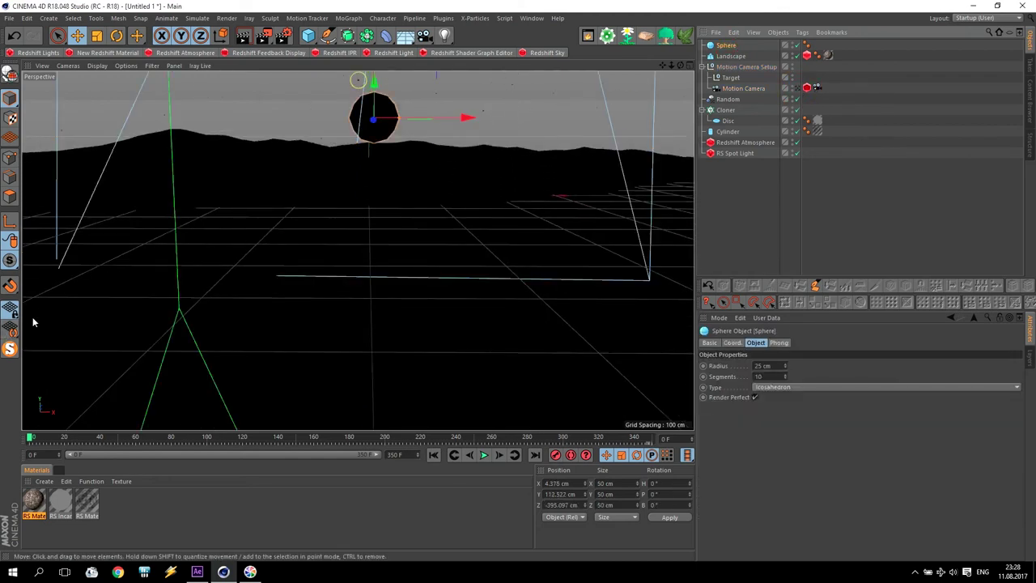
pyautogui.click(10, 330)
pyautogui.moveTo(671, 66)
pyautogui.mouseDown()
pyautogui.moveTo(666, 55)
pyautogui.moveTo(429, 187)
pyautogui.mouseUp()
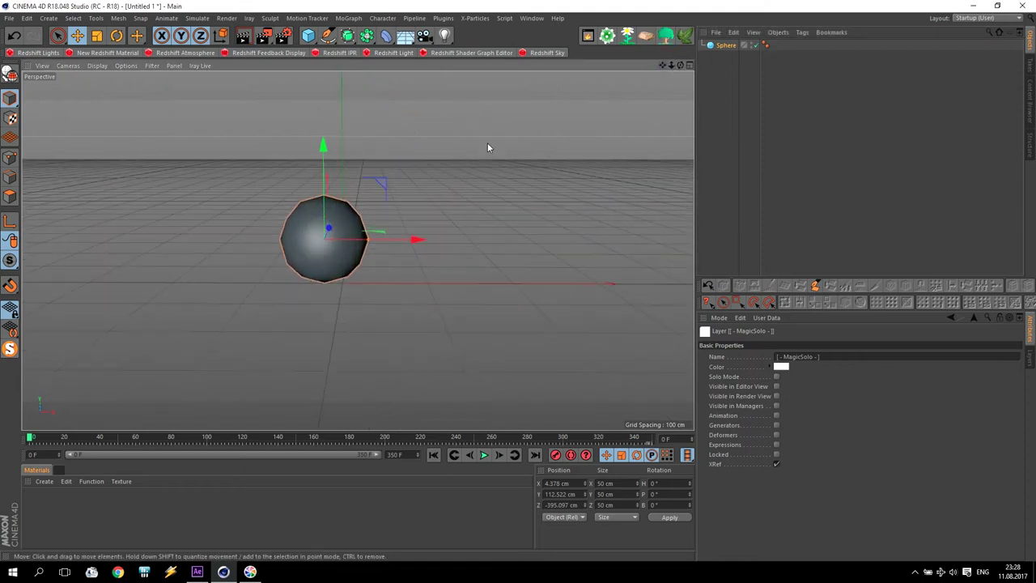
# Make the sphere editable and box-select all of its polygon faces.
pyautogui.click(322, 236)
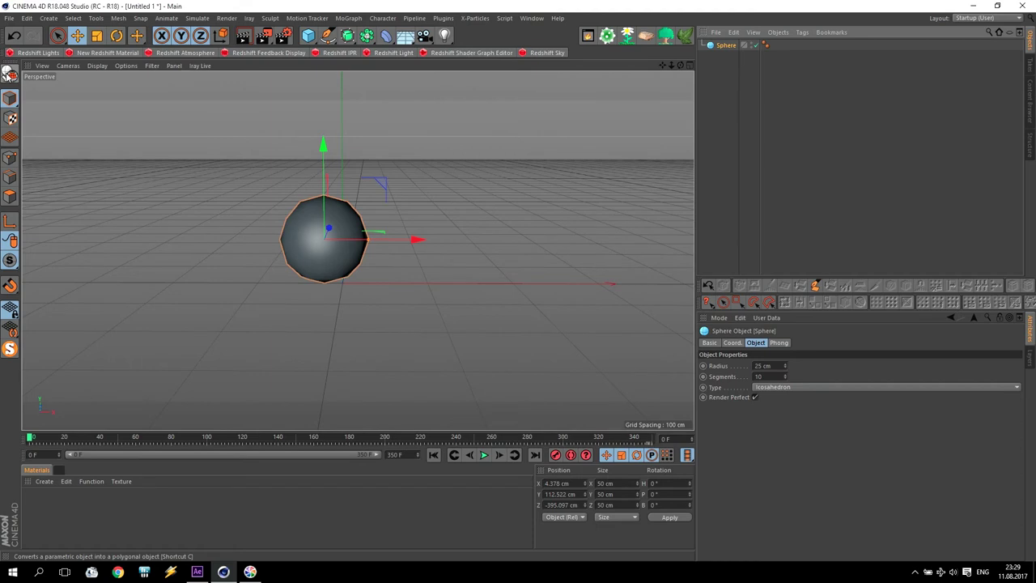
pyautogui.click(8, 73)
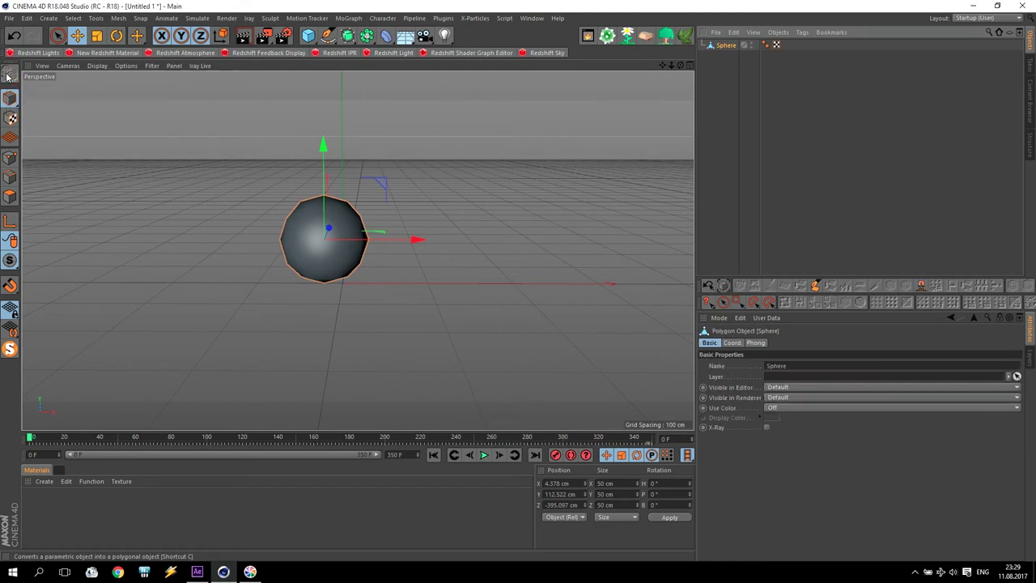
pyautogui.click(6, 197)
pyautogui.click(56, 36)
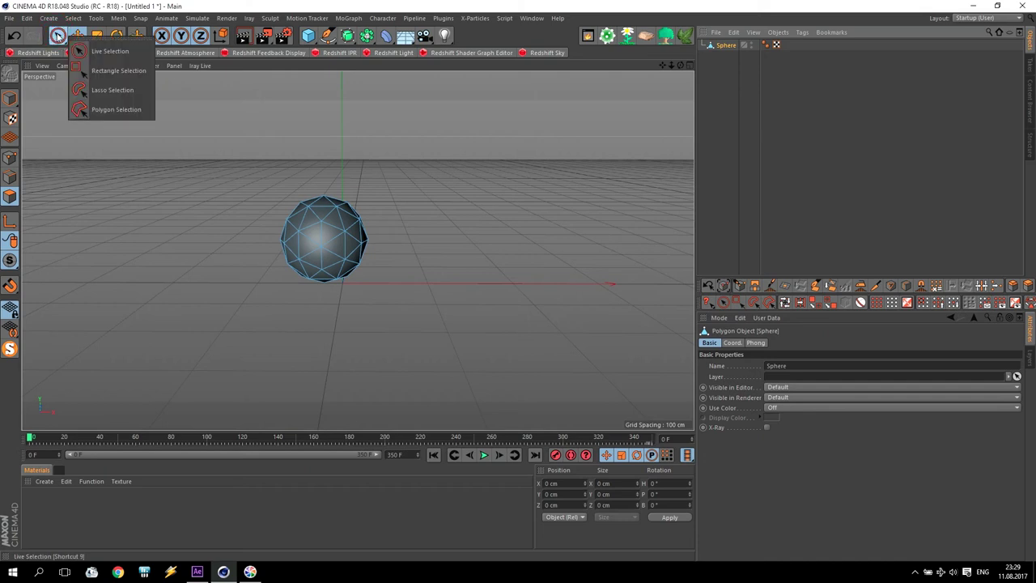
pyautogui.click(117, 71)
pyautogui.moveTo(156, 142)
pyautogui.mouseDown()
pyautogui.moveTo(379, 271)
pyautogui.moveTo(479, 345)
pyautogui.mouseUp()
pyautogui.moveTo(271, 252)
pyautogui.keyDown('alt'); pyautogui.mouseDown()
pyautogui.moveTo(233, 234)
pyautogui.moveTo(306, 246)
pyautogui.moveTo(225, 222)
pyautogui.moveTo(229, 233)
pyautogui.mouseUp(); pyautogui.keyUp('alt')
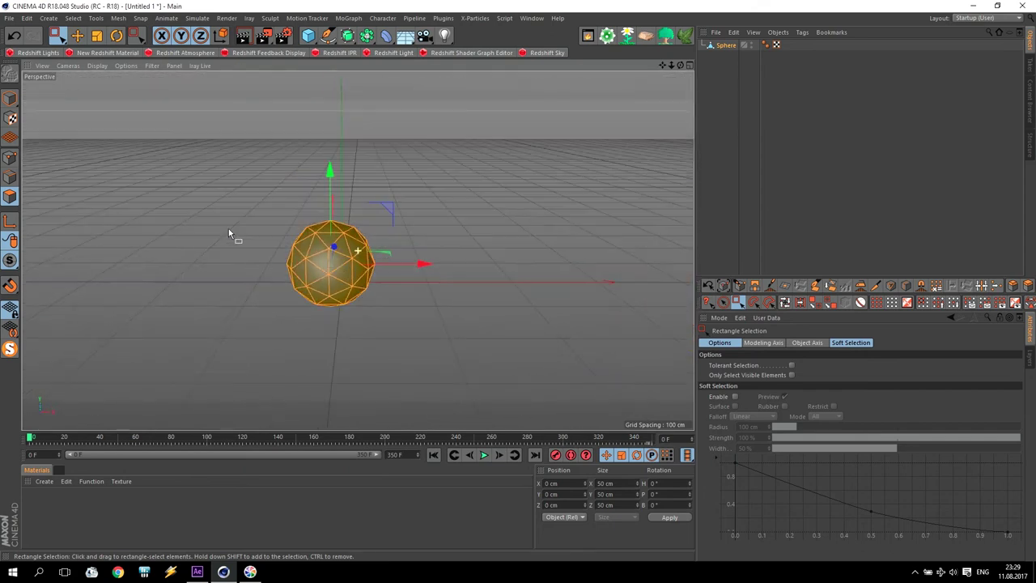
# Apply Matrix Extrude to the selected faces with Steps set to 3.
pyautogui.rightClick(306, 255)
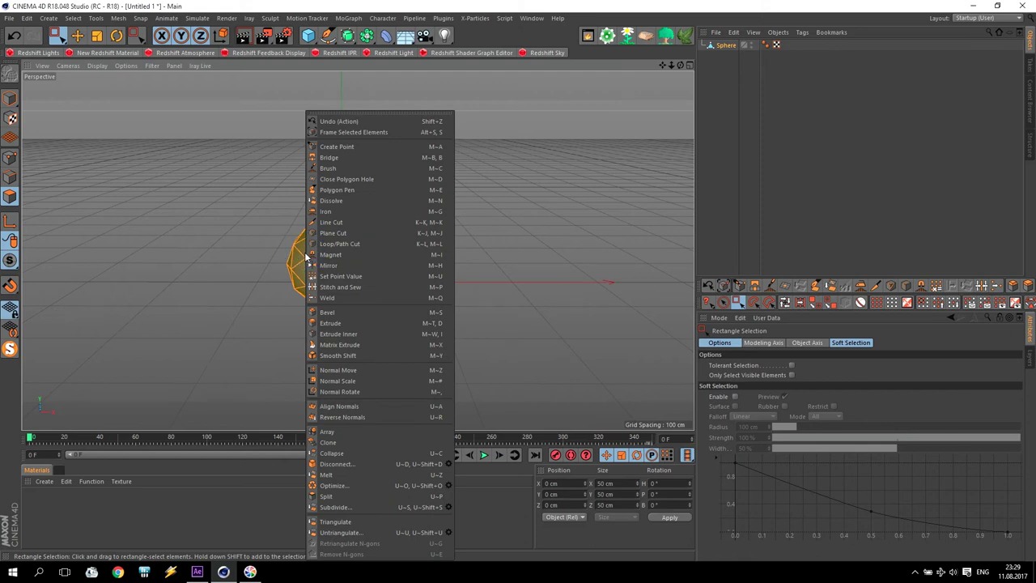
pyautogui.click(362, 346)
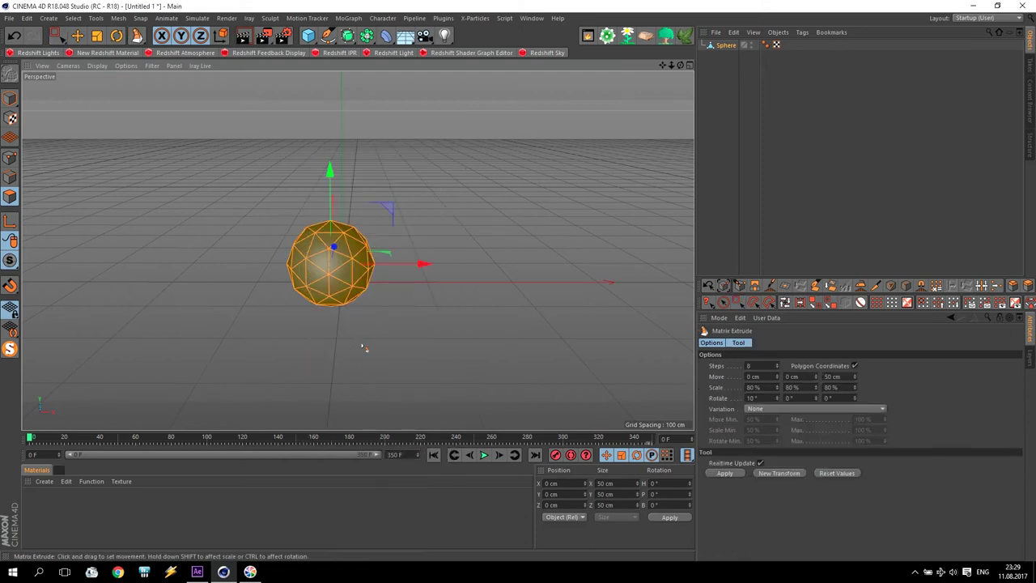
pyautogui.click(710, 365)
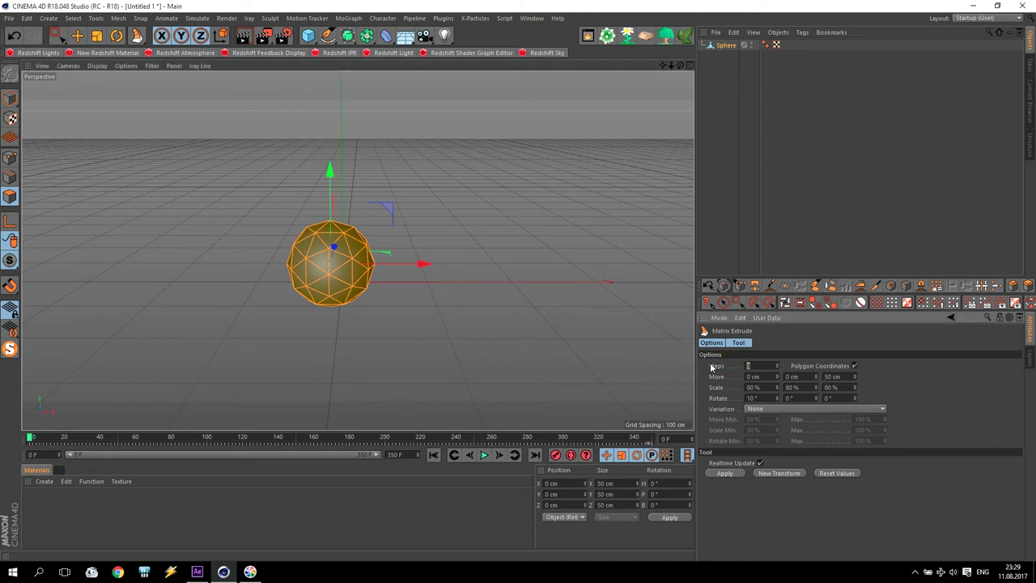
pyautogui.write('3')
pyautogui.click(728, 371)
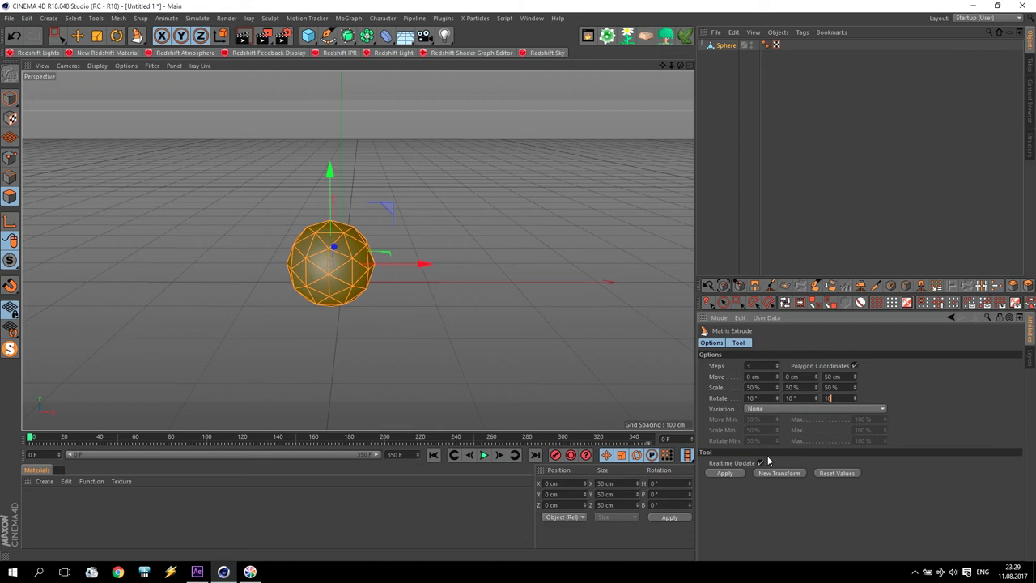
# Matrix-extrude the selected polygons with Move Z at 25 cm, then drag to lengthen the spikes.
pyautogui.click(723, 474)
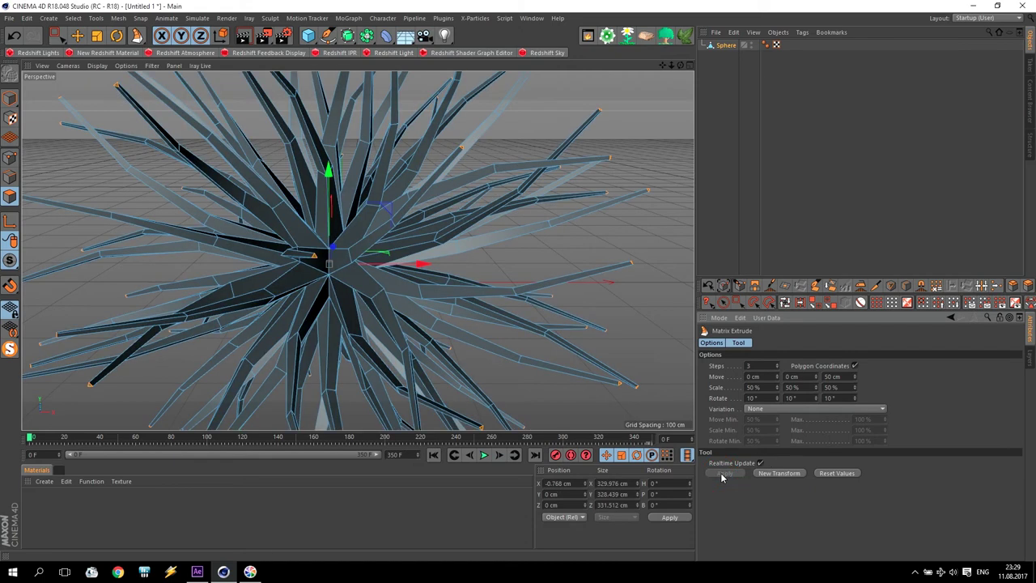
pyautogui.scroll(-3, 445, 385)
pyautogui.scroll(-5, 445, 385)
pyautogui.scroll(4, 409, 402)
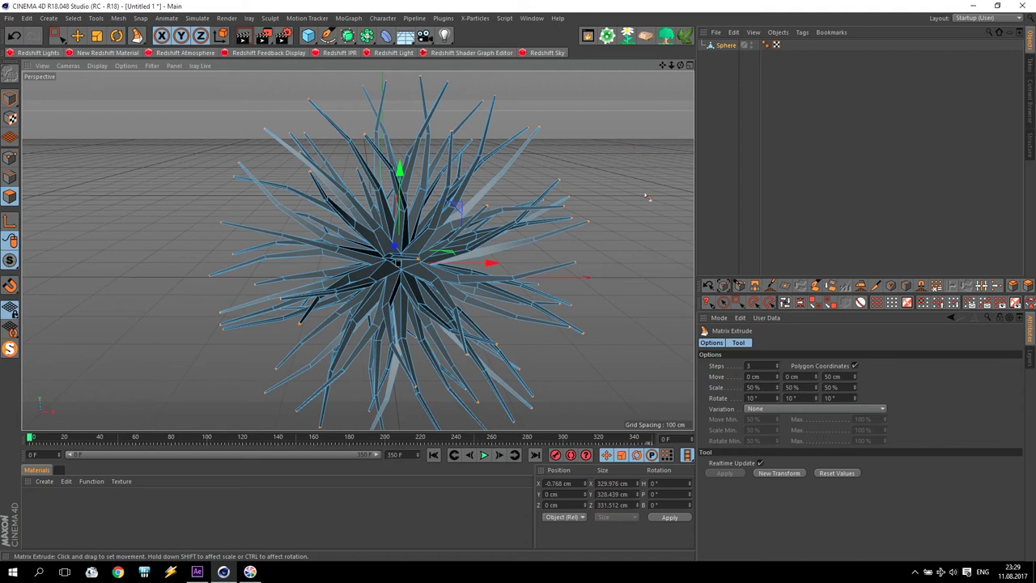
pyautogui.moveTo(853, 378); pyautogui.dragTo(793, 368)
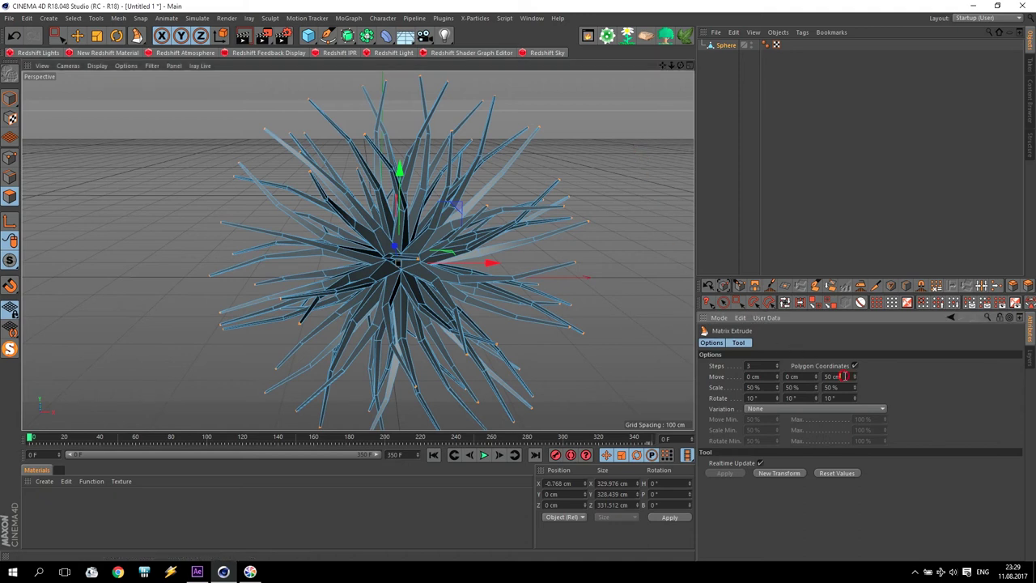
pyautogui.write('25')
pyautogui.press('Return')
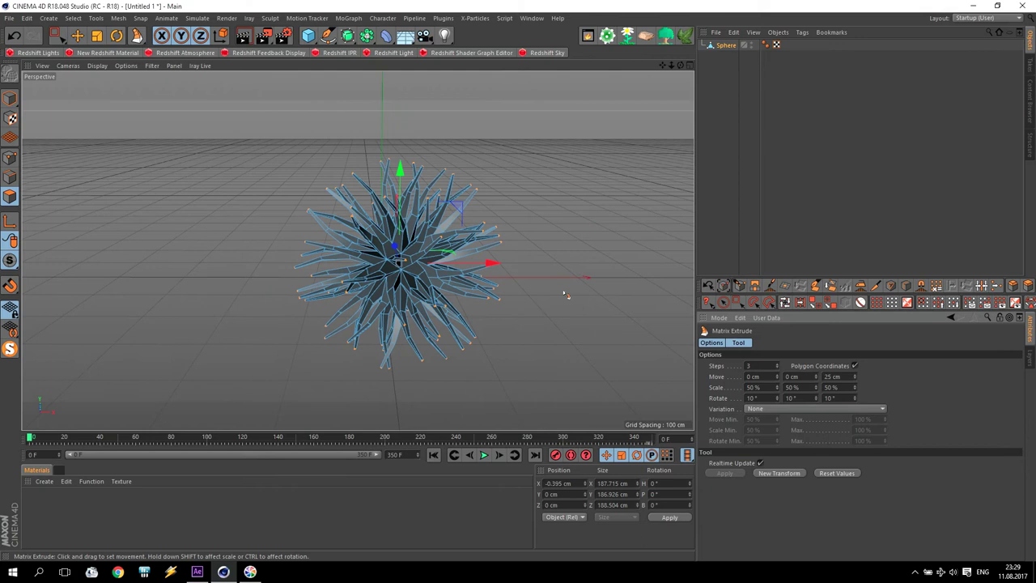
pyautogui.moveTo(435, 274); pyautogui.dragTo(437, 275)
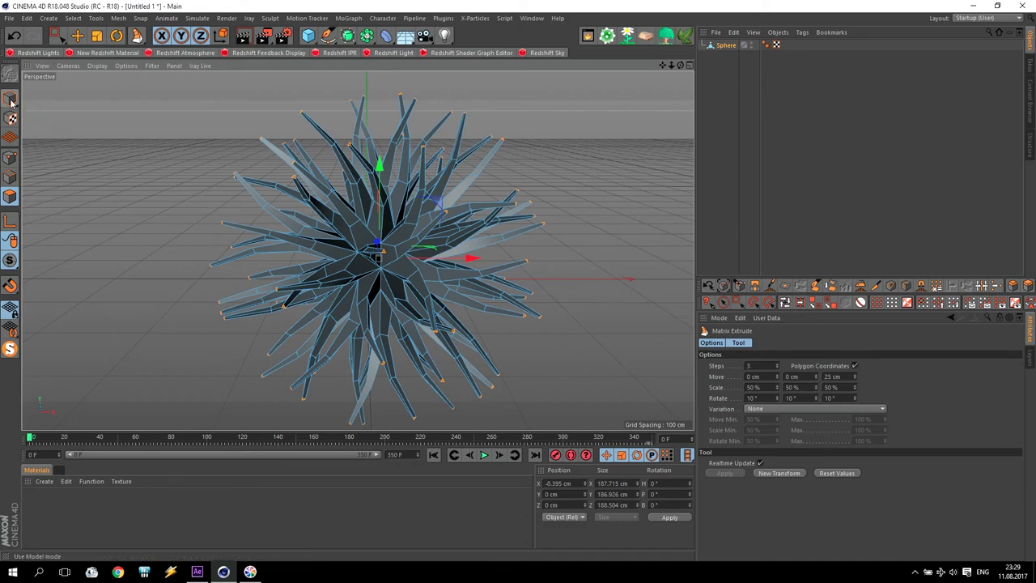
# Switch to Model mode and create a new Redshift RS Material.
pyautogui.click(77, 35)
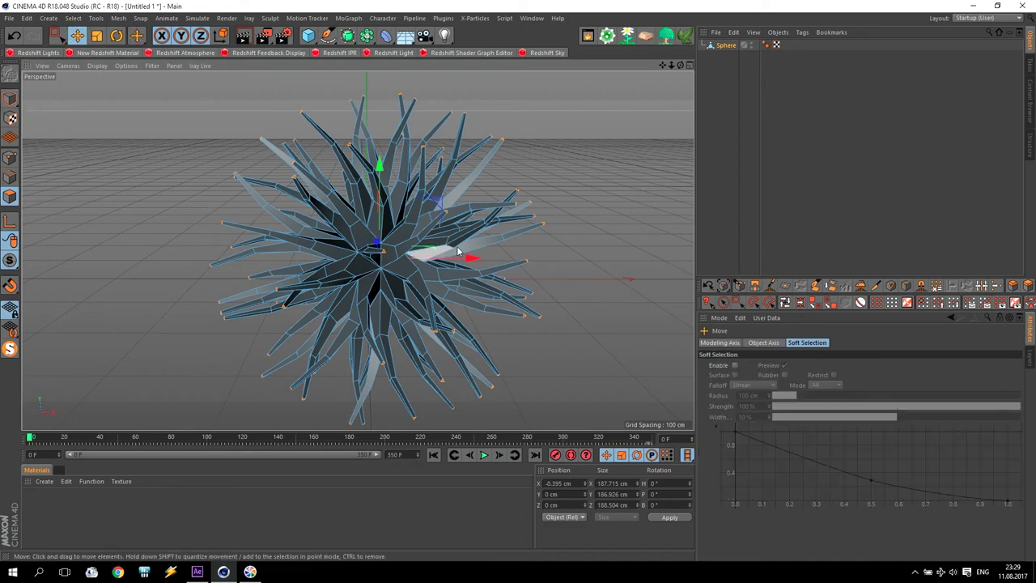
pyautogui.click(11, 98)
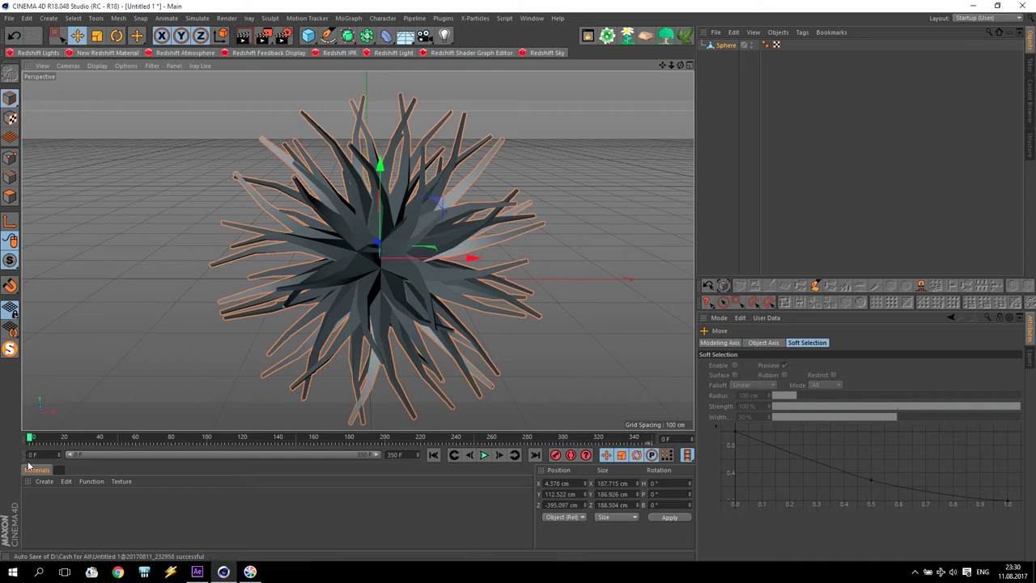
pyautogui.click(44, 481)
pyautogui.moveTo(176, 403)
pyautogui.click(220, 404)
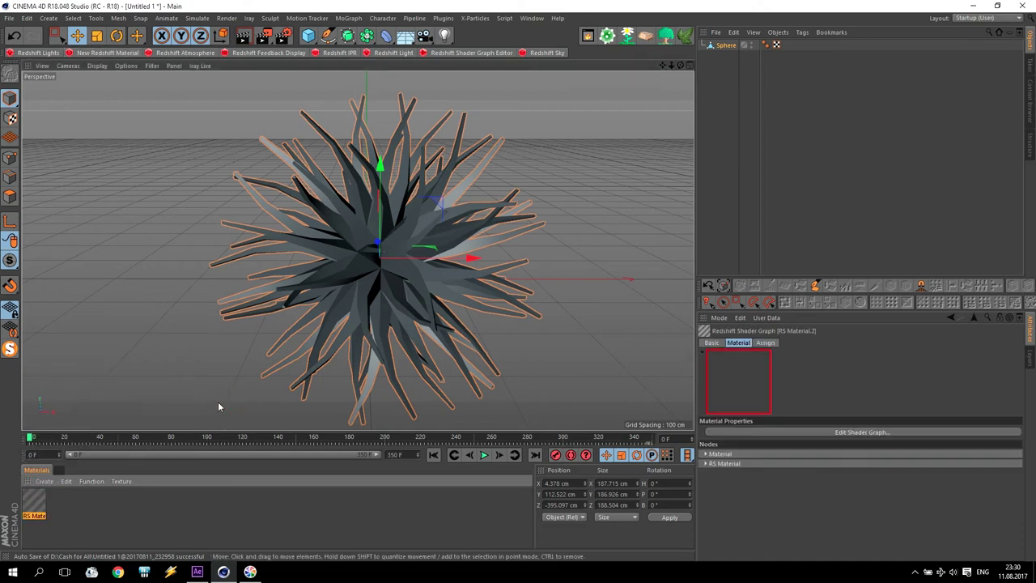
# Add an RS Incandescent material and apply the RS Material to the Sphere.
pyautogui.click(46, 482)
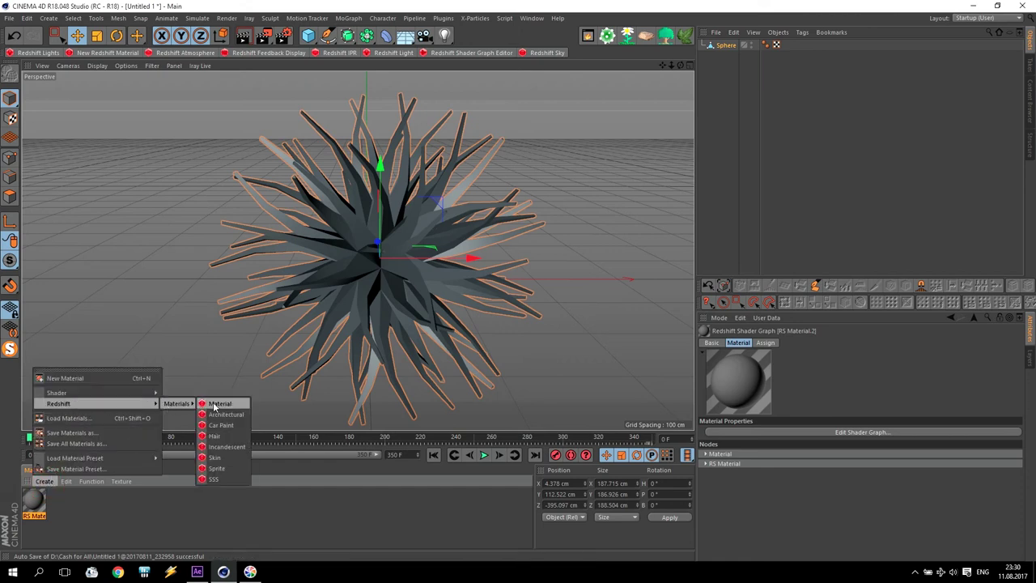
pyautogui.click(230, 450)
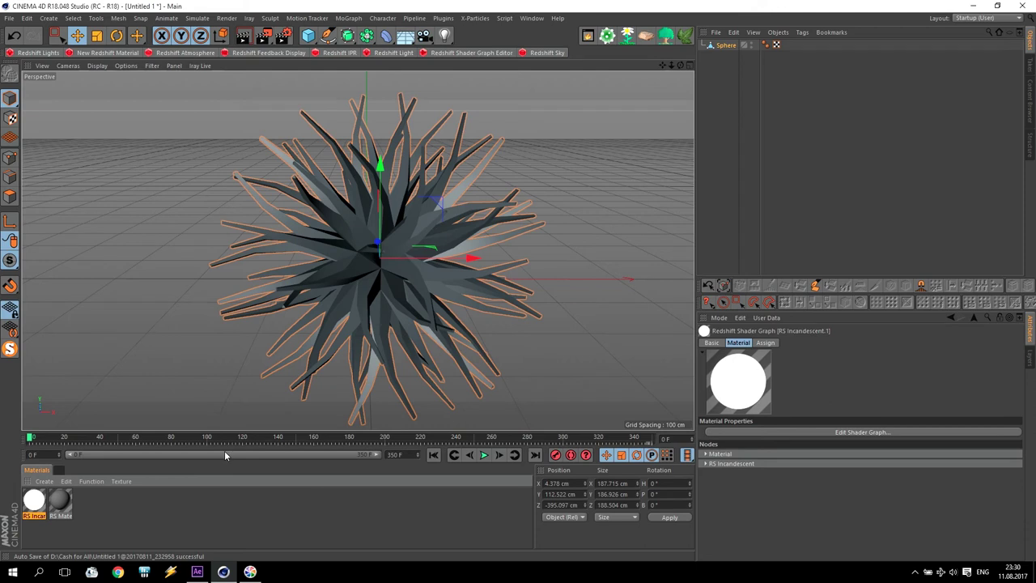
pyautogui.click(60, 505)
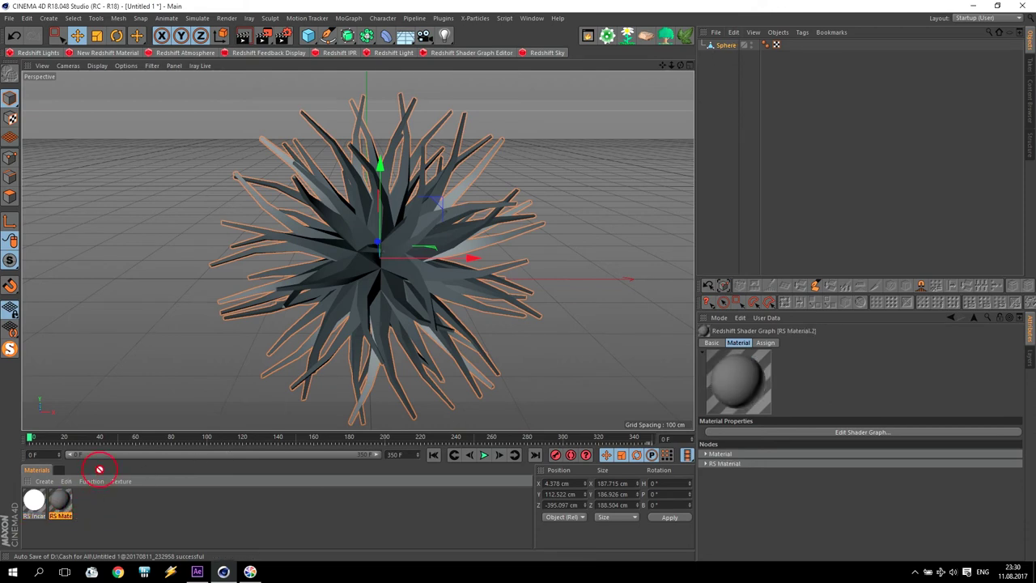
pyautogui.moveTo(731, 49); pyautogui.dragTo(731, 47)
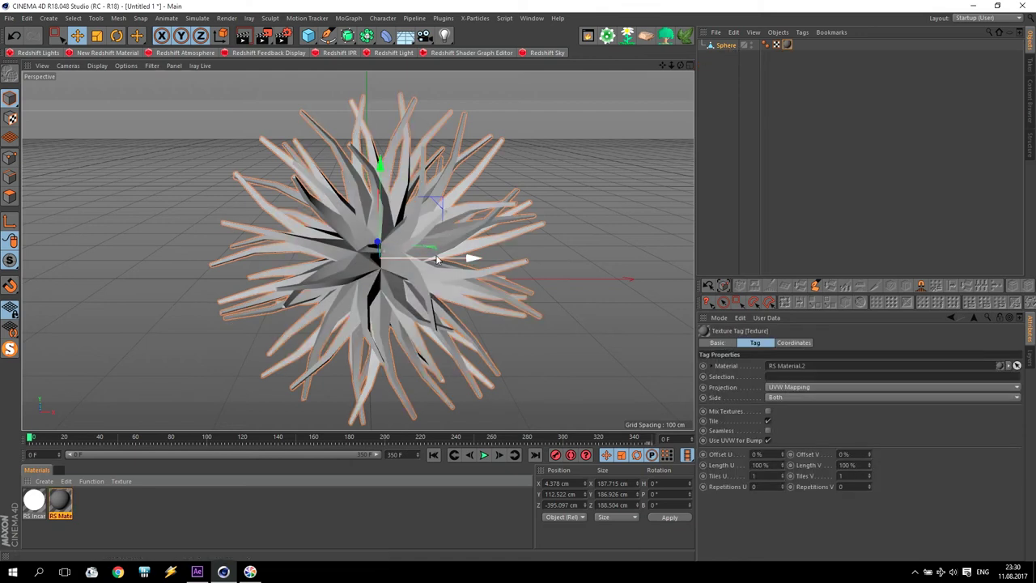
# Switch to the four-view layout, toggle Solo off and back on, and locate the sphere.
pyautogui.middleClick(396, 256)
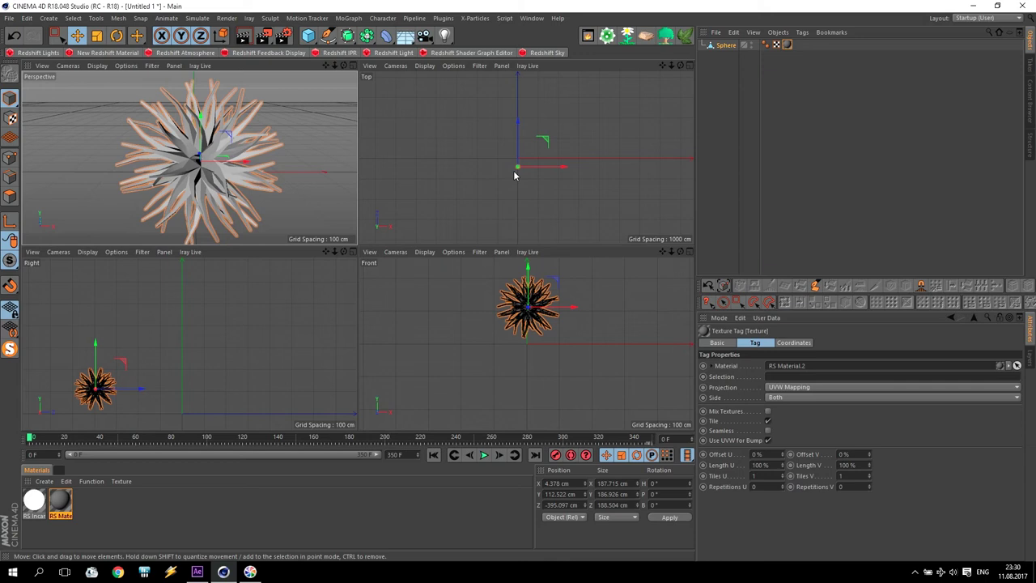
pyautogui.scroll(-3, 513, 170)
pyautogui.scroll(-5, 544, 154)
pyautogui.scroll(-5, 563, 136)
pyautogui.scroll(3, 627, 101)
pyautogui.scroll(4, 534, 89)
pyautogui.scroll(3, 502, 110)
pyautogui.scroll(3, 485, 117)
pyautogui.scroll(-3, 597, 121)
pyautogui.scroll(-4, 603, 138)
pyautogui.scroll(-4, 617, 133)
pyautogui.scroll(-2, 624, 132)
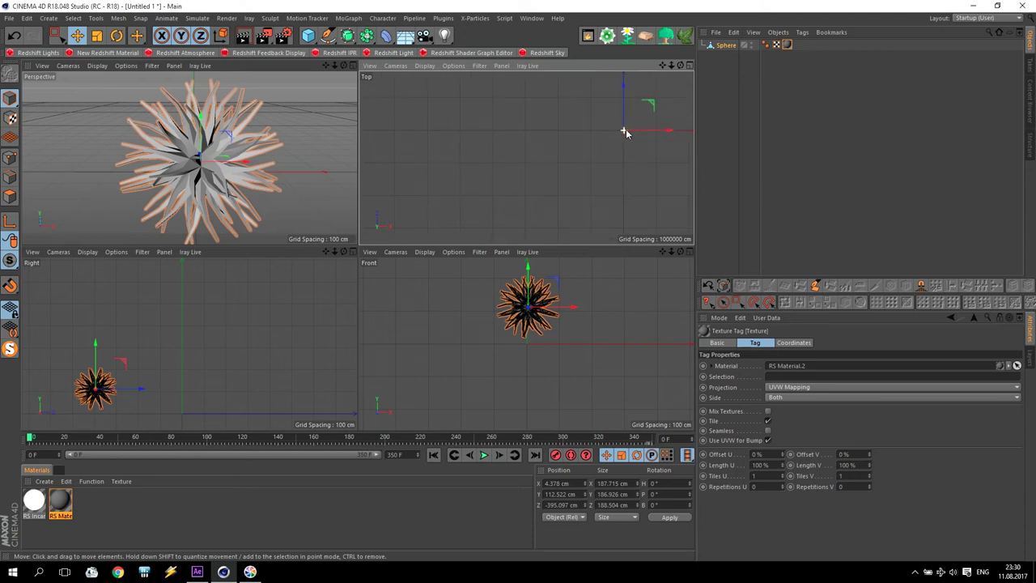
pyautogui.moveTo(662, 65); pyautogui.dragTo(526, 157)
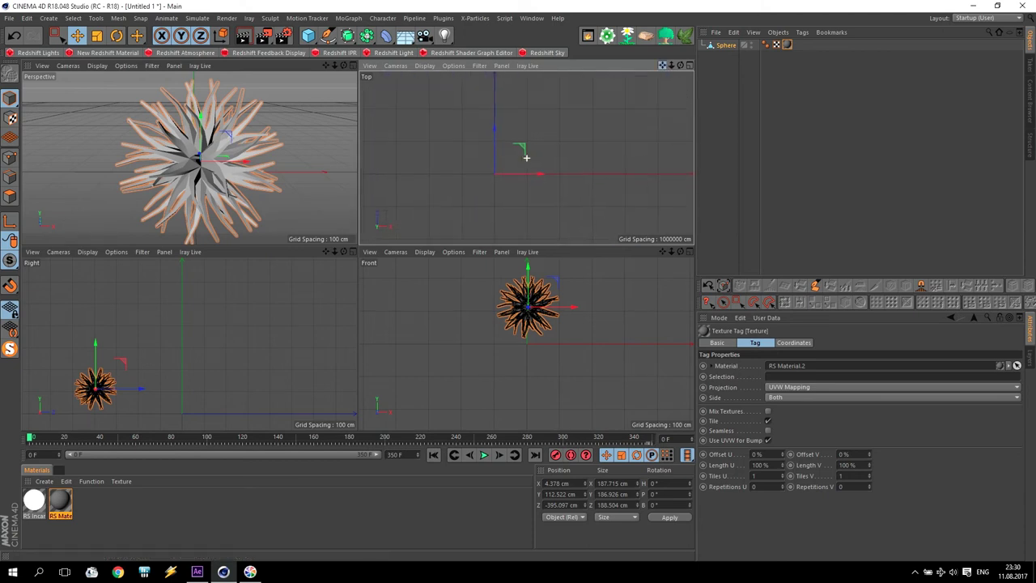
pyautogui.scroll(1, 496, 173)
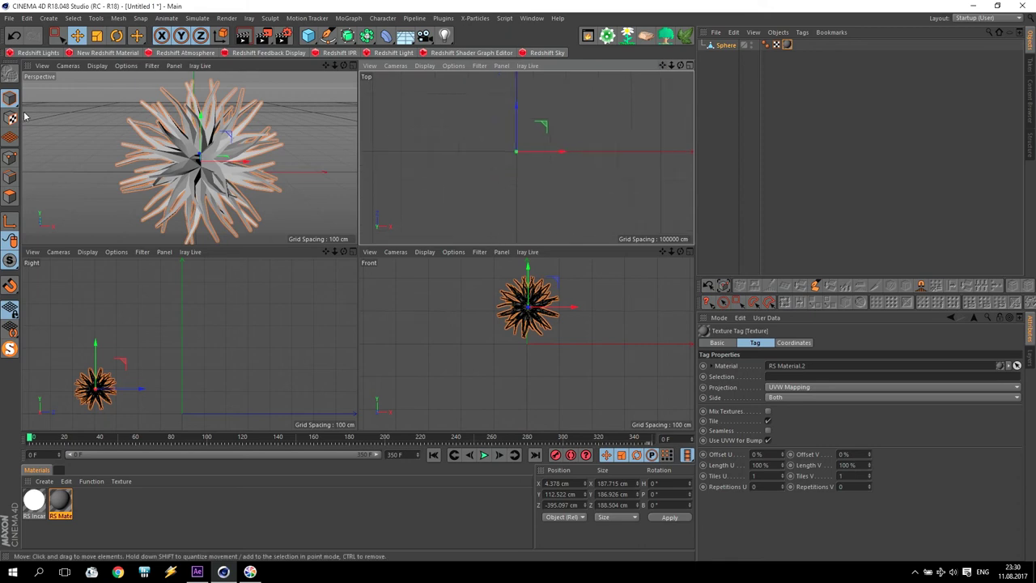
pyautogui.click(9, 348)
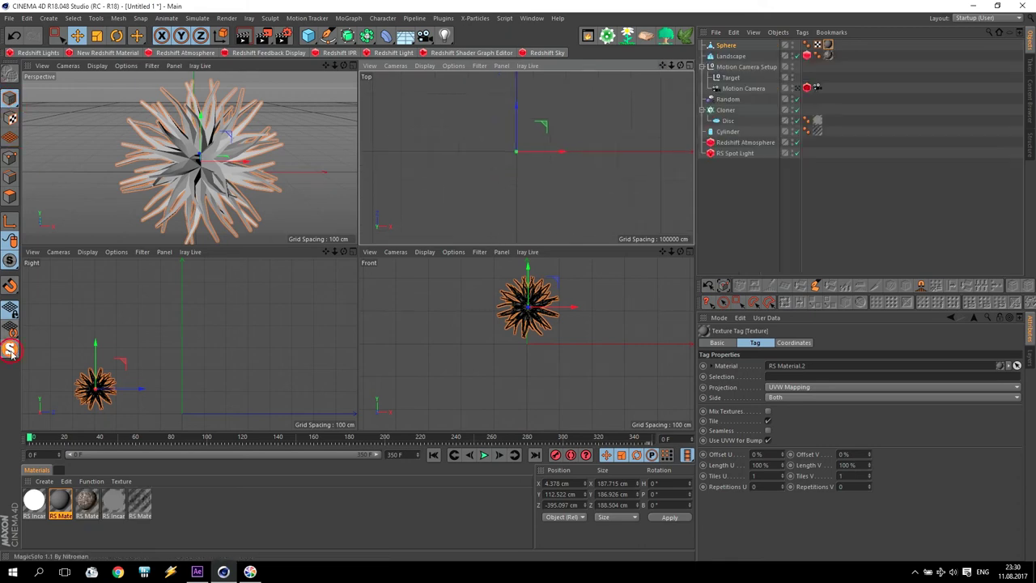
pyautogui.click(10, 349)
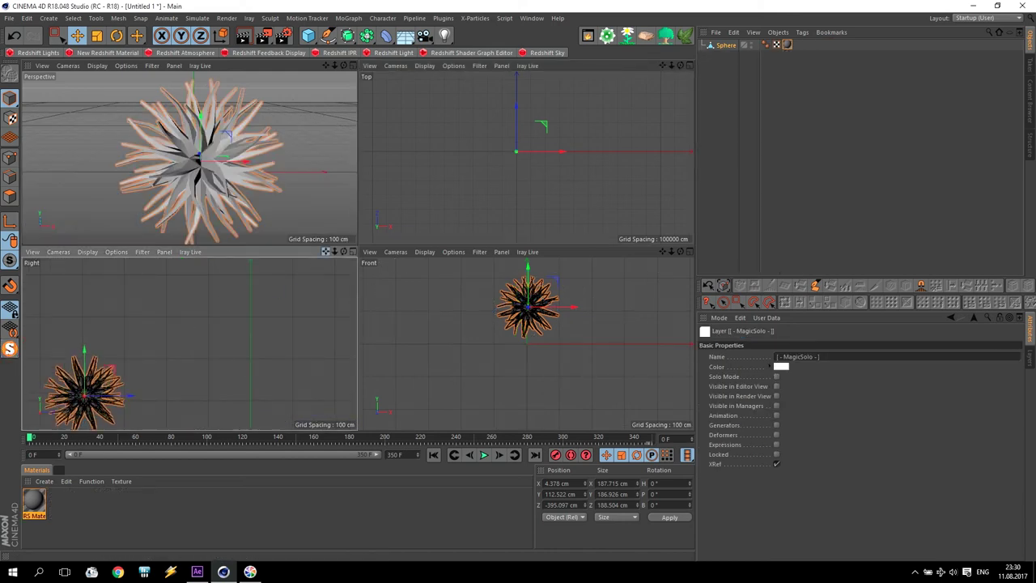
pyautogui.moveTo(326, 251); pyautogui.dragTo(425, 203)
# Set the Sphere's X, Y and Z positions to 0 cm.
pyautogui.click(192, 169)
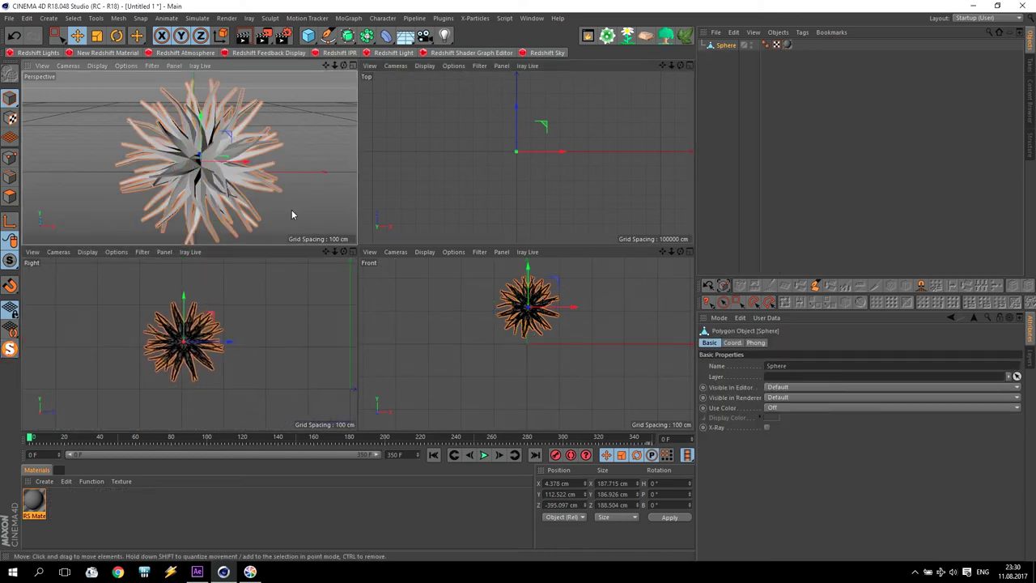
pyautogui.click(578, 505)
pyautogui.write('0')
pyautogui.press('Return')
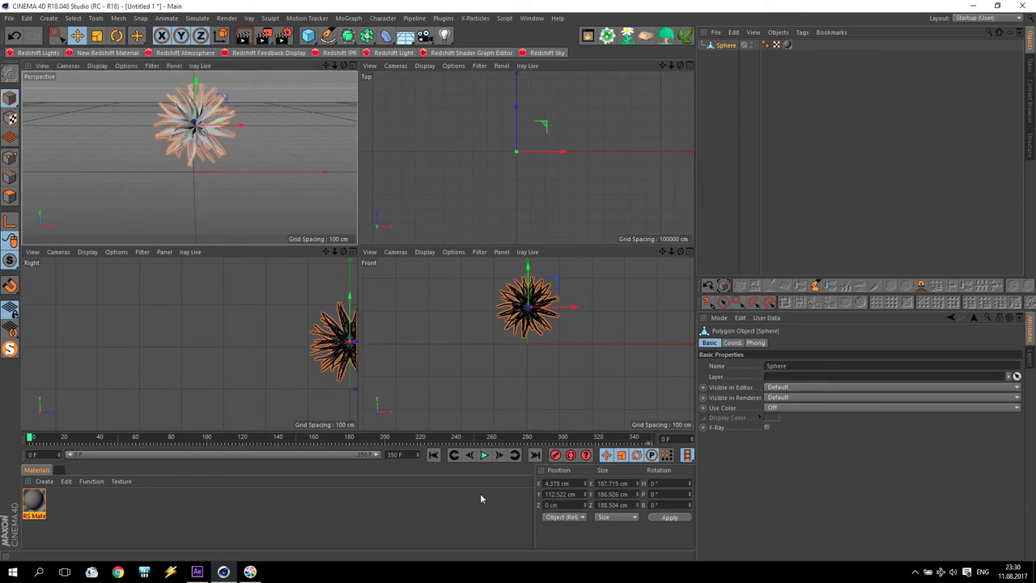
pyautogui.write('0')
pyautogui.press('Return')
pyautogui.hotkey('shift', 'Tab')
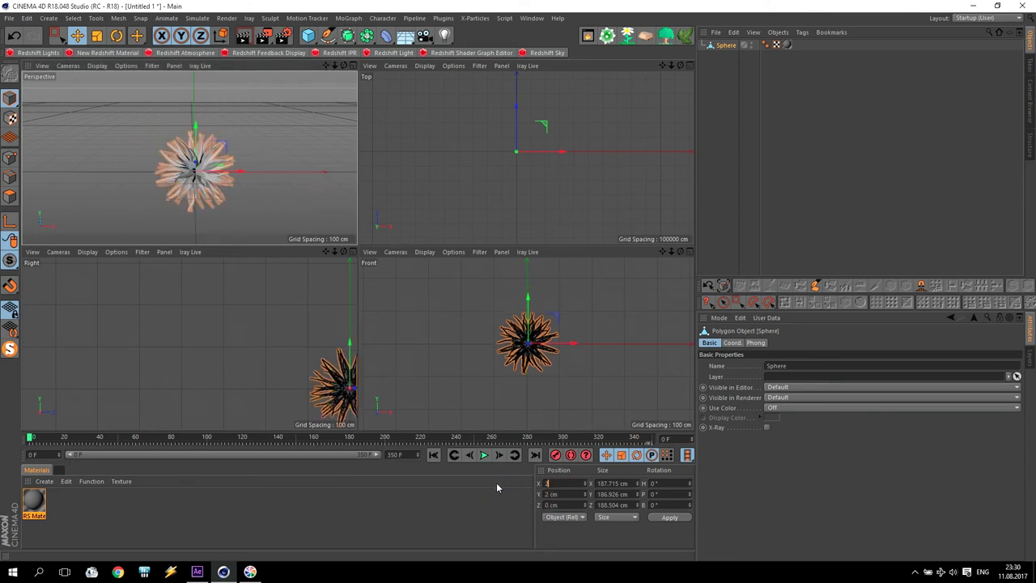
pyautogui.press('Return')
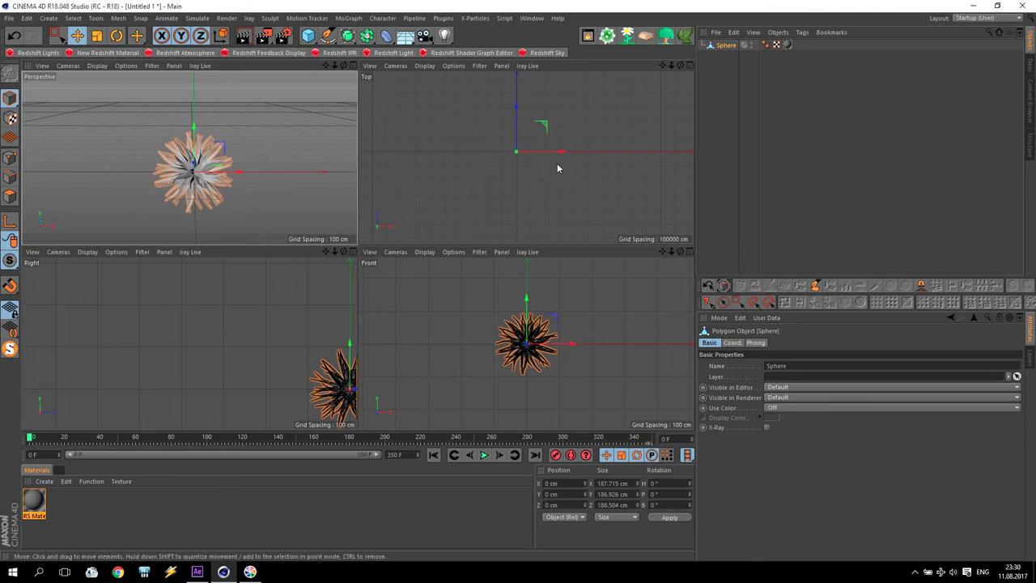
# Frame the centred sphere in the Top and Right views and maximise the Top view.
pyautogui.scroll(-2, 446, 162)
pyautogui.scroll(2, 446, 162)
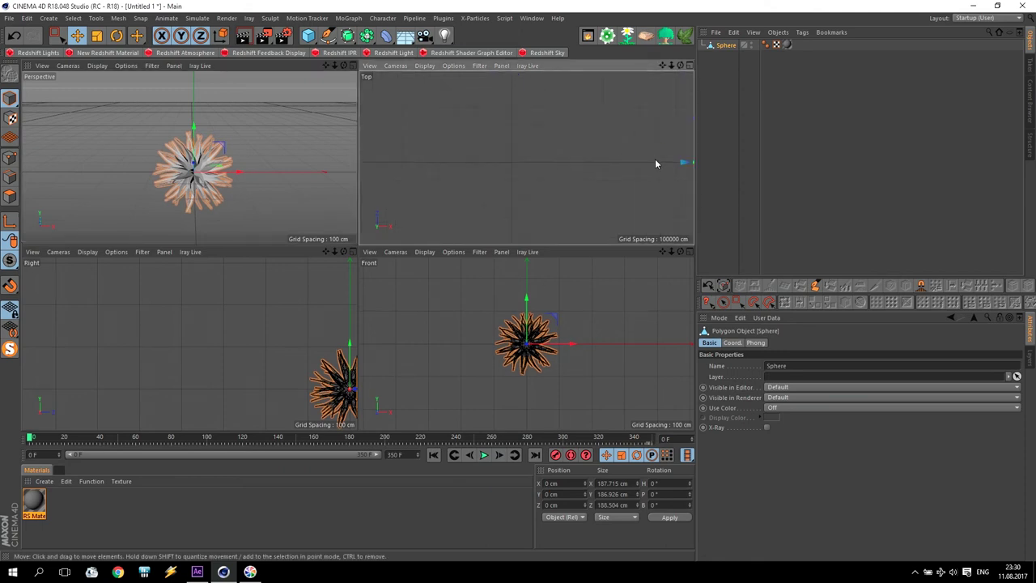
pyautogui.moveTo(662, 65); pyautogui.dragTo(544, 163)
pyautogui.press('h')
pyautogui.scroll(1, 532, 182)
pyautogui.scroll(2, 531, 181)
pyautogui.scroll(2, 527, 178)
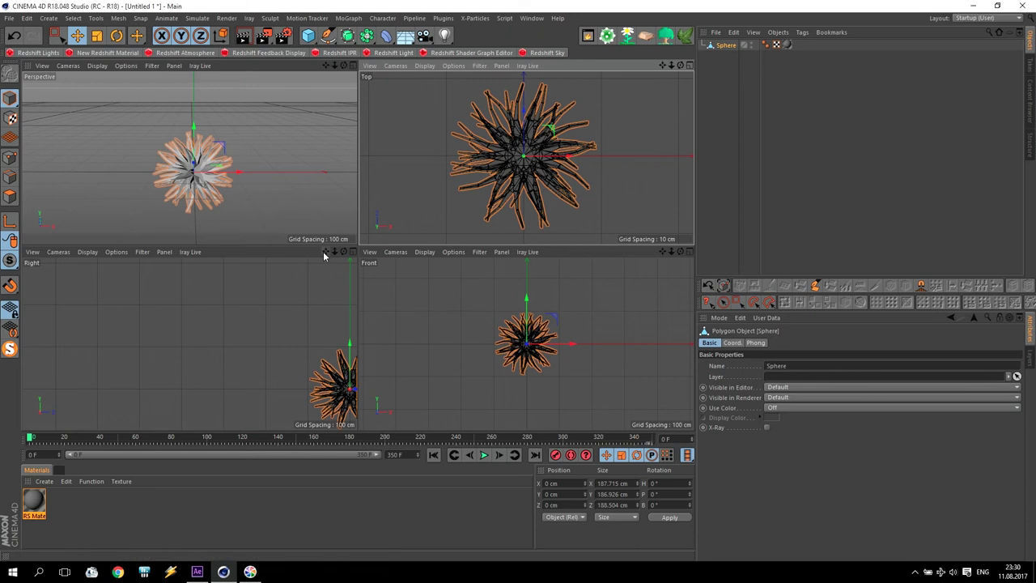
pyautogui.press('h')
pyautogui.scroll(1, 267, 301)
pyautogui.scroll(3, 207, 309)
pyautogui.scroll(1, 207, 310)
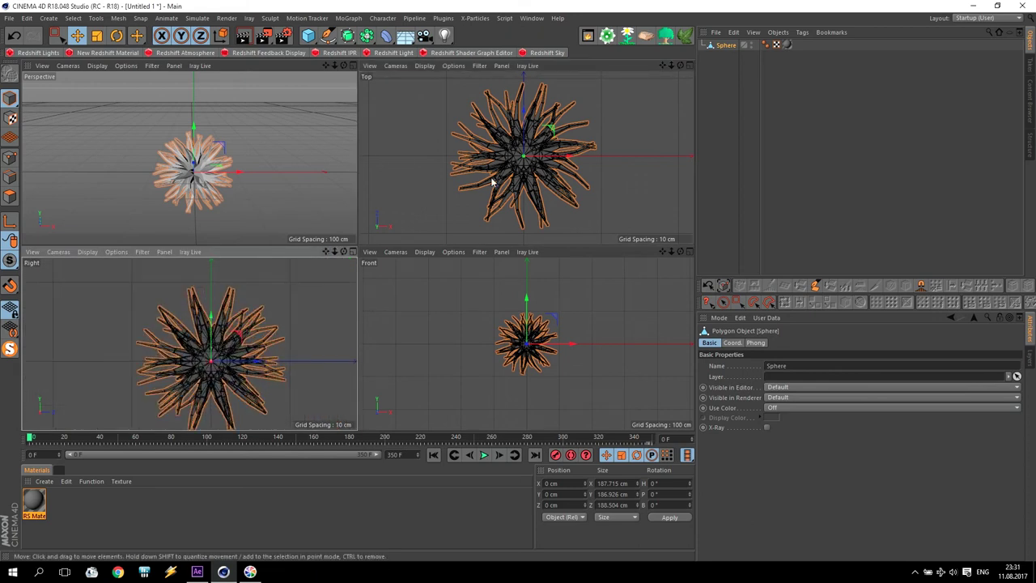
pyautogui.middleClick(452, 134)
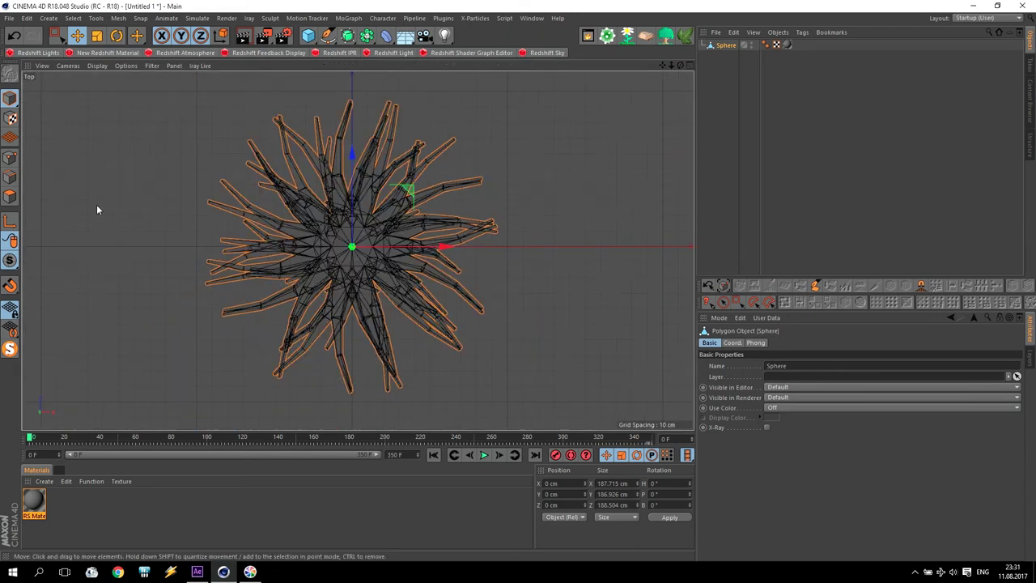
# In polygon mode, use Live Selection with Only Select Visible Elements off to pick two upper spike tips.
pyautogui.click(10, 198)
pyautogui.click(56, 37)
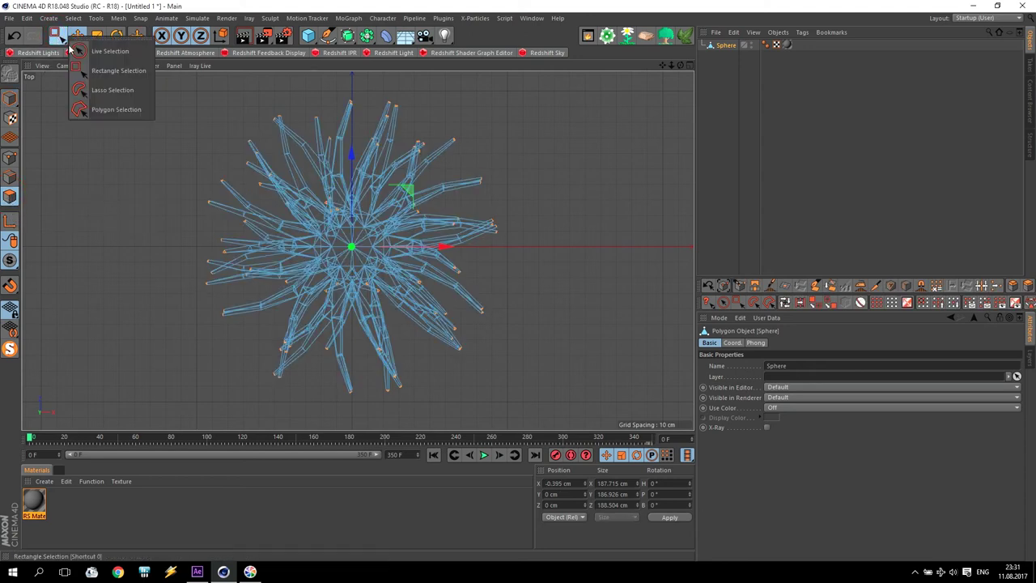
pyautogui.click(96, 51)
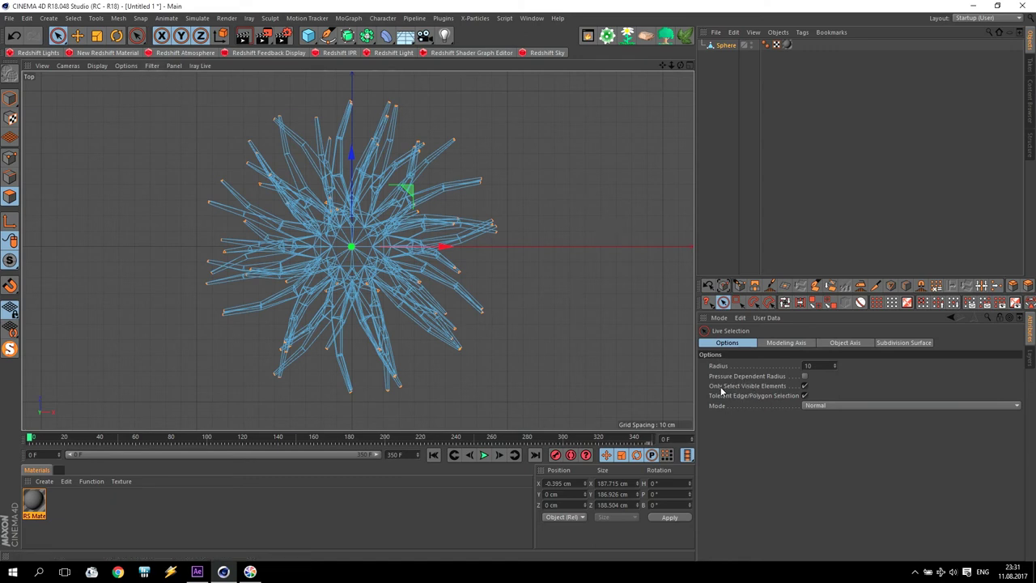
pyautogui.click(804, 386)
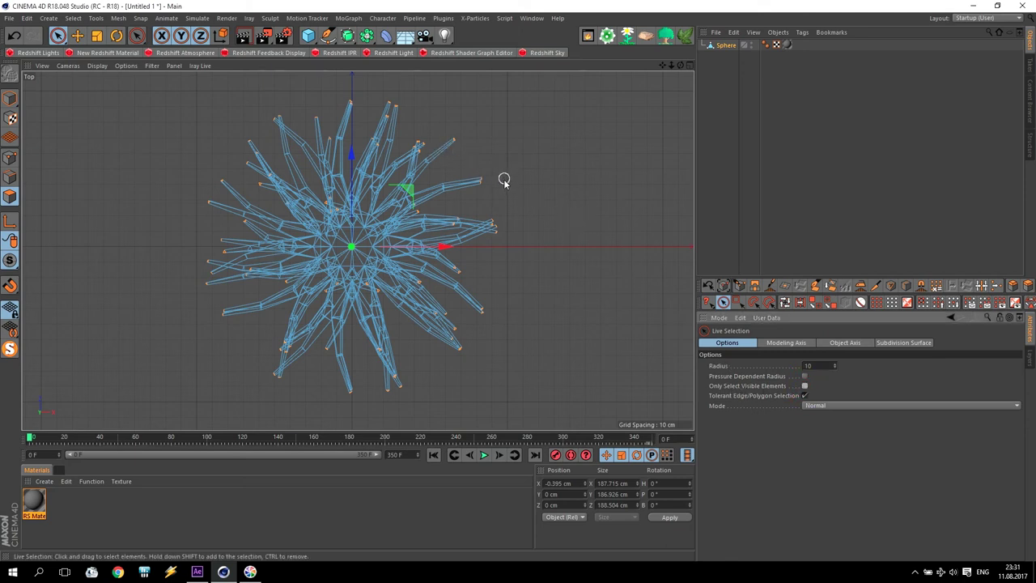
pyautogui.click(456, 146)
pyautogui.keyDown('shift'); pyautogui.click(391, 119); pyautogui.keyUp('shift')
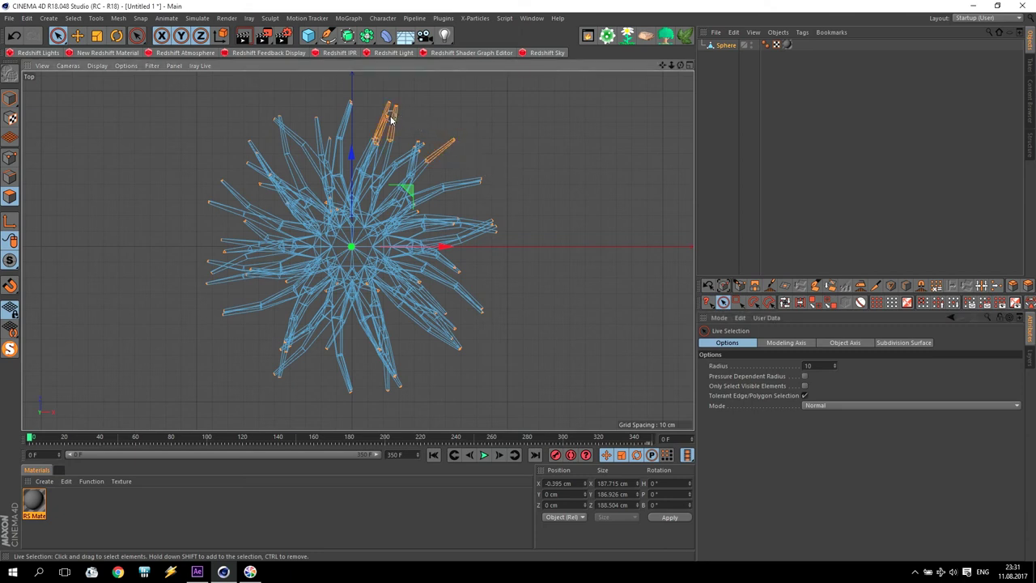
# Paint more upper spike tips in the Top view, then top and lower-left tips in the Right view.
pyautogui.moveTo(361, 113)
pyautogui.keyDown('shift'); pyautogui.mouseDown()
pyautogui.moveTo(333, 110)
pyautogui.moveTo(273, 134)
pyautogui.moveTo(251, 153)
pyautogui.moveTo(252, 185)
pyautogui.moveTo(213, 212)
pyautogui.moveTo(215, 277)
pyautogui.moveTo(257, 358)
pyautogui.moveTo(353, 386)
pyautogui.moveTo(396, 381)
pyautogui.moveTo(451, 353)
pyautogui.moveTo(483, 299)
pyautogui.moveTo(458, 270)
pyautogui.moveTo(474, 196)
pyautogui.moveTo(464, 173)
pyautogui.moveTo(412, 135)
pyautogui.moveTo(414, 148)
pyautogui.mouseUp(); pyautogui.keyUp('shift')
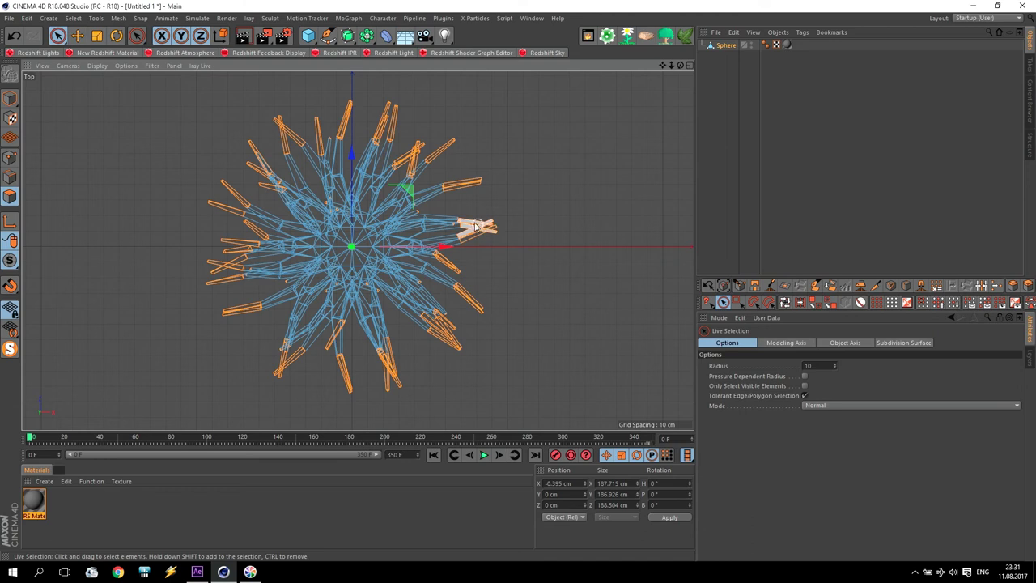
pyautogui.middleClick(519, 190)
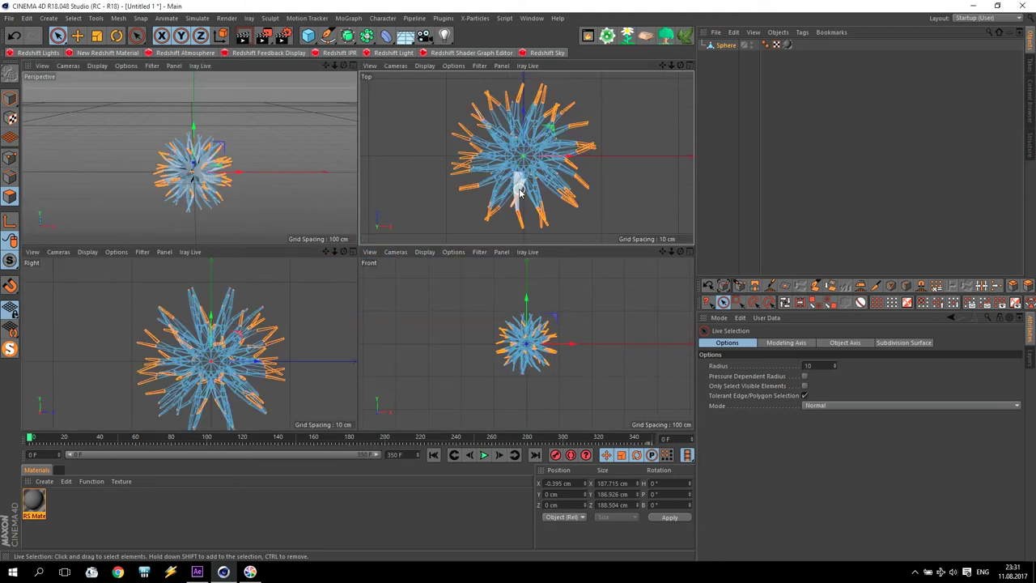
pyautogui.middleClick(218, 380)
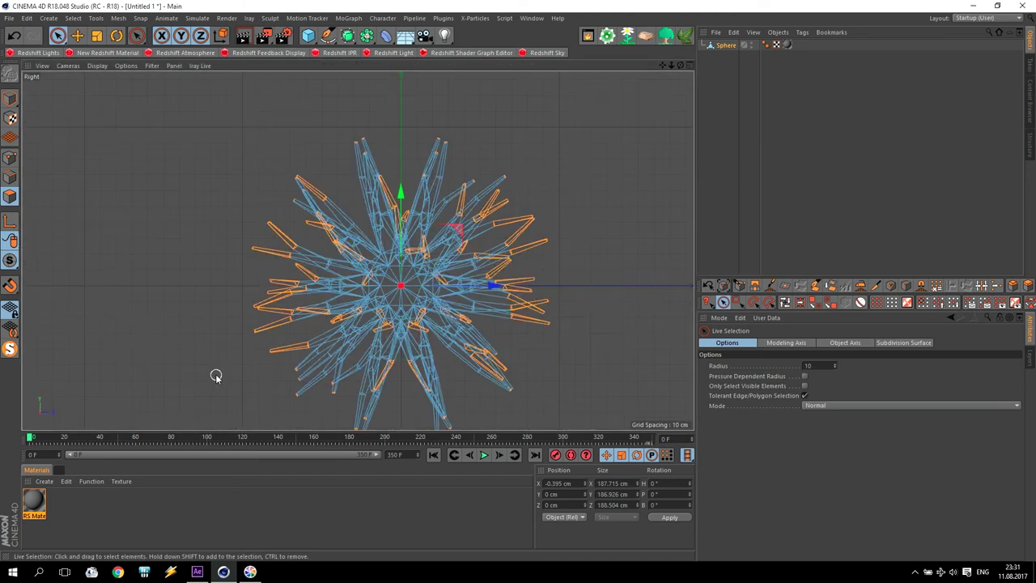
pyautogui.moveTo(664, 65)
pyautogui.mouseDown()
pyautogui.moveTo(357, 251)
pyautogui.moveTo(346, 246)
pyautogui.mouseUp()
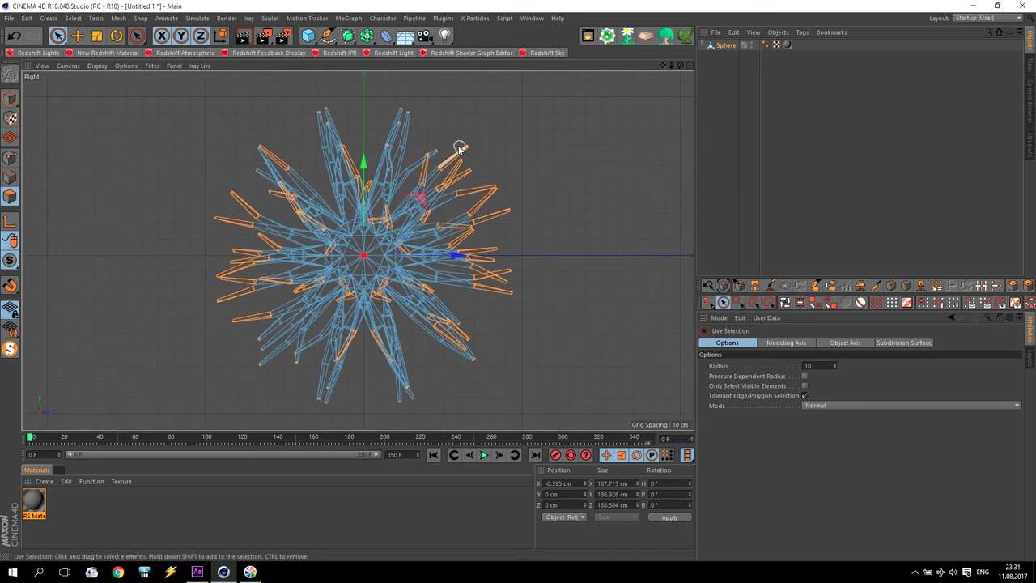
pyautogui.keyDown('shift'); pyautogui.moveTo(423, 127); pyautogui.dragTo(296, 127); pyautogui.keyUp('shift')
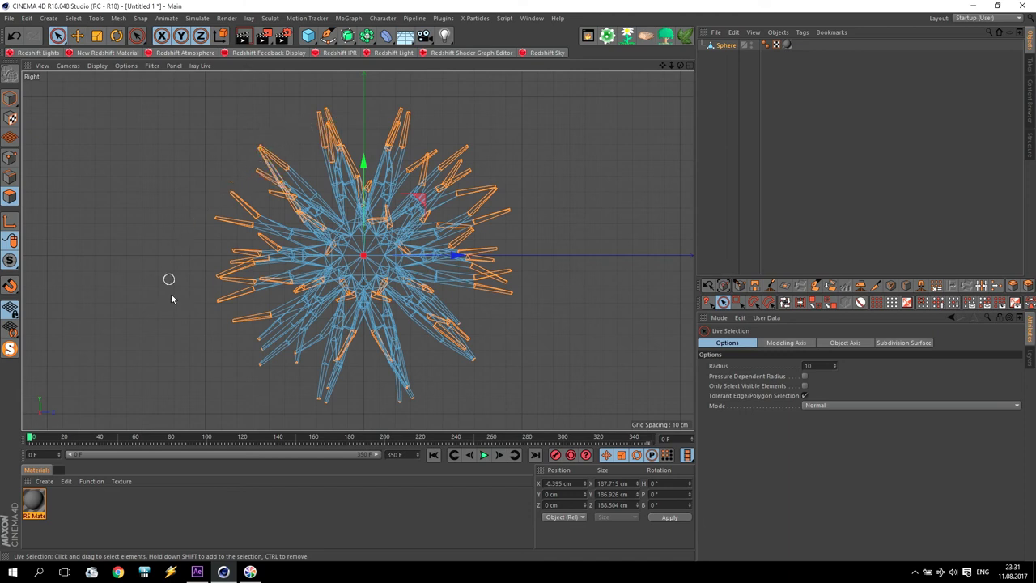
pyautogui.moveTo(247, 336)
pyautogui.keyDown('shift'); pyautogui.mouseDown()
pyautogui.moveTo(304, 357)
pyautogui.moveTo(334, 392)
pyautogui.moveTo(414, 387)
pyautogui.moveTo(497, 347)
pyautogui.mouseUp(); pyautogui.keyUp('shift')
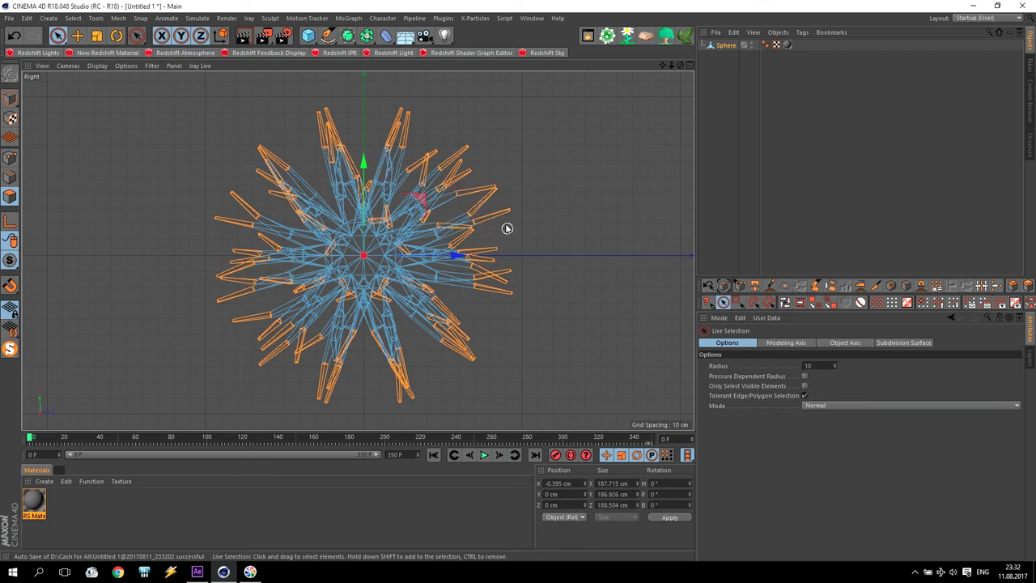
# Review the spike-tip selection from the maximised Front and Perspective views.
pyautogui.middleClick(485, 137)
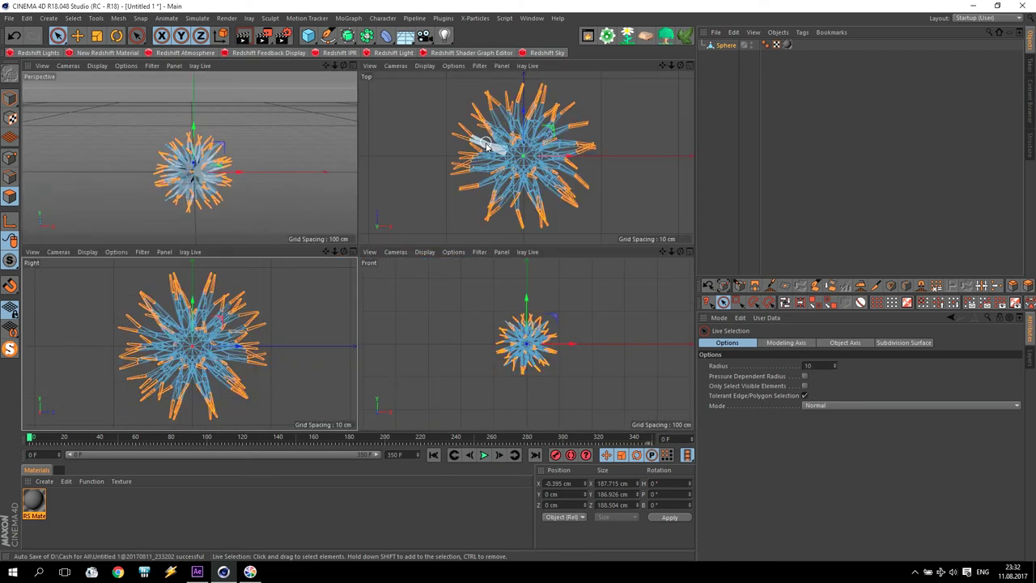
pyautogui.click(526, 337)
pyautogui.middleClick(526, 338)
pyautogui.scroll(3, 485, 324)
pyautogui.scroll(3, 437, 332)
pyautogui.scroll(4, 421, 338)
pyautogui.scroll(-2, 422, 338)
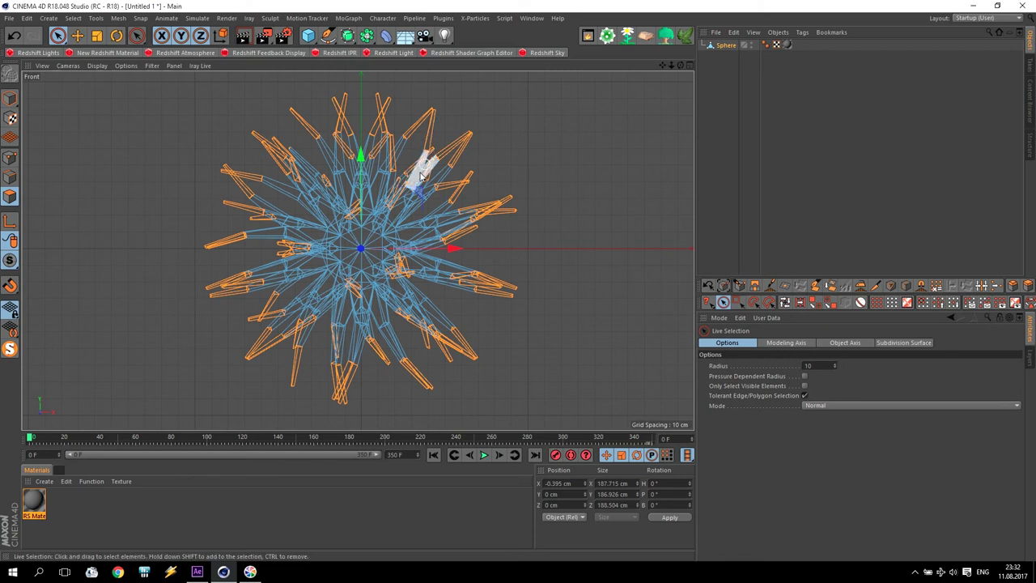
pyautogui.middleClick(409, 209)
pyautogui.middleClick(194, 188)
pyautogui.moveTo(300, 300)
pyautogui.keyDown('alt'); pyautogui.mouseDown()
pyautogui.moveTo(429, 332)
pyautogui.moveTo(513, 273)
pyautogui.moveTo(585, 293)
pyautogui.moveTo(523, 352)
pyautogui.moveTo(386, 258)
pyautogui.moveTo(357, 291)
pyautogui.moveTo(328, 294)
pyautogui.mouseUp(); pyautogui.keyUp('alt')
pyautogui.scroll(2, 328, 294)
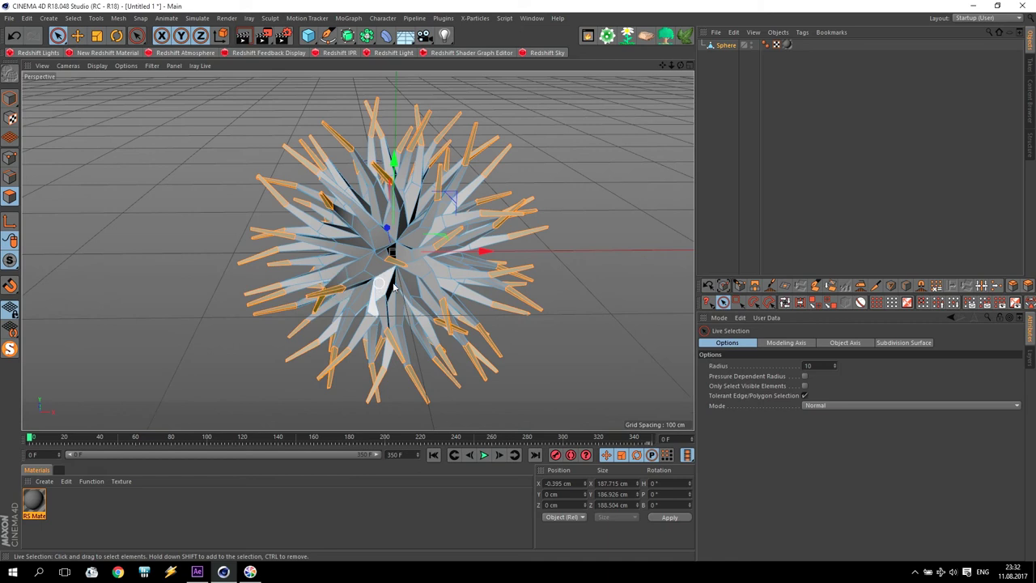
pyautogui.scroll(2, 328, 294)
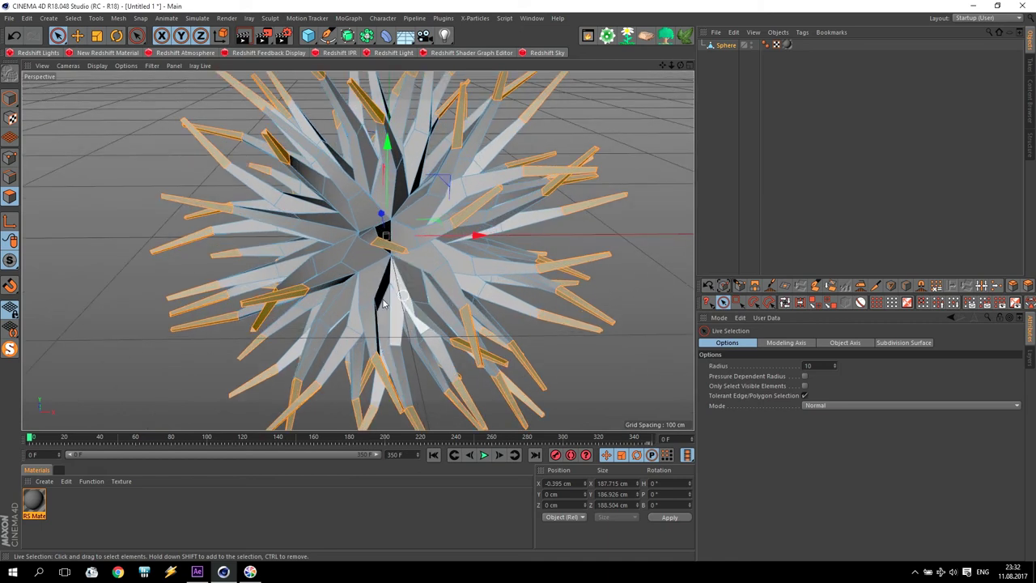
# Create an RS Incandescent material and drop it onto the selected spike-tip polygons.
pyautogui.click(44, 481)
pyautogui.moveTo(58, 403)
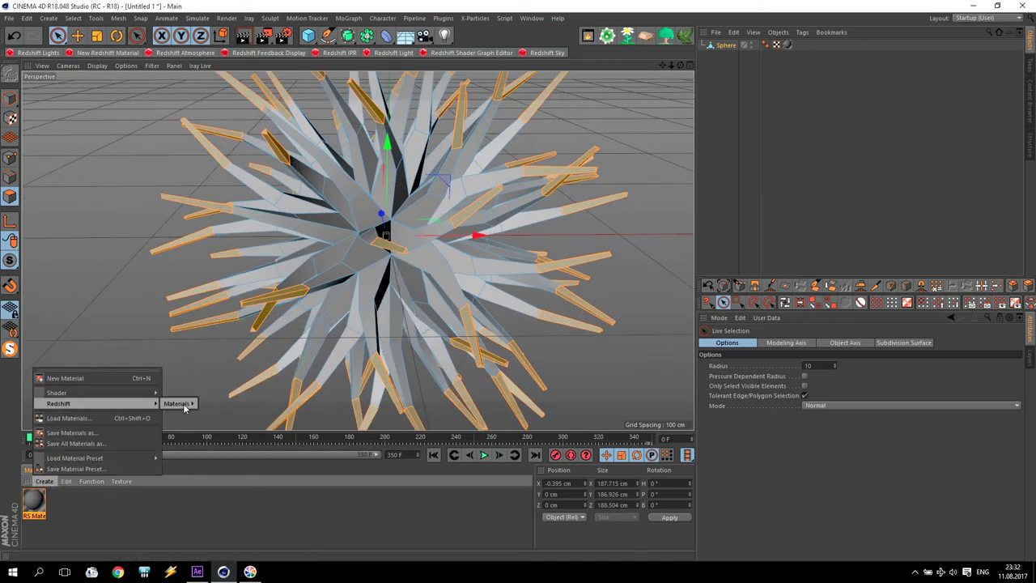
pyautogui.click(230, 450)
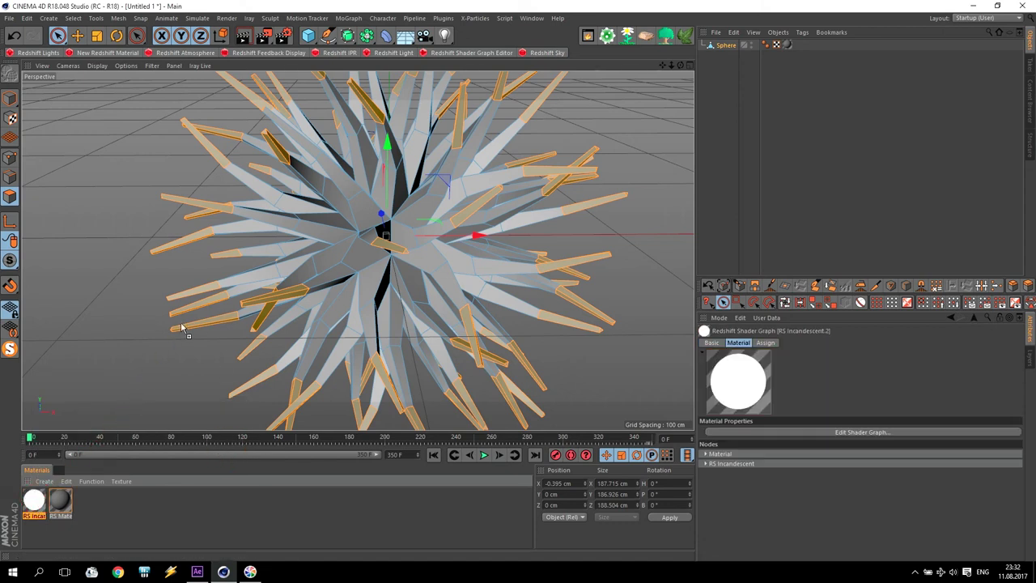
pyautogui.moveTo(188, 314); pyautogui.dragTo(189, 309)
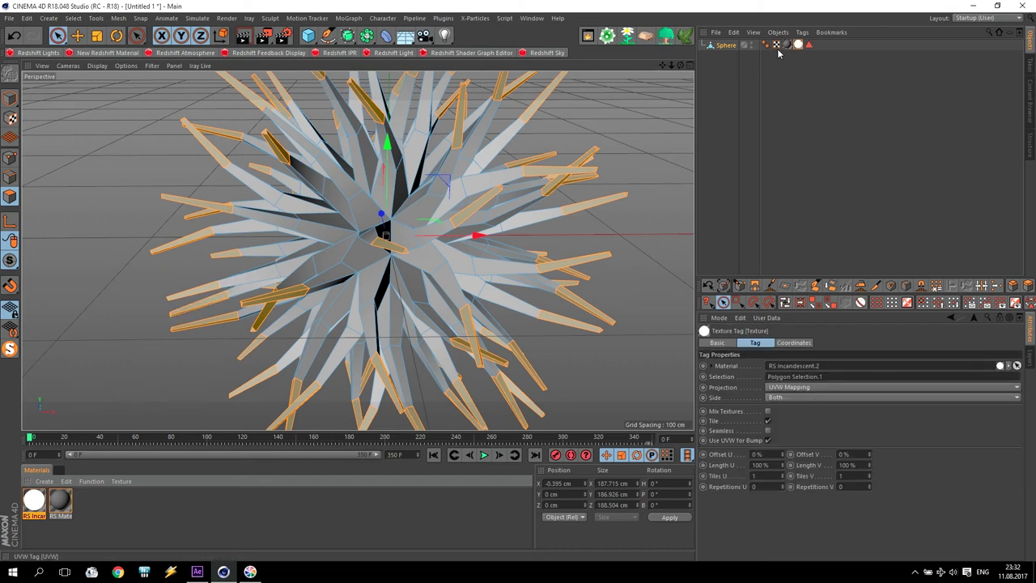
# Inspect the Sphere's material tags and Polygon Selection.1, then return to Model mode.
pyautogui.click(727, 45)
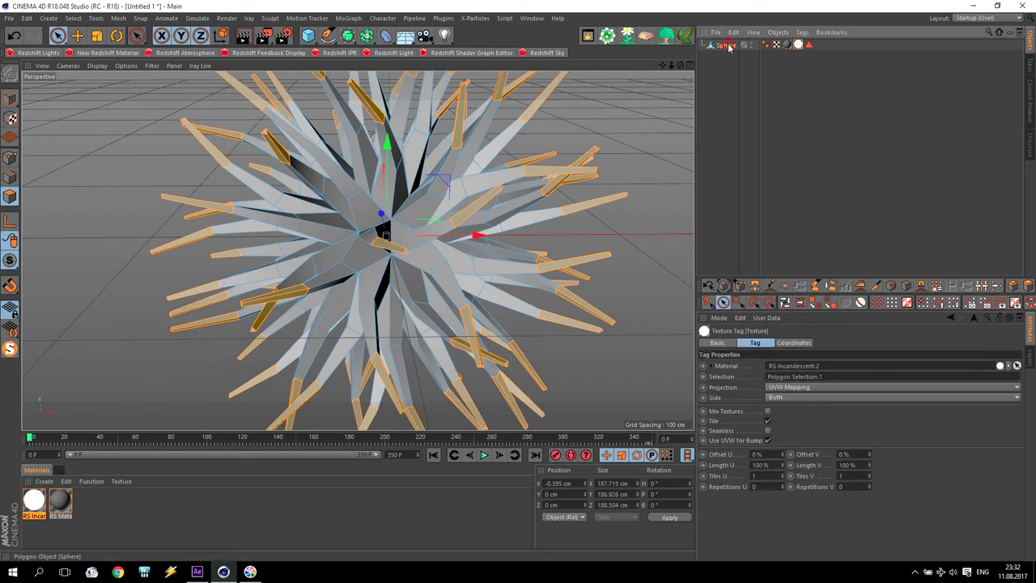
pyautogui.click(787, 47)
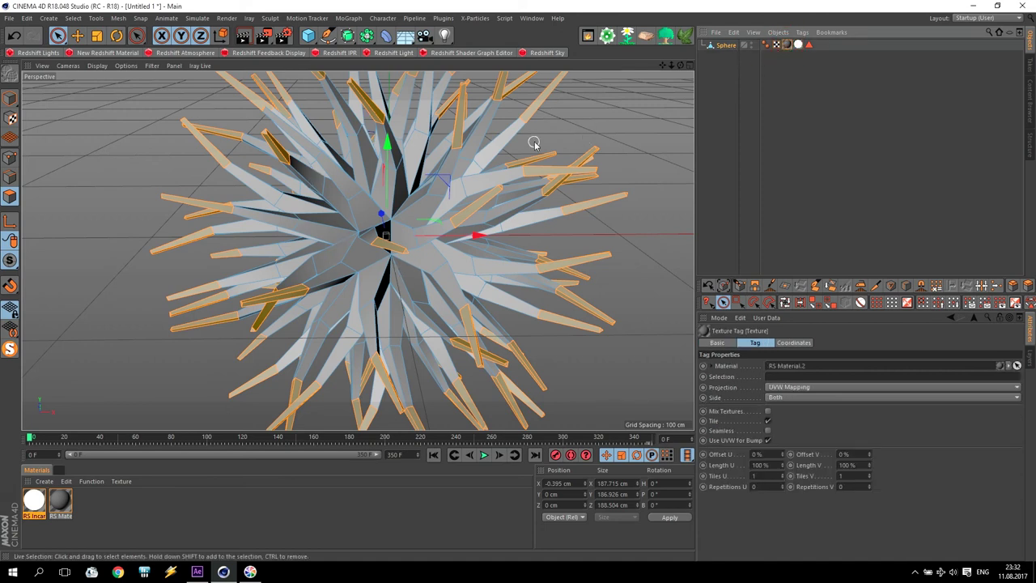
pyautogui.click(799, 45)
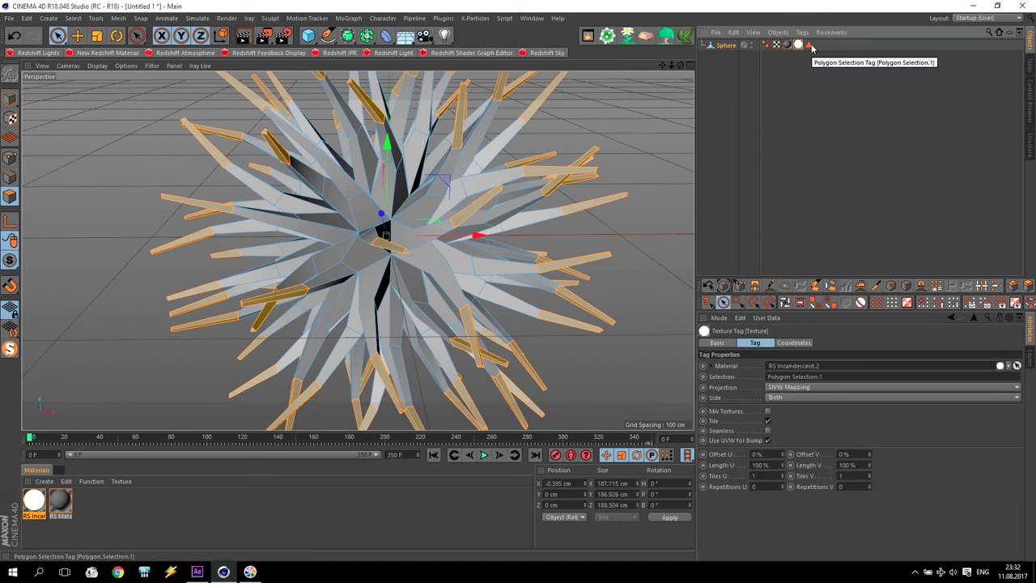
pyautogui.click(809, 45)
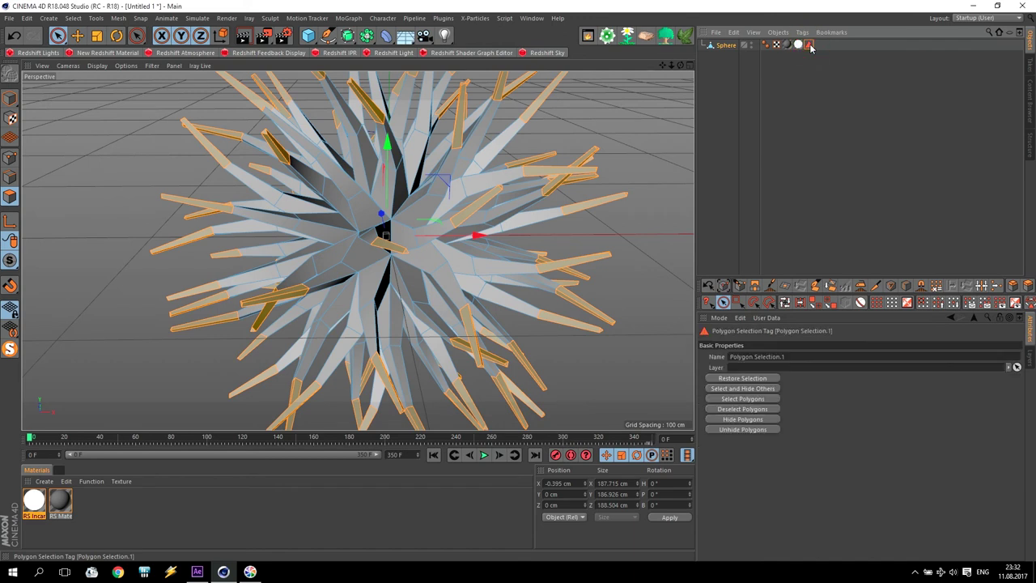
pyautogui.click(8, 99)
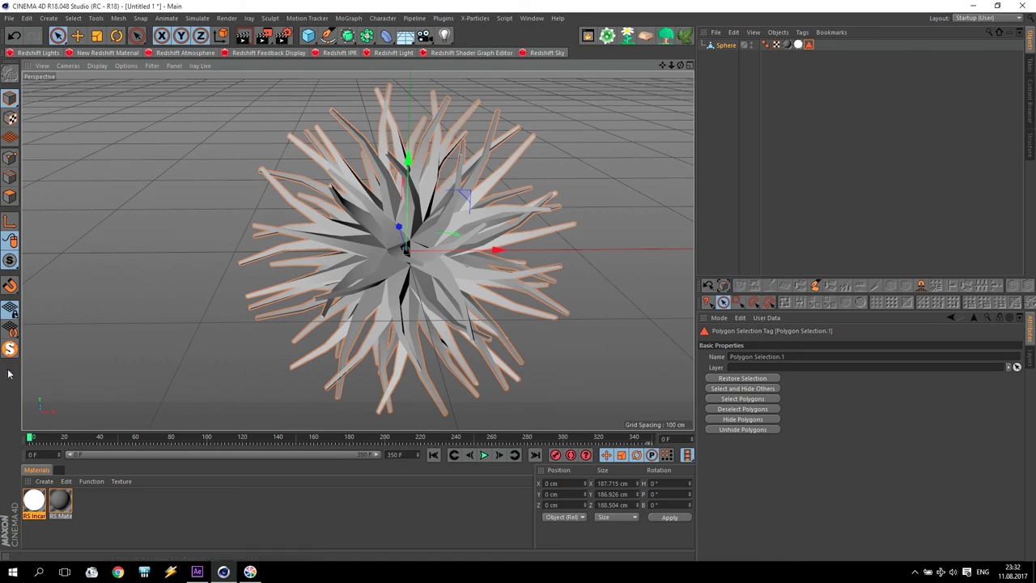
# Turn off Solo and remove the unused duplicate material.
pyautogui.click(9, 349)
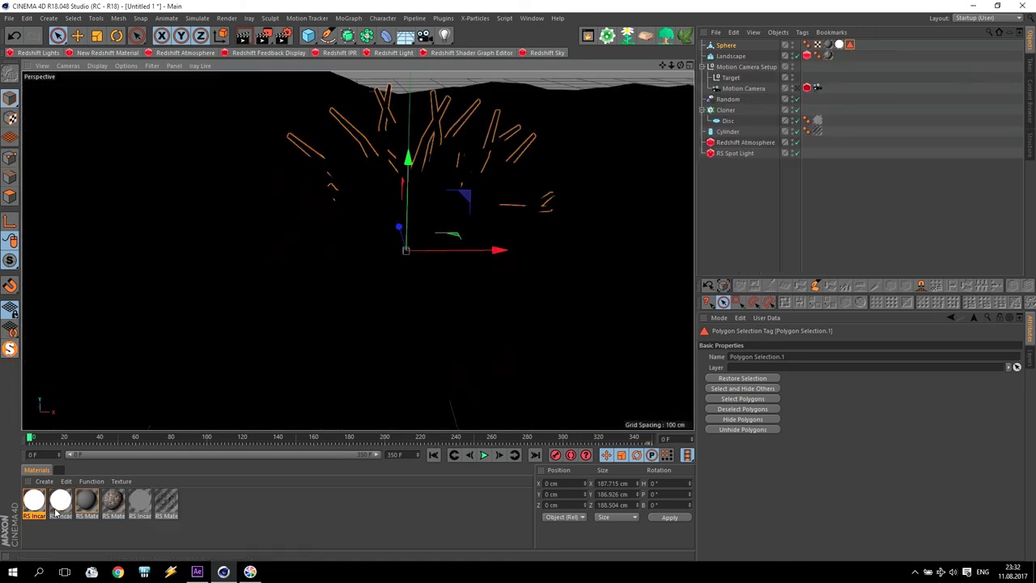
pyautogui.click(92, 481)
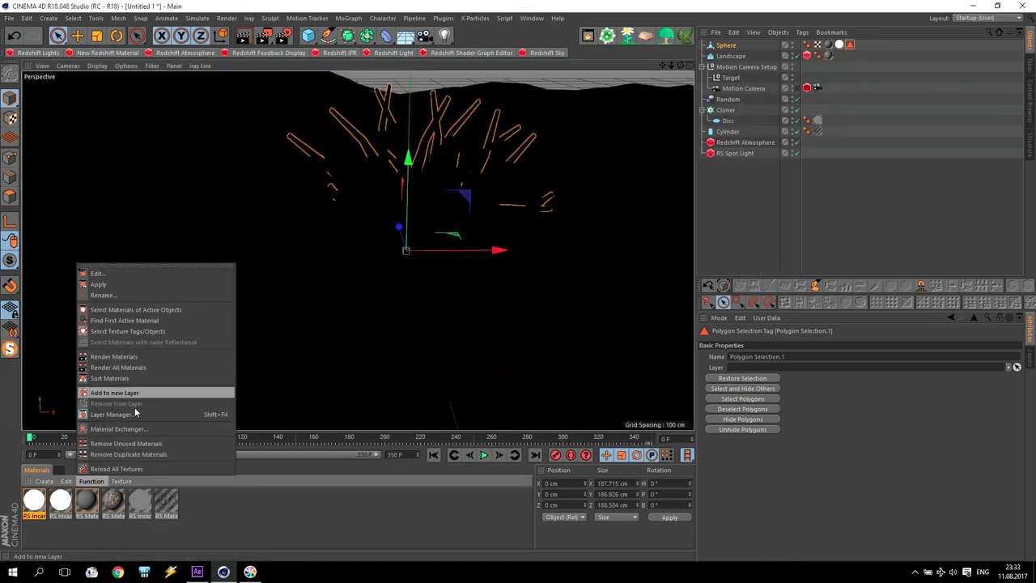
pyautogui.click(130, 443)
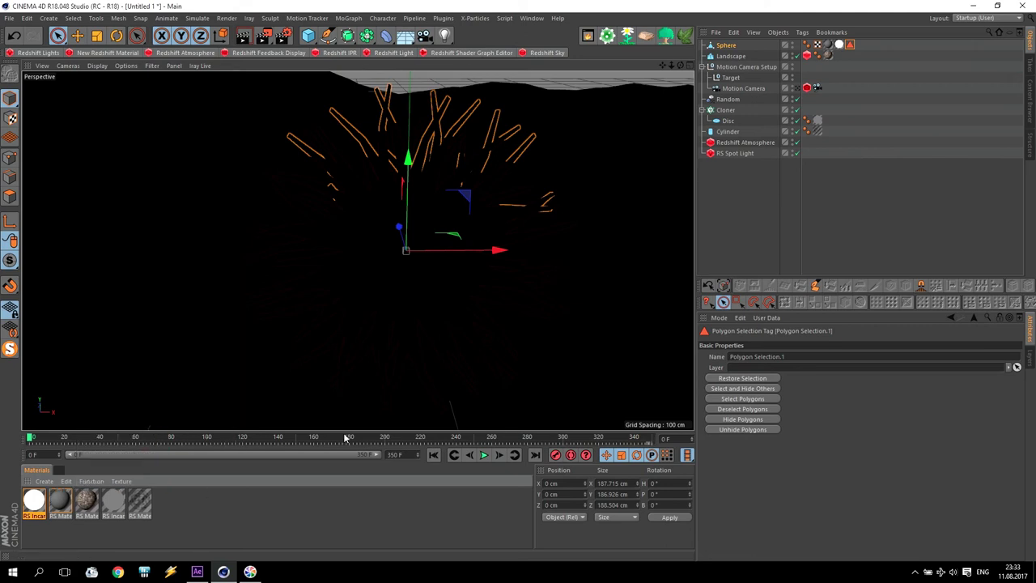
pyautogui.scroll(-5, 477, 254)
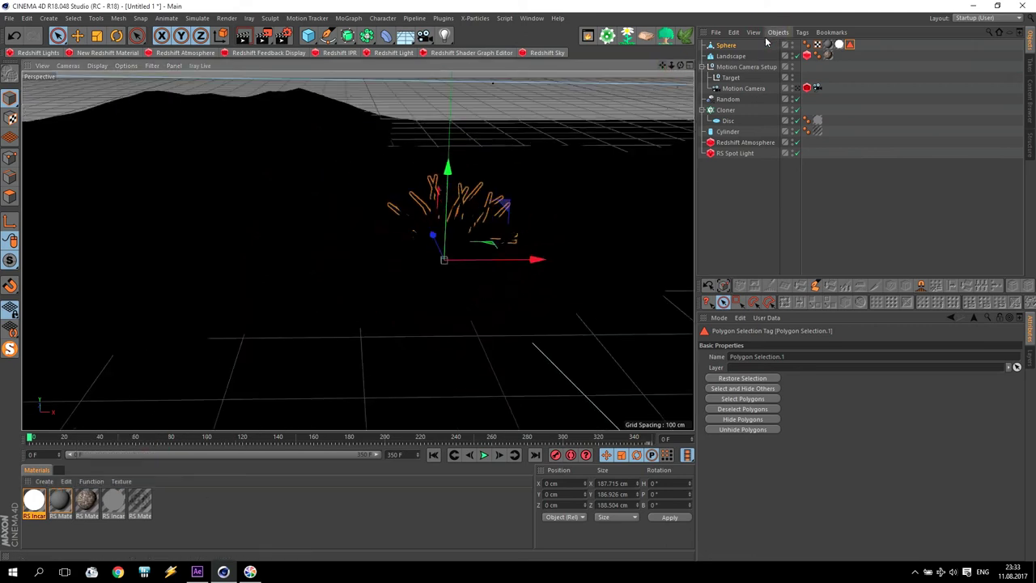
# Raise the sphere above the seabed and shift it right as seen through the Motion Camera.
pyautogui.click(662, 94)
pyautogui.moveTo(448, 174)
pyautogui.mouseDown()
pyautogui.moveTo(460, 204)
pyautogui.moveTo(475, 186)
pyautogui.mouseUp()
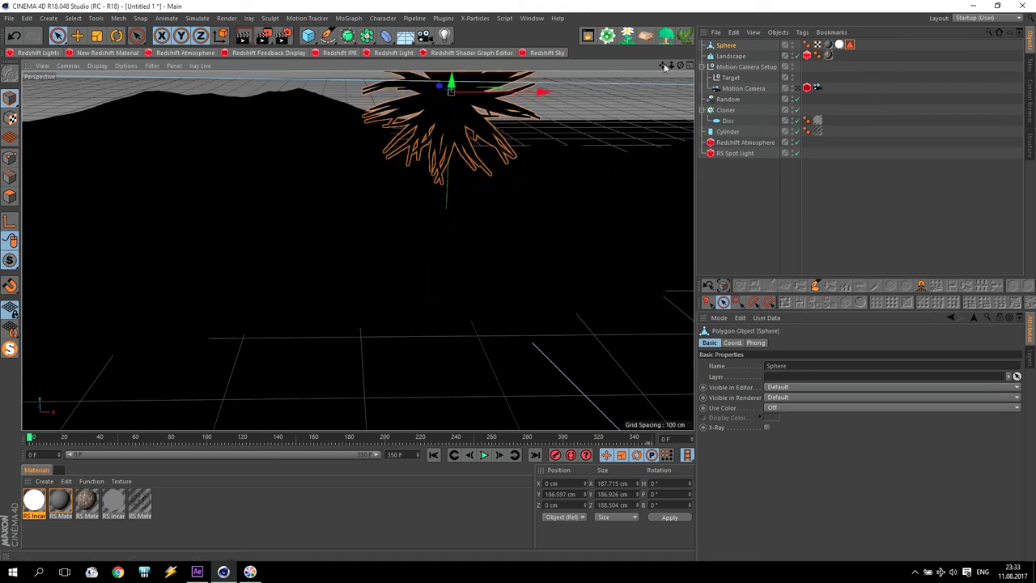
pyautogui.keyDown('alt'); pyautogui.moveTo(572, 162); pyautogui.dragTo(358, 250, button='middle'); pyautogui.keyUp('alt')
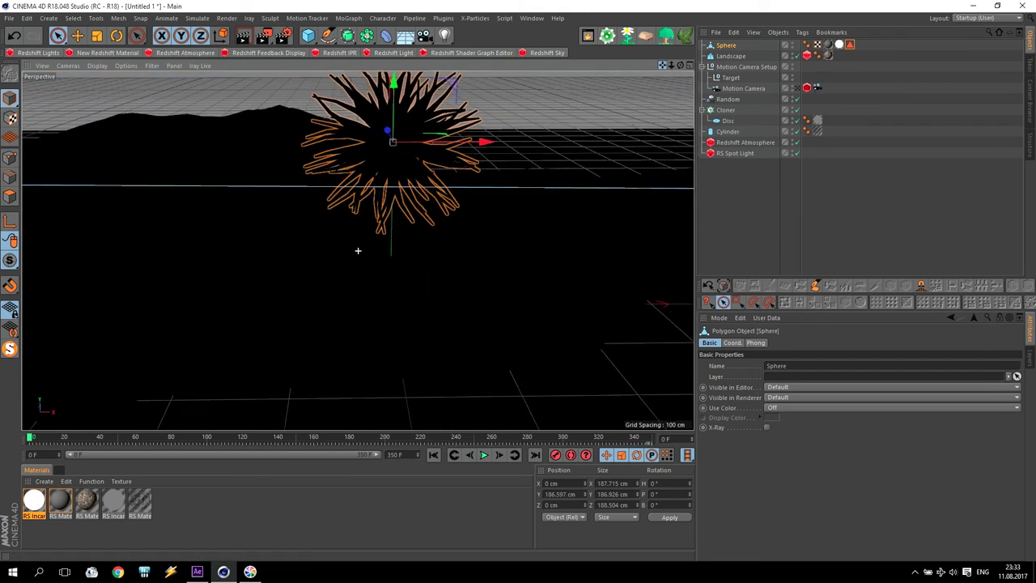
pyautogui.click(817, 87)
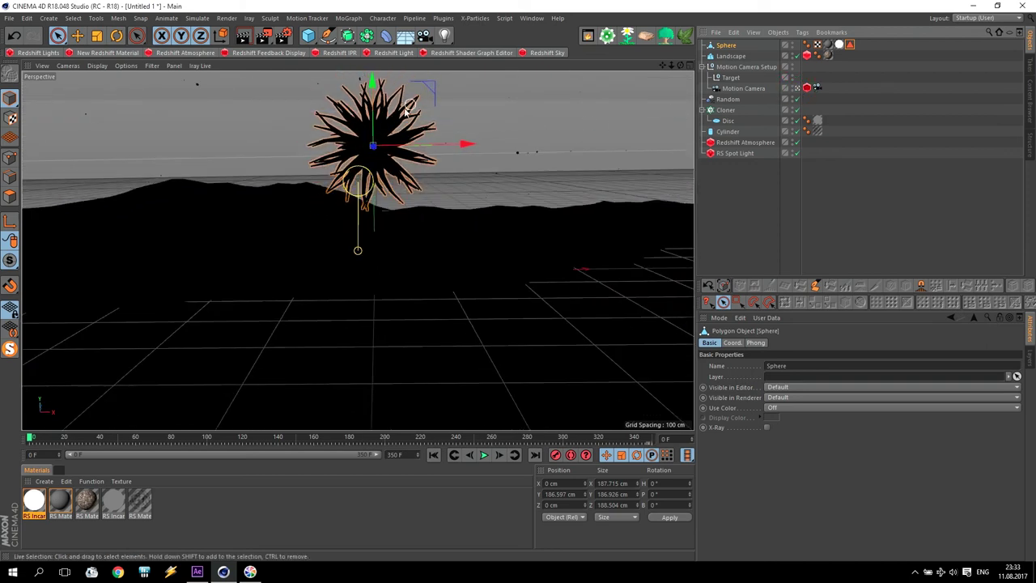
pyautogui.moveTo(466, 144); pyautogui.dragTo(521, 143)
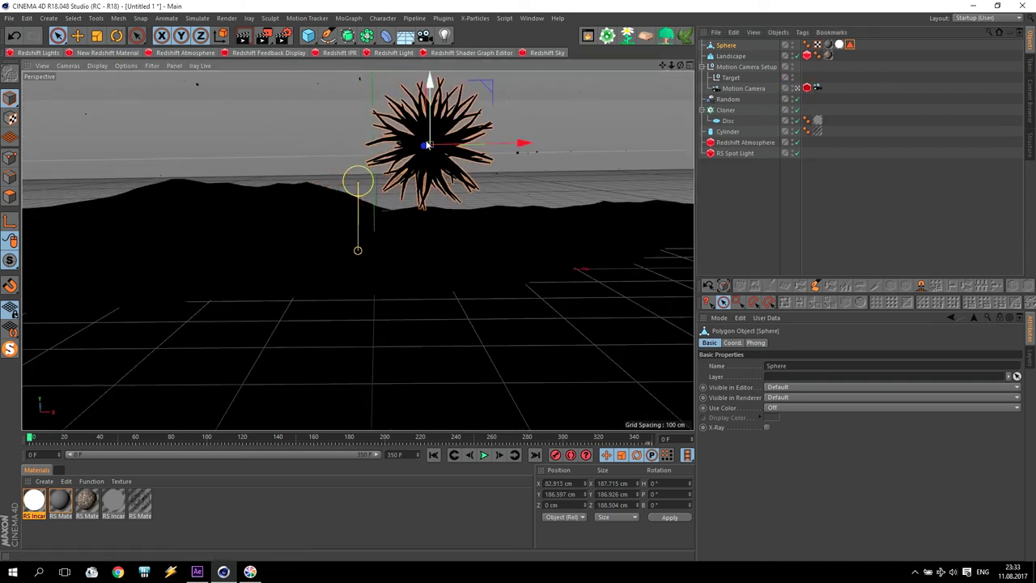
pyautogui.moveTo(431, 121)
pyautogui.mouseDown()
pyautogui.moveTo(425, 176)
pyautogui.moveTo(441, 183)
pyautogui.mouseUp()
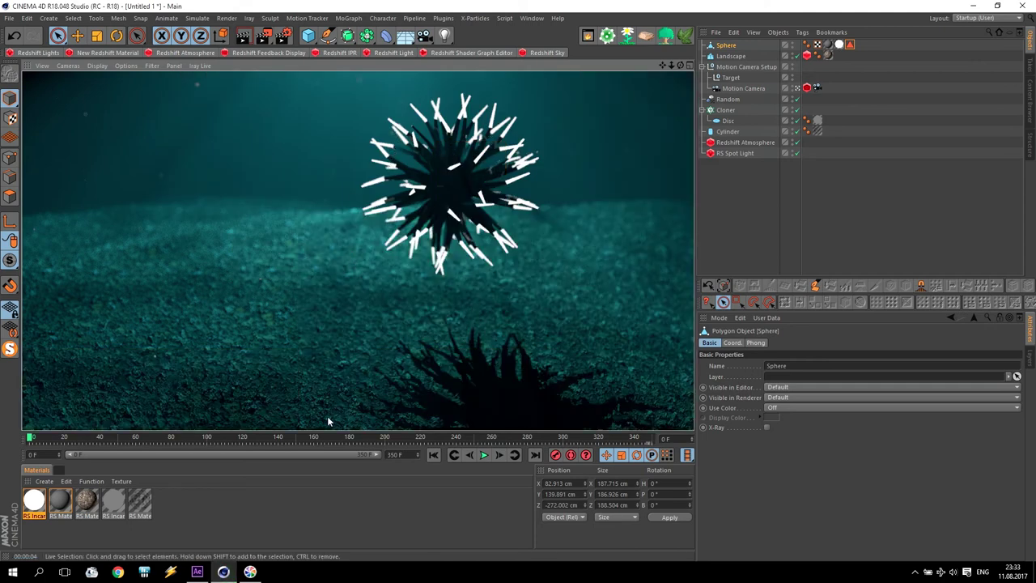
# Set the RS Incandescent material's colour to a fully saturated green.
pyautogui.doubleClick(27, 503)
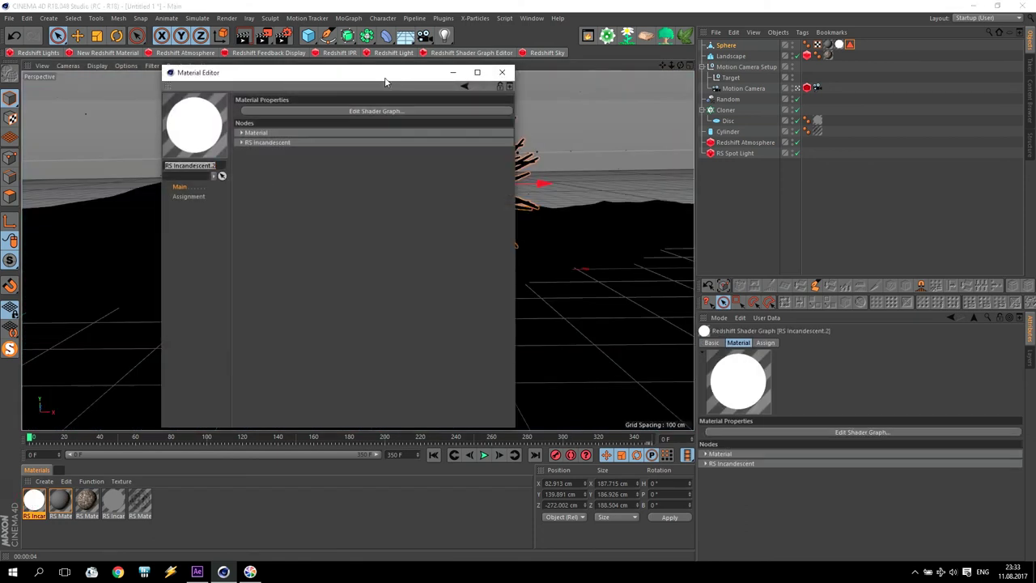
pyautogui.click(359, 116)
pyautogui.click(260, 211)
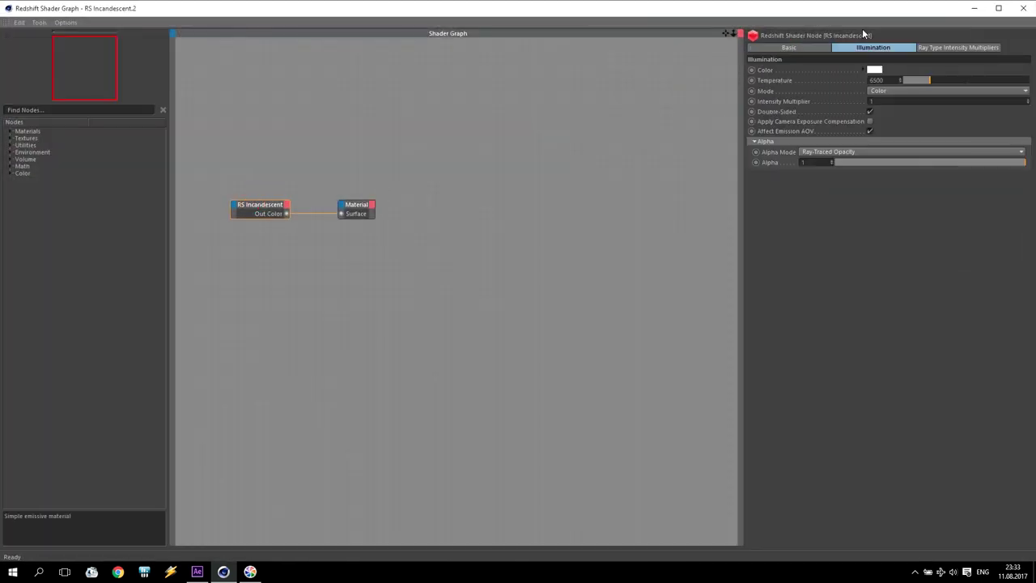
pyautogui.click(866, 73)
pyautogui.click(876, 64)
pyautogui.moveTo(897, 76); pyautogui.dragTo(952, 76)
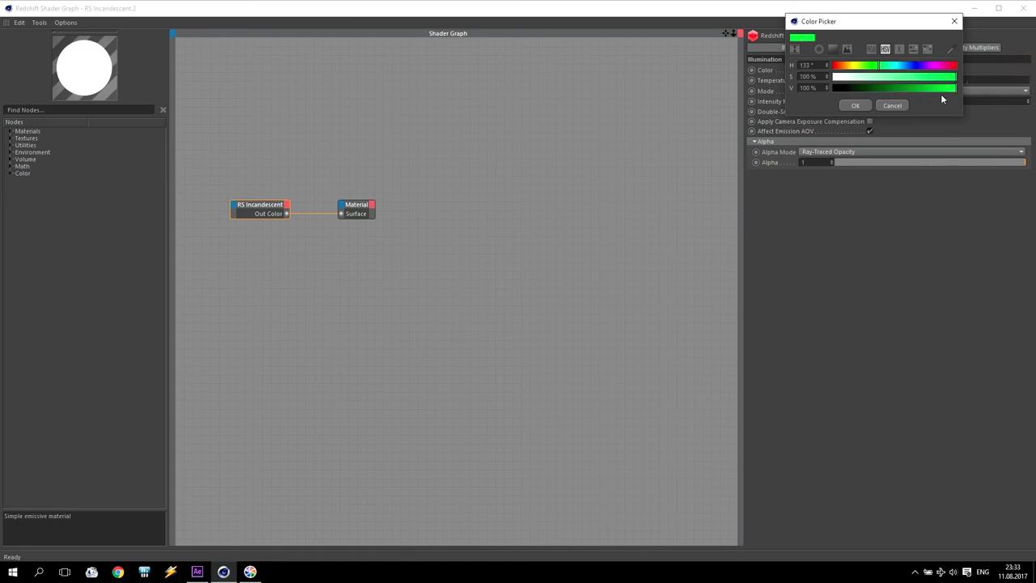
pyautogui.click(856, 105)
pyautogui.click(1022, 6)
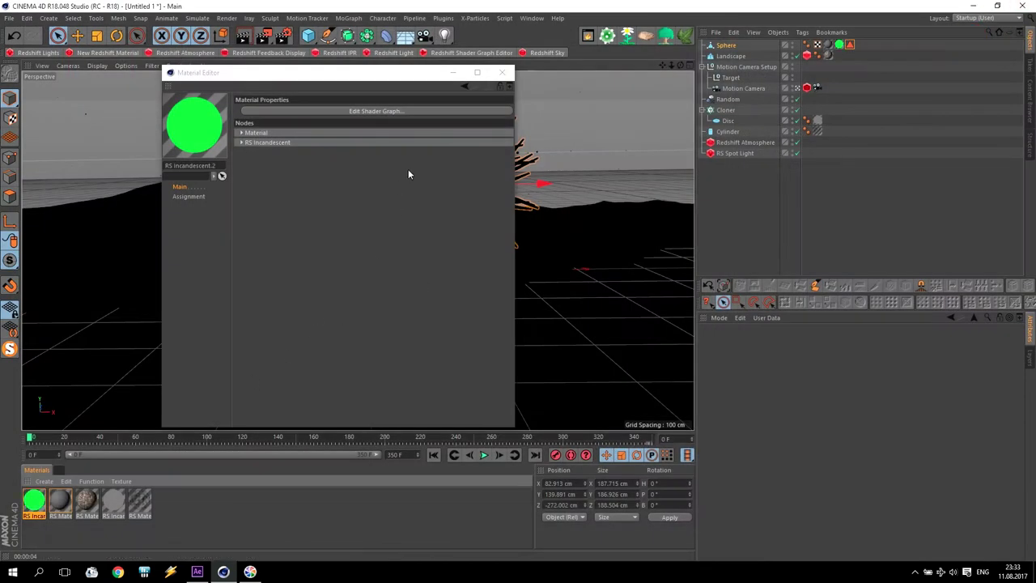
pyautogui.click(504, 72)
# Give the RS Material a dark green diffuse and reflection weight 0, then start Redshift IPR.
pyautogui.doubleClick(60, 501)
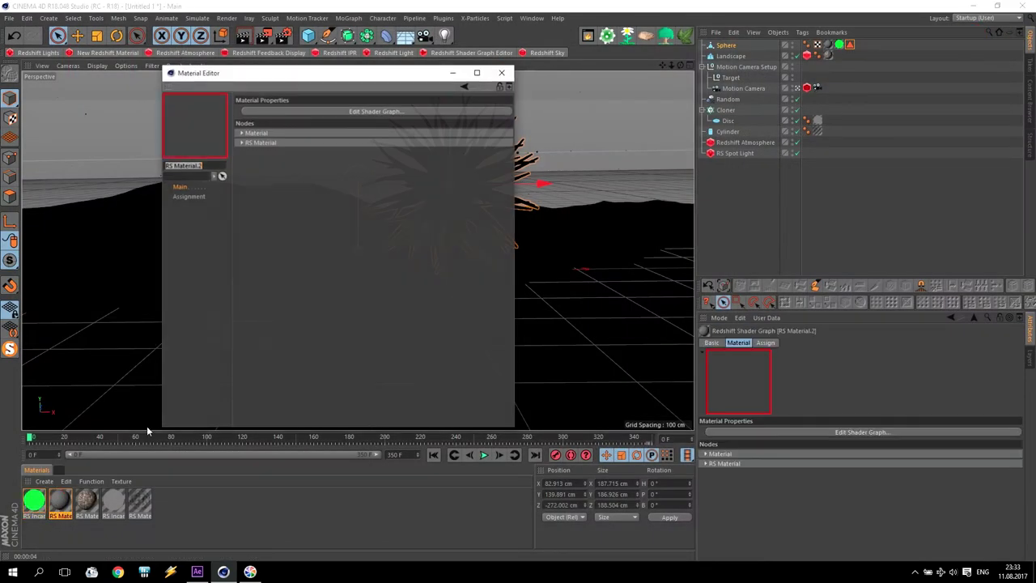
pyautogui.click(363, 113)
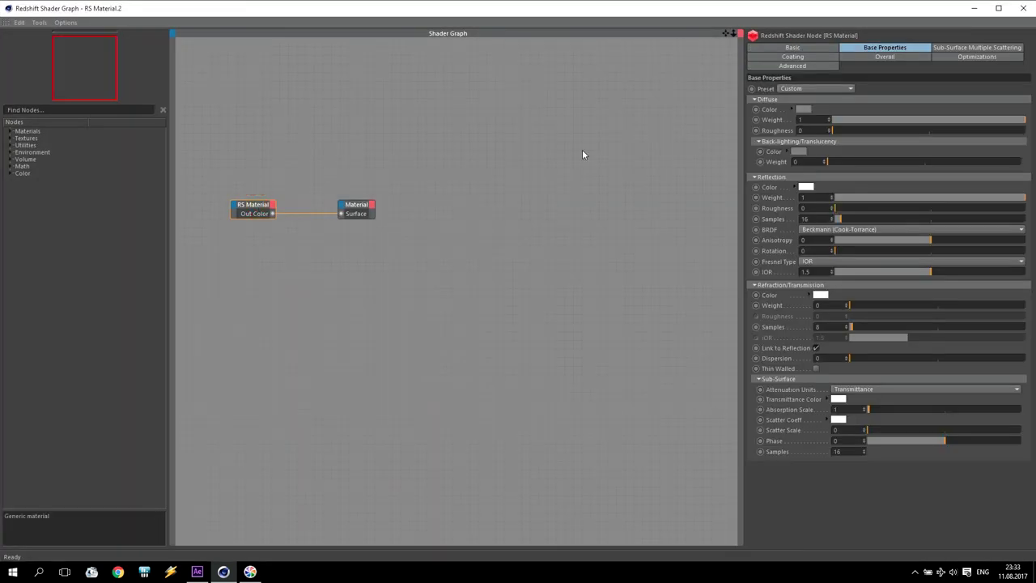
pyautogui.click(802, 110)
pyautogui.click(816, 108)
pyautogui.moveTo(821, 120)
pyautogui.mouseDown()
pyautogui.moveTo(856, 120)
pyautogui.moveTo(805, 130)
pyautogui.mouseUp()
pyautogui.click(785, 147)
pyautogui.moveTo(854, 194); pyautogui.dragTo(601, 195)
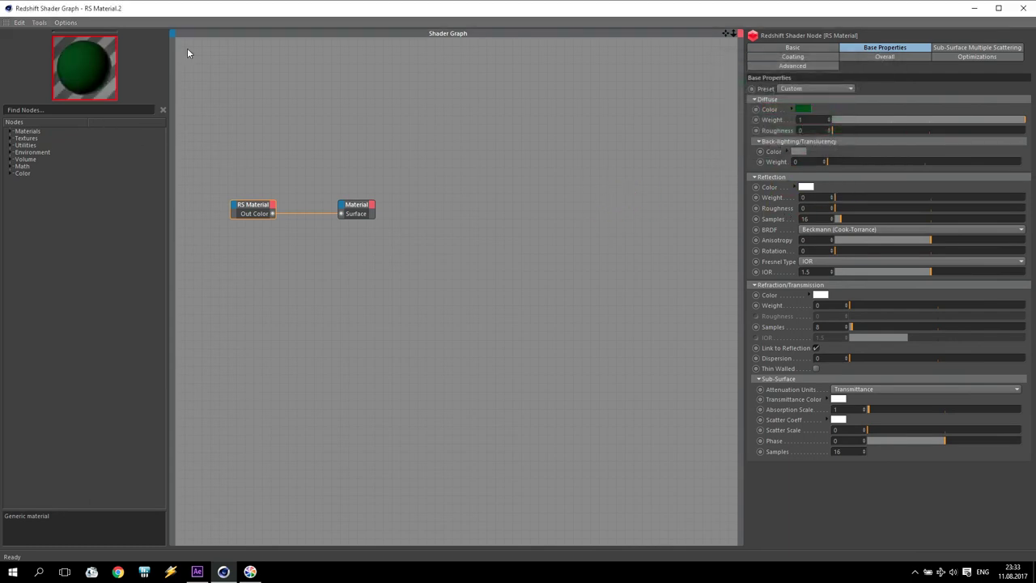
pyautogui.click(1023, 8)
pyautogui.click(504, 74)
pyautogui.click(261, 37)
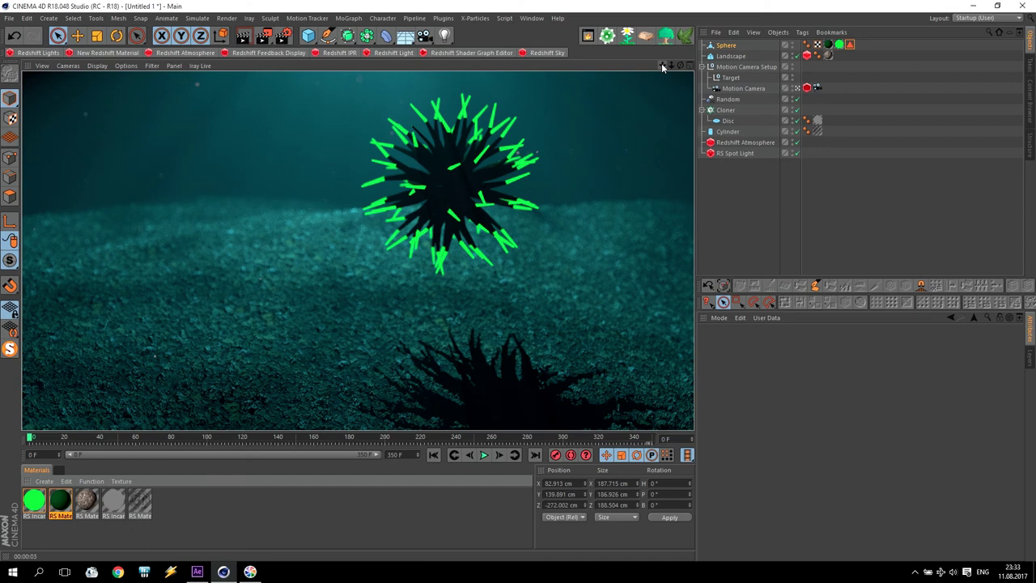
pyautogui.click(726, 45)
# Add a Vibrate tag to the Sphere with position 1000/0/1000 cm, rotation 360° and frequency 0.1.
pyautogui.click(802, 32)
pyautogui.moveTo(830, 49)
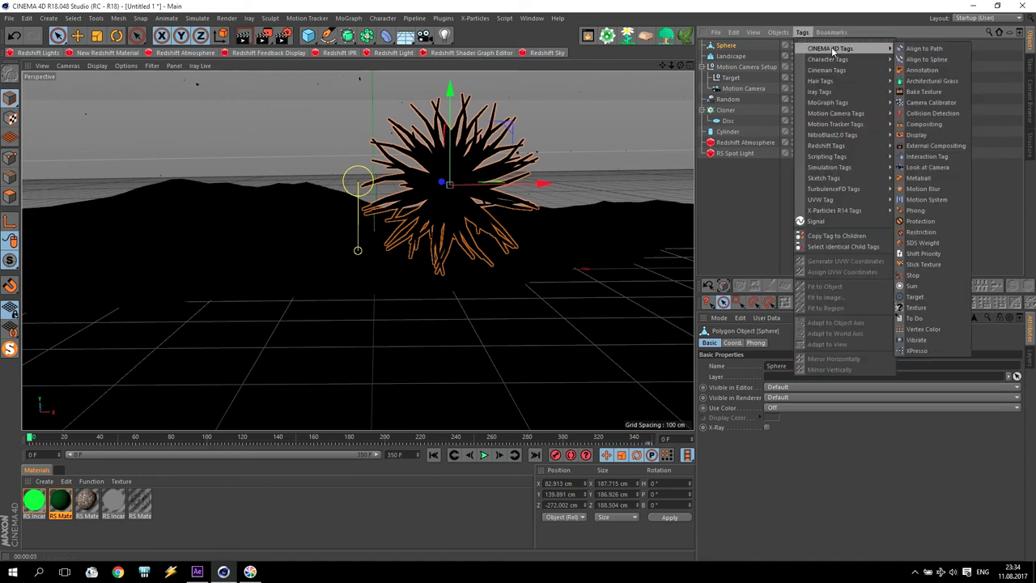
pyautogui.click(930, 340)
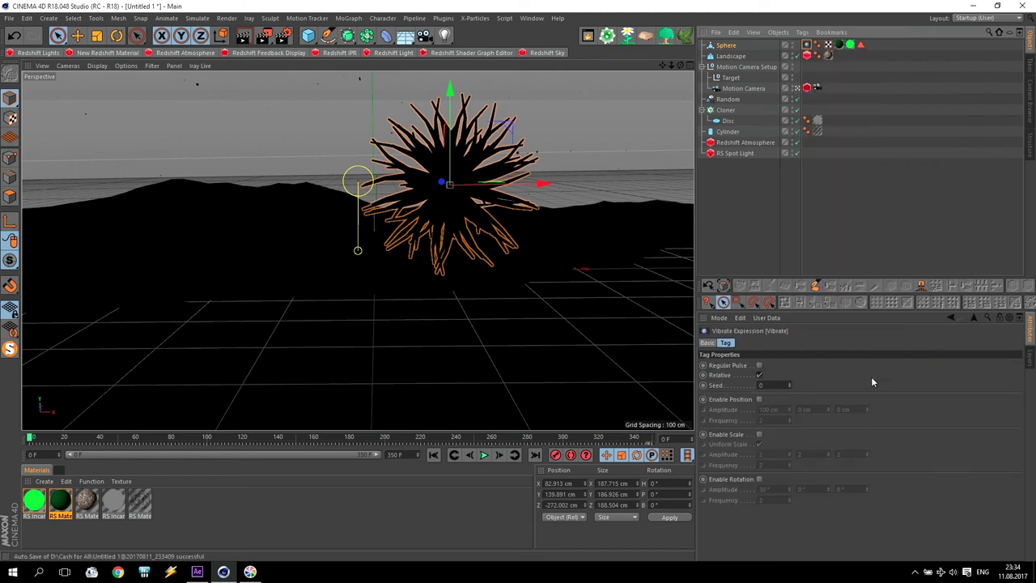
pyautogui.click(759, 400)
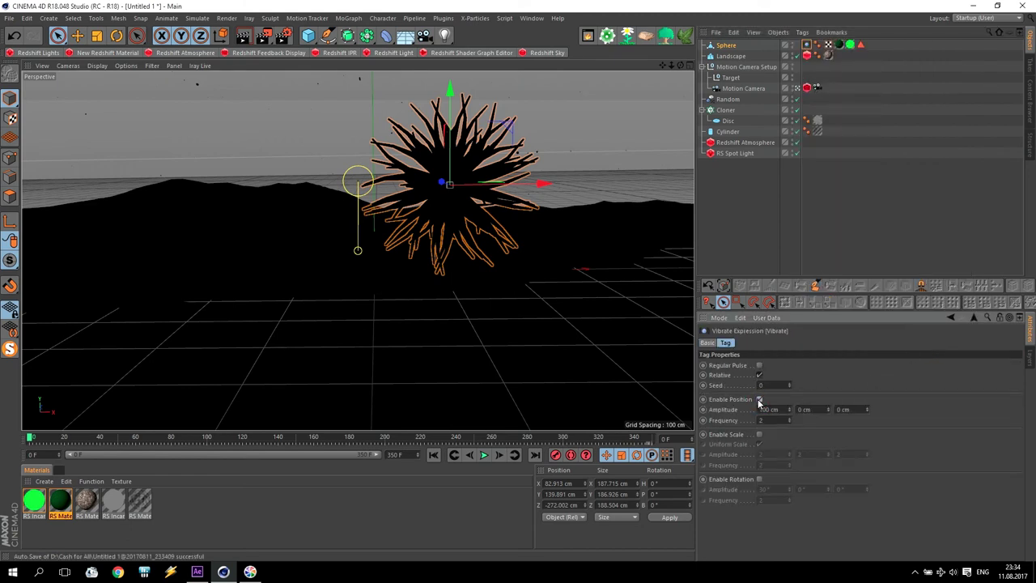
pyautogui.click(760, 480)
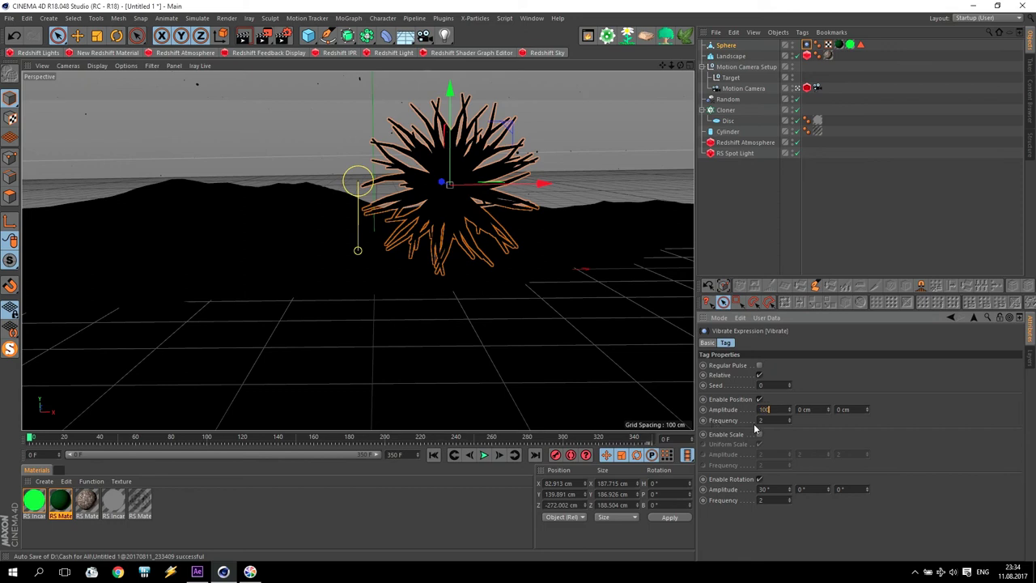
pyautogui.click(775, 409)
pyautogui.write('0')
pyautogui.doubleClick(771, 409)
pyautogui.click(774, 499)
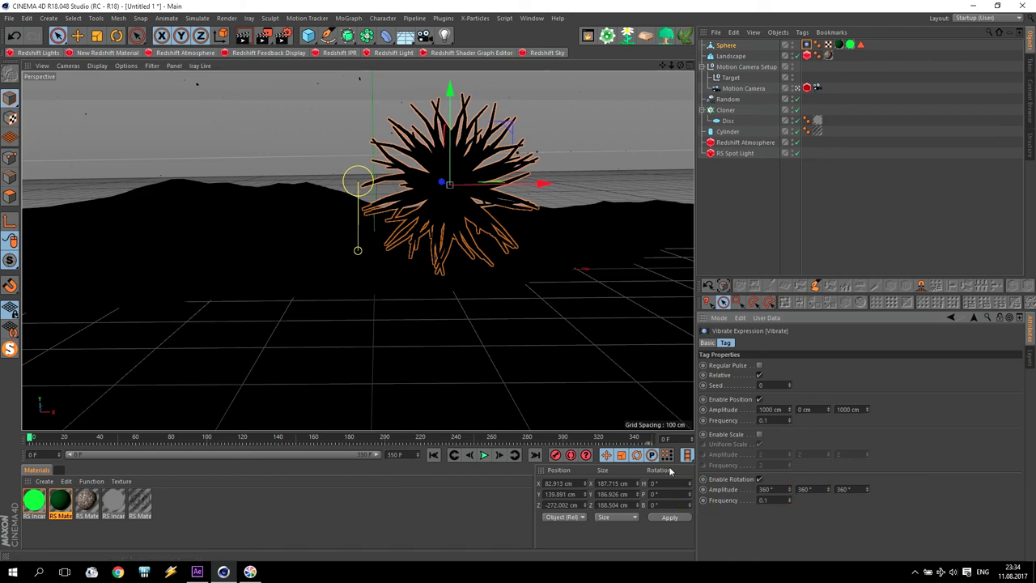
# Play the animation from the start to preview the sphere's wandering motion.
pyautogui.click(434, 455)
pyautogui.click(484, 457)
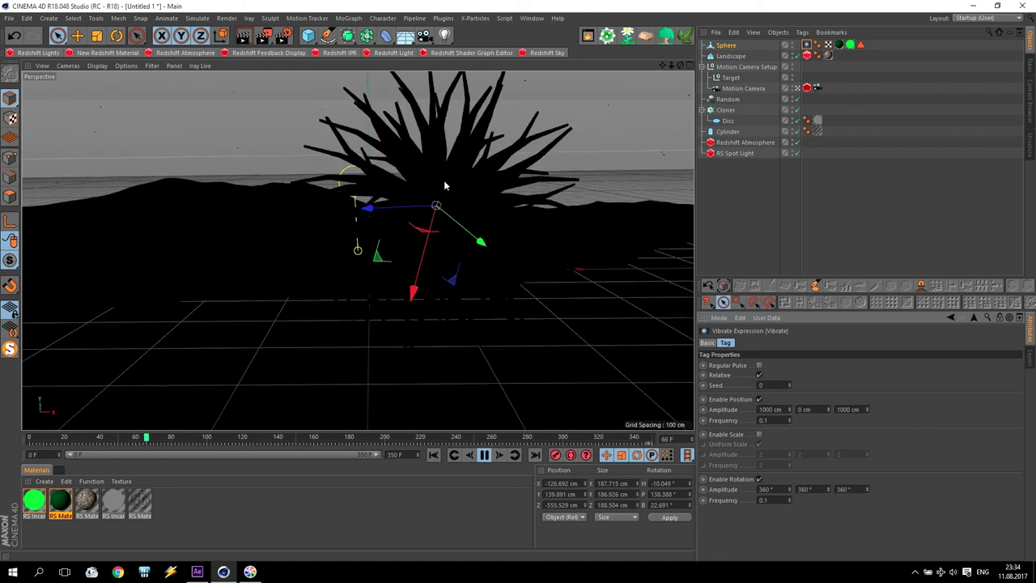
pyautogui.click(484, 455)
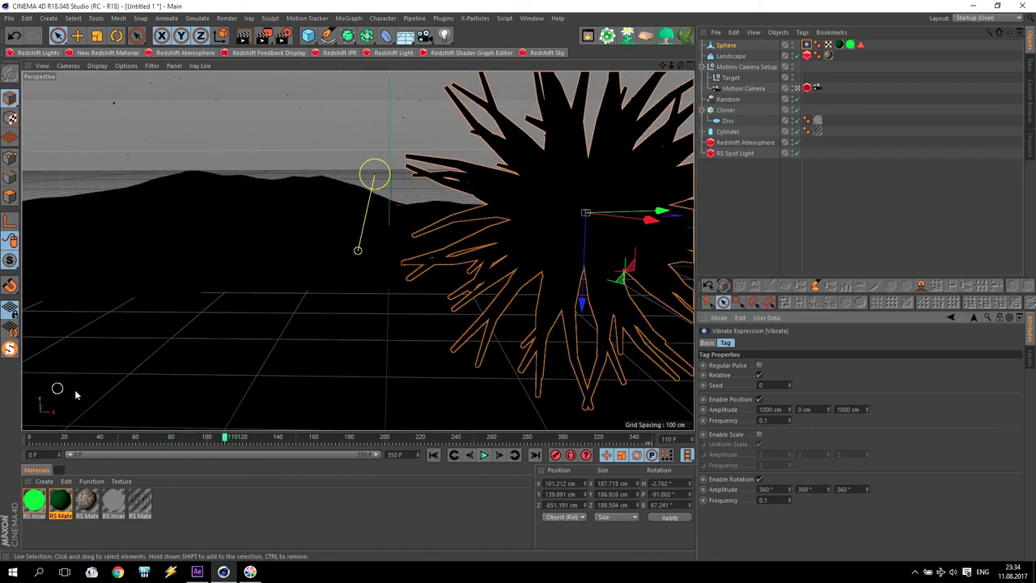
pyautogui.click(485, 455)
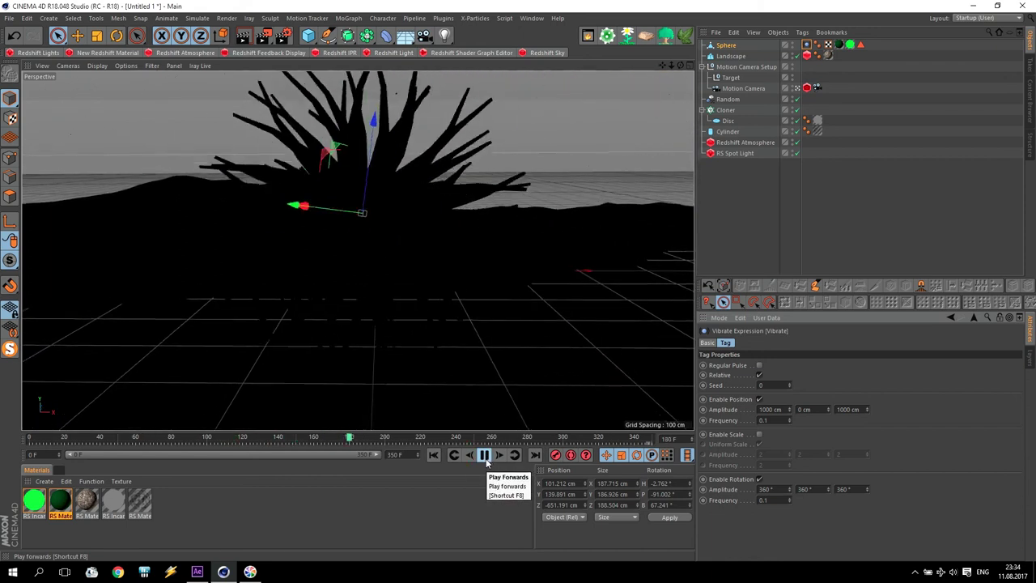
pyautogui.press('F8')
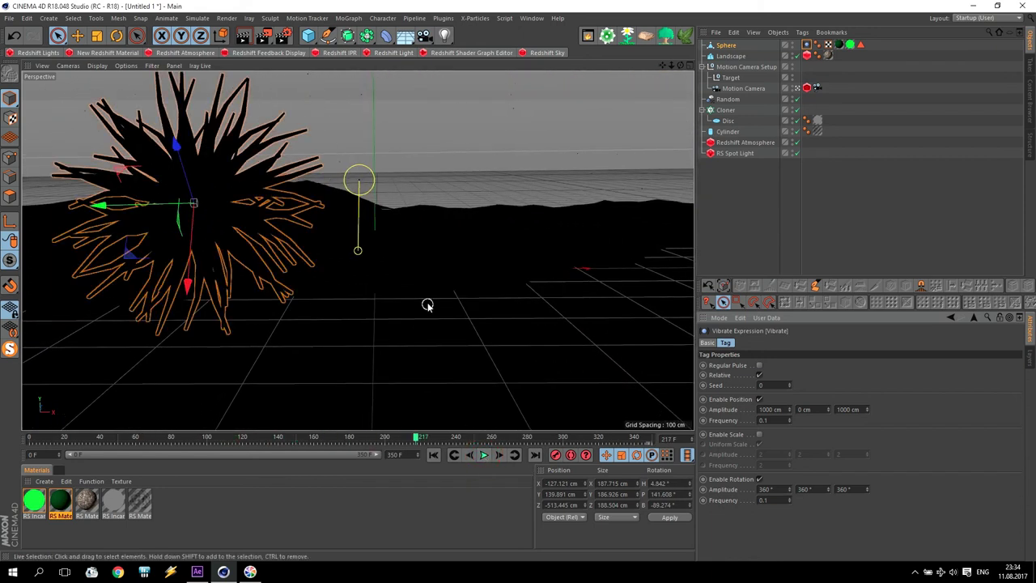
# Maximise the Top view and adjust its zoom.
pyautogui.middleClick(446, 257)
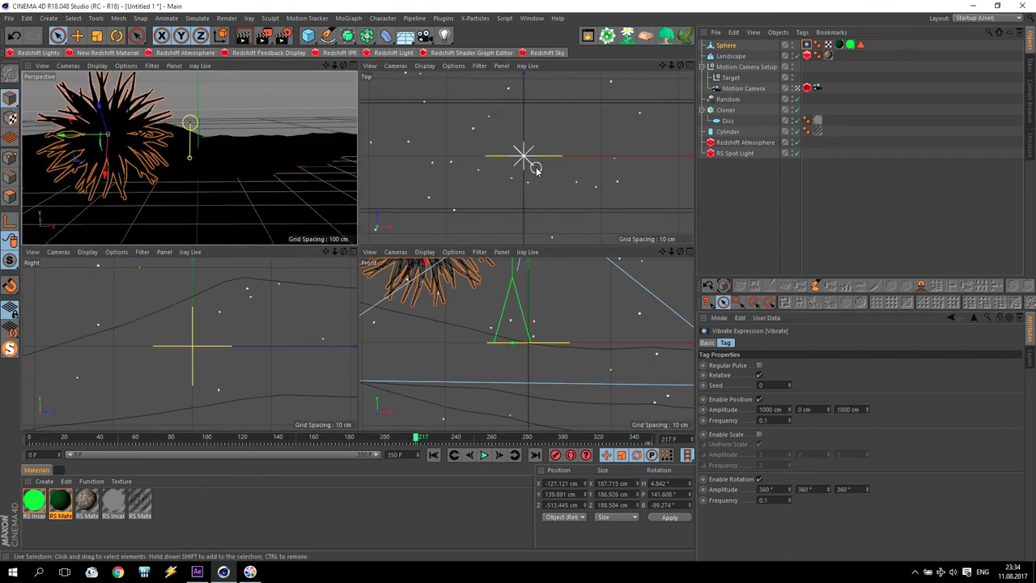
pyautogui.middleClick(532, 165)
pyautogui.scroll(-3, 389, 285)
pyautogui.scroll(-3, 407, 324)
pyautogui.scroll(-2, 425, 347)
pyautogui.scroll(1, 467, 224)
pyautogui.scroll(3, 389, 348)
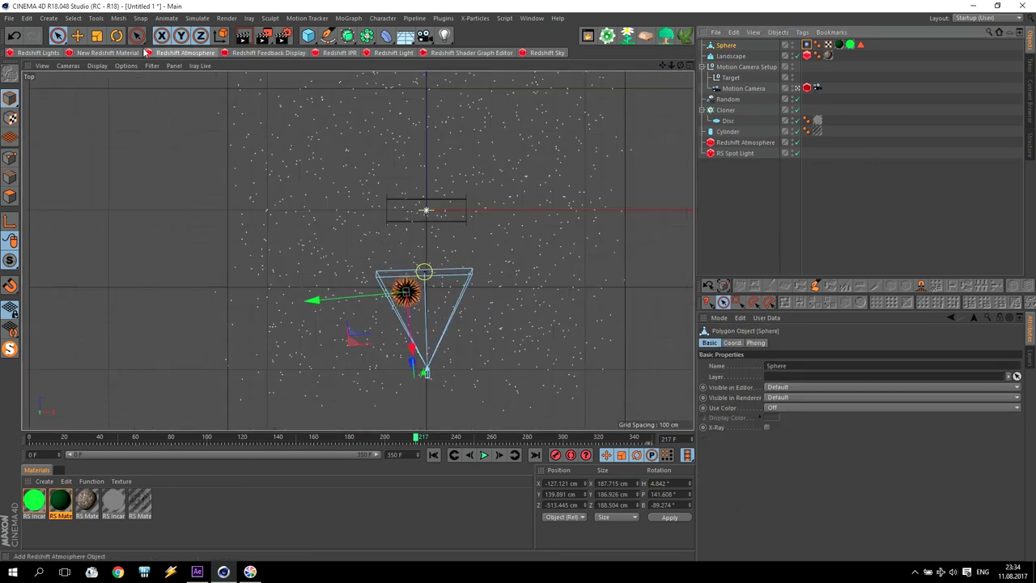
# Move the spiky Sphere up to the scene centre in Top view.
pyautogui.click(77, 35)
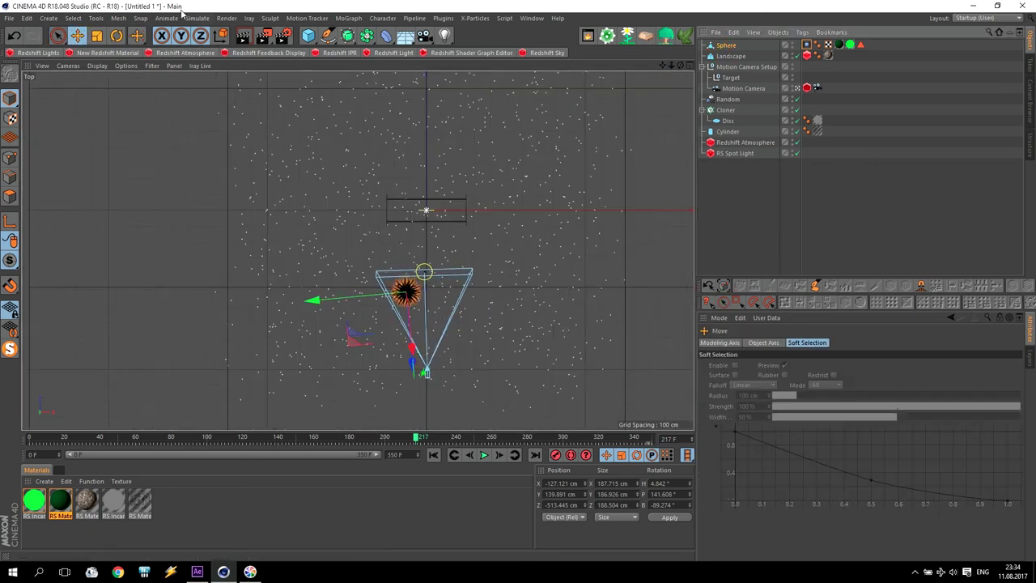
pyautogui.click(221, 35)
pyautogui.moveTo(468, 236); pyautogui.dragTo(490, 170)
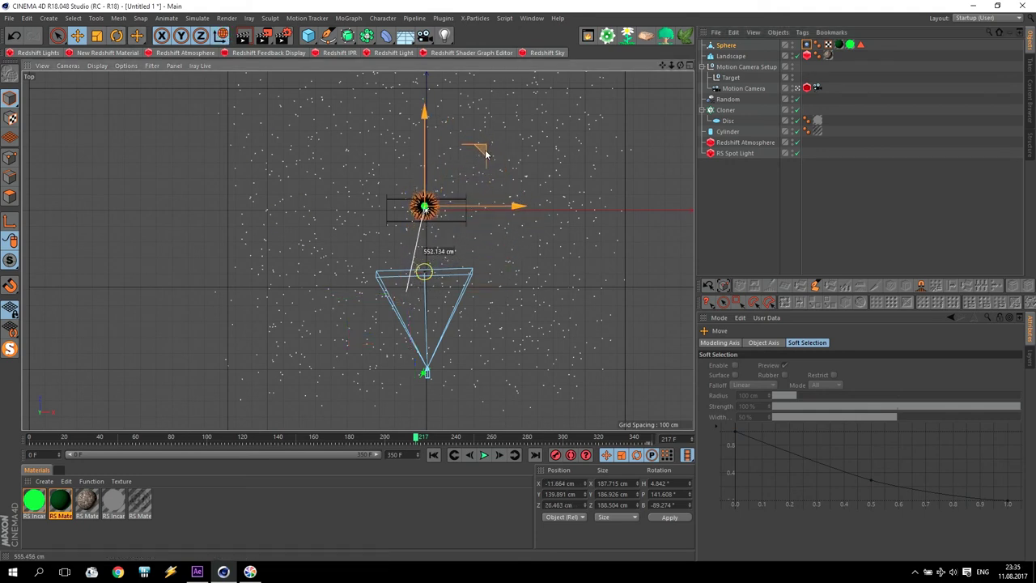
pyautogui.moveTo(490, 170); pyautogui.dragTo(483, 160)
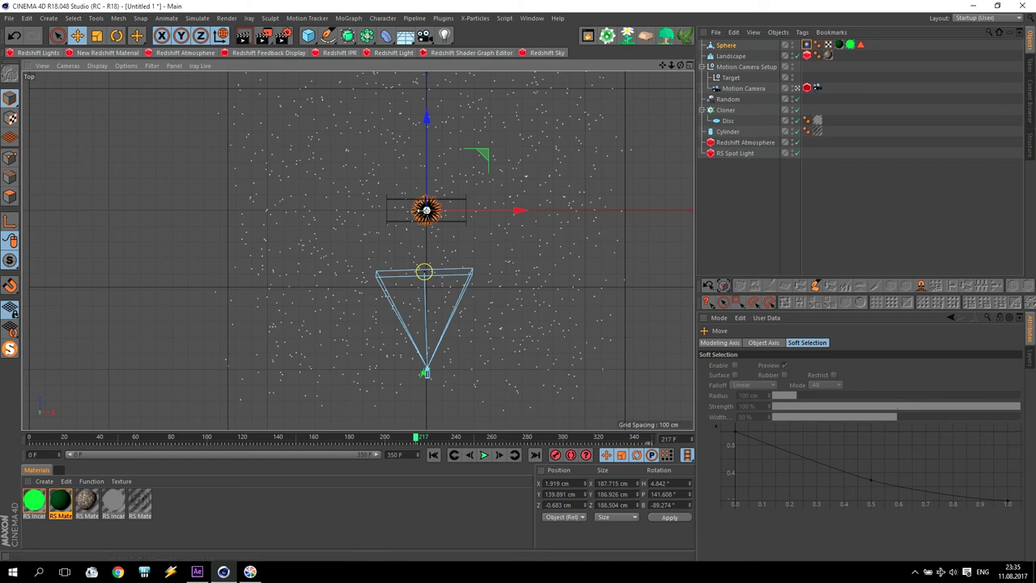
# Set the Motion Camera's Focus Object to the Sphere.
pyautogui.click(745, 88)
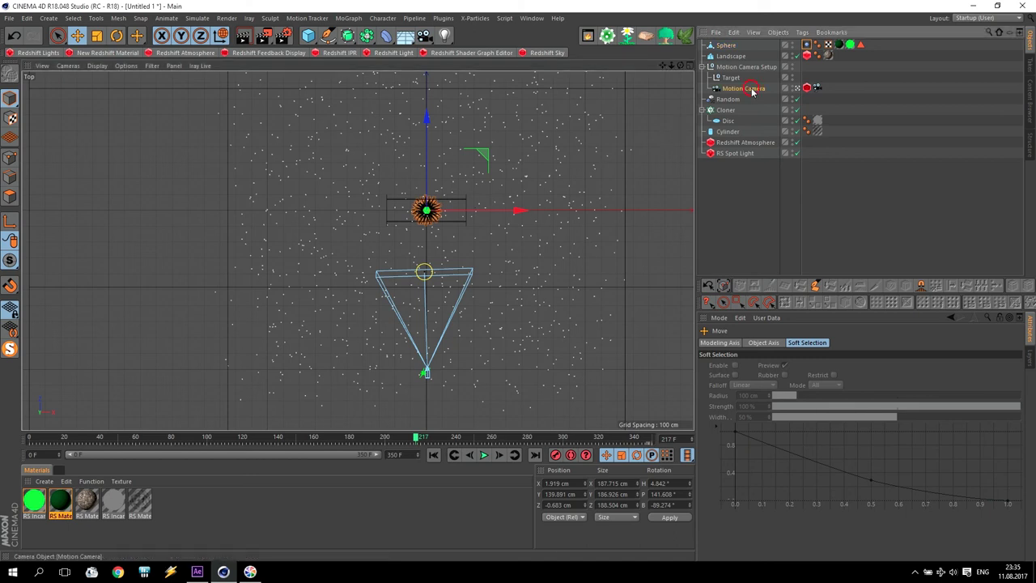
pyautogui.click(814, 343)
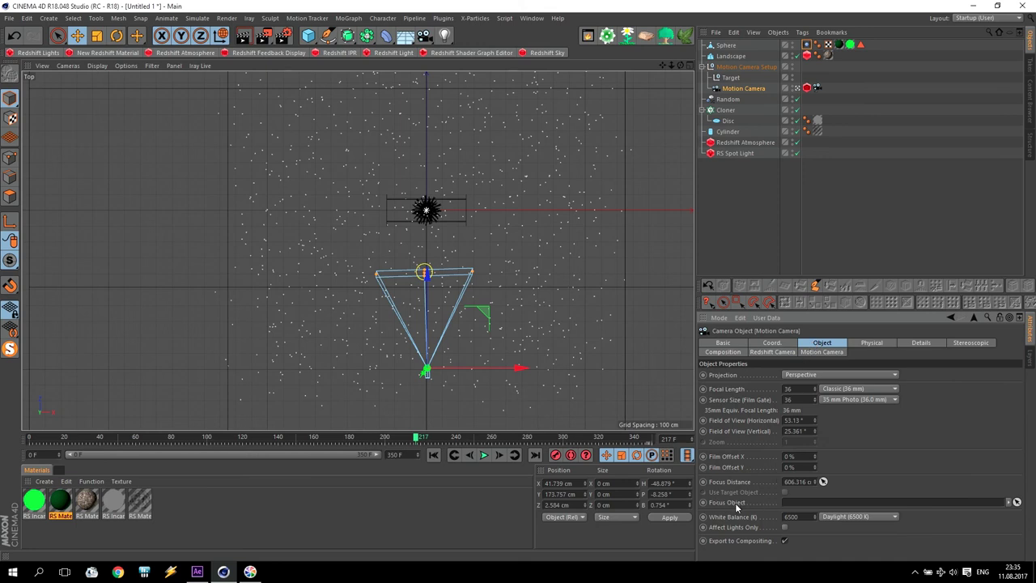
pyautogui.click(726, 46)
pyautogui.moveTo(810, 507); pyautogui.dragTo(811, 508)
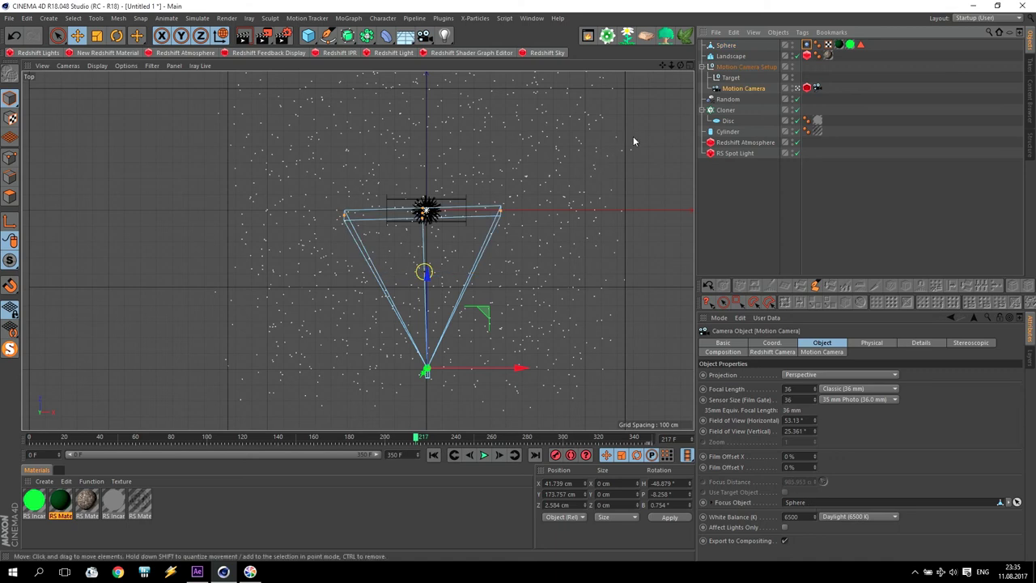
pyautogui.click(726, 46)
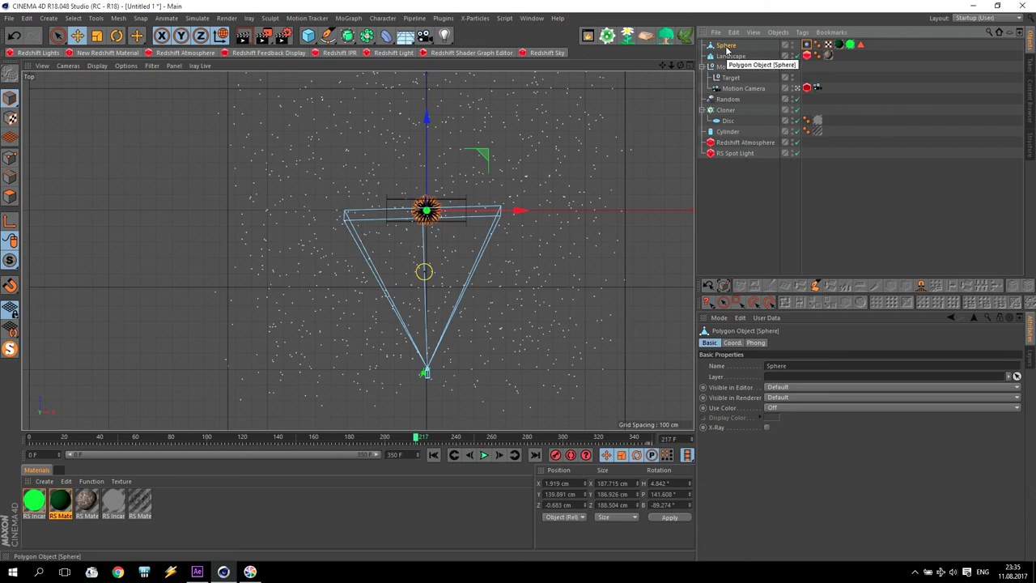
pyautogui.click(727, 47)
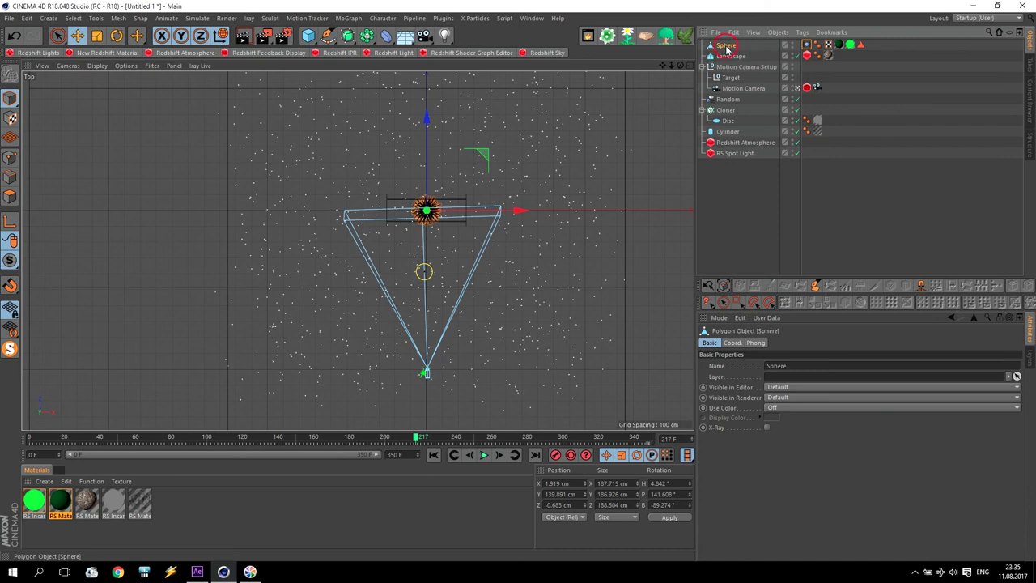
# Duplicate the Sphere and spread Sphere.1 to Sphere.4 apart in Top view.
pyautogui.keyDown('ctrl'); pyautogui.moveTo(733, 44); pyautogui.dragTo(734, 47); pyautogui.keyUp('ctrl')
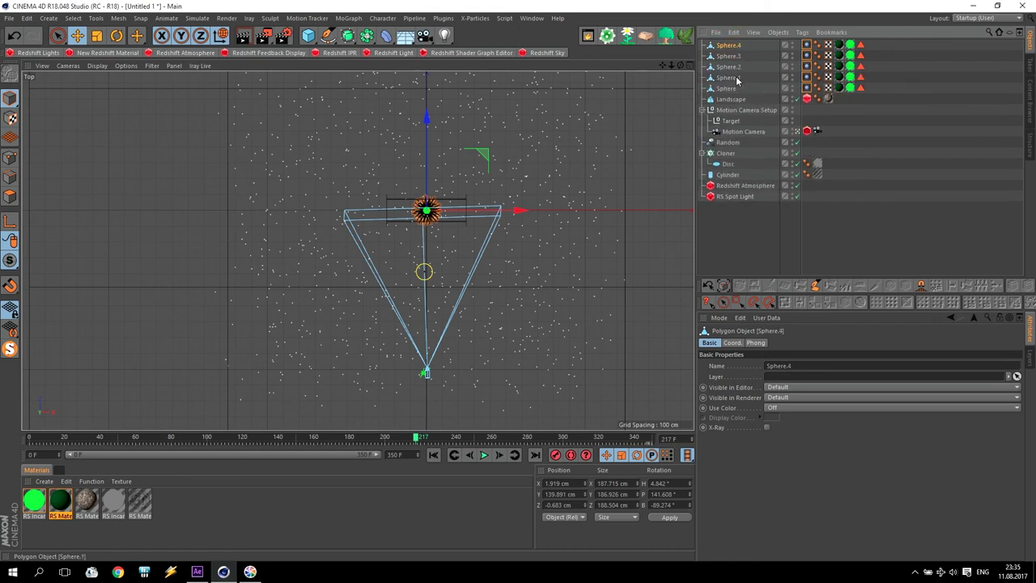
pyautogui.moveTo(665, 65); pyautogui.dragTo(669, 64)
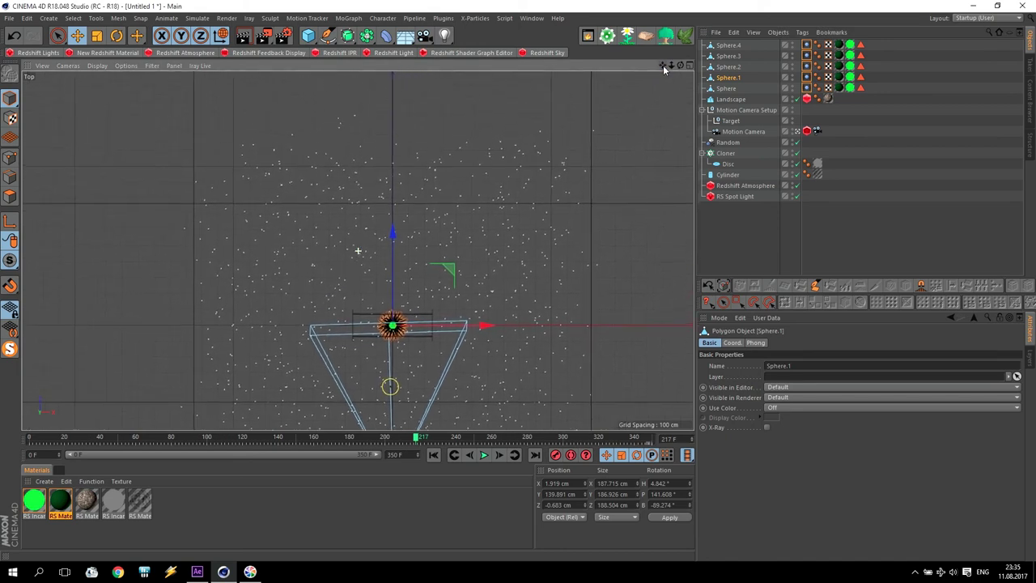
pyautogui.moveTo(444, 274)
pyautogui.mouseDown()
pyautogui.moveTo(356, 79)
pyautogui.moveTo(365, 65)
pyautogui.mouseUp()
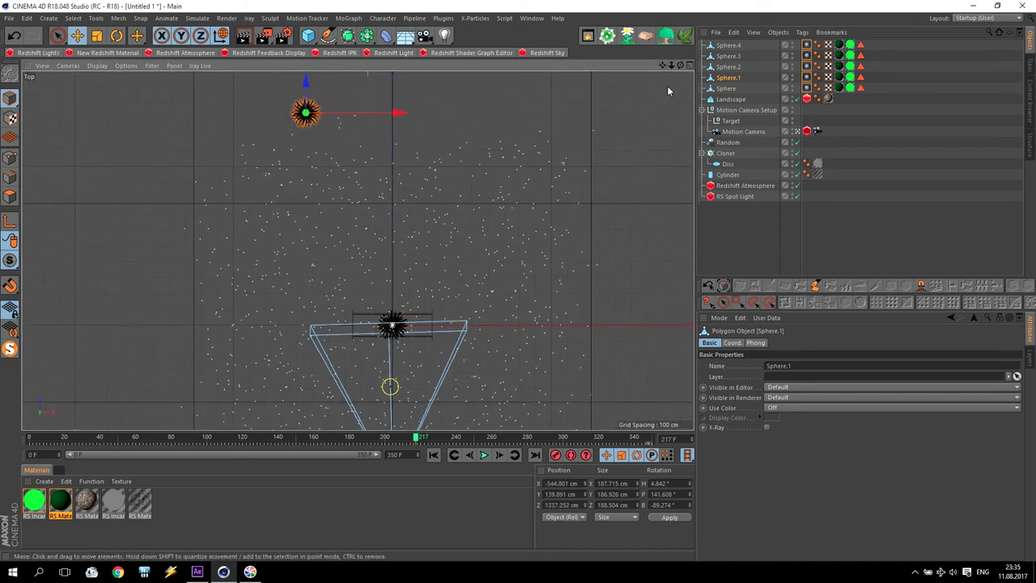
pyautogui.moveTo(661, 68); pyautogui.dragTo(547, 158)
pyautogui.click(729, 67)
pyautogui.moveTo(493, 300); pyautogui.dragTo(506, 202)
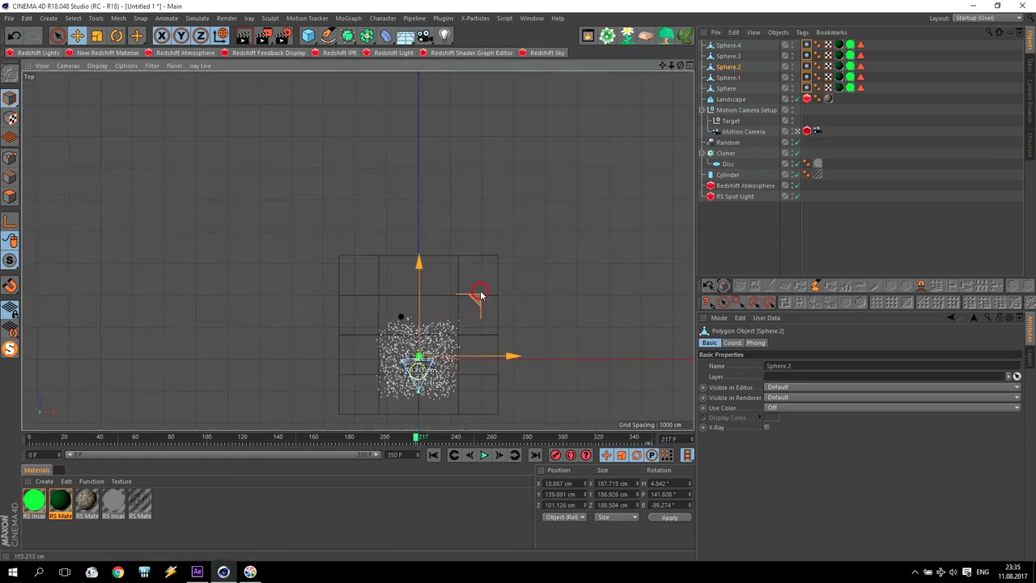
pyautogui.click(727, 56)
pyautogui.moveTo(430, 163); pyautogui.dragTo(434, 128)
pyautogui.click(728, 46)
pyautogui.moveTo(488, 301); pyautogui.dragTo(506, 72)
# Push Sphere.4 farther back and raise it higher above the landscape.
pyautogui.middleClick(476, 341)
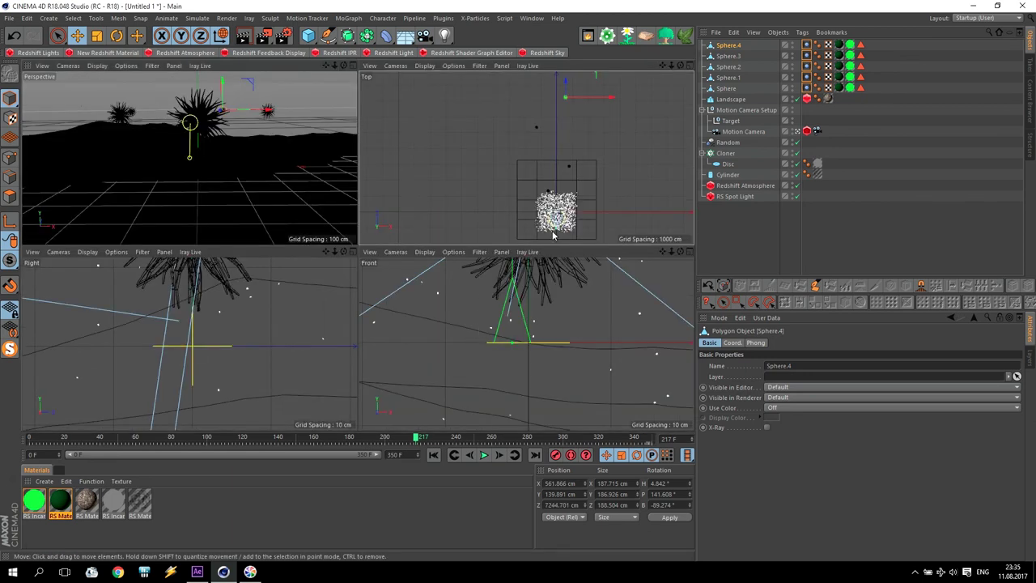
pyautogui.moveTo(565, 90)
pyautogui.mouseDown()
pyautogui.moveTo(566, 71)
pyautogui.moveTo(565, 101)
pyautogui.mouseUp()
pyautogui.scroll(-3, 267, 291)
pyautogui.scroll(-3, 308, 289)
pyautogui.scroll(-2, 310, 289)
pyautogui.scroll(-3, 291, 315)
pyautogui.scroll(-3, 275, 332)
pyautogui.scroll(-3, 323, 265)
pyautogui.scroll(-3, 323, 265)
pyautogui.moveTo(286, 323); pyautogui.dragTo(286, 305)
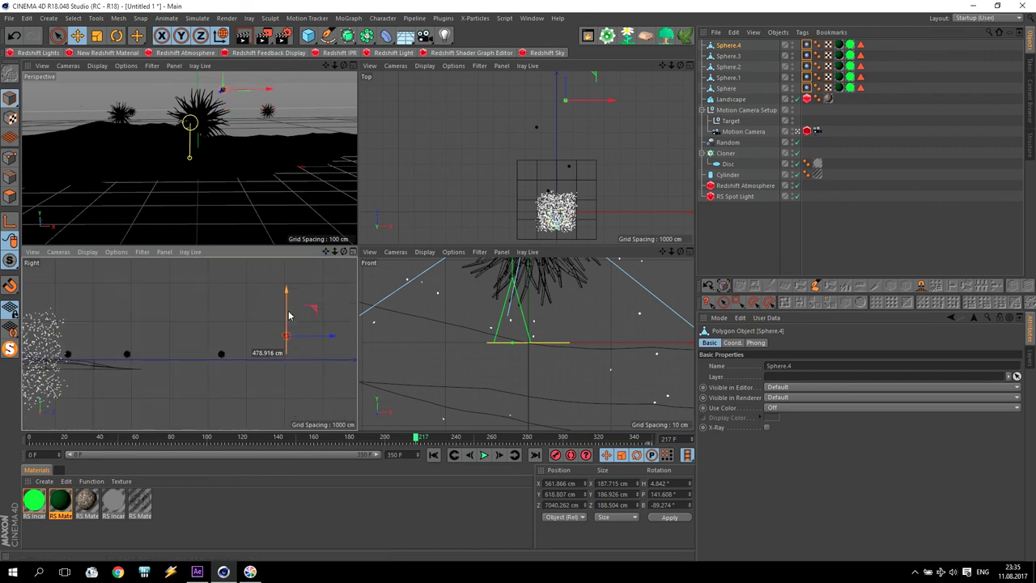
# Raise Sphere.3, Sphere.2 and Sphere.1 higher above the landscape.
pyautogui.click(221, 354)
pyautogui.moveTo(221, 332); pyautogui.dragTo(220, 323)
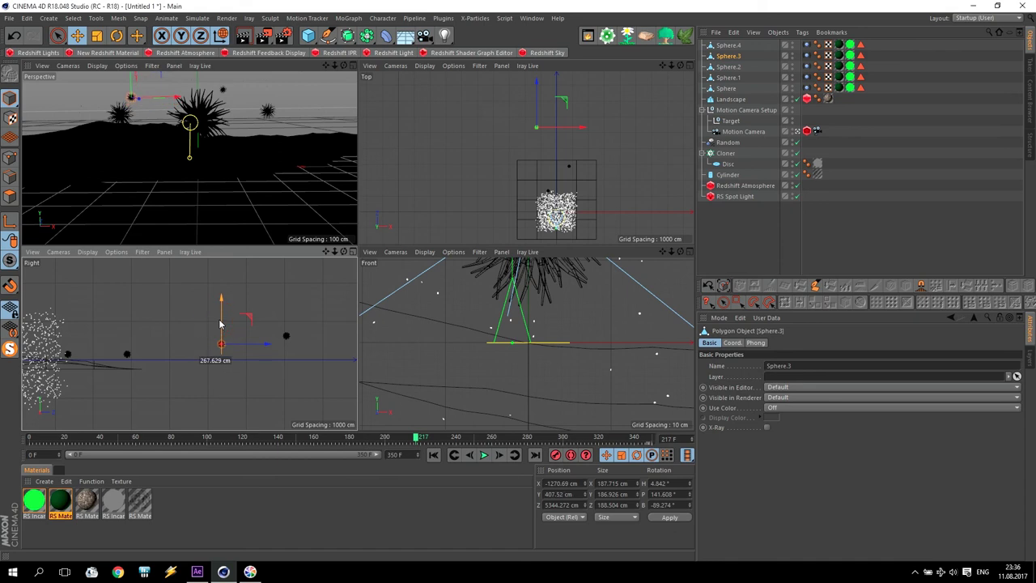
pyautogui.click(127, 354)
pyautogui.moveTo(126, 332); pyautogui.dragTo(126, 326)
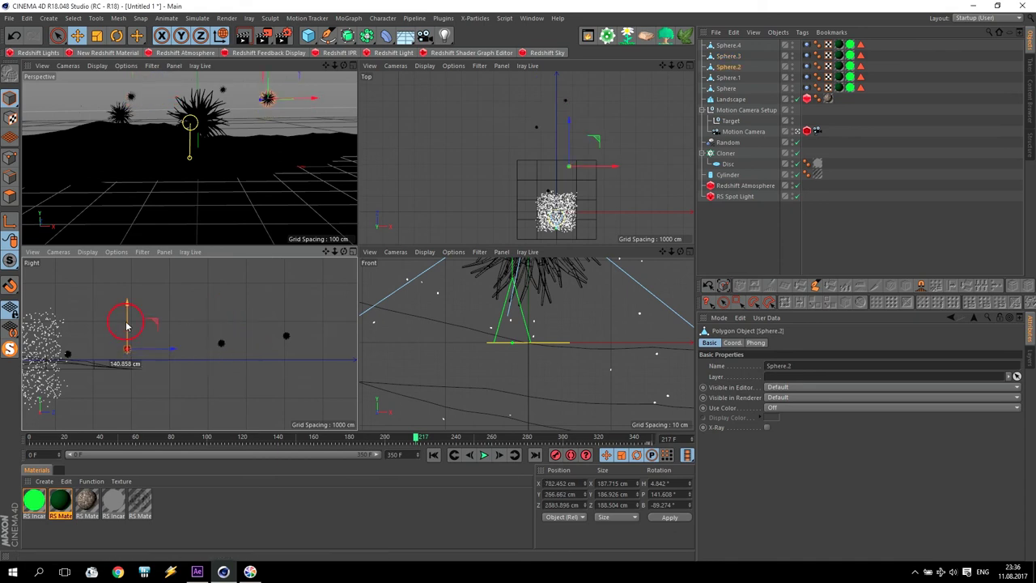
pyautogui.click(68, 353)
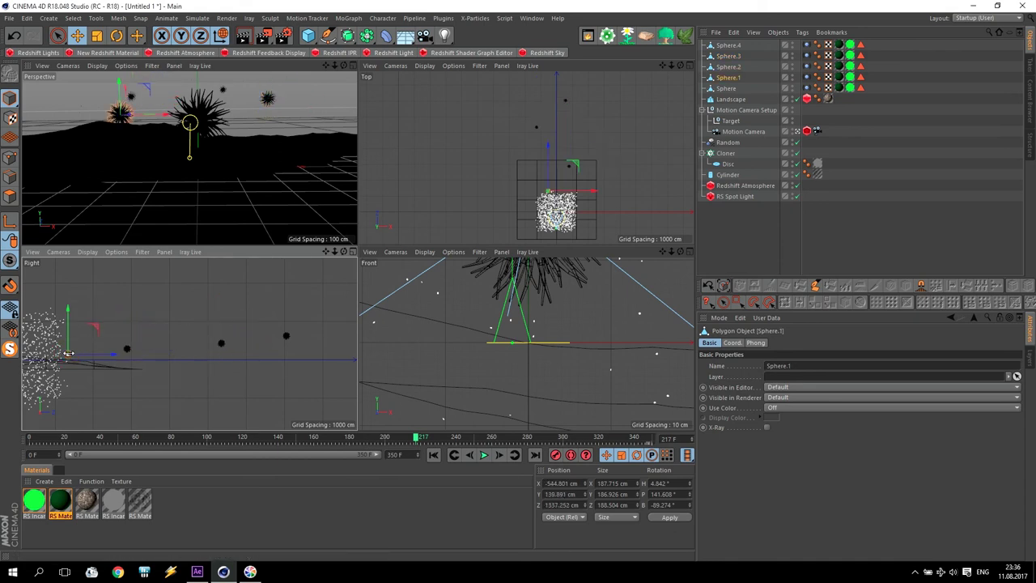
pyautogui.moveTo(70, 346); pyautogui.dragTo(70, 342)
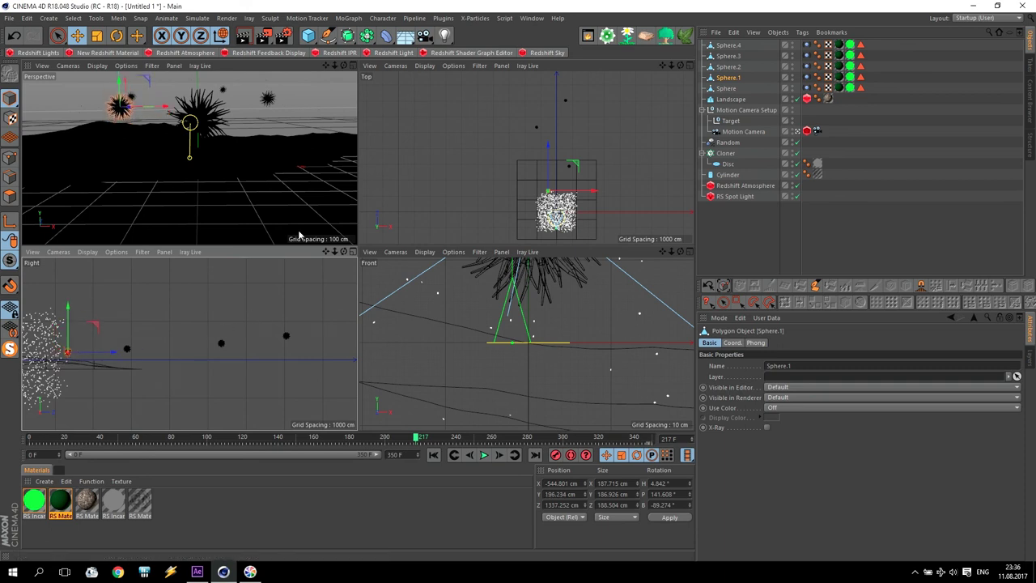
pyautogui.middleClick(268, 178)
# Start a Redshift IPR render and lower the Landscape's height to about 453 cm.
pyautogui.click(243, 34)
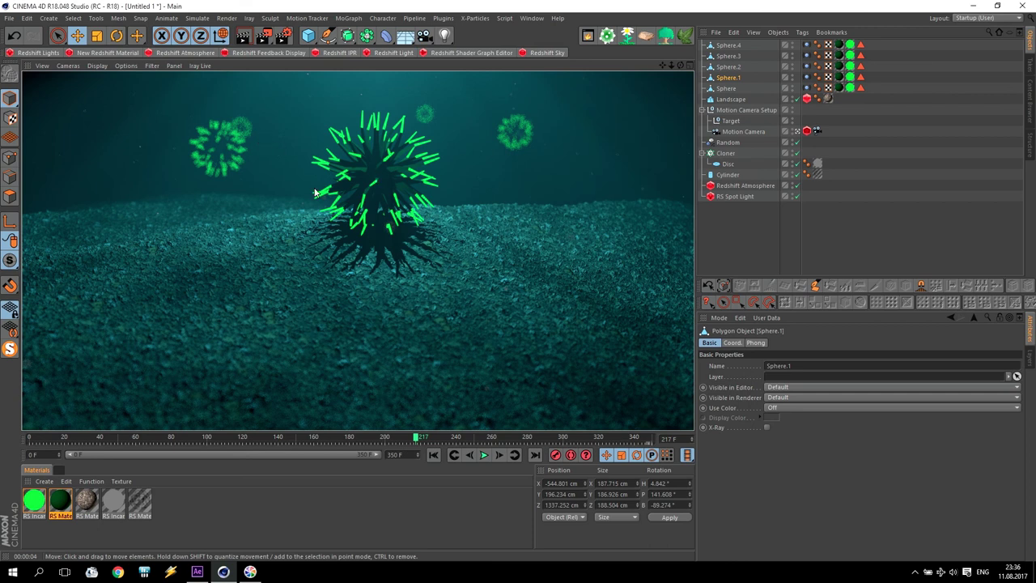
pyautogui.middleClick(387, 213)
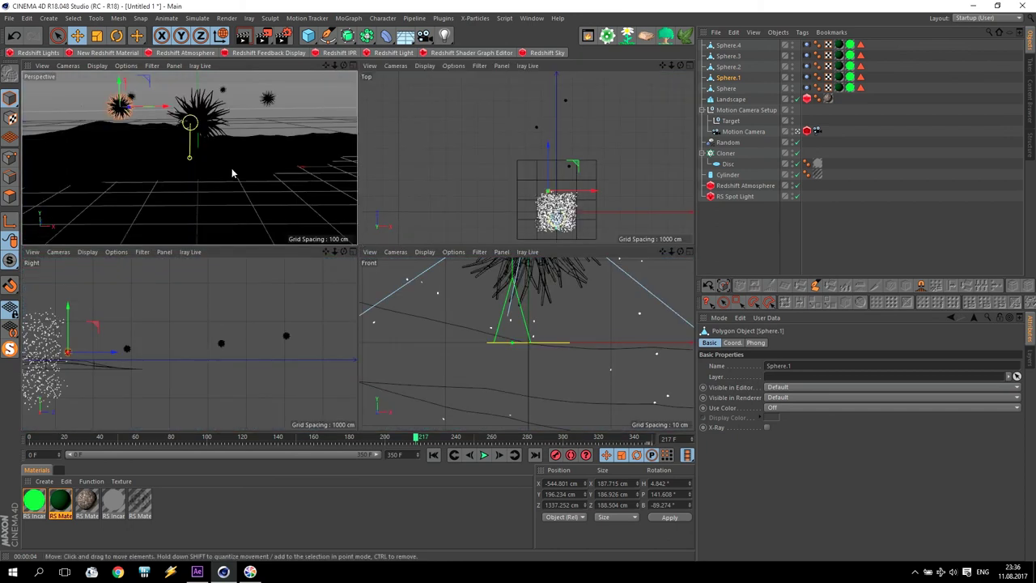
pyautogui.click(232, 169)
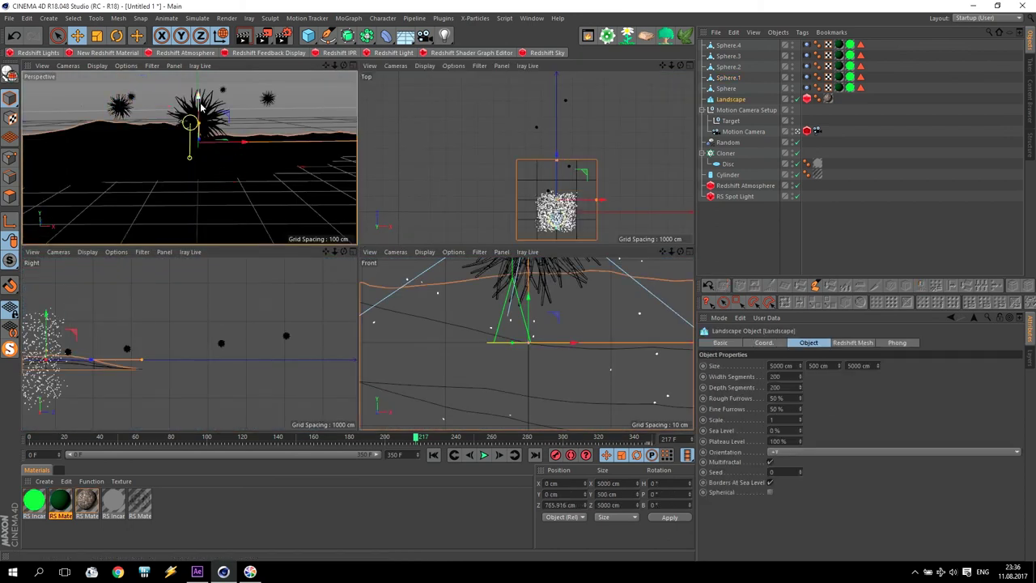
pyautogui.moveTo(199, 99)
pyautogui.mouseDown()
pyautogui.moveTo(198, 119)
pyautogui.moveTo(203, 103)
pyautogui.moveTo(208, 120)
pyautogui.mouseUp()
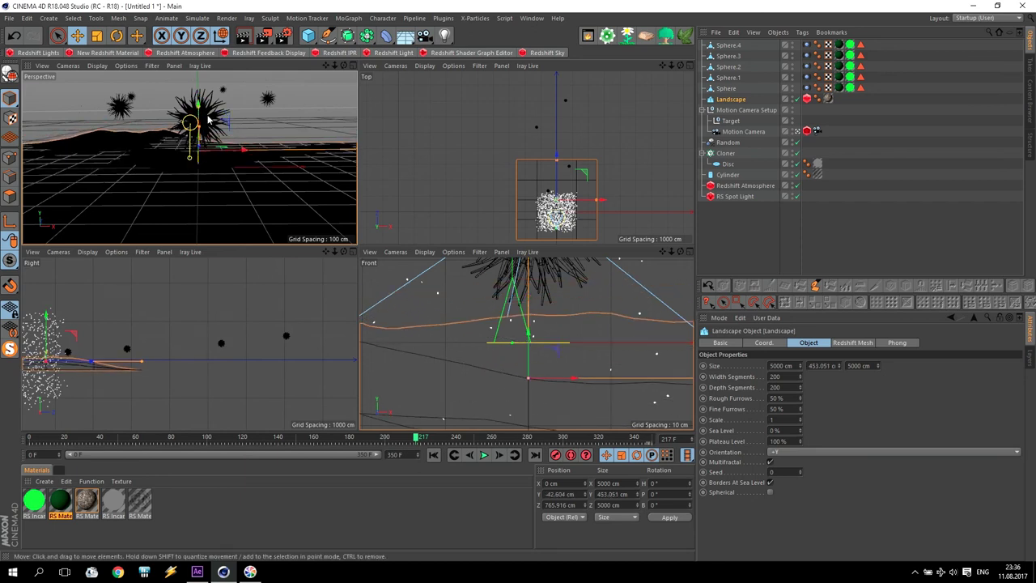
pyautogui.middleClick(208, 120)
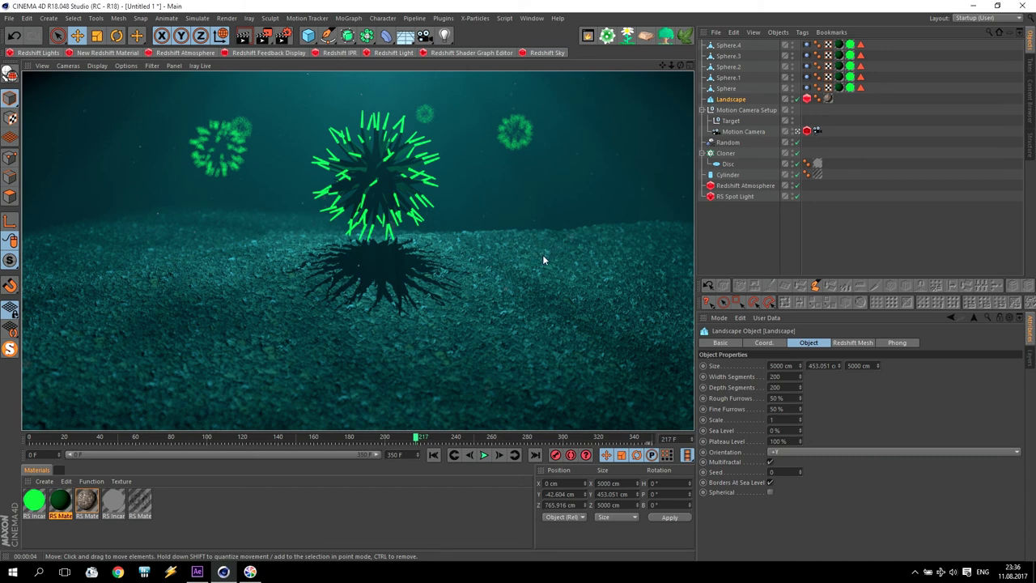
pyautogui.click(284, 35)
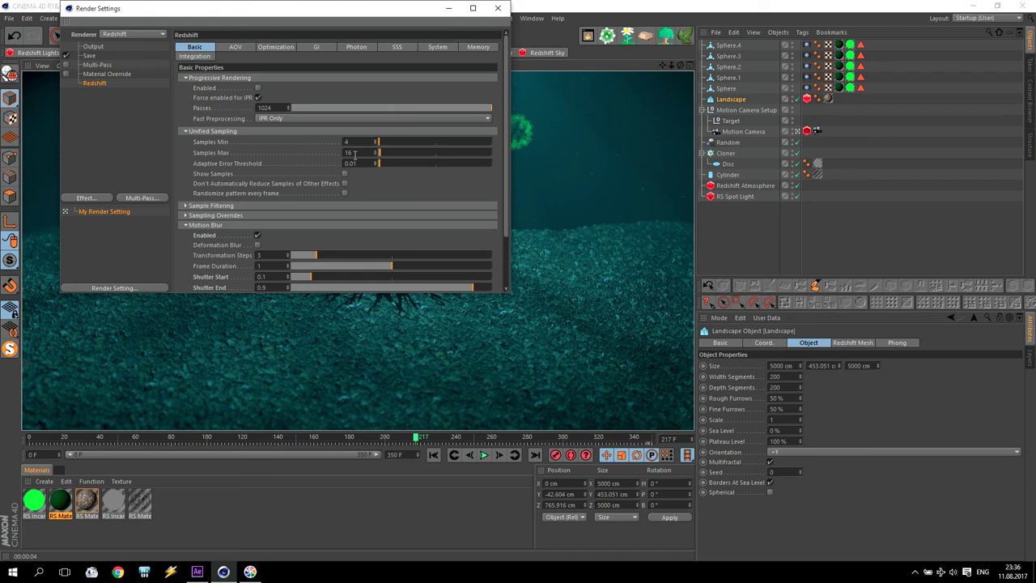
# Set the Redshift bucket size to 256.
pyautogui.moveTo(508, 111); pyautogui.dragTo(505, 184)
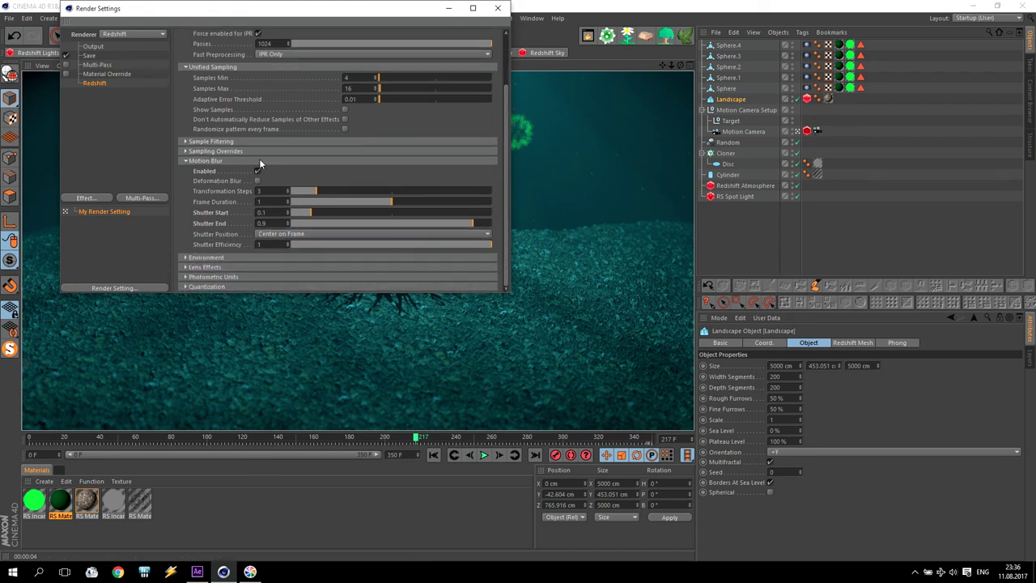
pyautogui.click(185, 161)
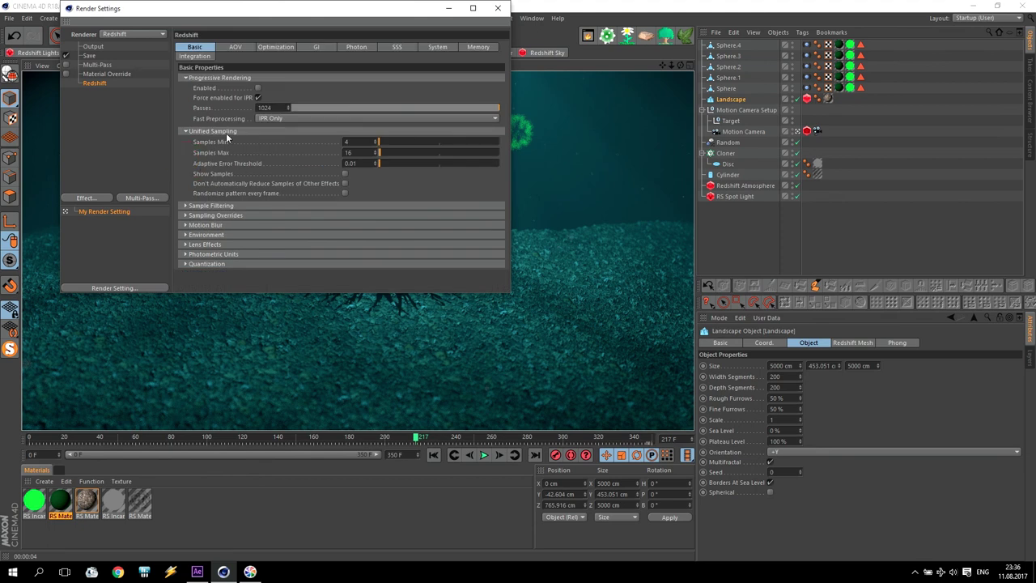
pyautogui.click(438, 47)
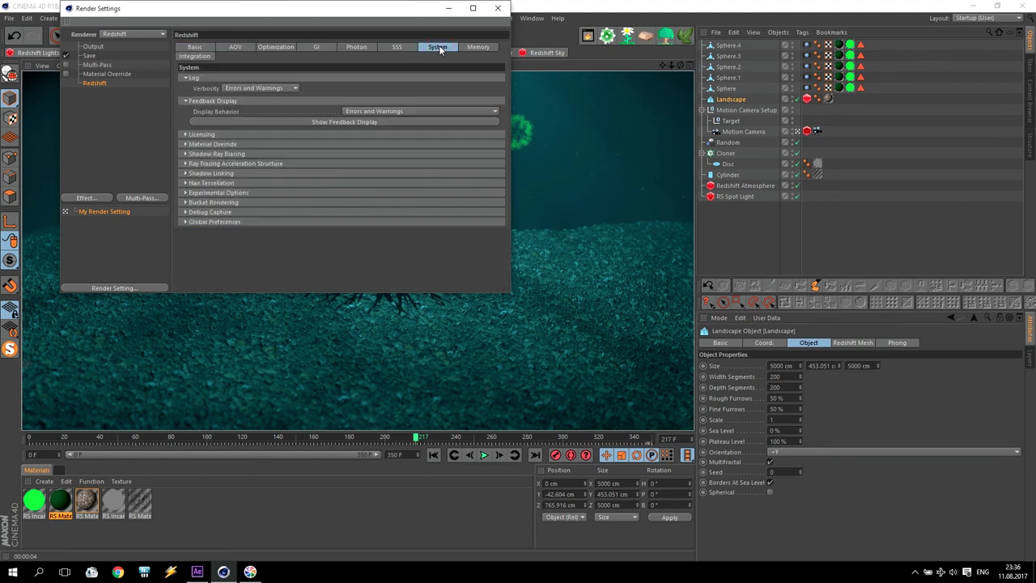
pyautogui.click(185, 203)
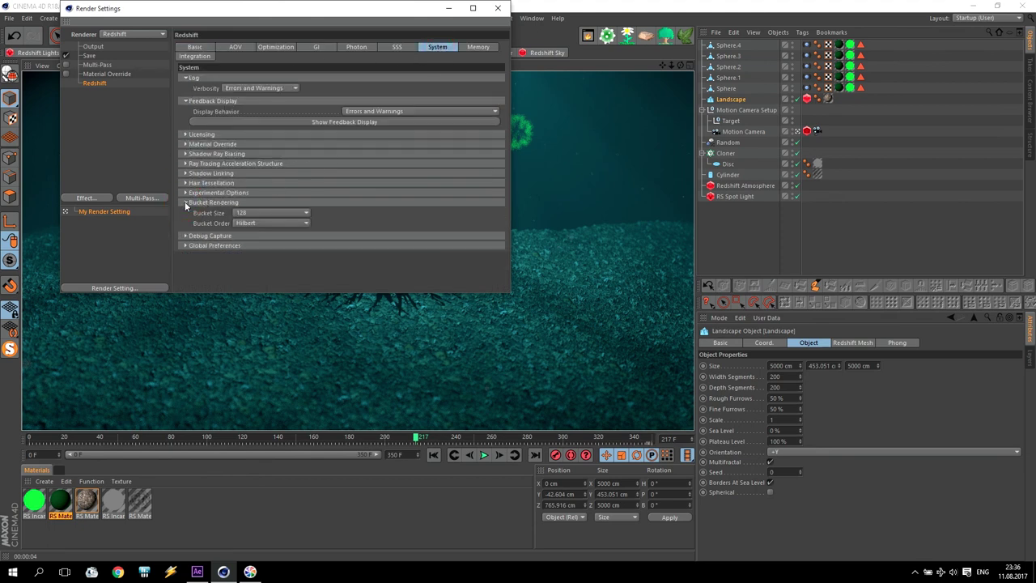
pyautogui.click(241, 215)
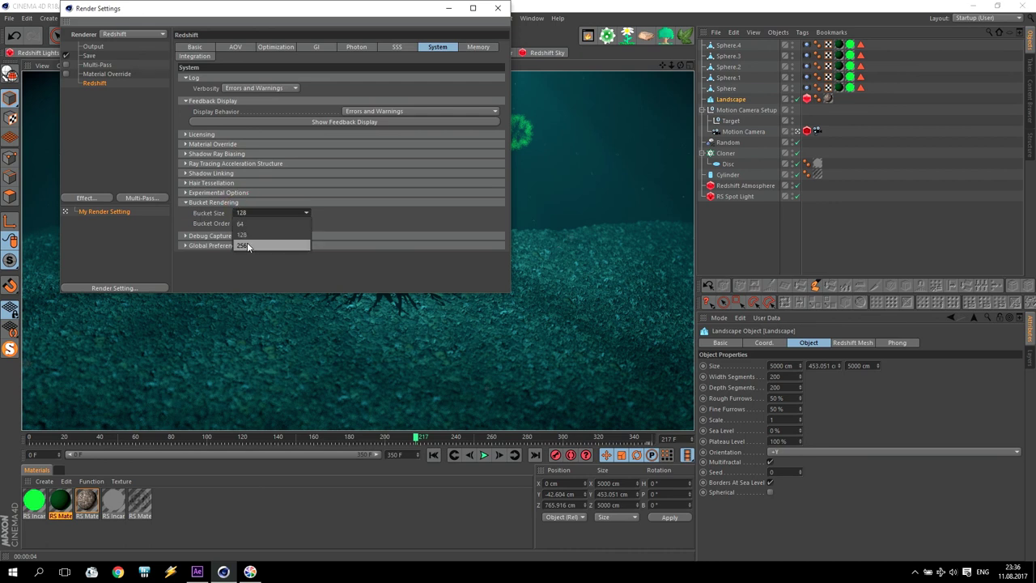
pyautogui.click(246, 242)
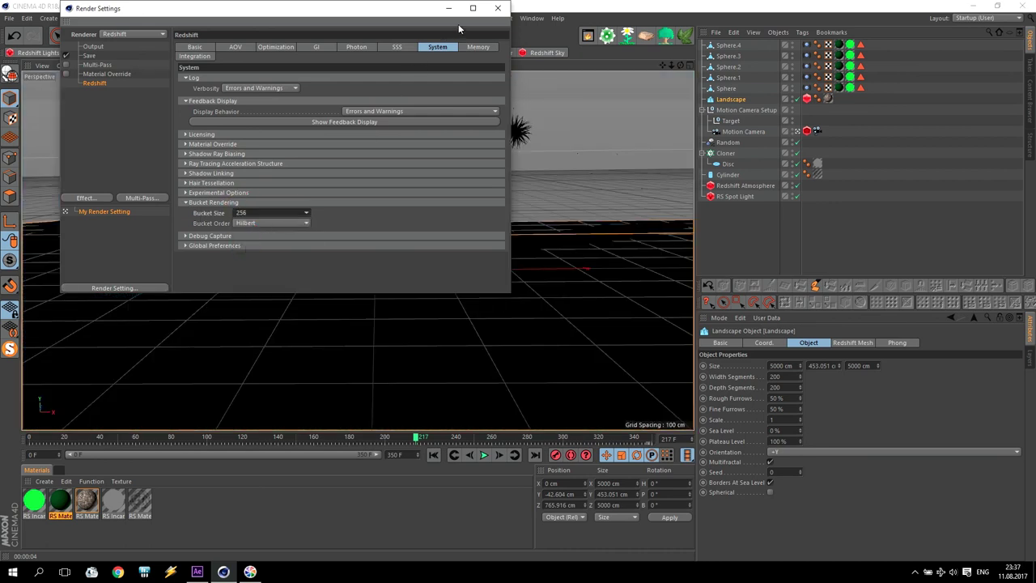
# Set the output frame range to All Frames (0–350).
pyautogui.click(93, 47)
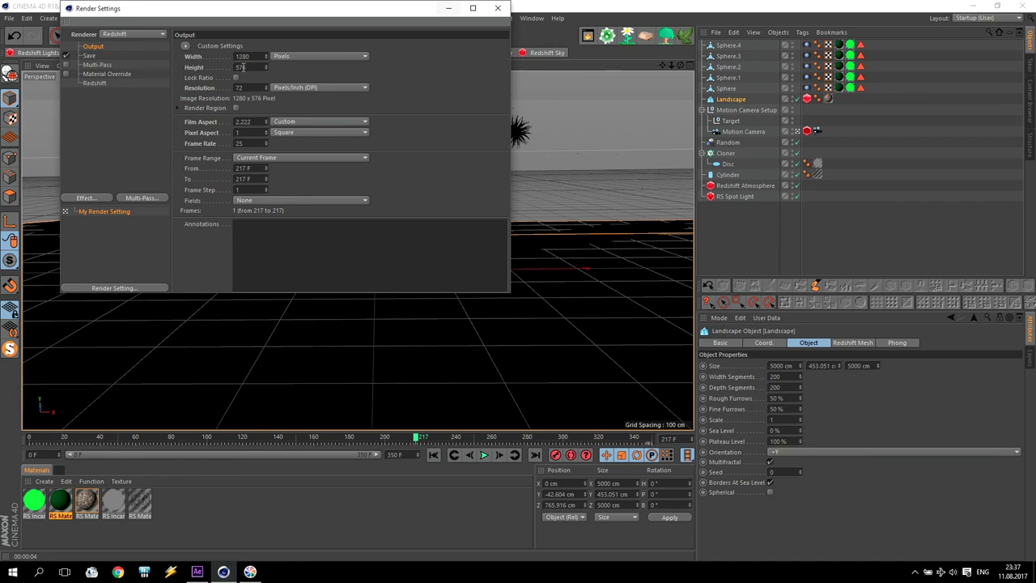
pyautogui.click(264, 158)
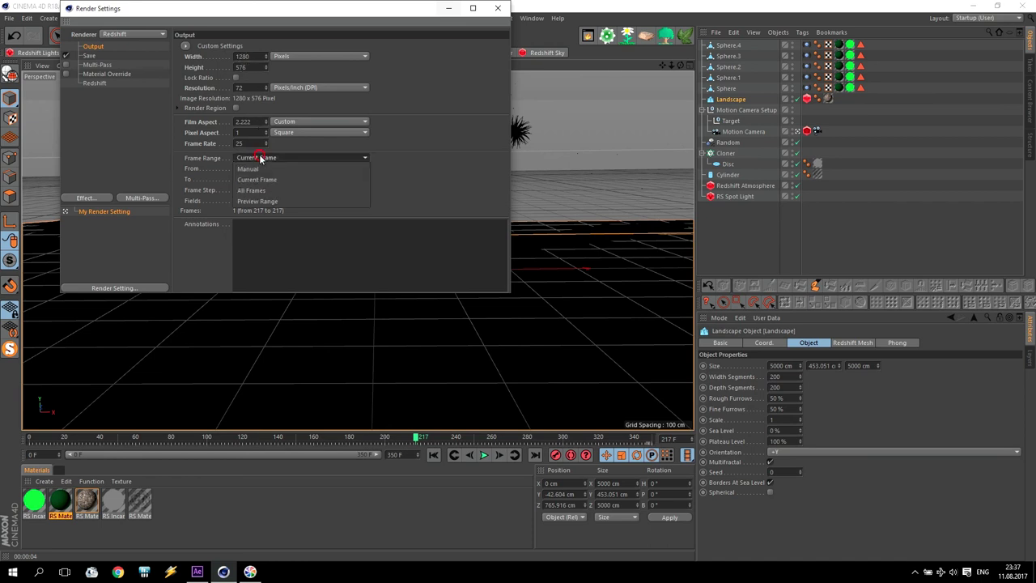
pyautogui.click(258, 188)
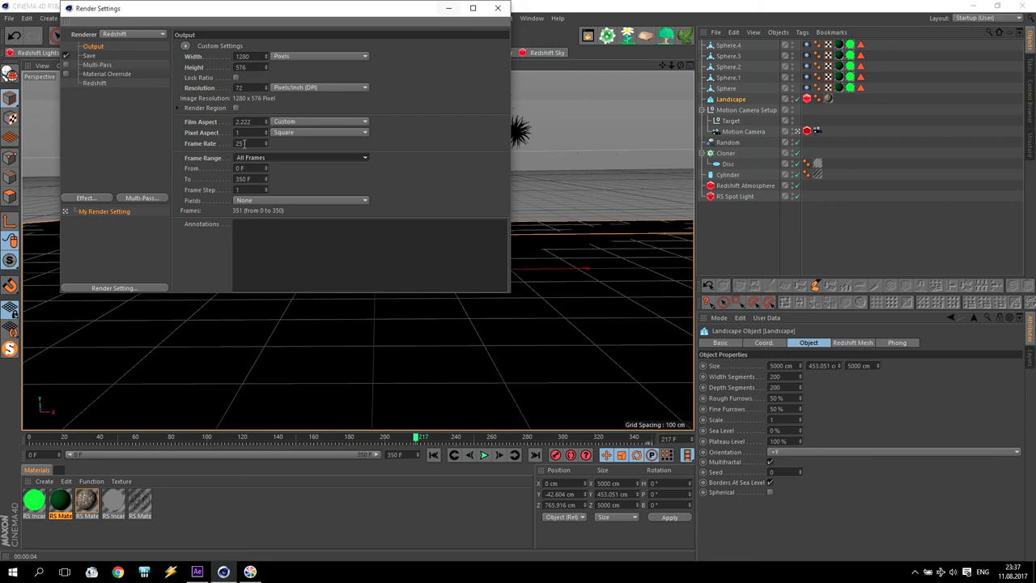
# Save renders as PNG named Under Water0000.png and close Render Settings.
pyautogui.click(91, 57)
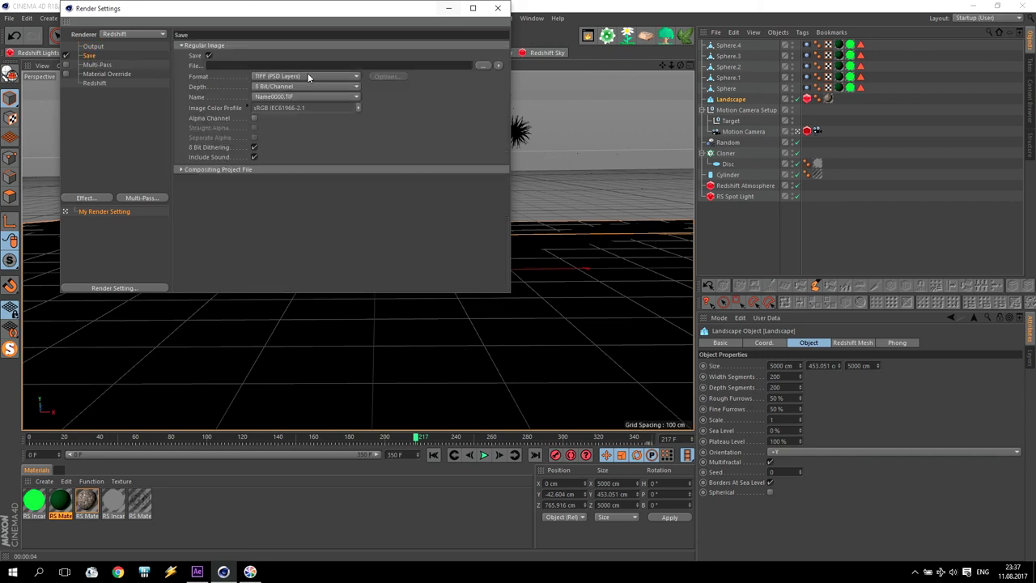
pyautogui.click(357, 77)
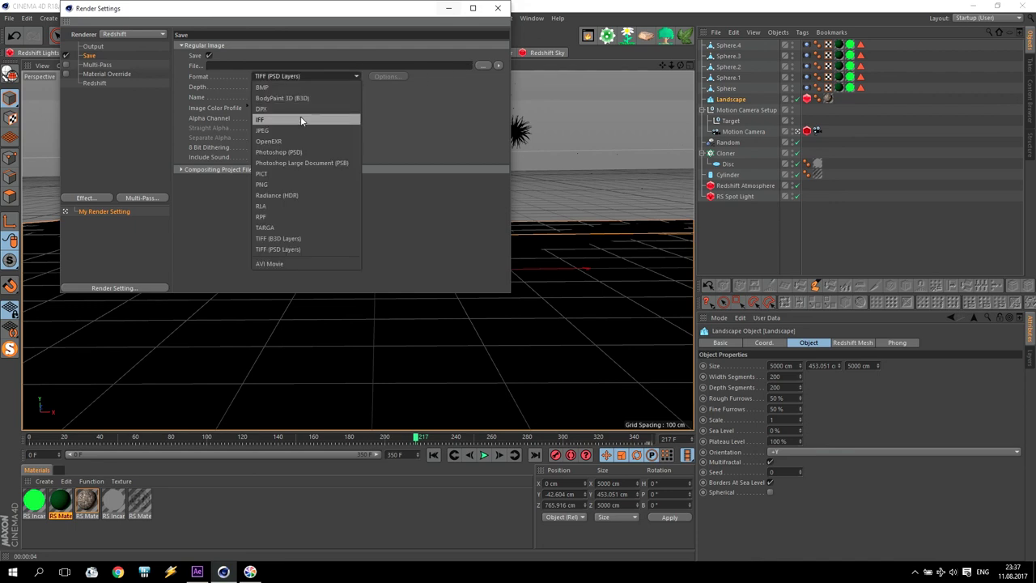
pyautogui.click(285, 184)
pyautogui.click(483, 65)
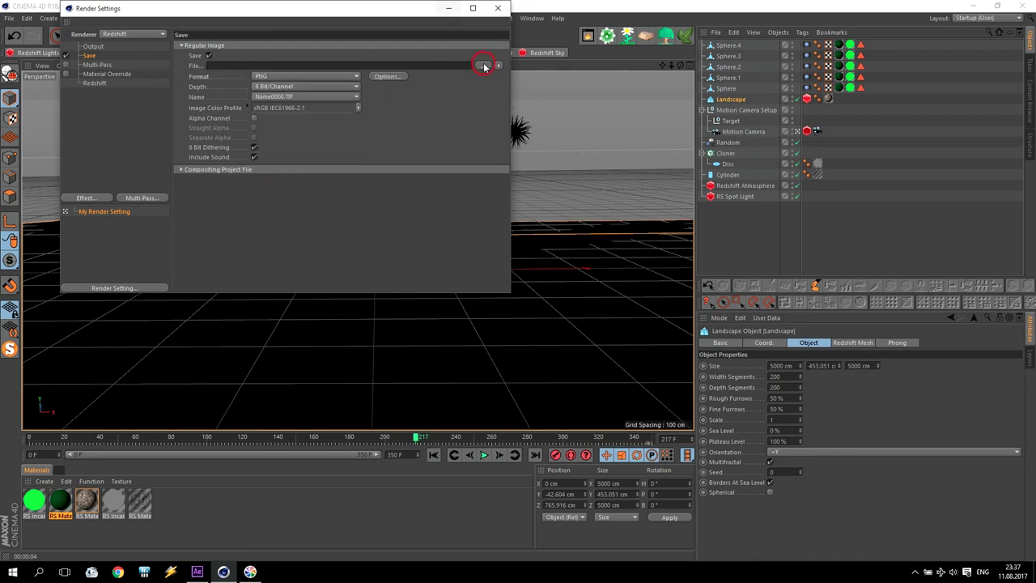
pyautogui.click(191, 89)
pyautogui.click(531, 331)
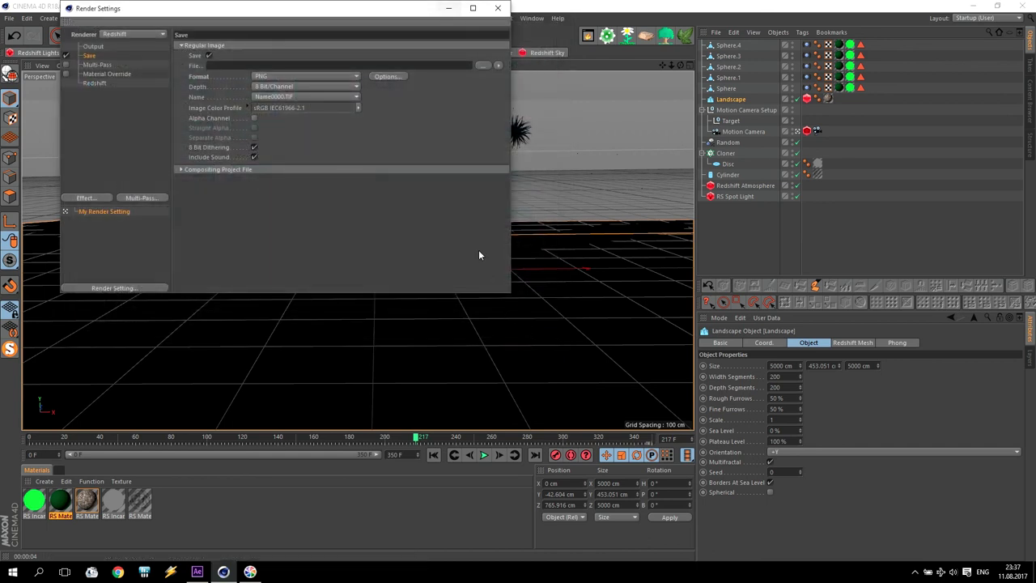
pyautogui.click(498, 8)
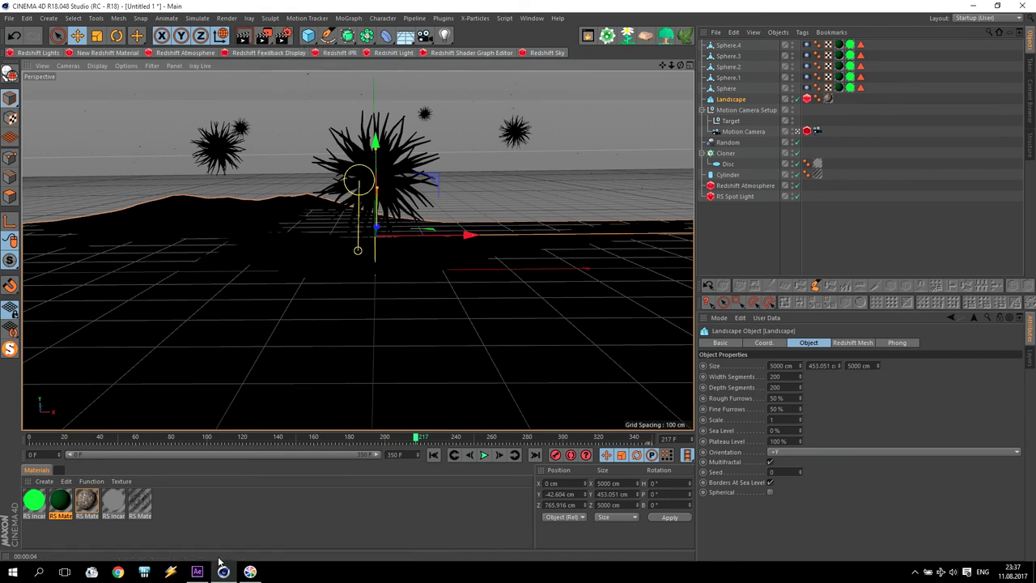
# Import the Under Water PNG sequence and create a composition from it.
pyautogui.click(198, 572)
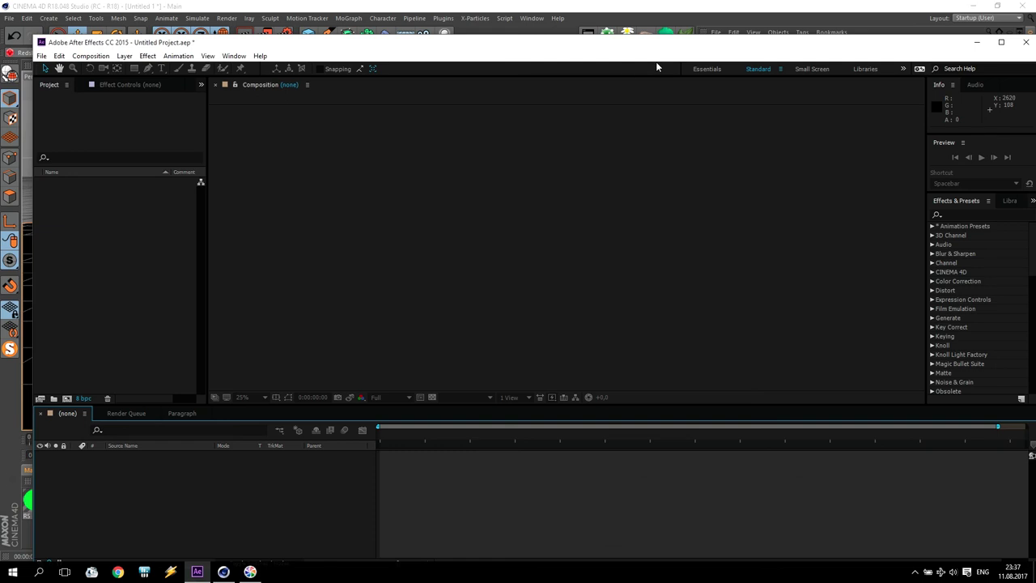
pyautogui.moveTo(882, 42); pyautogui.dragTo(939, 1)
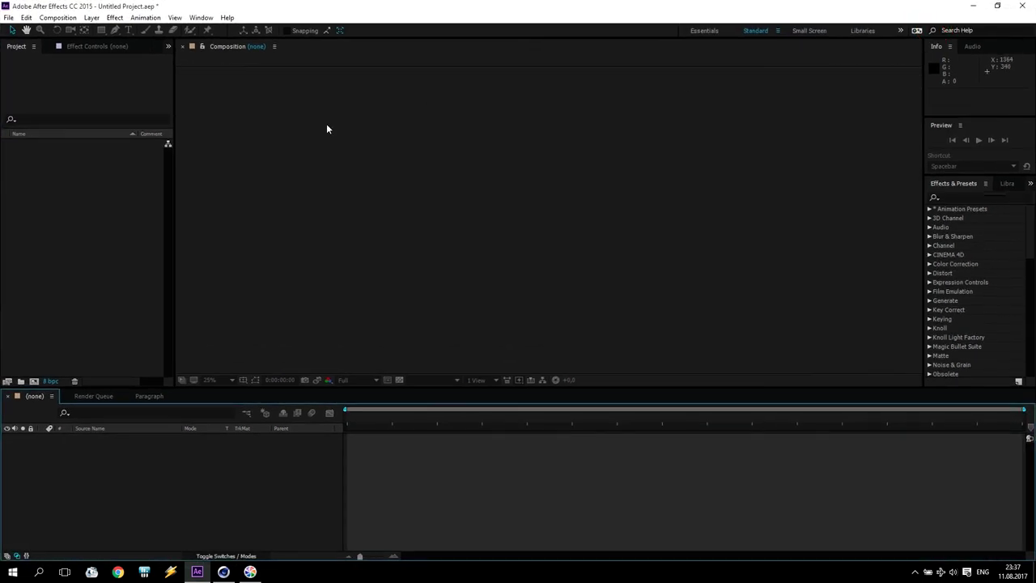
pyautogui.doubleClick(58, 165)
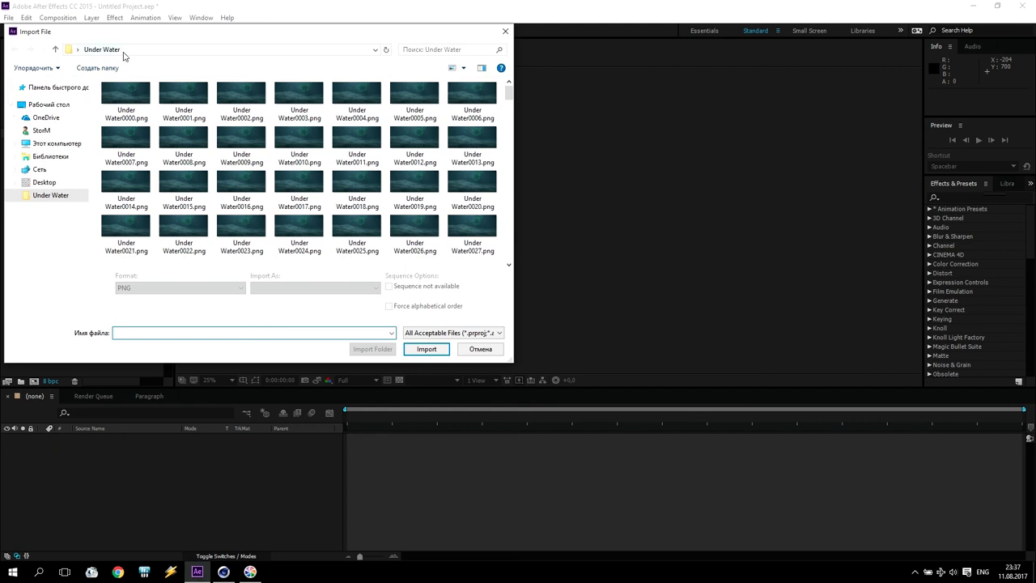
pyautogui.click(125, 93)
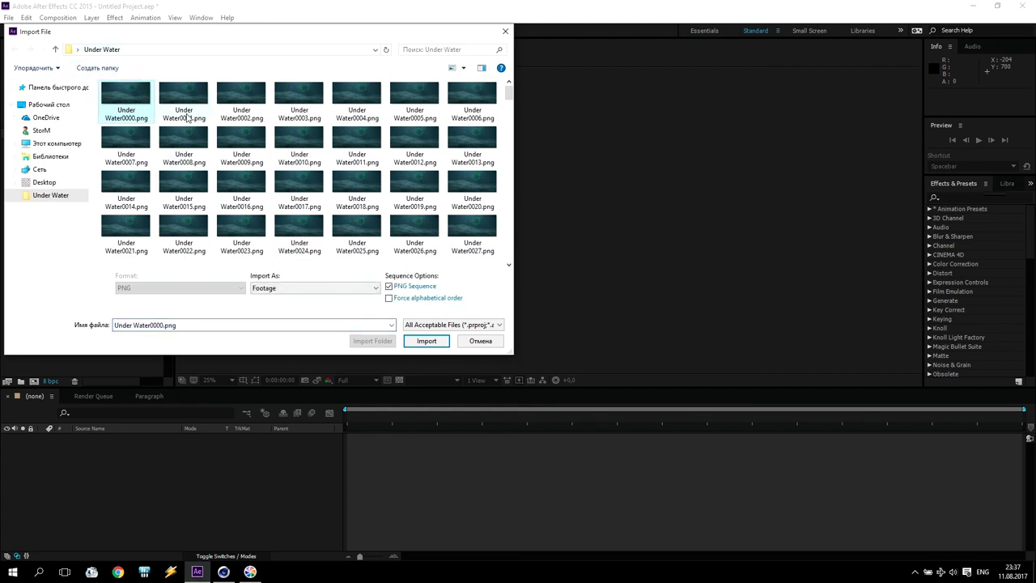
pyautogui.click(422, 344)
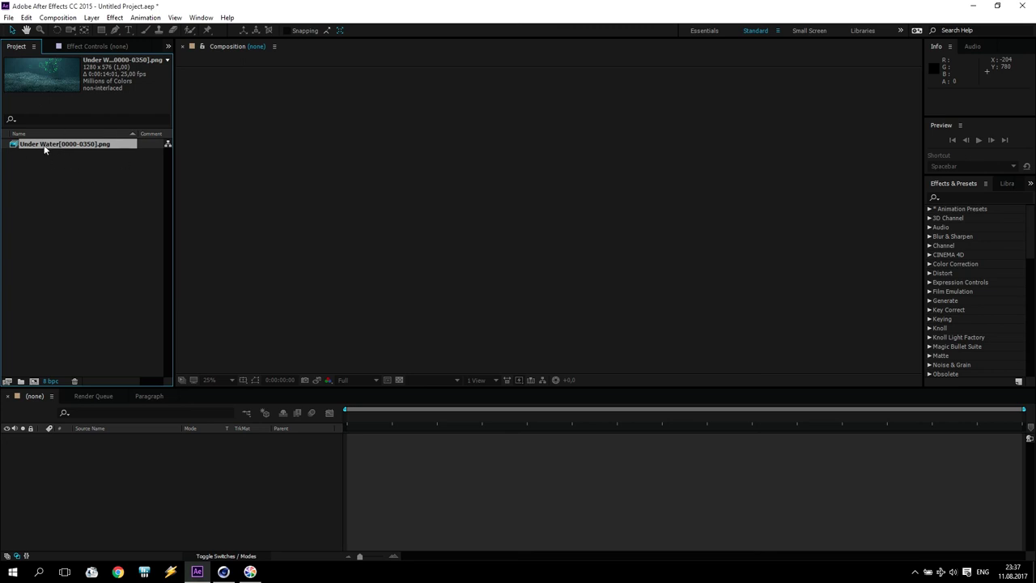
pyautogui.moveTo(39, 148); pyautogui.dragTo(35, 386)
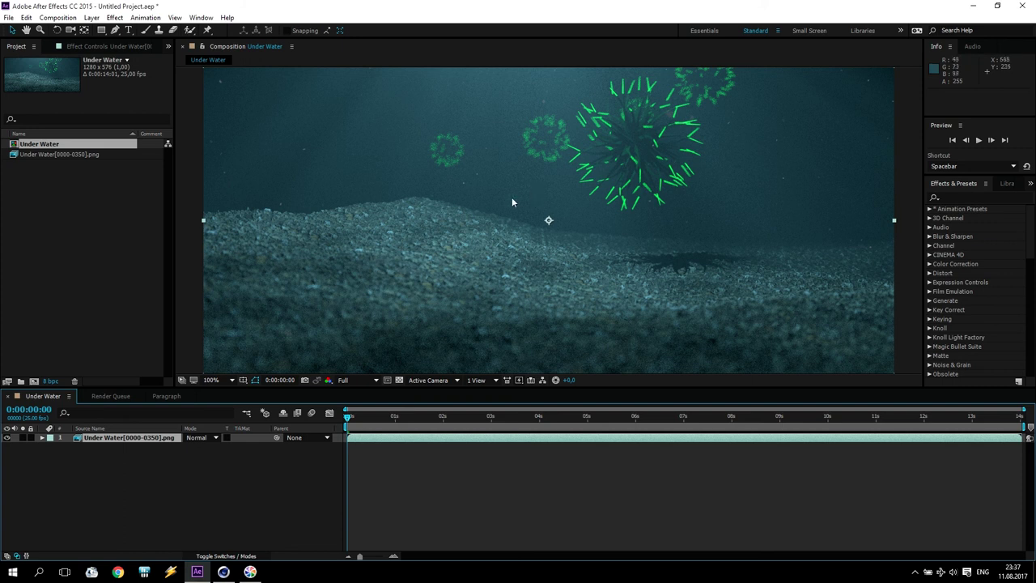
pyautogui.press(',')
pyautogui.press(',')
pyautogui.press('.')
pyautogui.press('.')
# Import Space_Atmospheric_08.wav from the Desktop and add it to the Under Water comp.
pyautogui.doubleClick(45, 184)
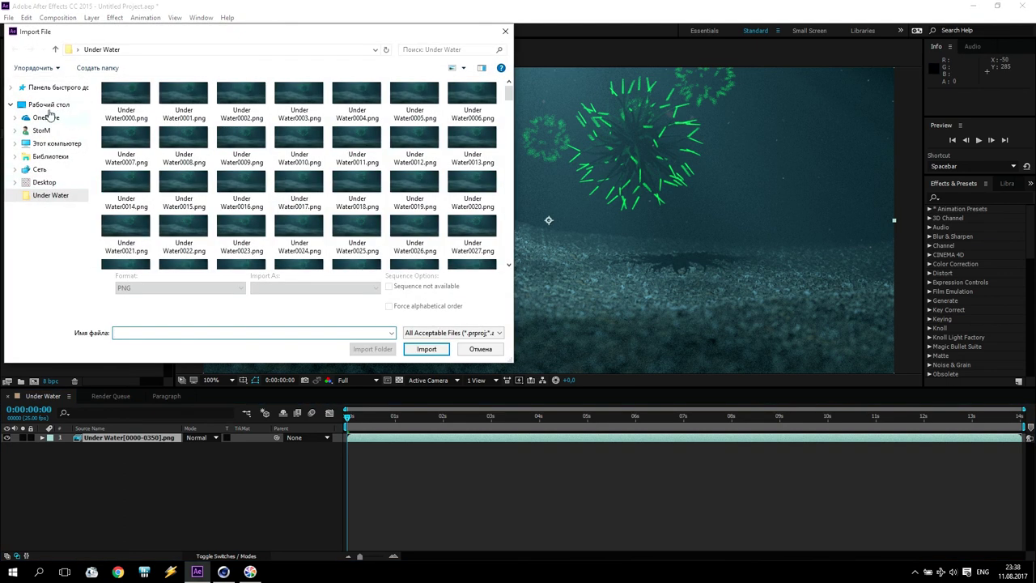
pyautogui.click(47, 104)
pyautogui.click(275, 186)
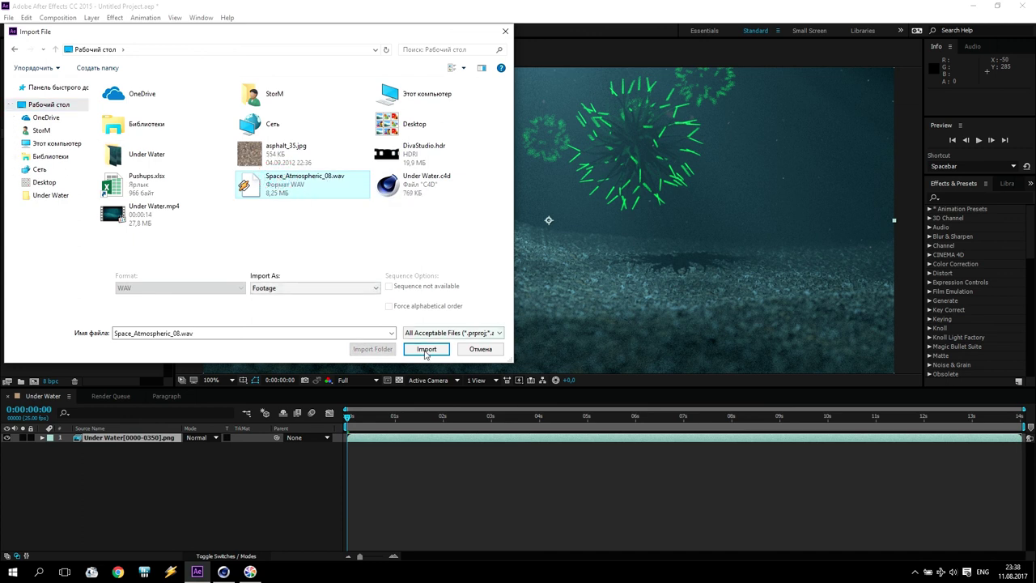
pyautogui.click(427, 348)
pyautogui.moveTo(54, 144); pyautogui.dragTo(126, 467)
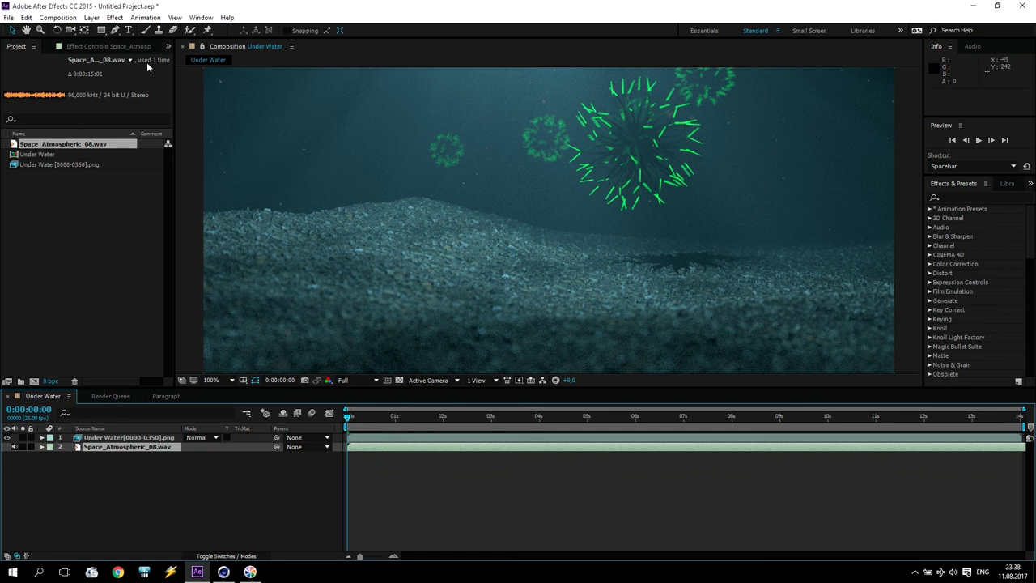
pyautogui.click(91, 18)
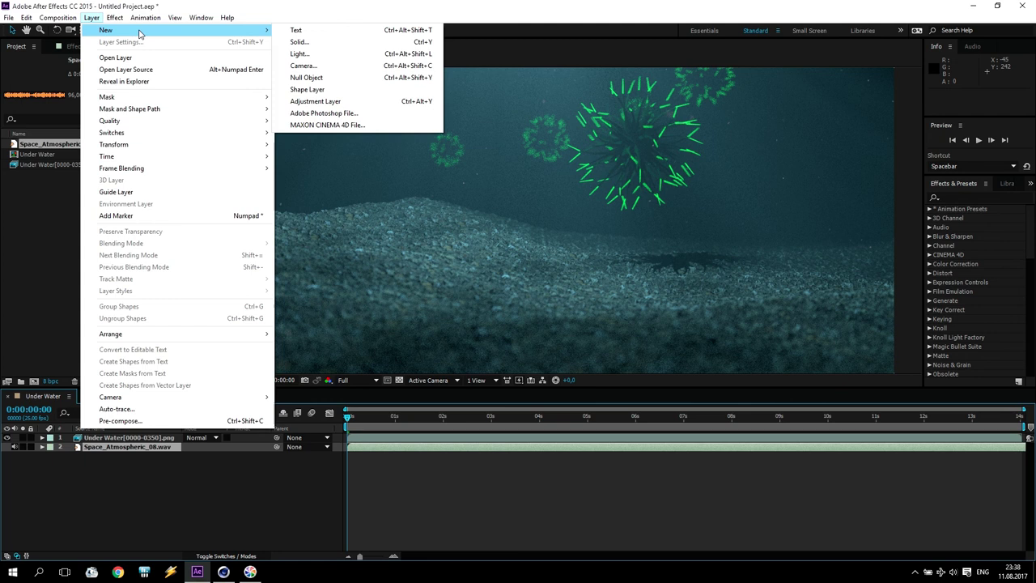
# Add an adjustment layer with Magic Bullet Looks above the footage layer.
pyautogui.click(322, 101)
pyautogui.click(122, 19)
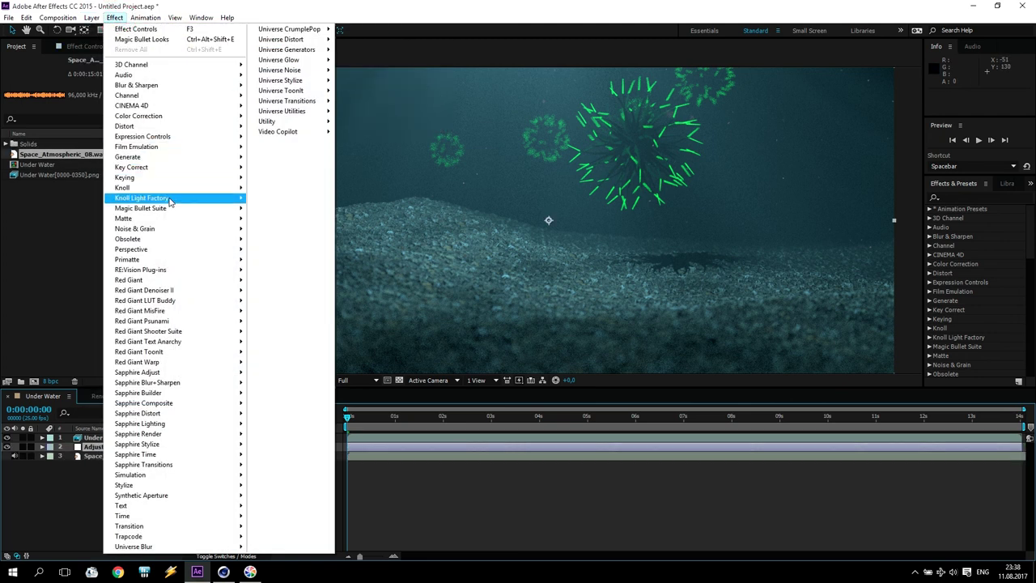
pyautogui.moveTo(141, 208)
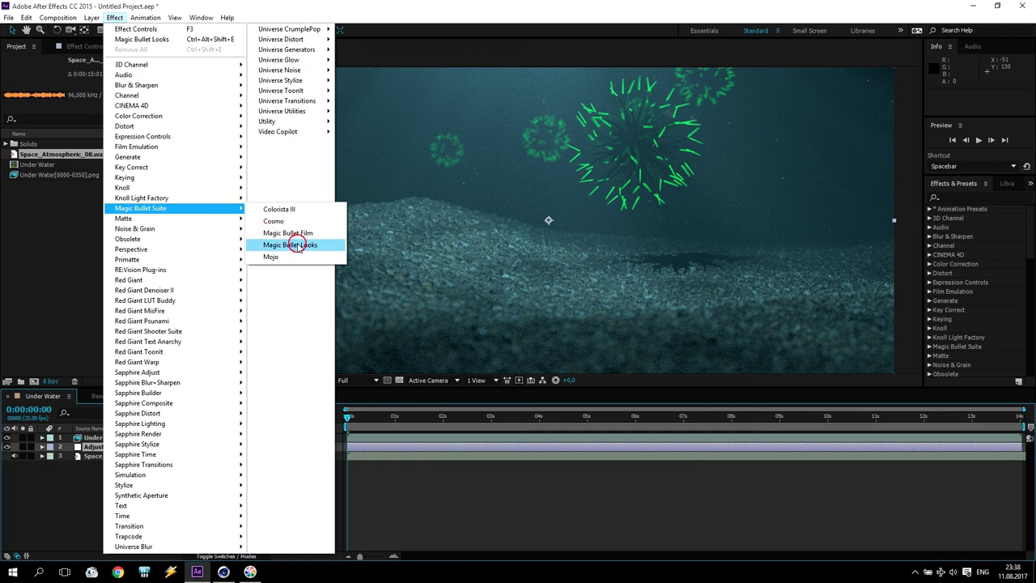
pyautogui.click(298, 245)
pyautogui.click(38, 98)
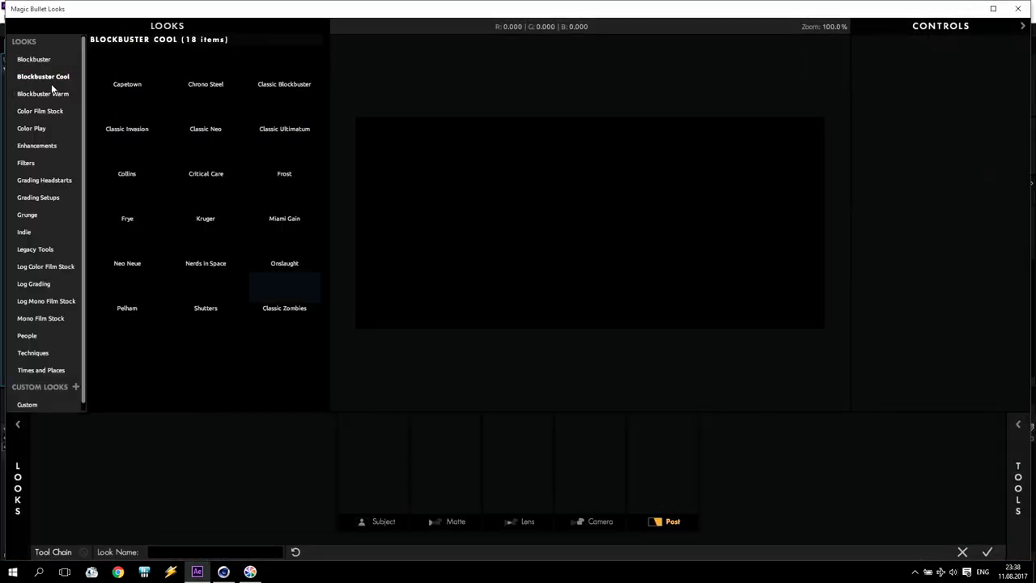
pyautogui.click(136, 161)
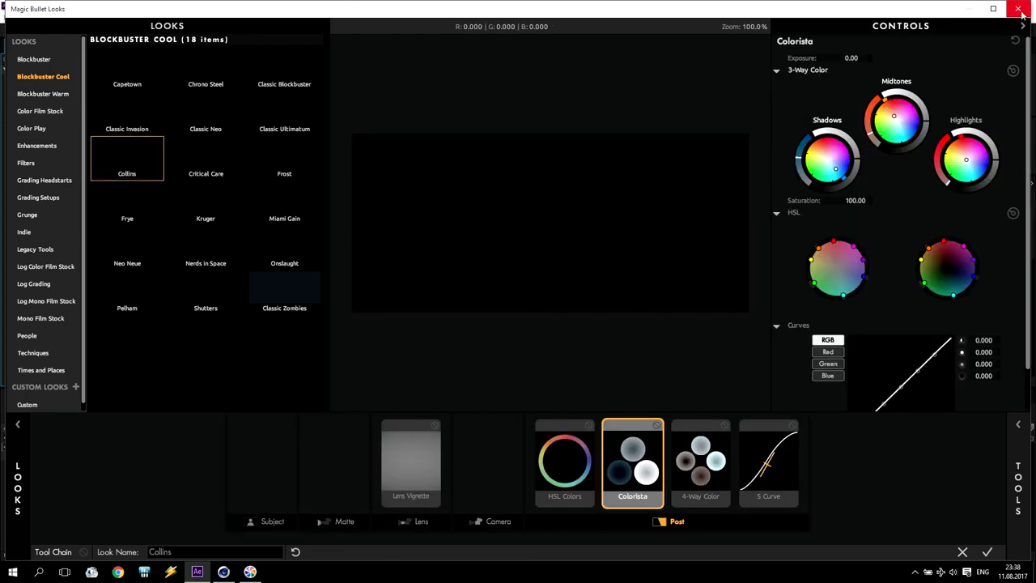
pyautogui.click(1018, 9)
pyautogui.moveTo(443, 422); pyautogui.dragTo(532, 420)
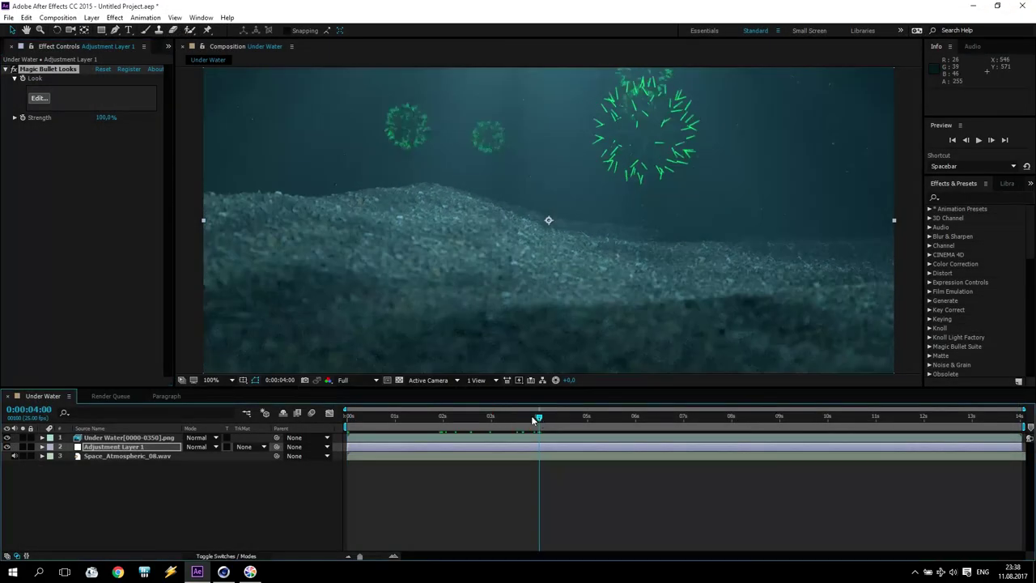
pyautogui.moveTo(125, 448); pyautogui.dragTo(128, 439)
# Choose the Collins look in Magic Bullet Looks and apply it.
pyautogui.click(39, 98)
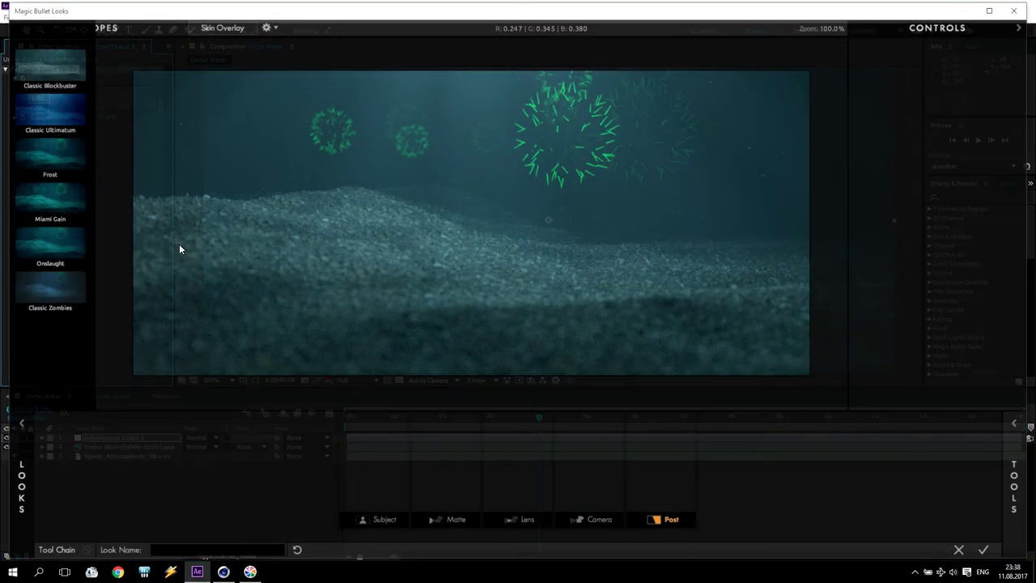
pyautogui.click(130, 150)
pyautogui.click(209, 147)
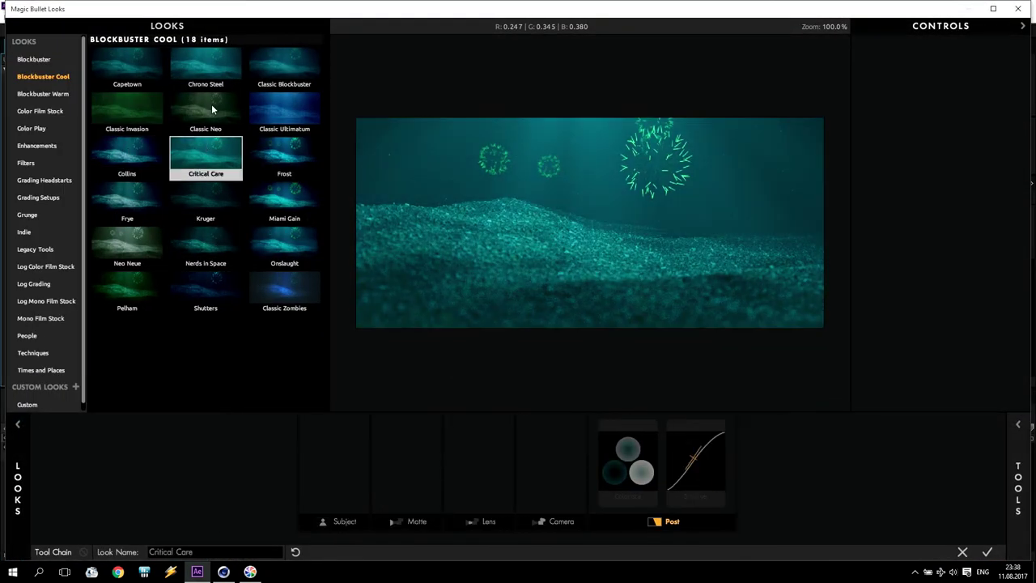
pyautogui.click(208, 65)
pyautogui.click(292, 131)
pyautogui.click(210, 153)
pyautogui.click(116, 162)
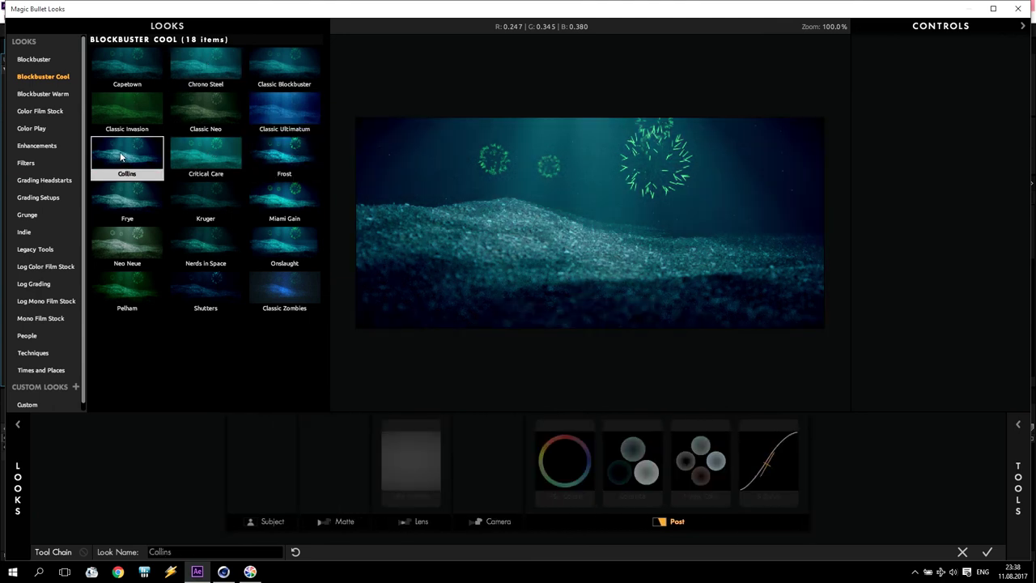
pyautogui.click(632, 460)
pyautogui.click(985, 554)
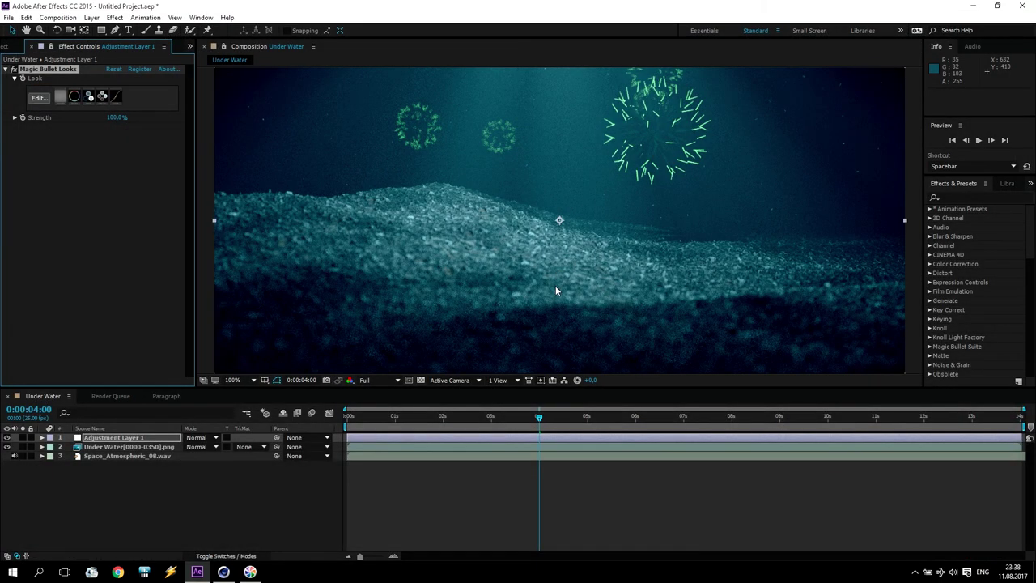
pyautogui.click(110, 438)
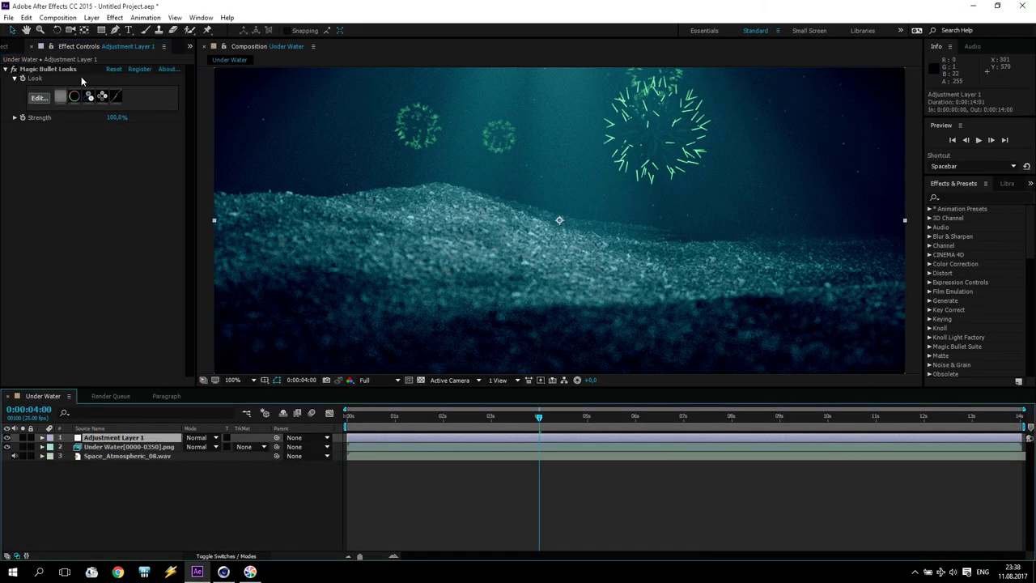
pyautogui.click(92, 18)
pyautogui.moveTo(106, 30)
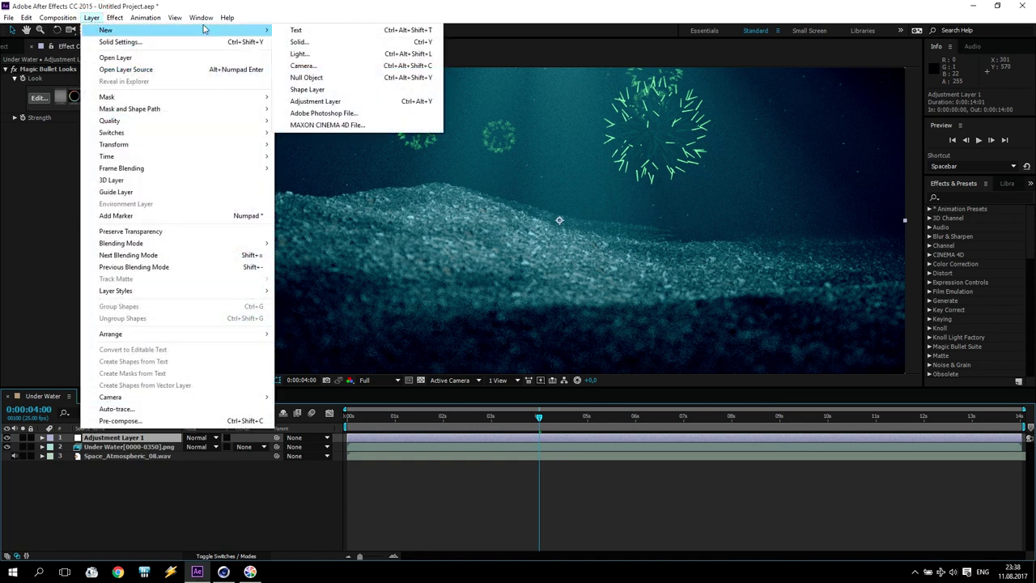
# Add a black solid keyed 100% to 0% opacity by 0:06, back to 100% at 14:00.
pyautogui.click(312, 44)
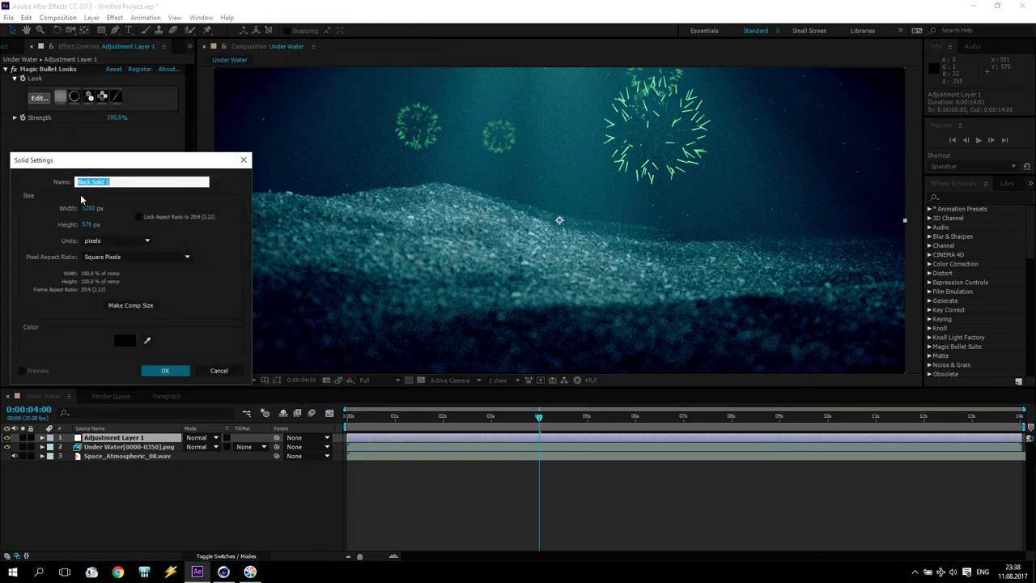
pyautogui.click(165, 370)
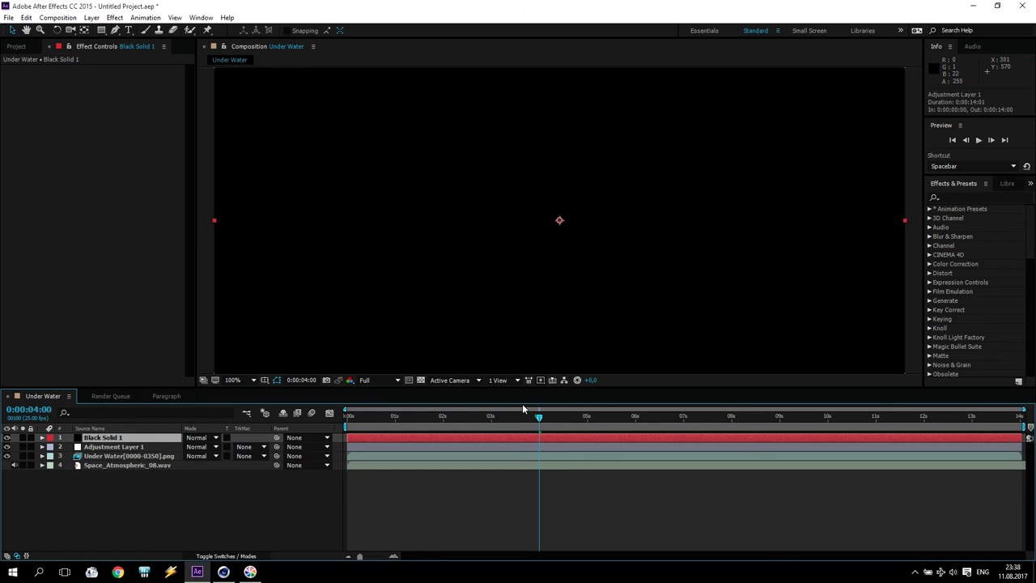
pyautogui.moveTo(540, 421); pyautogui.dragTo(348, 421)
pyautogui.click(113, 441)
pyautogui.press('t')
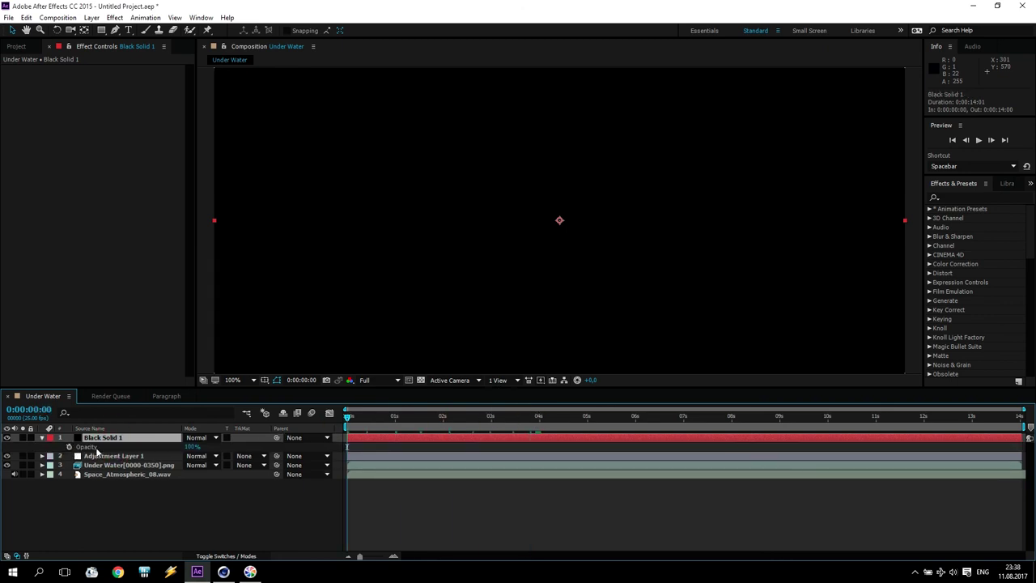
pyautogui.click(69, 447)
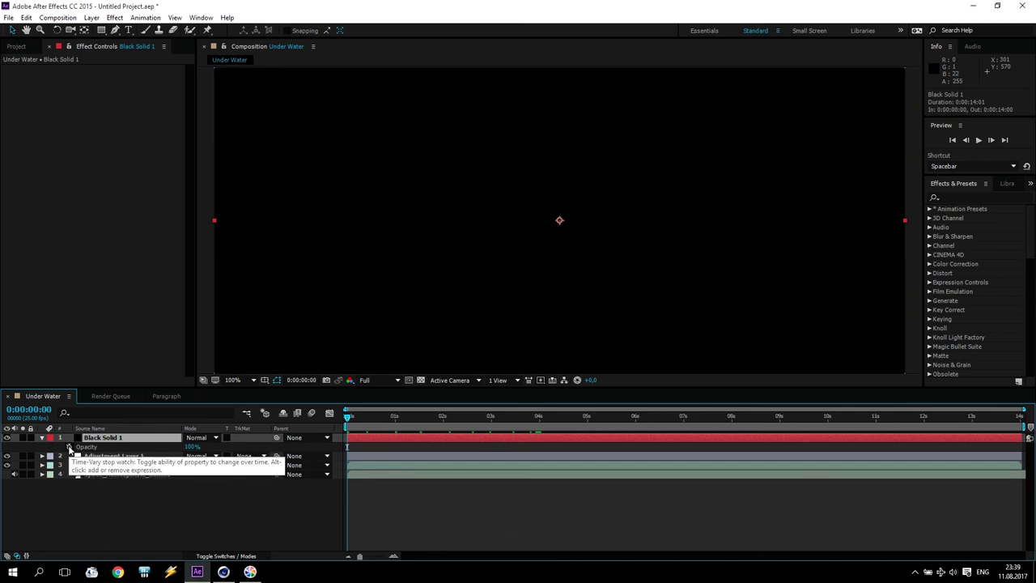
pyautogui.moveTo(347, 420); pyautogui.dragTo(359, 422)
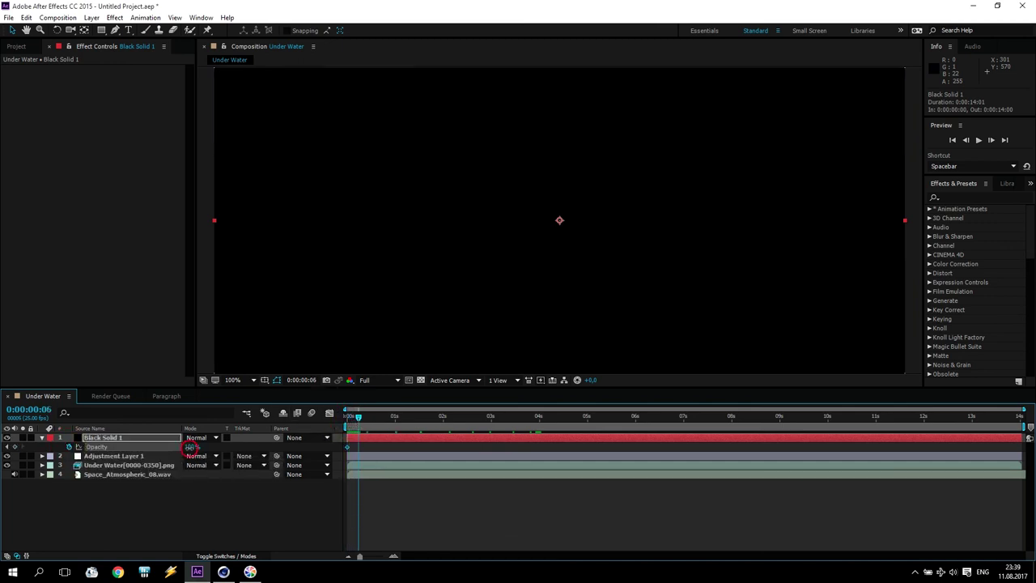
pyautogui.moveTo(190, 447); pyautogui.dragTo(56, 456)
pyautogui.moveTo(359, 421); pyautogui.dragTo(1004, 439)
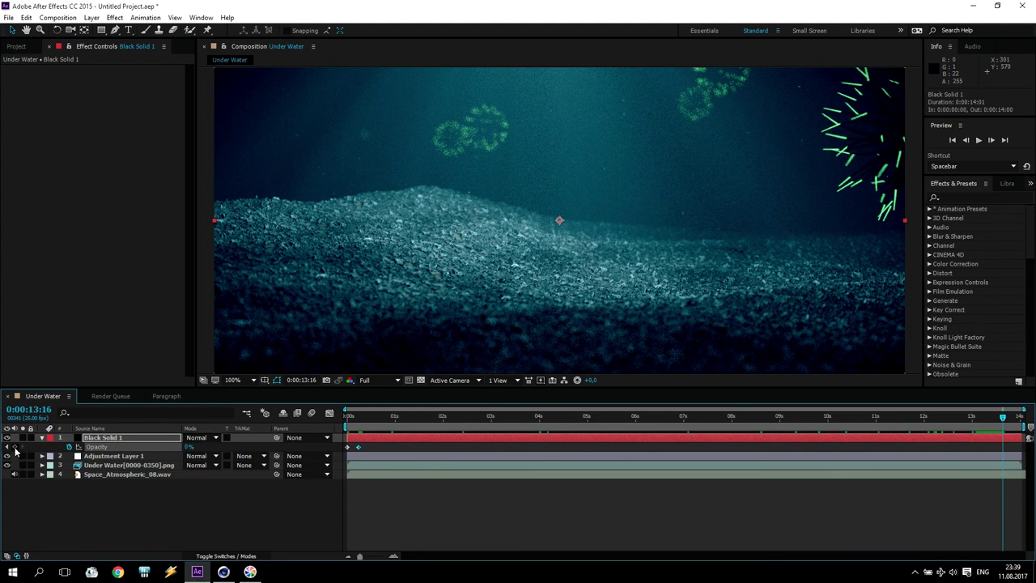
pyautogui.moveTo(1003, 419); pyautogui.dragTo(1028, 417)
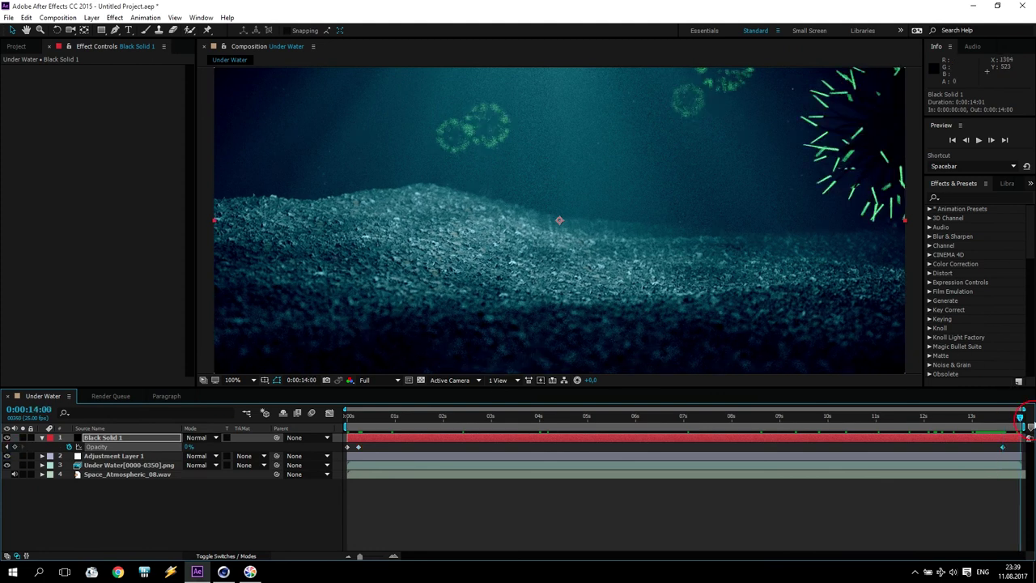
pyautogui.moveTo(188, 448); pyautogui.dragTo(259, 448)
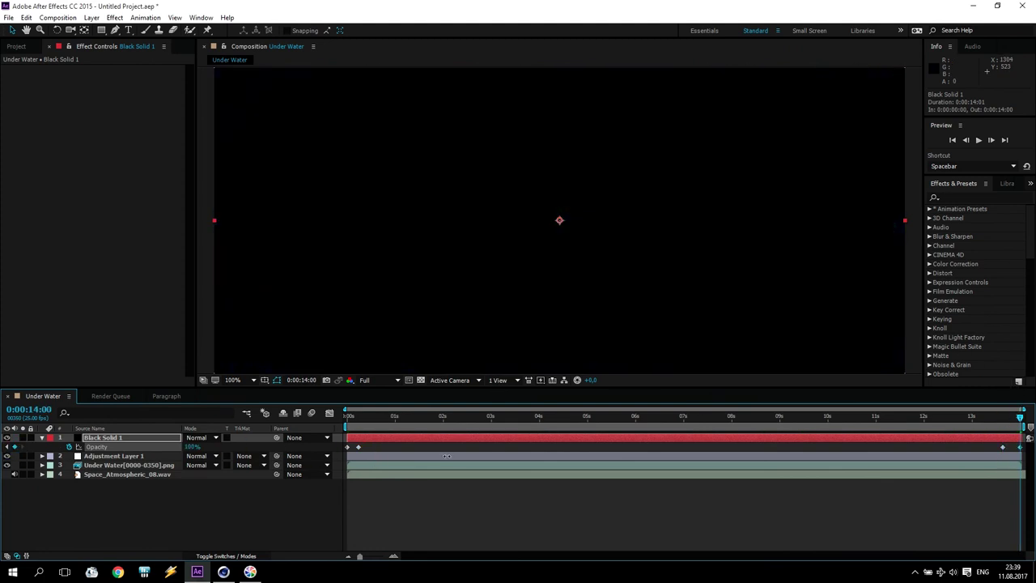
# Play the composition as a full-screen preview.
pyautogui.scroll(-1, 557, 298)
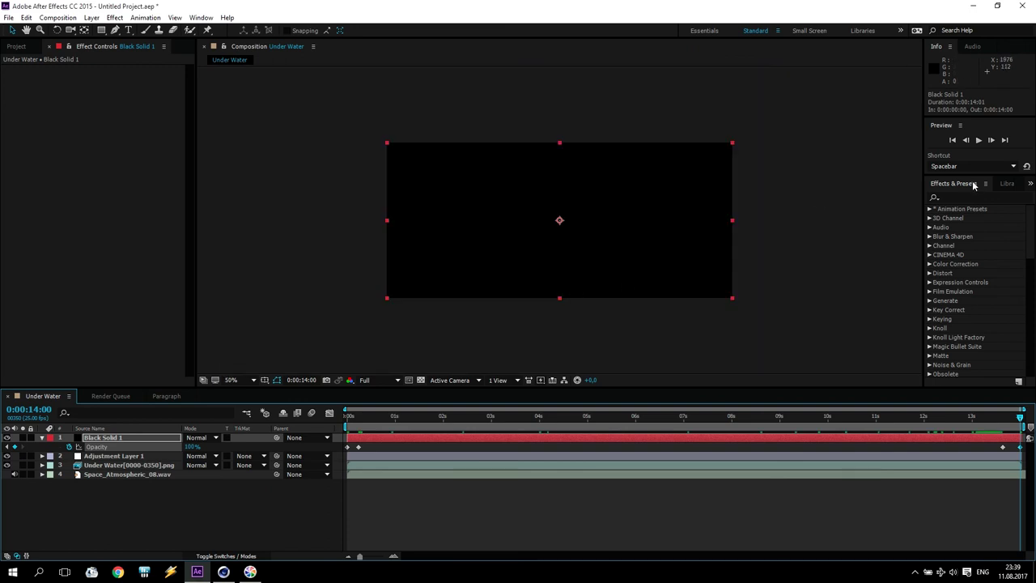
pyautogui.moveTo(973, 176); pyautogui.dragTo(971, 274)
pyautogui.click(932, 267)
pyautogui.scroll(1, 687, 250)
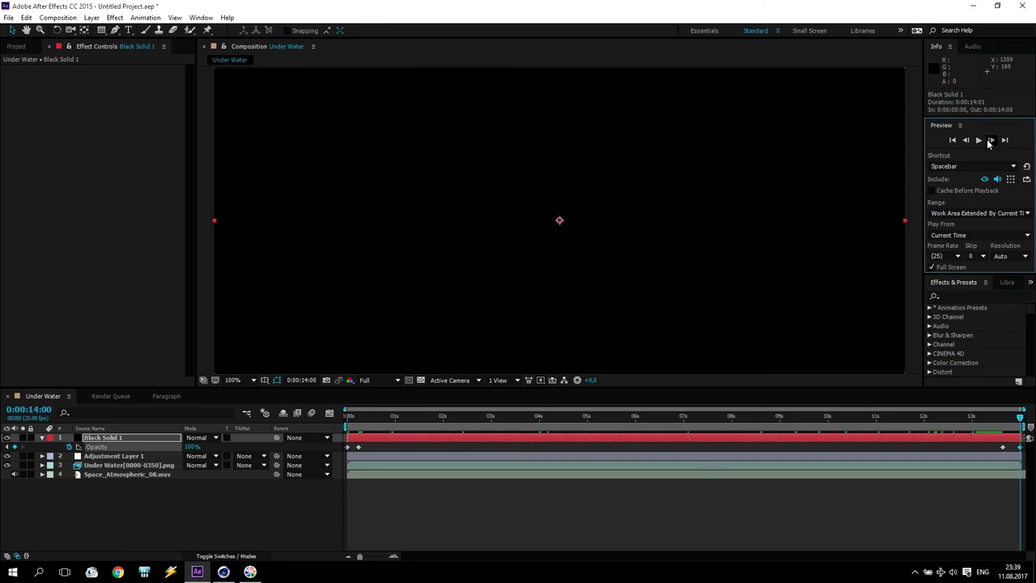
pyautogui.click(979, 141)
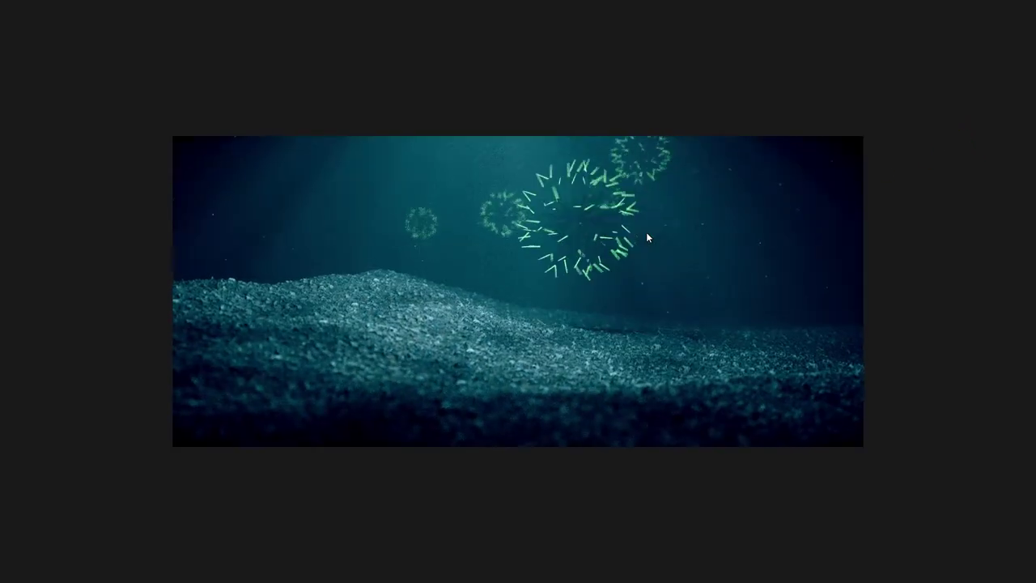